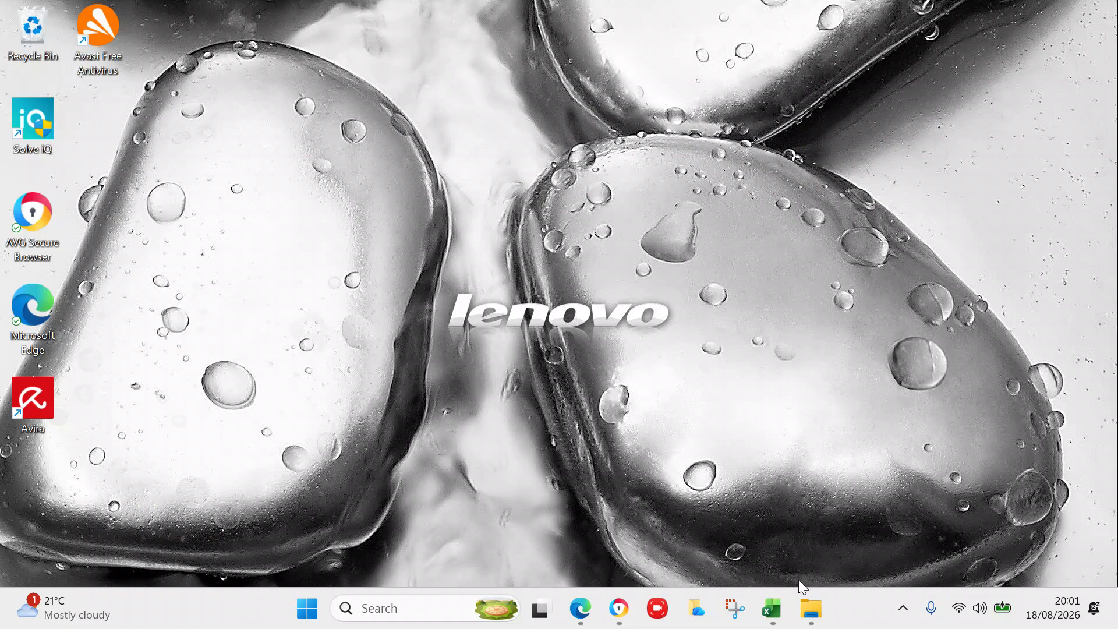
- Restore the Excel spreadsheets folder window and scroll its file list down to the titanic workbooks
{"action": "left_click", "coordinate": [809, 608]}
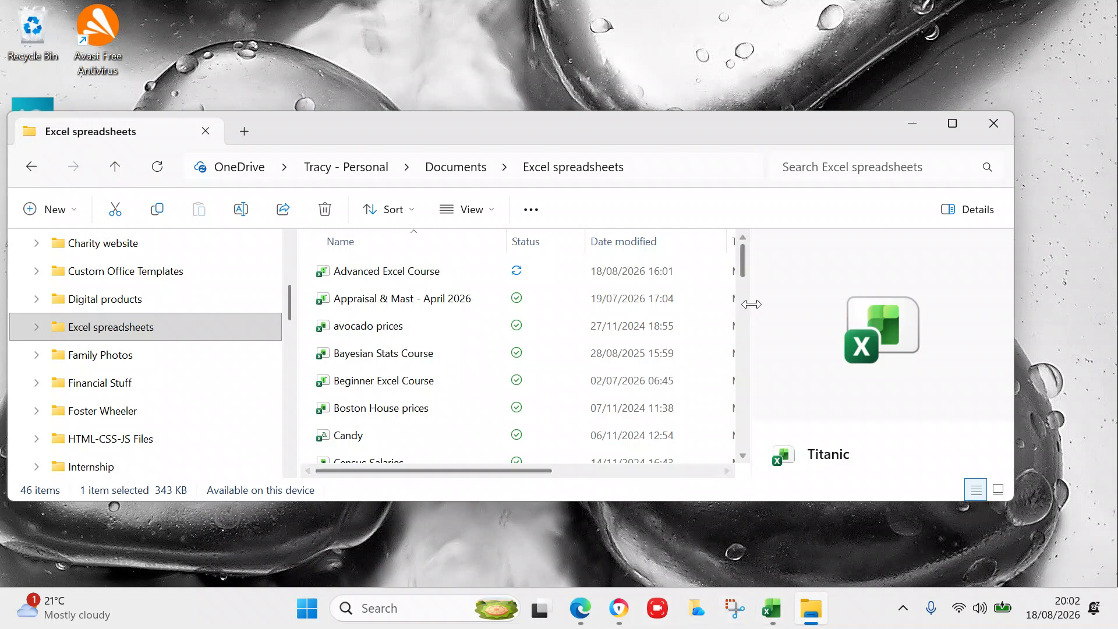
{"action": "left_click_drag", "start_coordinate": [745, 275], "coordinate": [740, 294]}
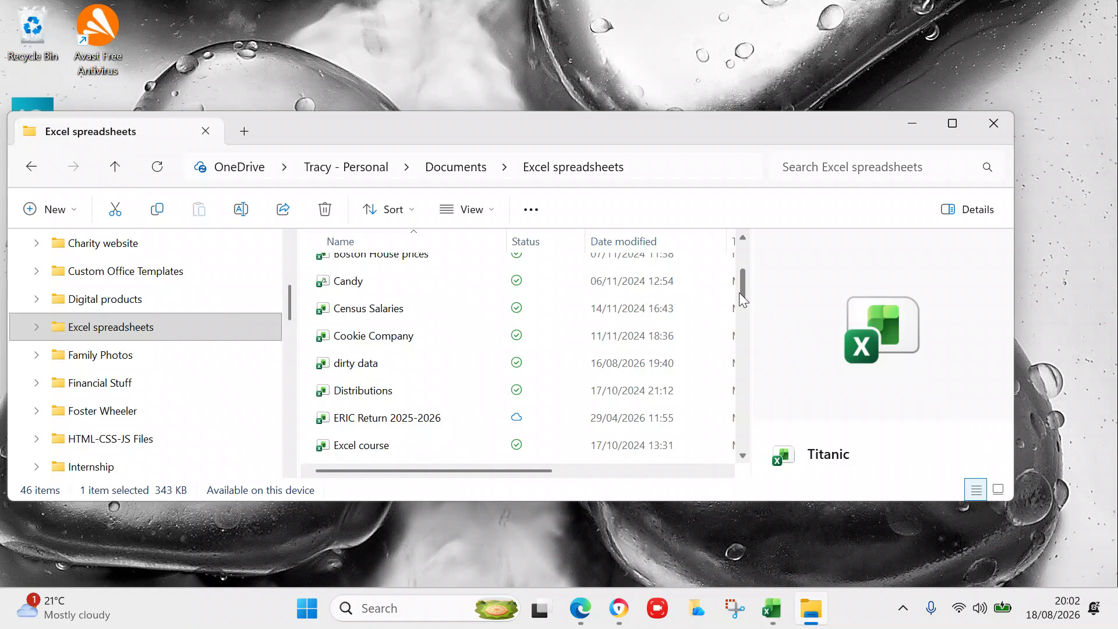
{"action": "left_click_drag", "start_coordinate": [741, 295], "coordinate": [751, 422]}
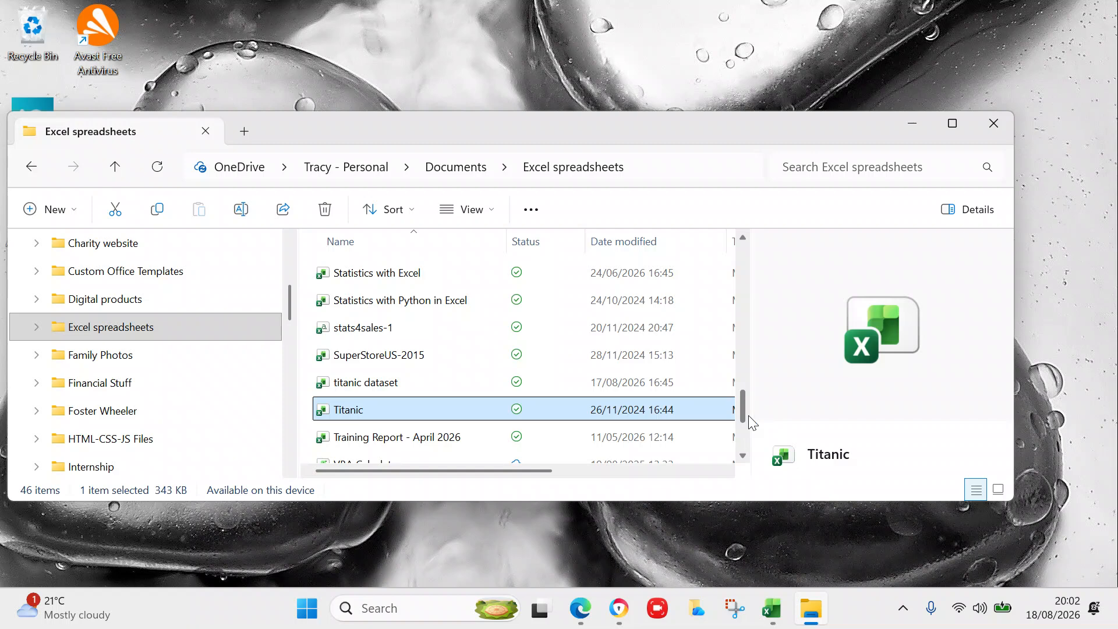
- Select the titanic dataset workbook, then switch to the open Advanced Excel workbook
{"action": "left_click", "coordinate": [420, 381]}
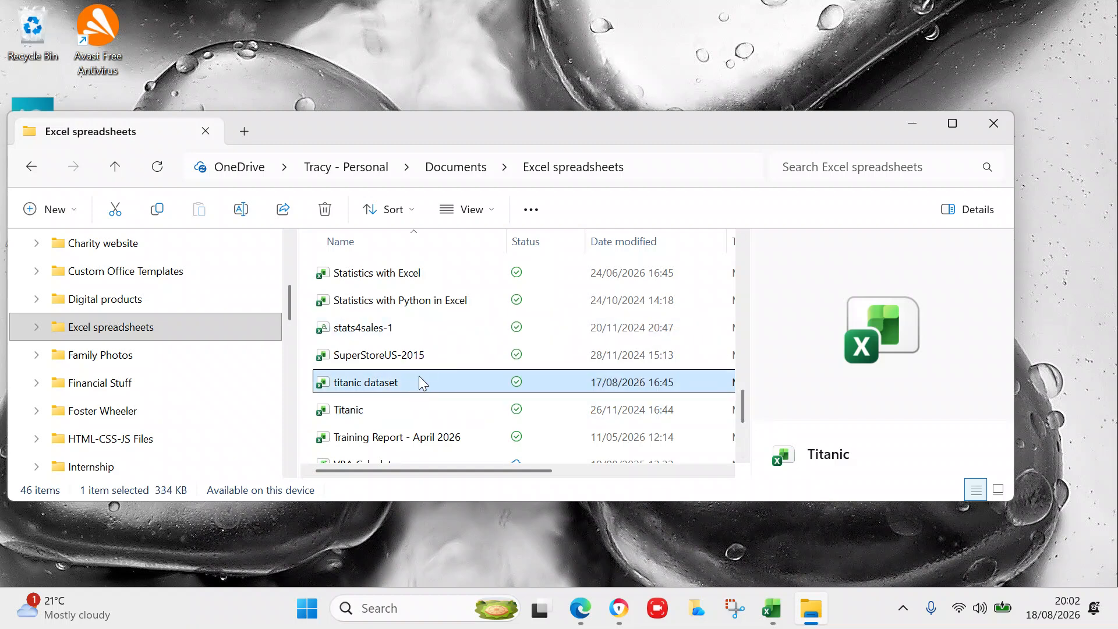
{"action": "mouse_move", "coordinate": [477, 403]}
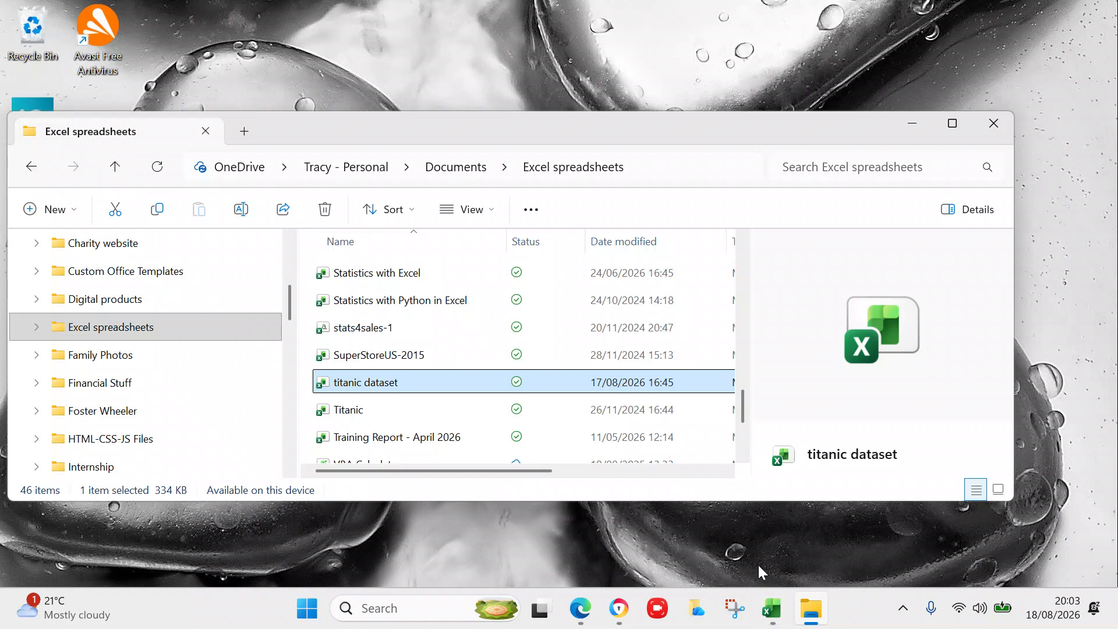
{"action": "left_click", "coordinate": [770, 608]}
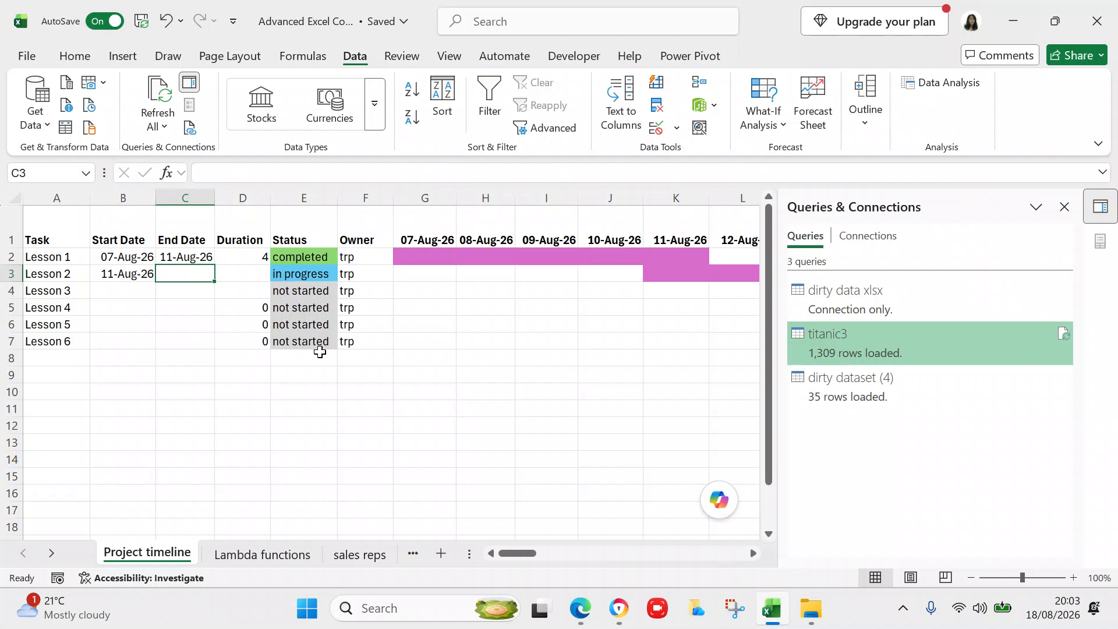
- Enter 18 aug 26 as Lesson 2's end date in C3
{"action": "double_click", "coordinate": [188, 273]}
{"action": "type", "text": "18 "}
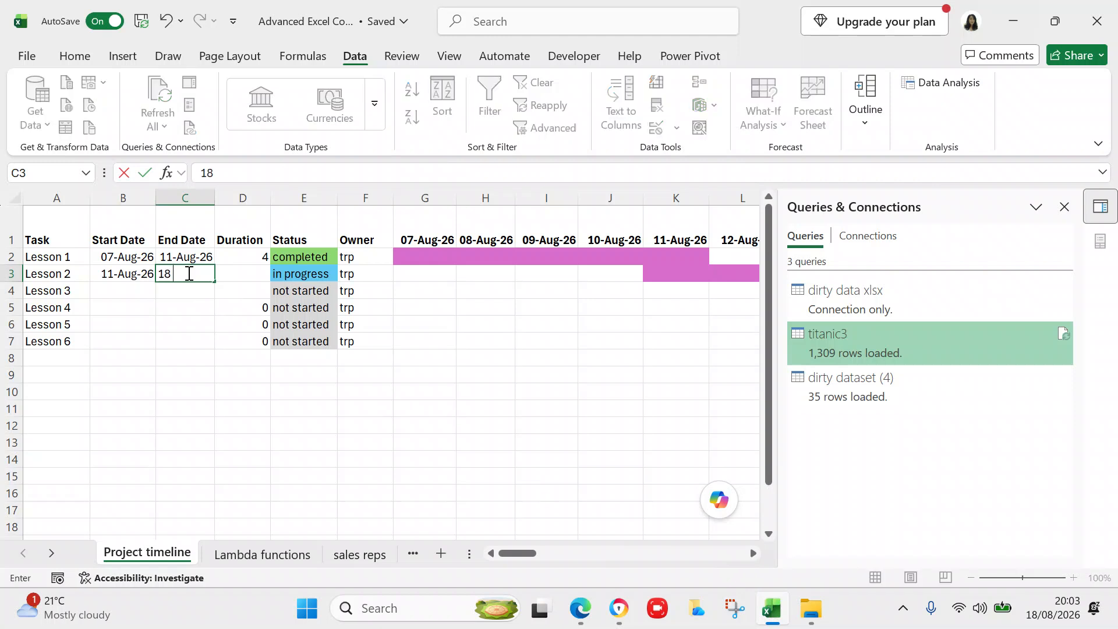
{"action": "type", "text": "aug 26"}
{"action": "left_click", "coordinate": [192, 336]}
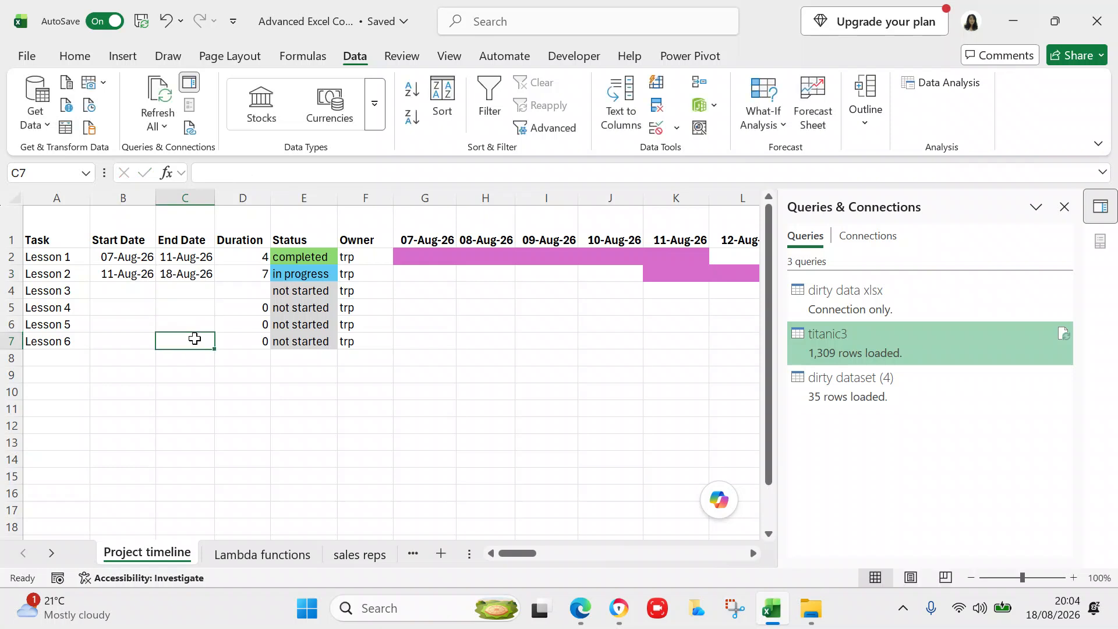
{"action": "left_click", "coordinate": [524, 554]}
{"action": "left_click_drag", "start_coordinate": [524, 554], "coordinate": [466, 549]}
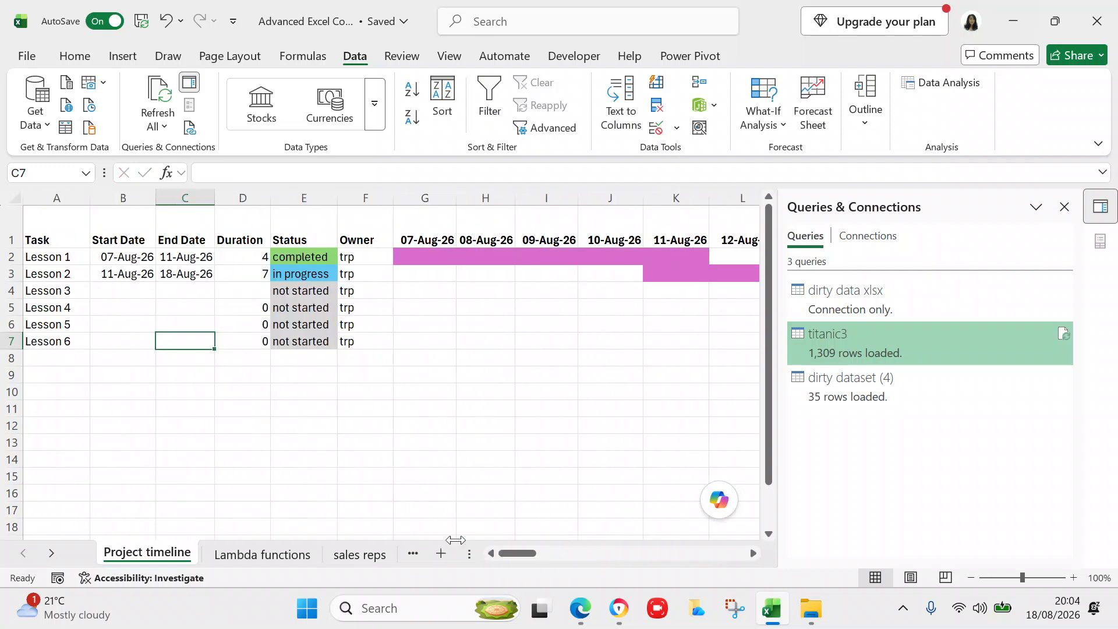
- Enter 18 aug 26 as Lesson 3's start date in B4
{"action": "left_click", "coordinate": [139, 294]}
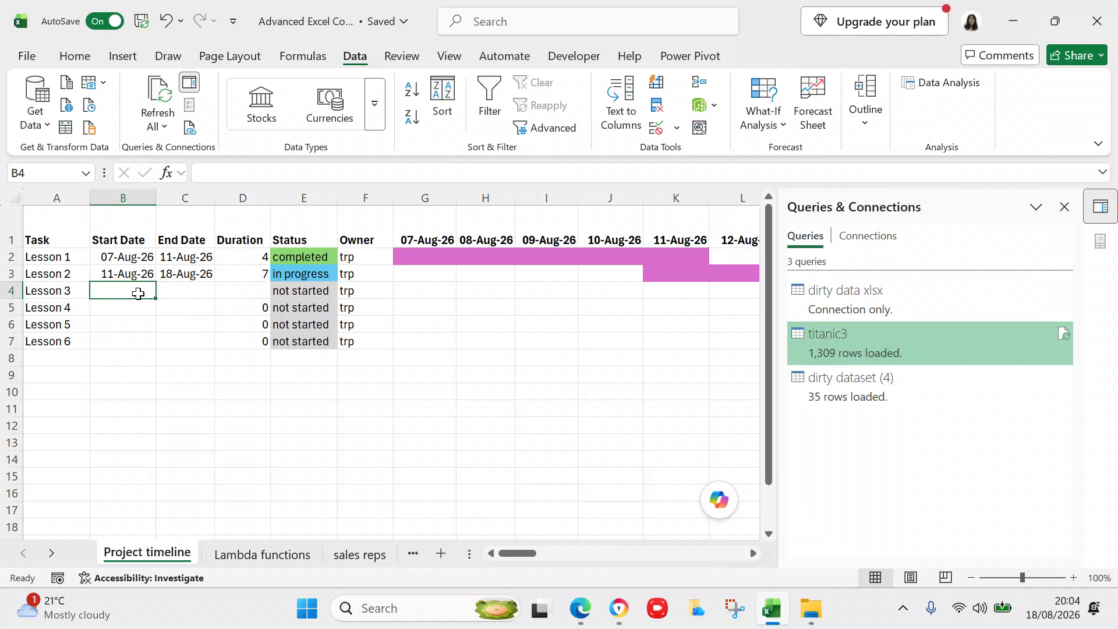
{"action": "type", "text": "1"}
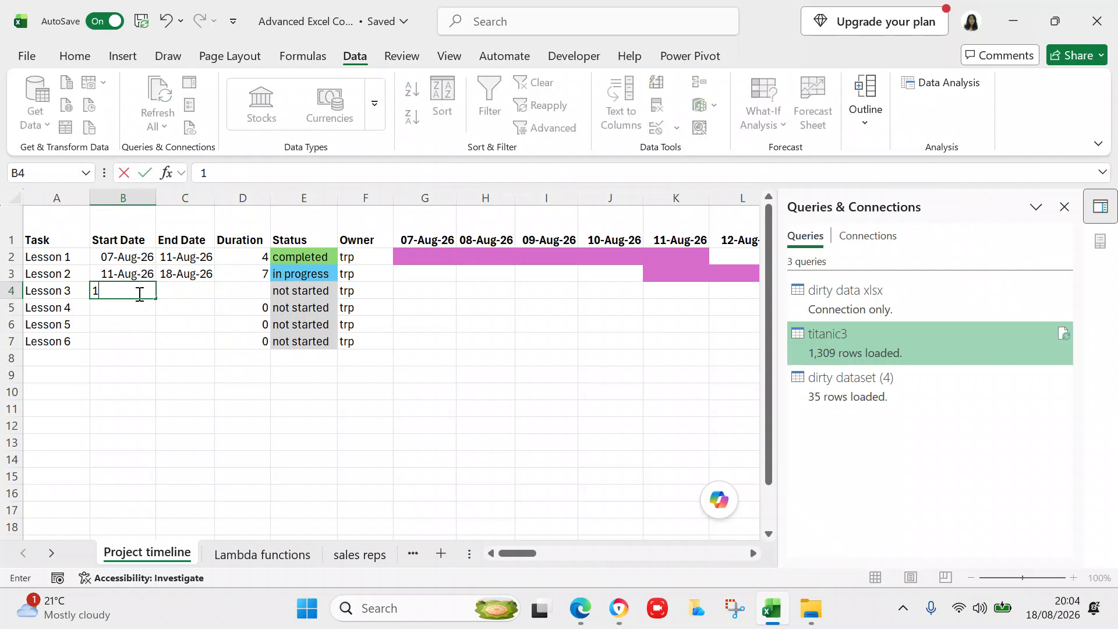
{"action": "type", "text": "8 aug 26"}
{"action": "left_click", "coordinate": [154, 346]}
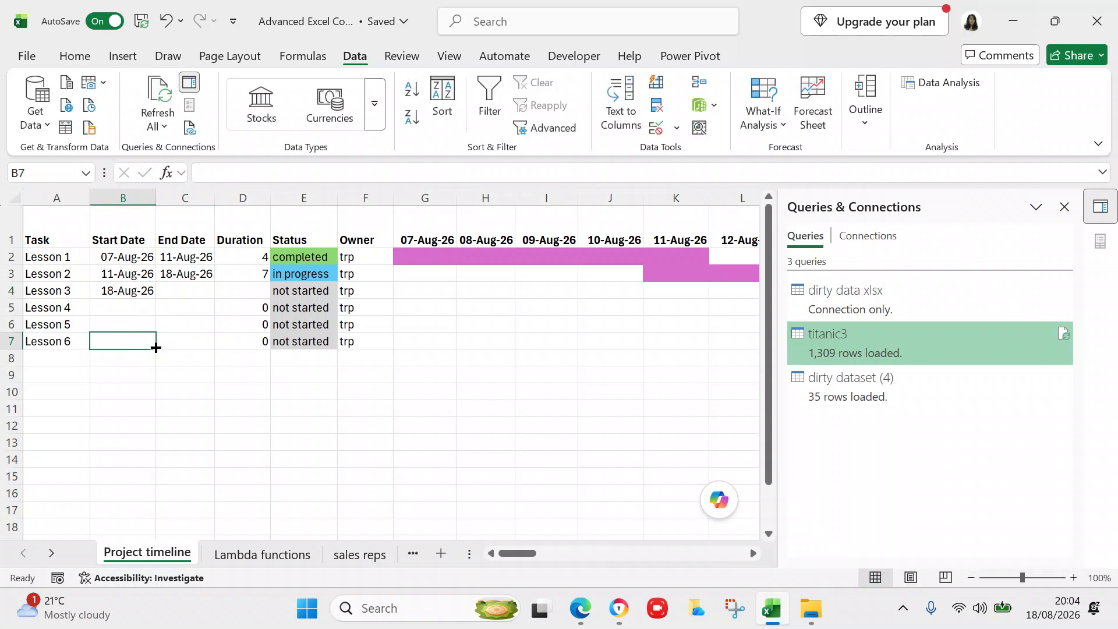
{"action": "left_click", "coordinate": [51, 554]}
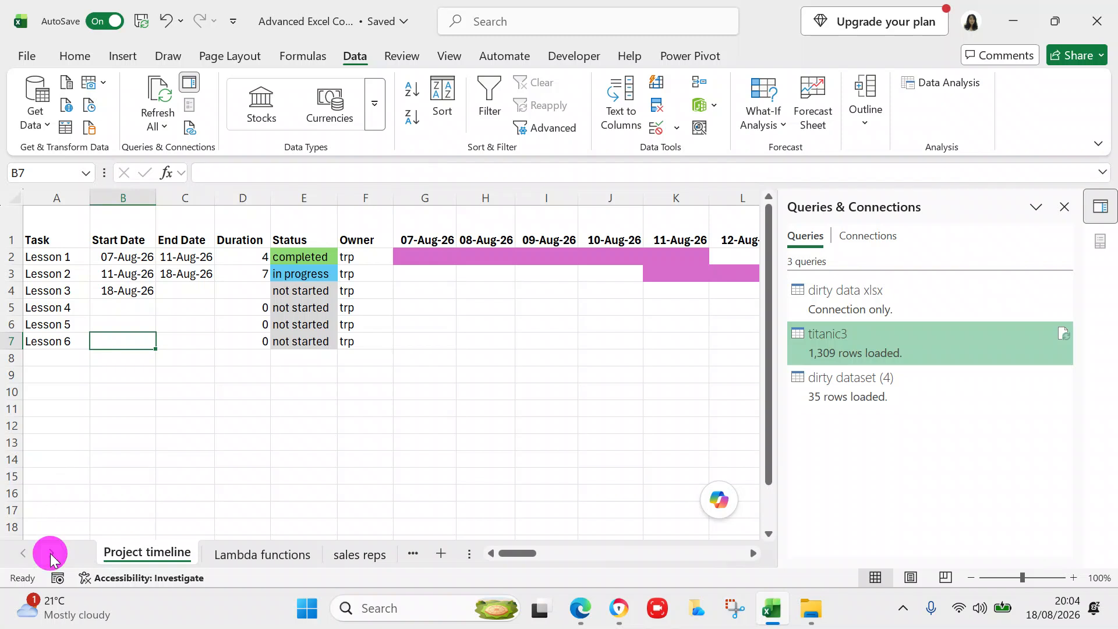
{"action": "left_click", "coordinate": [50, 554]}
{"action": "left_click", "coordinate": [50, 553]}
{"action": "left_click", "coordinate": [51, 554]}
{"action": "left_click", "coordinate": [51, 554]}
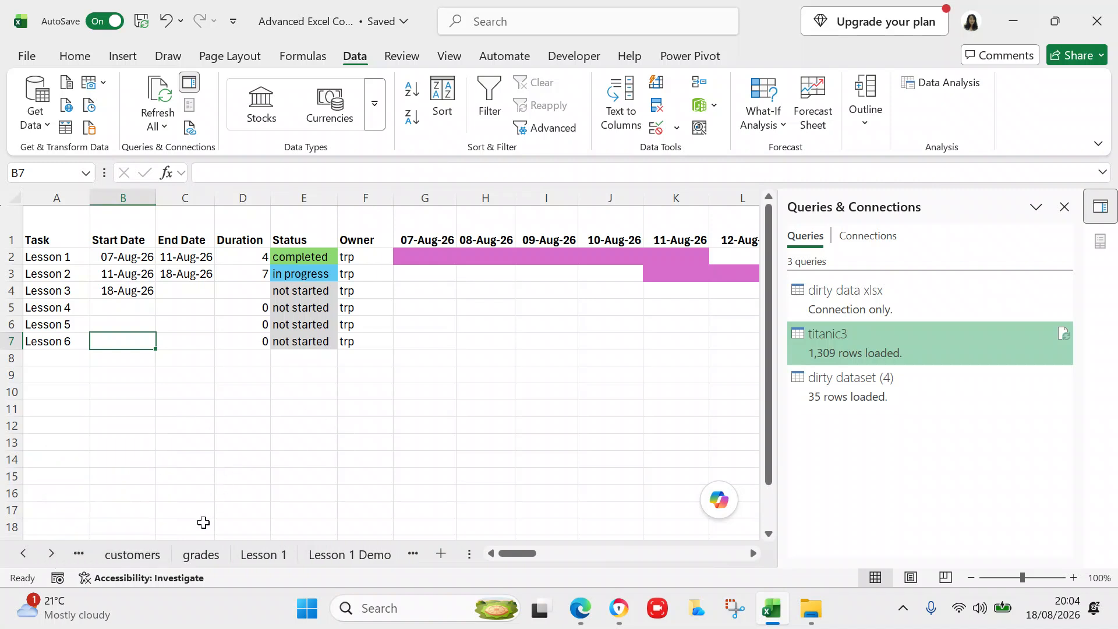
{"action": "left_click", "coordinate": [53, 557]}
{"action": "left_click", "coordinate": [52, 557]}
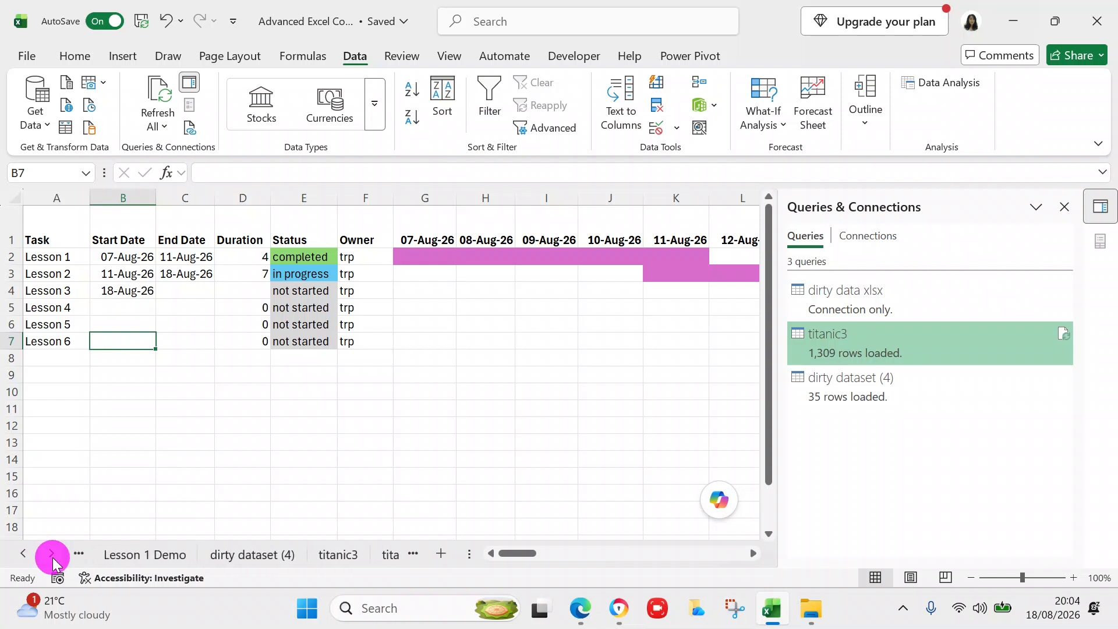
{"action": "left_click", "coordinate": [52, 557]}
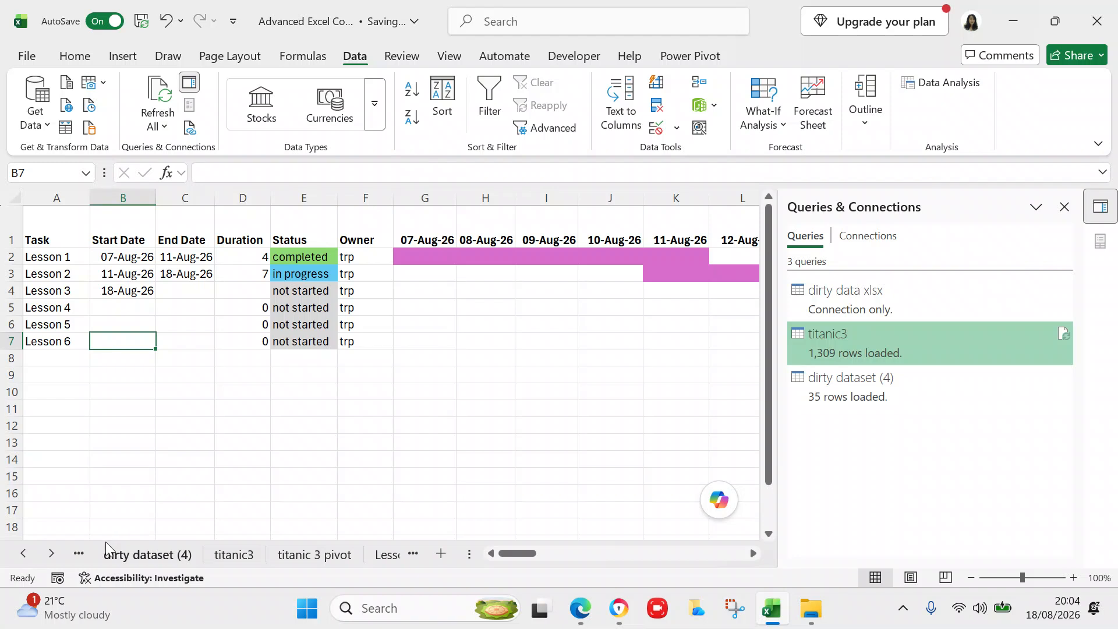
{"action": "left_click", "coordinate": [54, 553]}
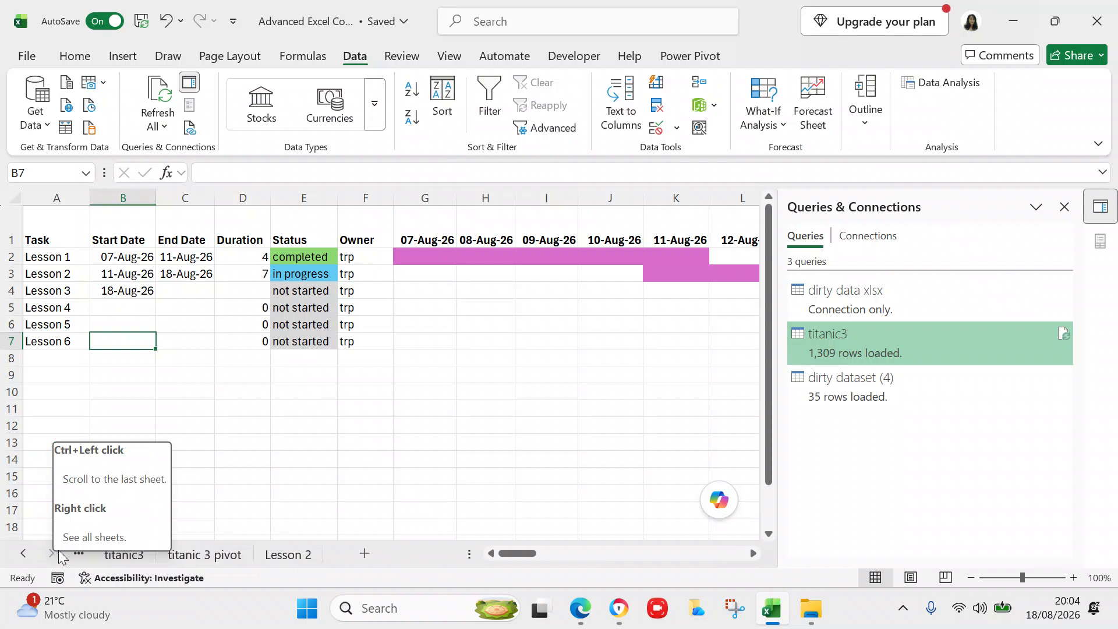
- Set Lesson 2's status to completed and Lesson 3's to in progress, then add a blank worksheet
{"action": "left_click", "coordinate": [290, 276]}
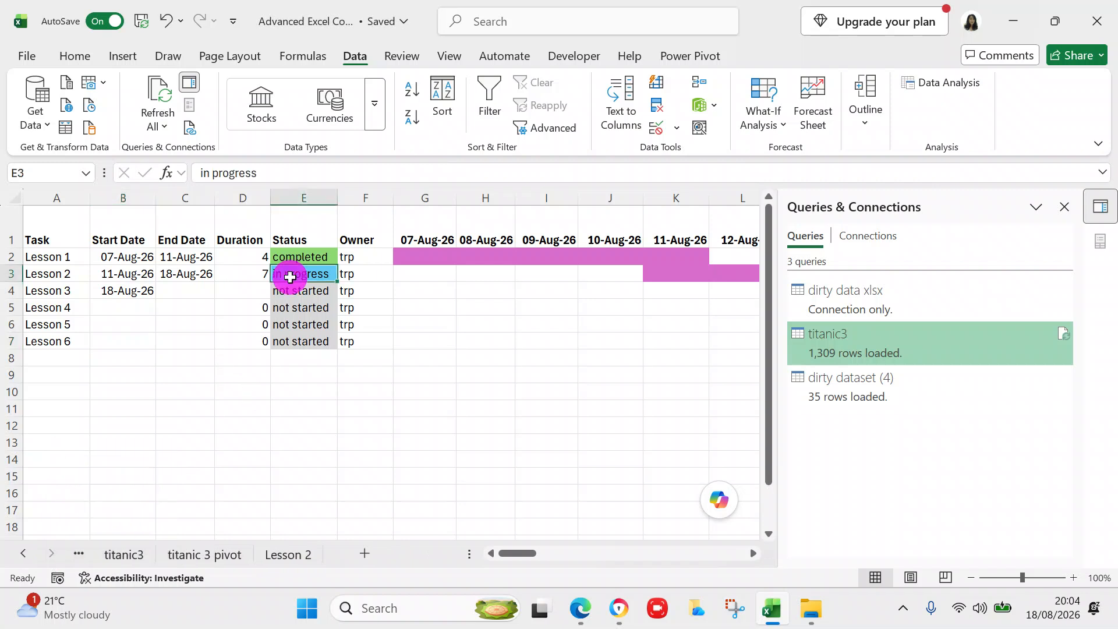
{"action": "type", "text": "completed"}
{"action": "left_click", "coordinate": [294, 295]}
{"action": "type", "text": "in"}
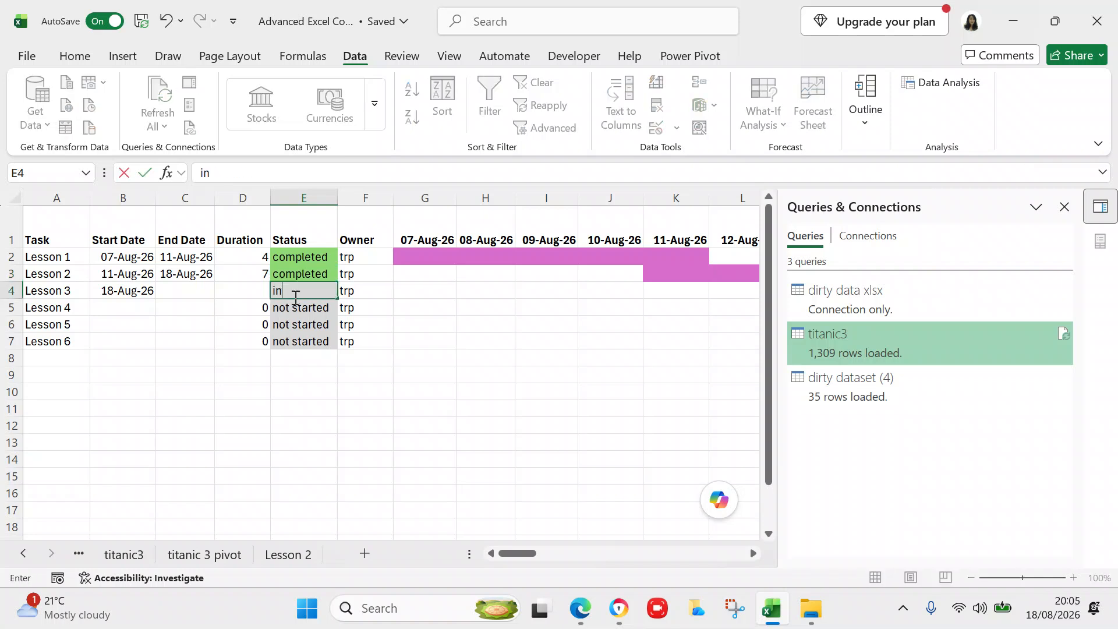
{"action": "type", "text": " progress"}
{"action": "left_click", "coordinate": [314, 377]}
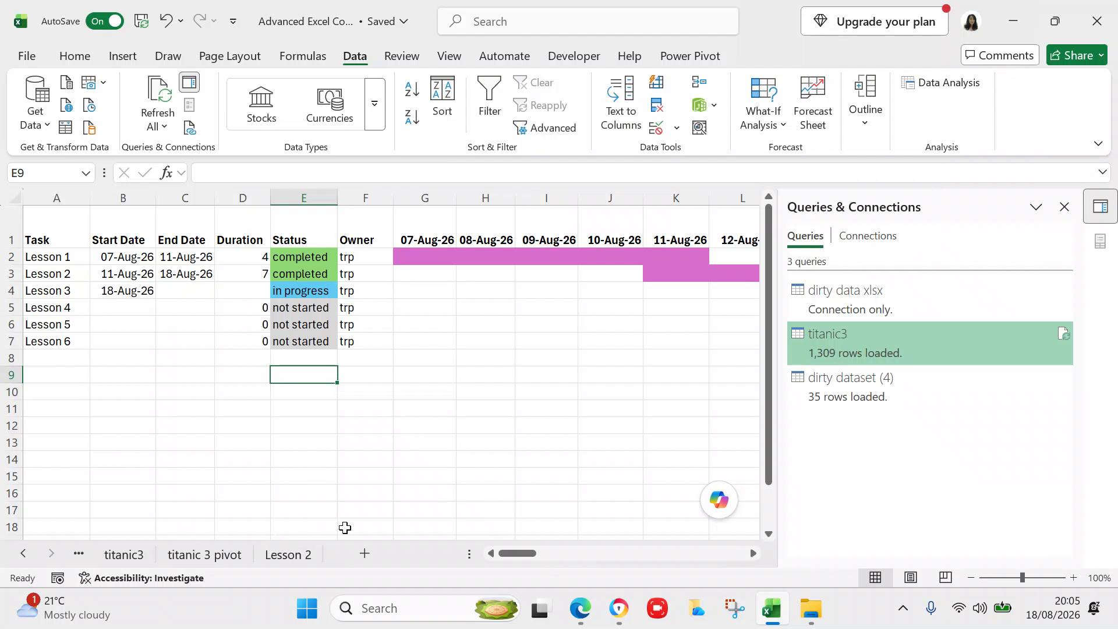
{"action": "left_click", "coordinate": [365, 554]}
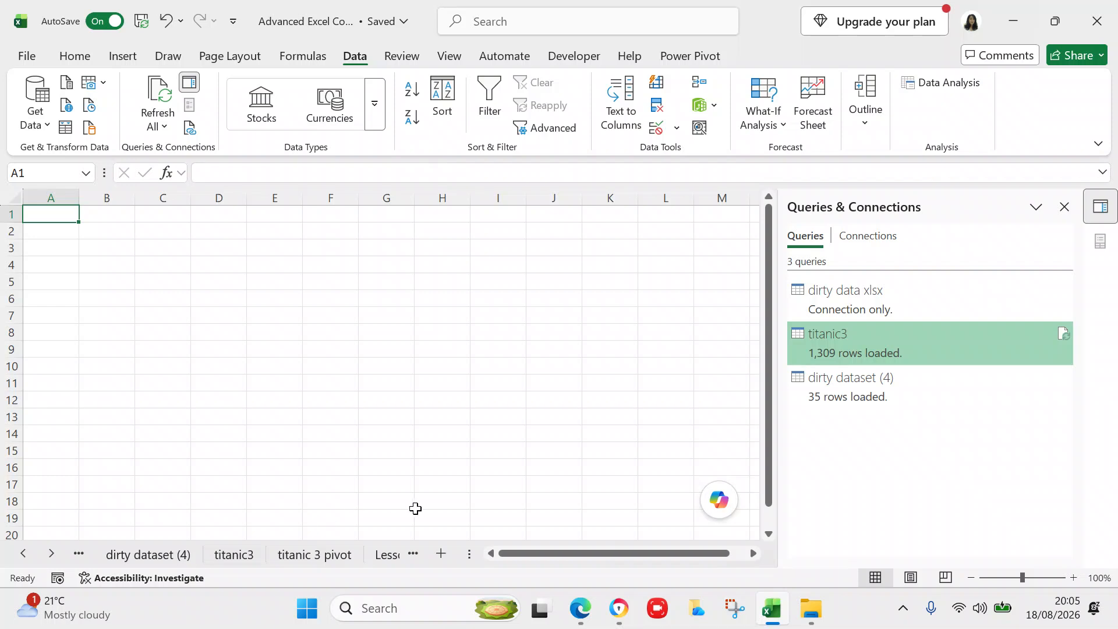
- Drag the new Sheet7 tab along the tab strip toward the end of the workbook
{"action": "left_click", "coordinate": [22, 556]}
{"action": "left_click", "coordinate": [23, 556]}
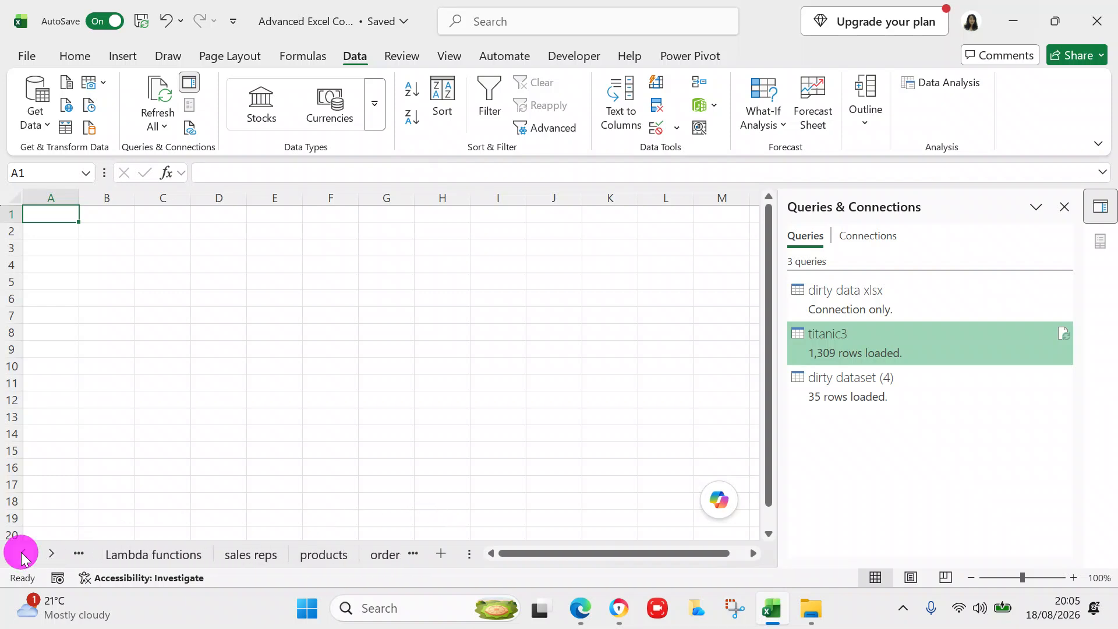
{"action": "left_click", "coordinate": [23, 556]}
{"action": "left_click", "coordinate": [223, 556]}
{"action": "left_click_drag", "start_coordinate": [223, 556], "coordinate": [445, 554]}
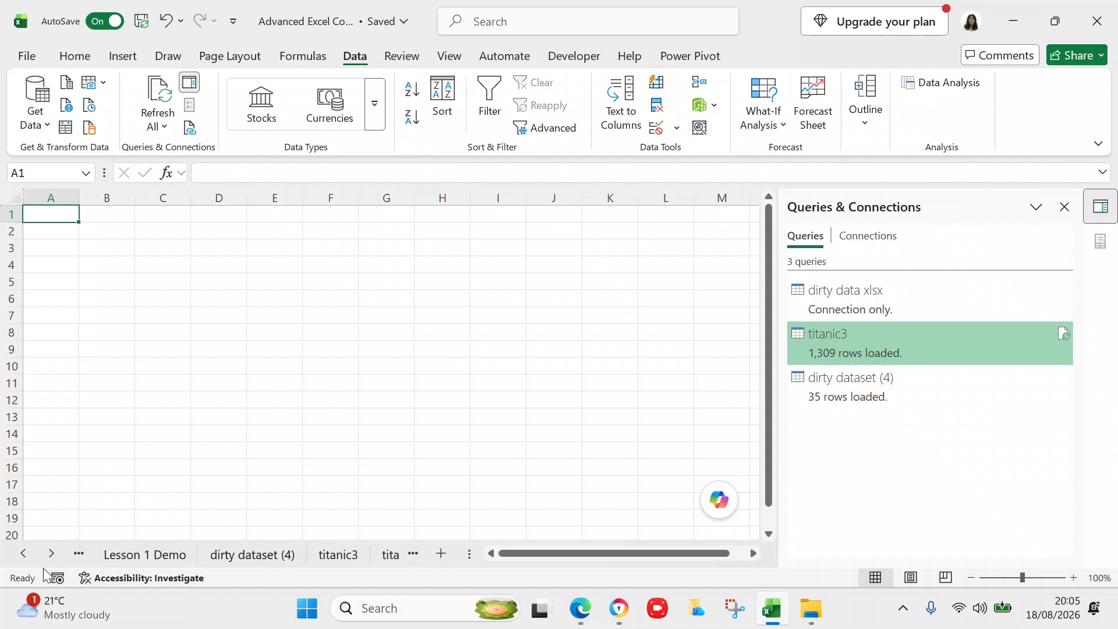
- Drop Sheet7 right after the Lesson 2 tab so it is the last sheet
{"action": "left_click", "coordinate": [52, 554]}
{"action": "left_click", "coordinate": [53, 553]}
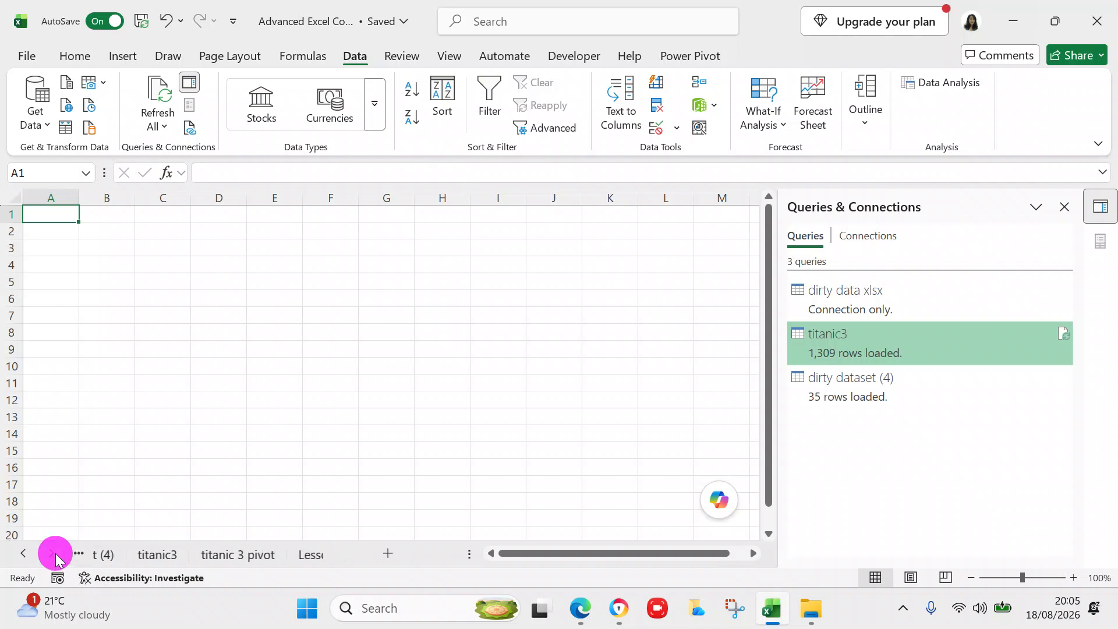
{"action": "left_click", "coordinate": [315, 554]}
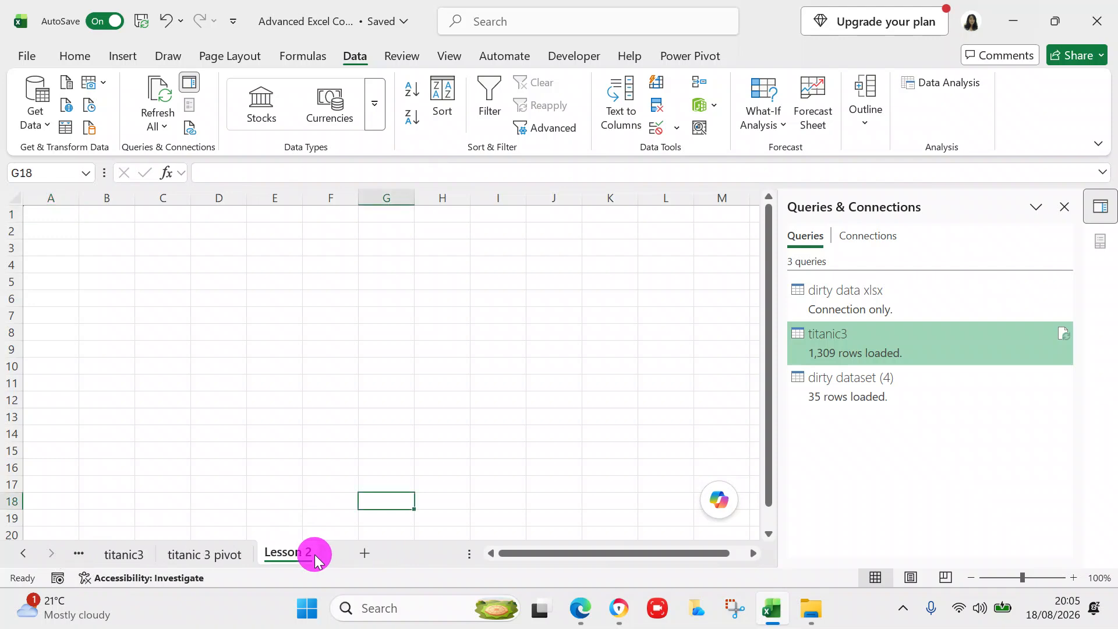
{"action": "left_click", "coordinate": [21, 556]}
{"action": "left_click", "coordinate": [21, 556]}
{"action": "left_click", "coordinate": [21, 555]}
{"action": "left_click", "coordinate": [21, 555]}
{"action": "left_click", "coordinate": [20, 556]}
{"action": "left_click", "coordinate": [21, 555]}
{"action": "left_click", "coordinate": [21, 555]}
{"action": "left_click", "coordinate": [21, 556]}
{"action": "left_click", "coordinate": [21, 555]}
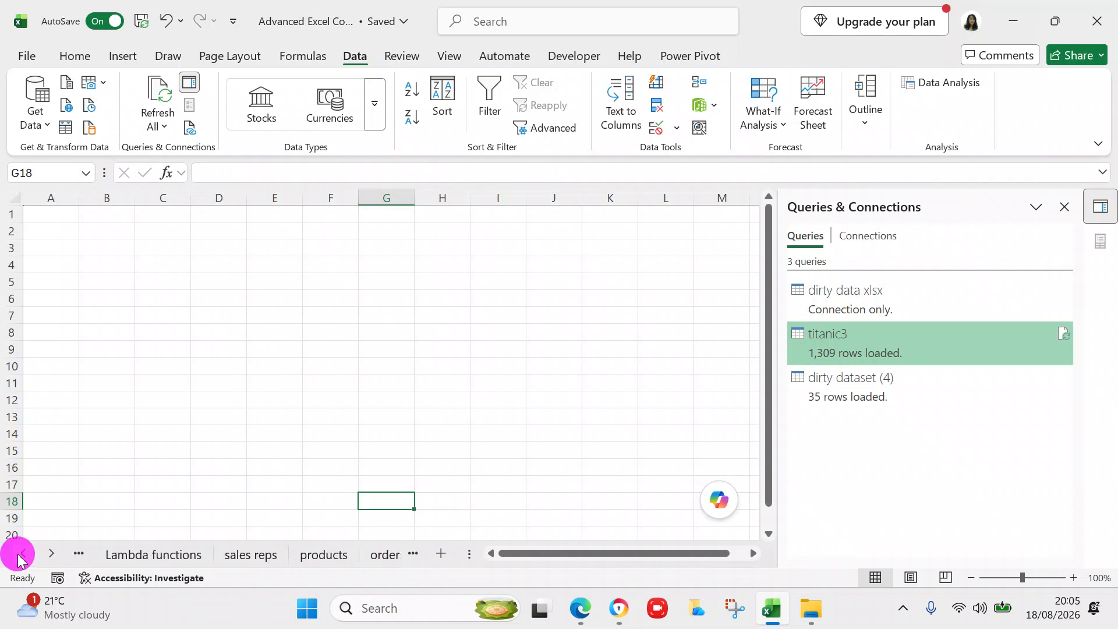
{"action": "left_click", "coordinate": [21, 556]}
{"action": "left_click", "coordinate": [21, 556]}
{"action": "mouse_move", "coordinate": [239, 553]}
{"action": "left_mouse_down"}
{"action": "mouse_move", "coordinate": [405, 562]}
{"action": "mouse_move", "coordinate": [270, 557]}
{"action": "left_mouse_up"}
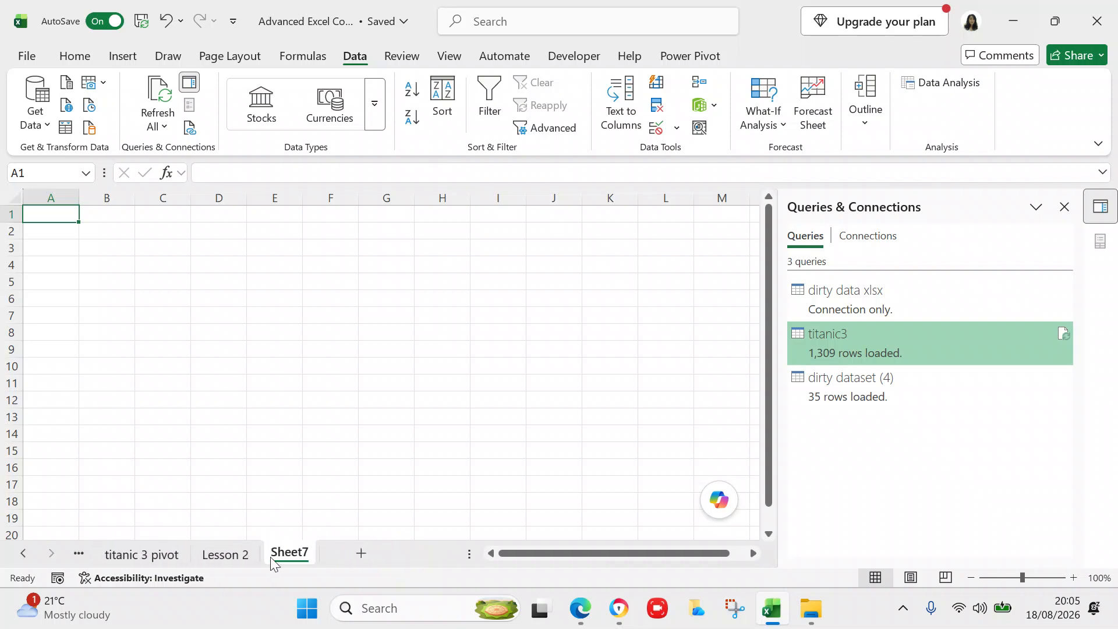
- Rename the Lesson 2 tab to 'Lesson 2 dirty data' and return to cell A1
{"action": "double_click", "coordinate": [251, 554]}
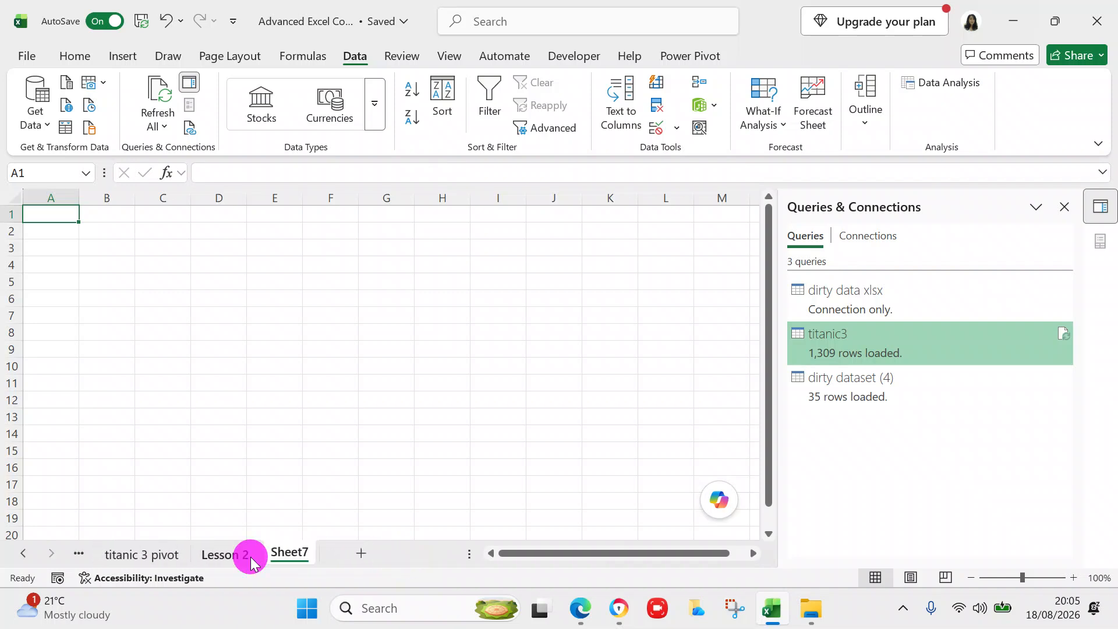
{"action": "left_click", "coordinate": [252, 554]}
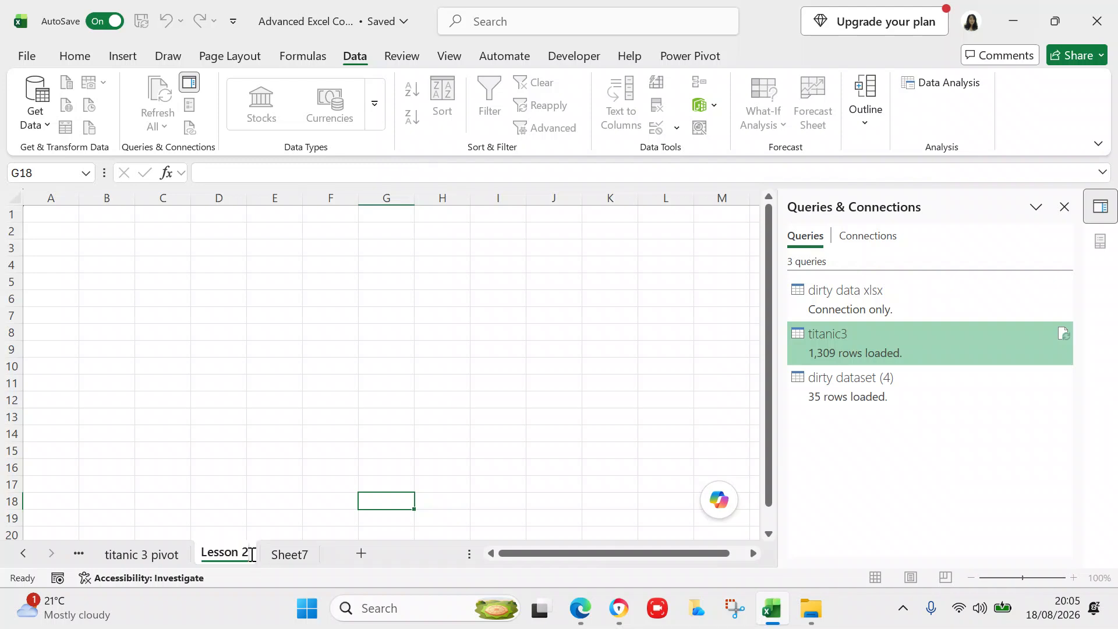
{"action": "type", "text": "dir"}
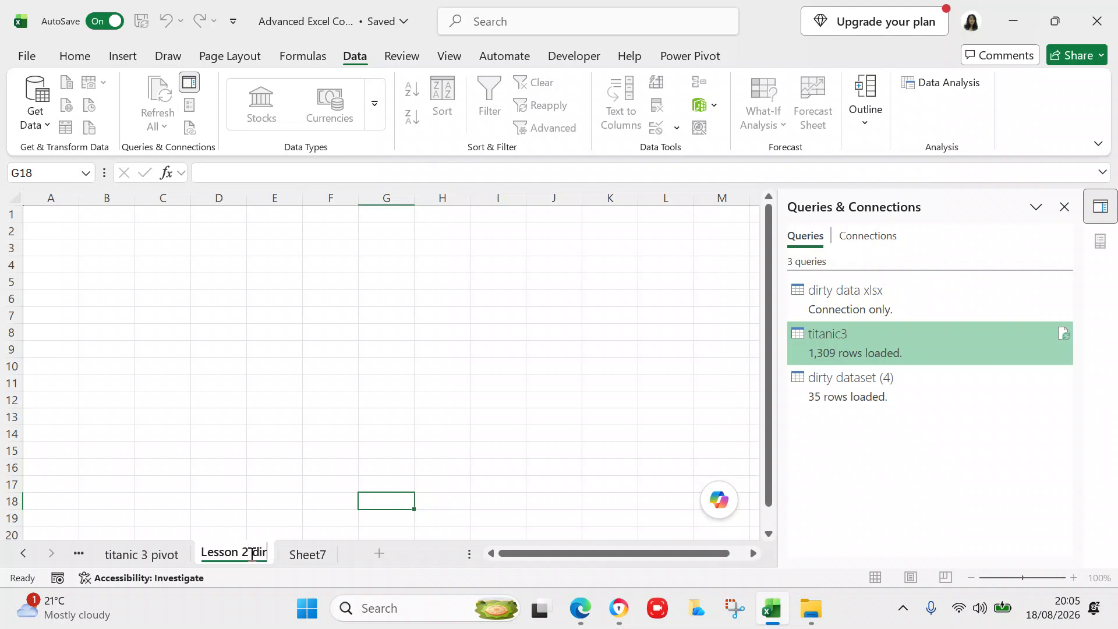
{"action": "type", "text": "ty data"}
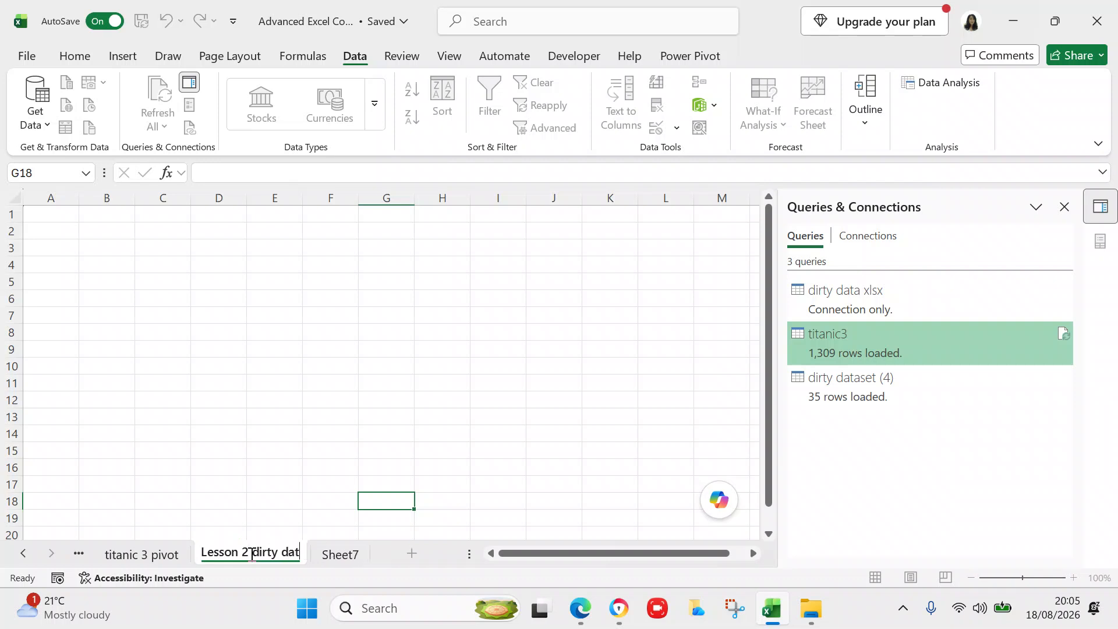
{"action": "left_click", "coordinate": [276, 456]}
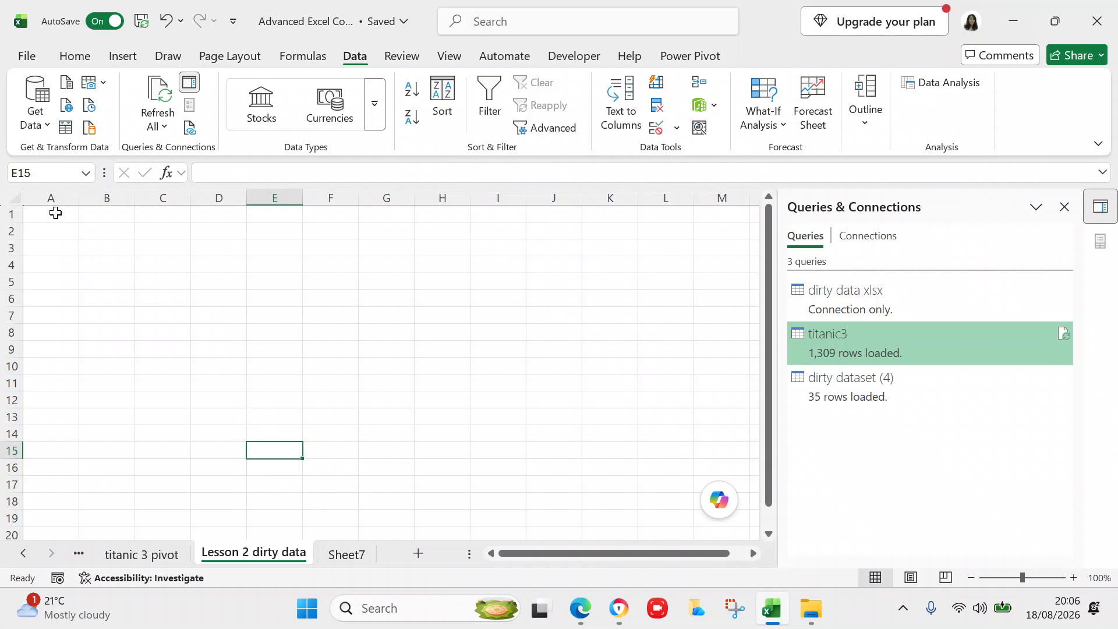
{"action": "left_click", "coordinate": [56, 213]}
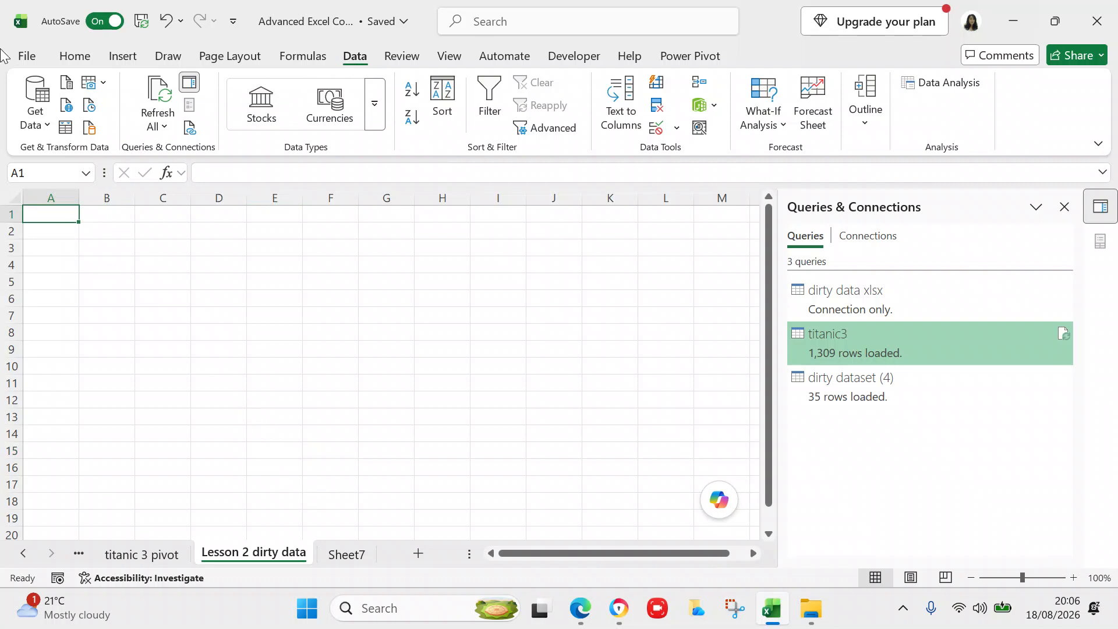
- Get Data from an Excel workbook, importing the 'dirty data' file
{"action": "left_click", "coordinate": [46, 125]}
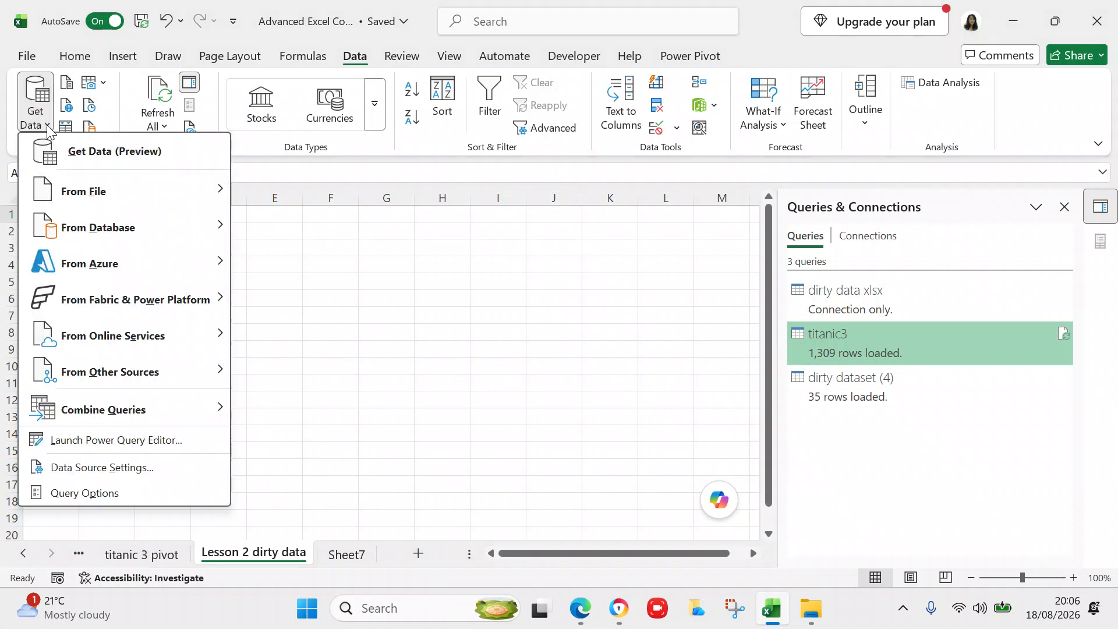
{"action": "mouse_move", "coordinate": [80, 191]}
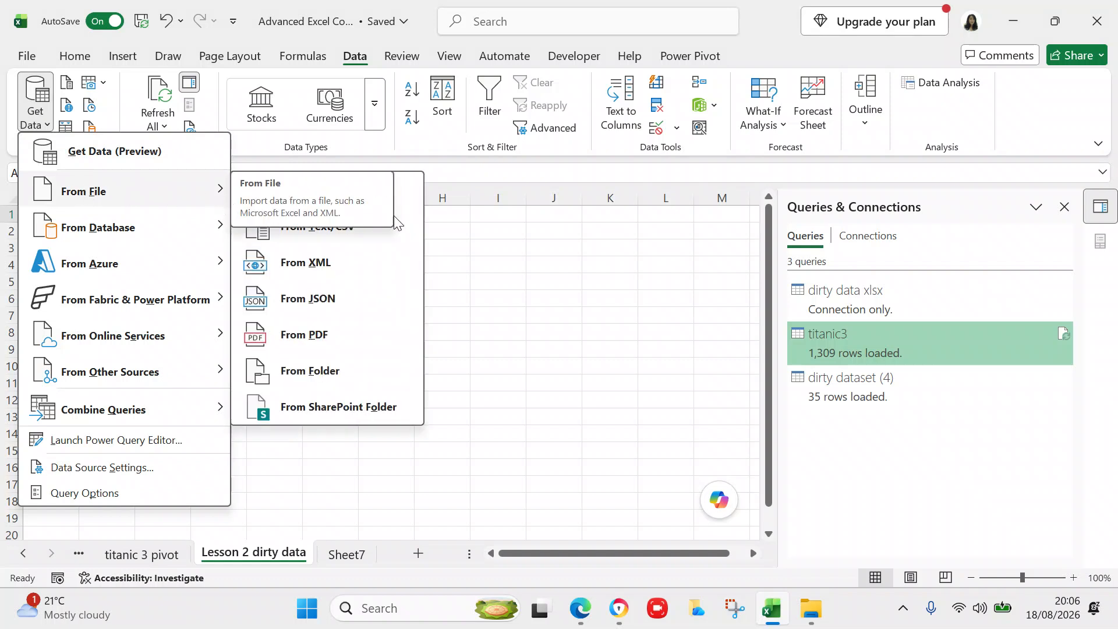
{"action": "left_click", "coordinate": [389, 198]}
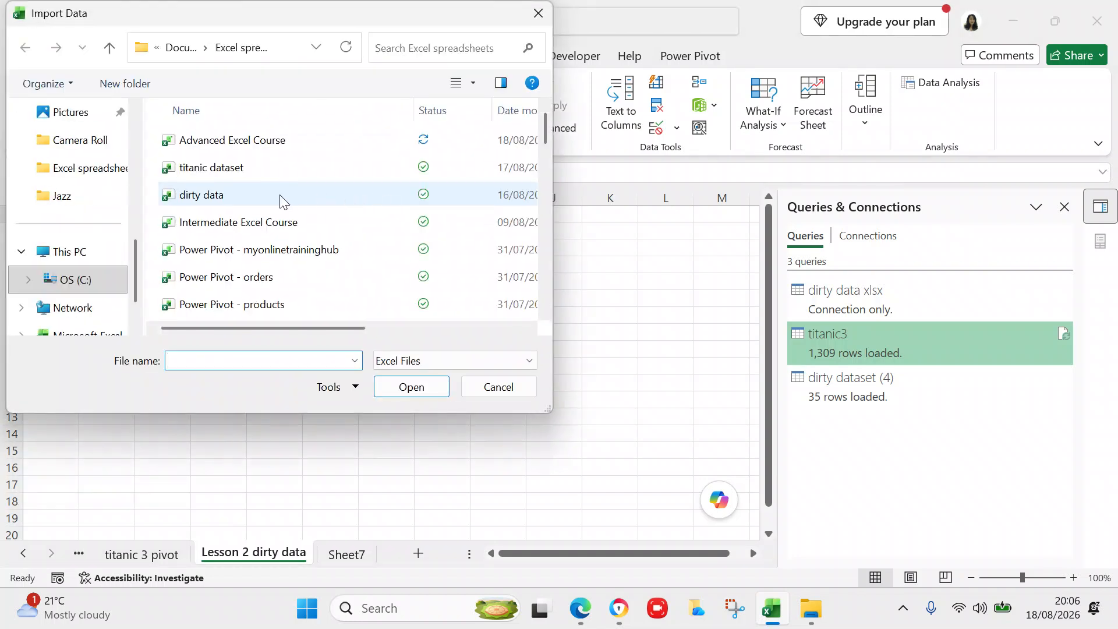
{"action": "left_click", "coordinate": [277, 194]}
{"action": "left_click", "coordinate": [412, 387]}
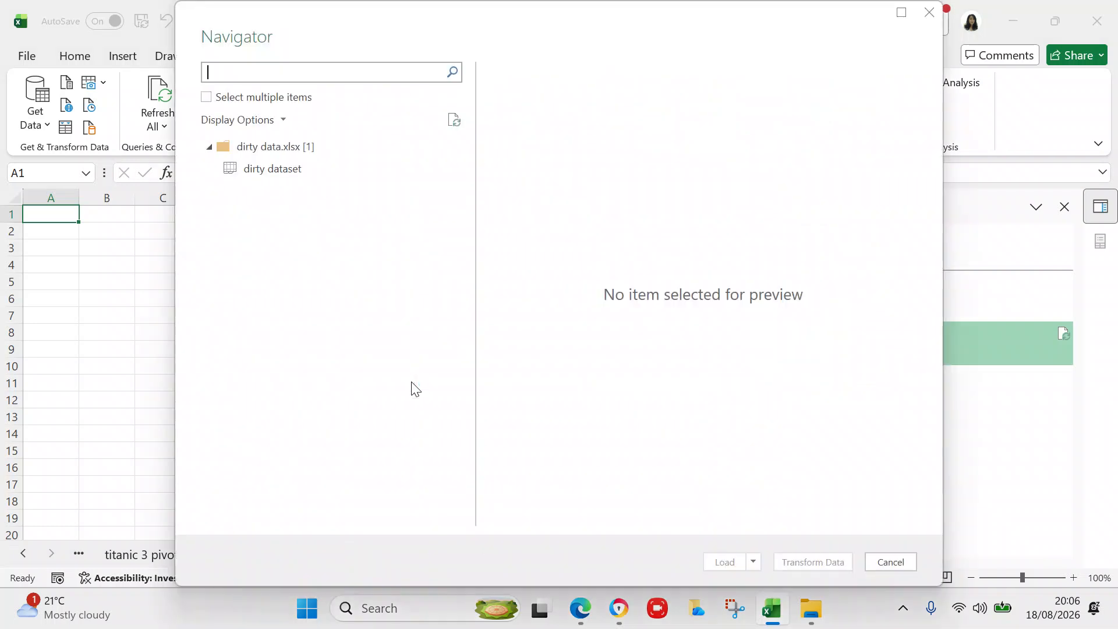
- Preview the dirty dataset table in the Navigator and send it to Power Query Editor via Transform Data
{"action": "left_click", "coordinate": [267, 179]}
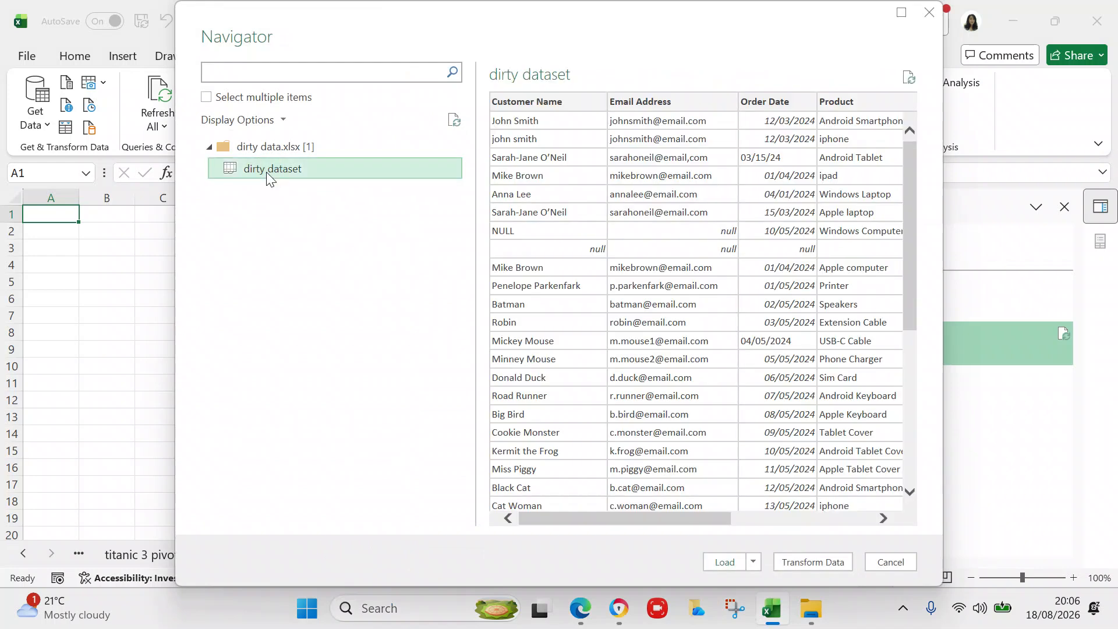
{"action": "left_click", "coordinate": [816, 564]}
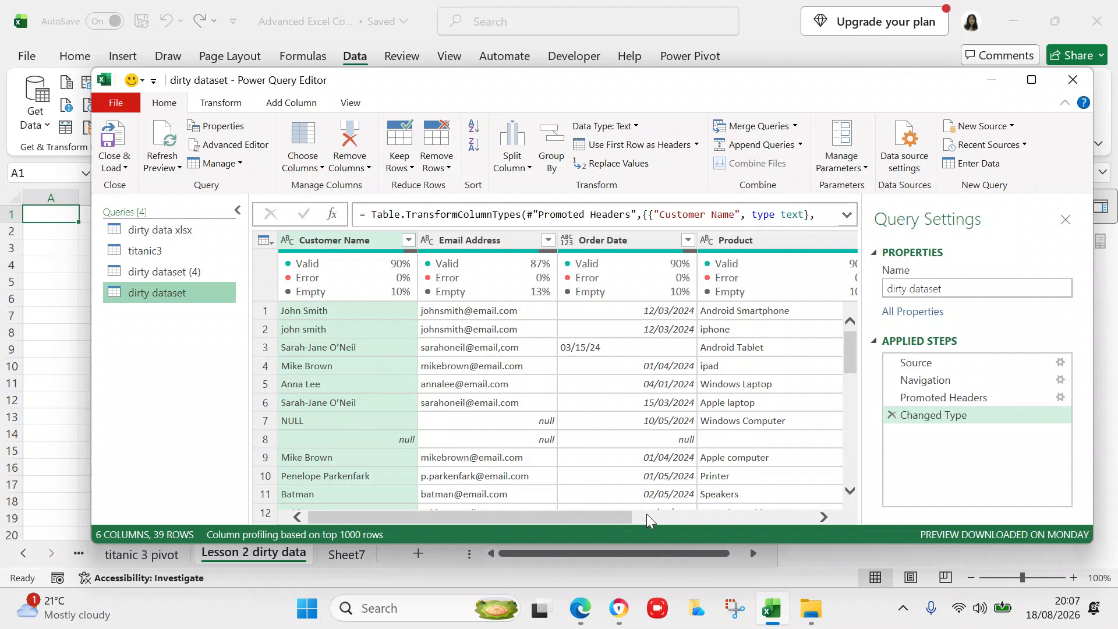
- Remove the blank rows from the dirty dataset query, leaving 35 rows
{"action": "left_click_drag", "start_coordinate": [627, 515], "coordinate": [813, 499]}
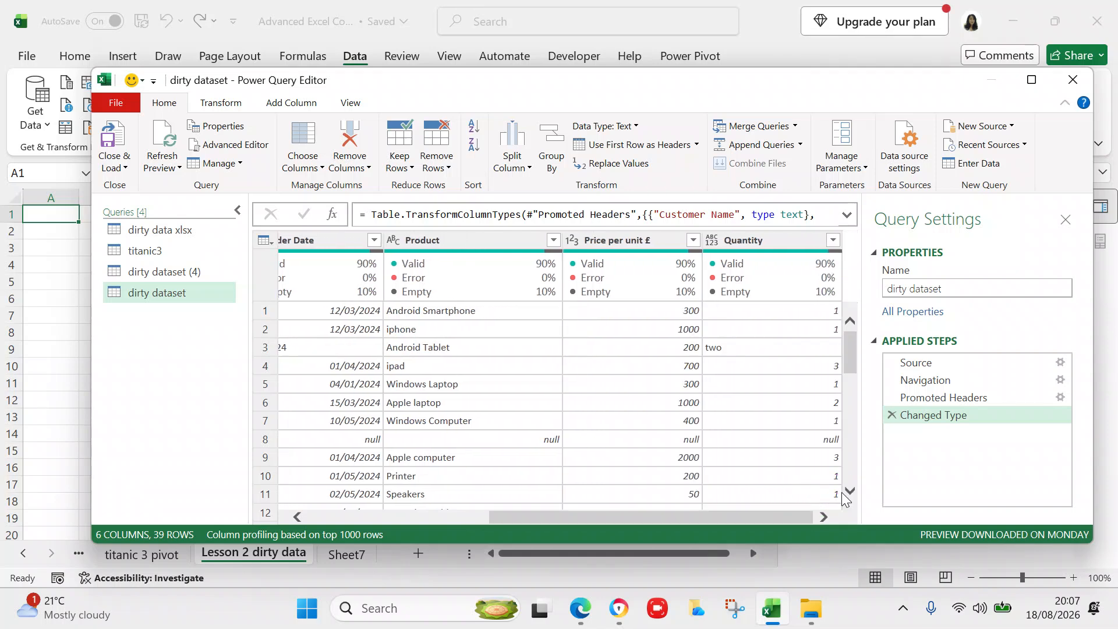
{"action": "left_click_drag", "start_coordinate": [796, 518], "coordinate": [533, 526]}
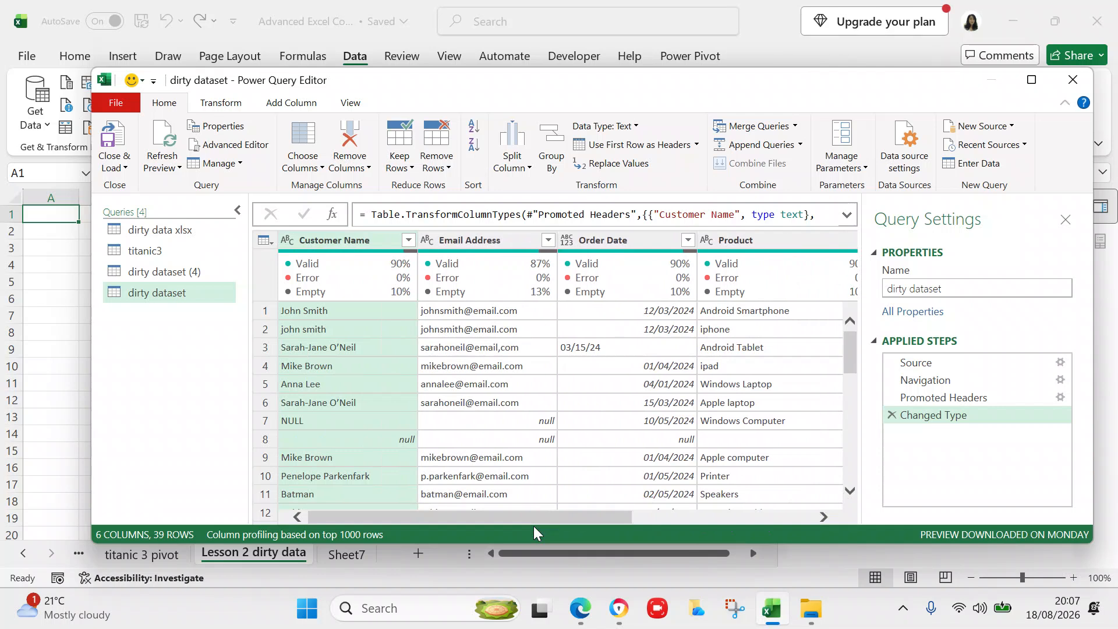
{"action": "left_click", "coordinate": [449, 167]}
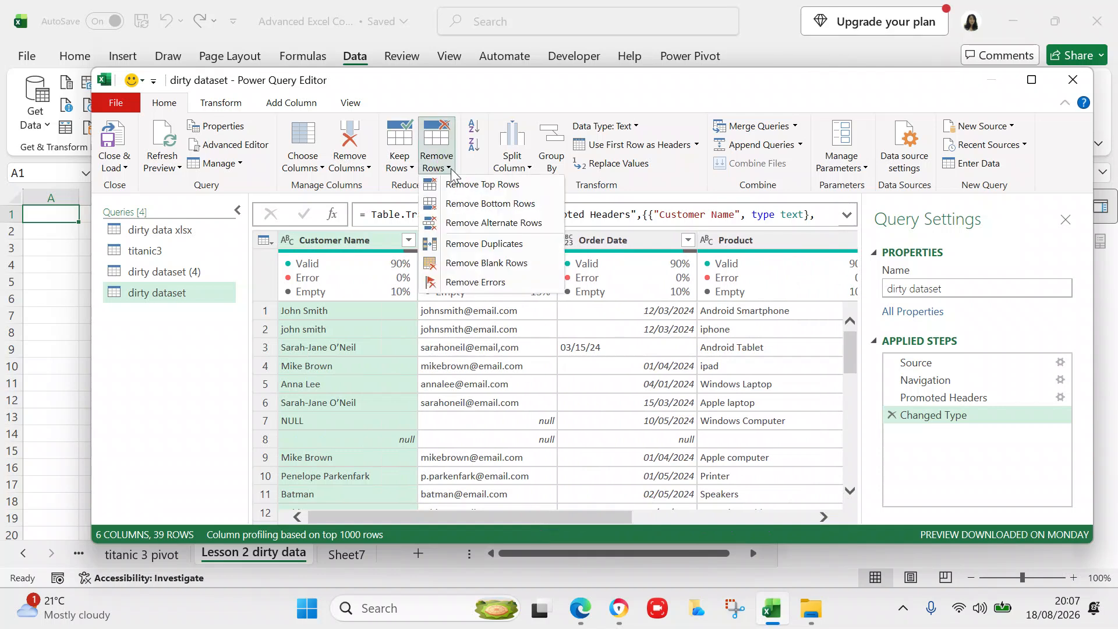
{"action": "left_click", "coordinate": [470, 263]}
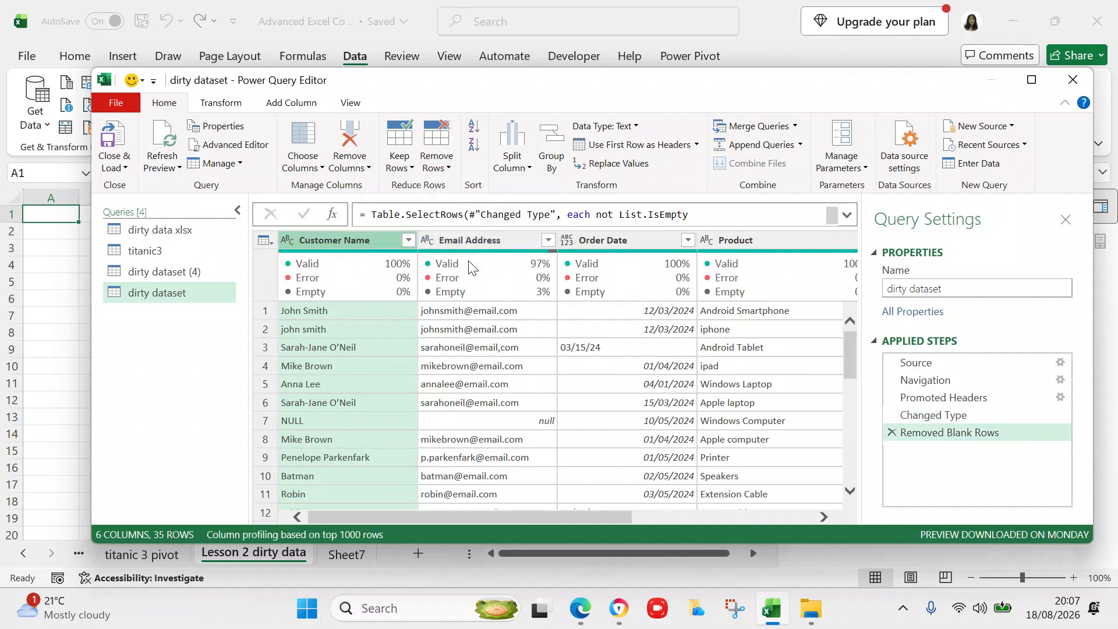
{"action": "mouse_move", "coordinate": [470, 266]}
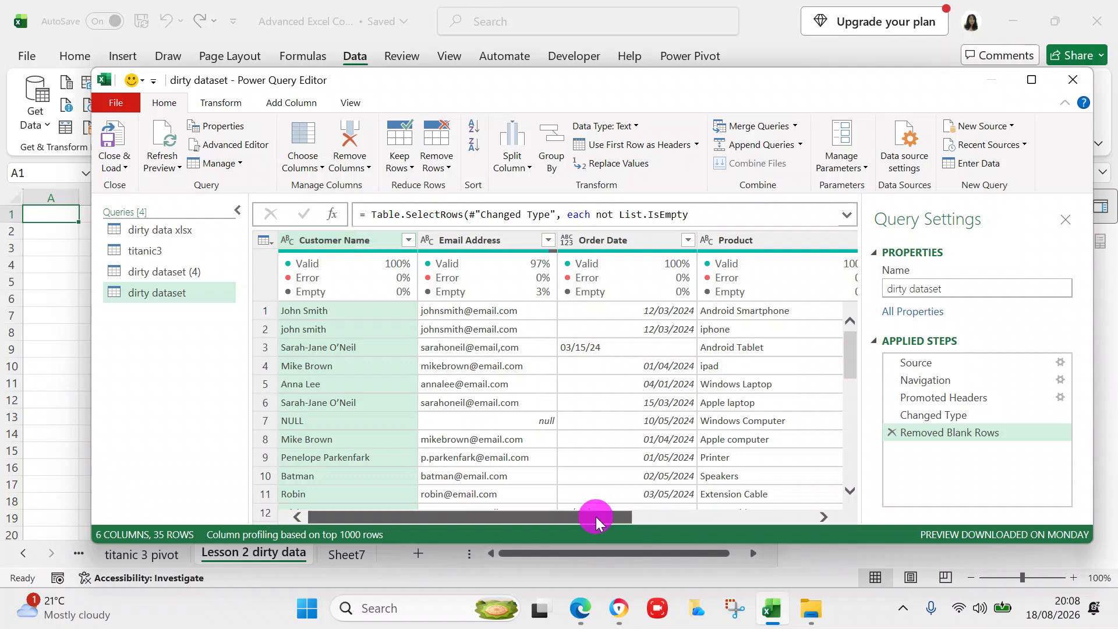
{"action": "left_click", "coordinate": [491, 512]}
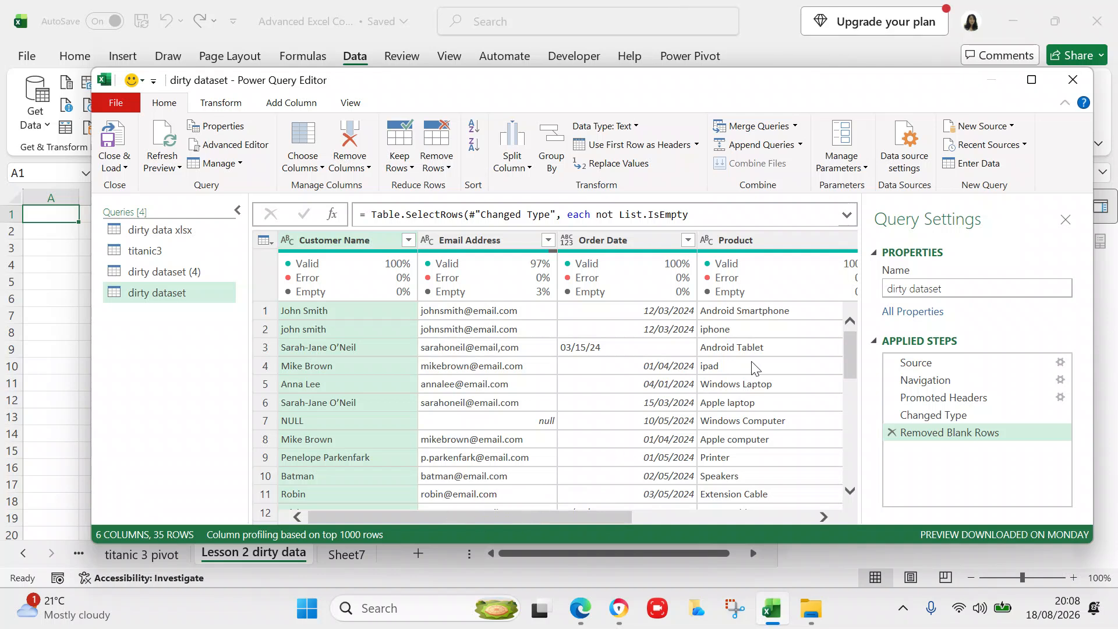
{"action": "left_click_drag", "start_coordinate": [848, 364], "coordinate": [836, 270]}
- Step through row 7's values from its NULL customer name to its null email address
{"action": "mouse_move", "coordinate": [380, 278]}
{"action": "left_click", "coordinate": [364, 425]}
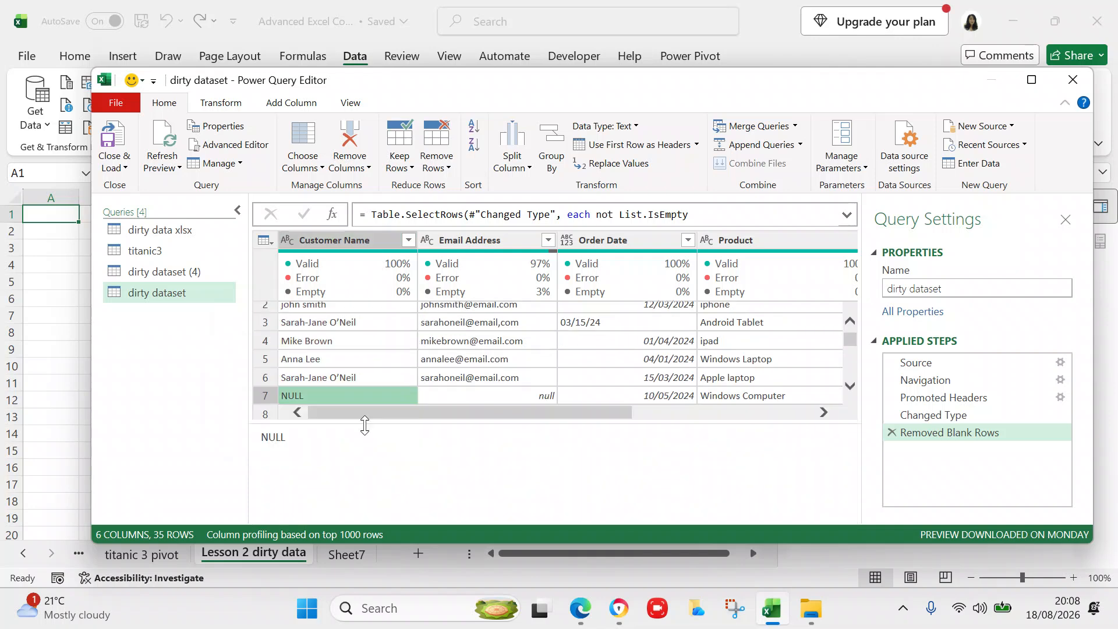
{"action": "key", "text": "Right"}
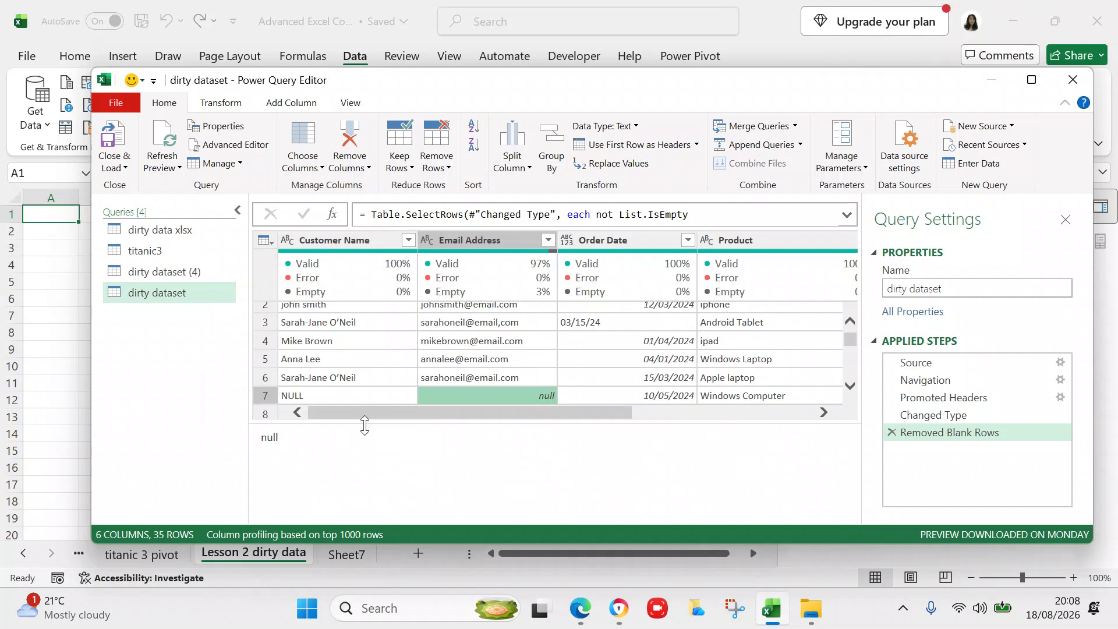
{"action": "key", "text": "Right"}
{"action": "key", "text": "Right"}
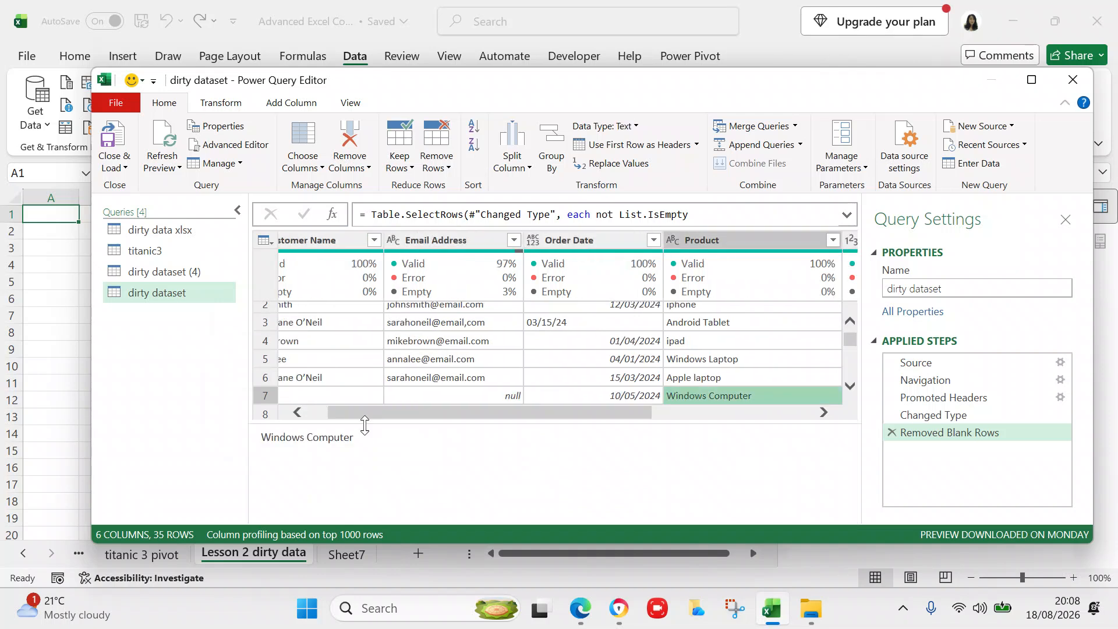
{"action": "key", "text": "Right"}
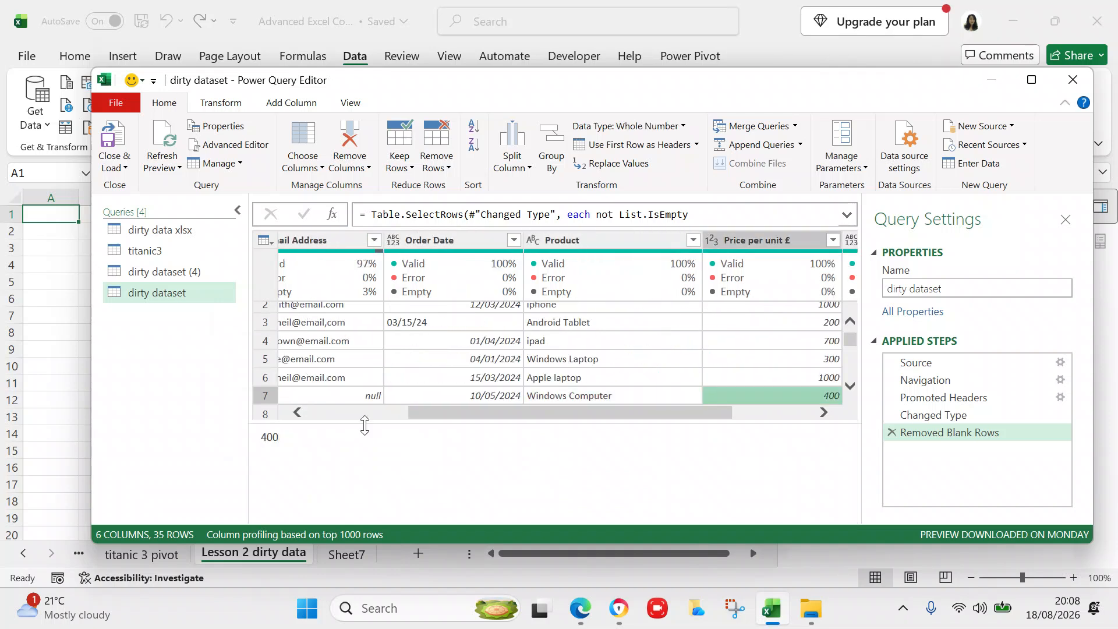
{"action": "key", "text": "Right"}
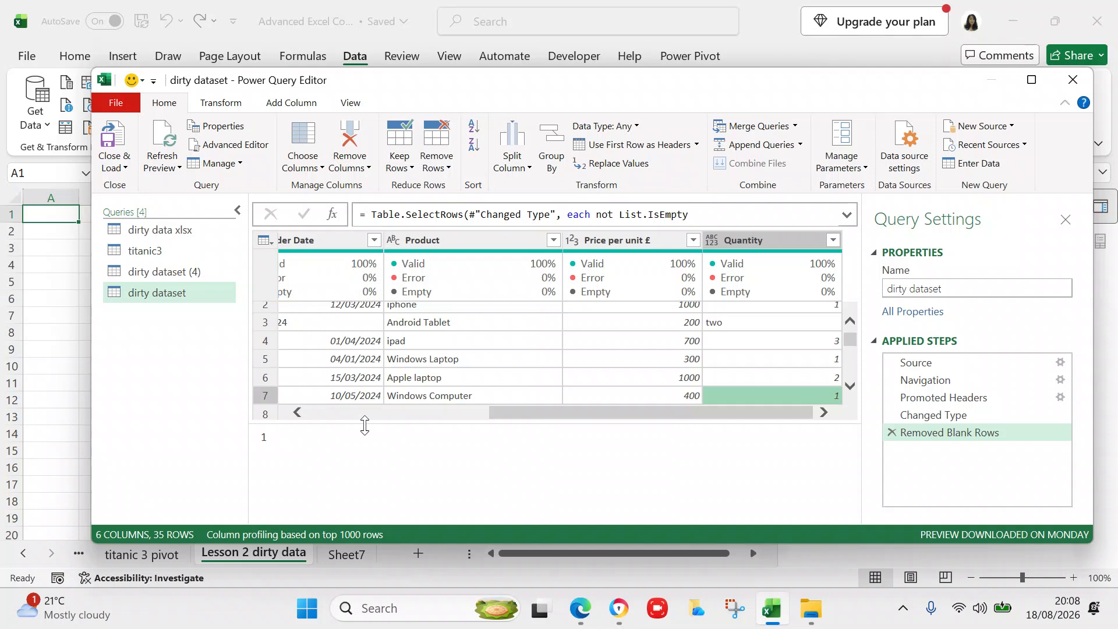
{"action": "key", "text": "Left"}
{"action": "key", "text": "Left"}
{"action": "key", "text": "Left"}
{"action": "key", "text": "Left"}
{"action": "key", "text": "Left"}
{"action": "key", "text": "Left"}
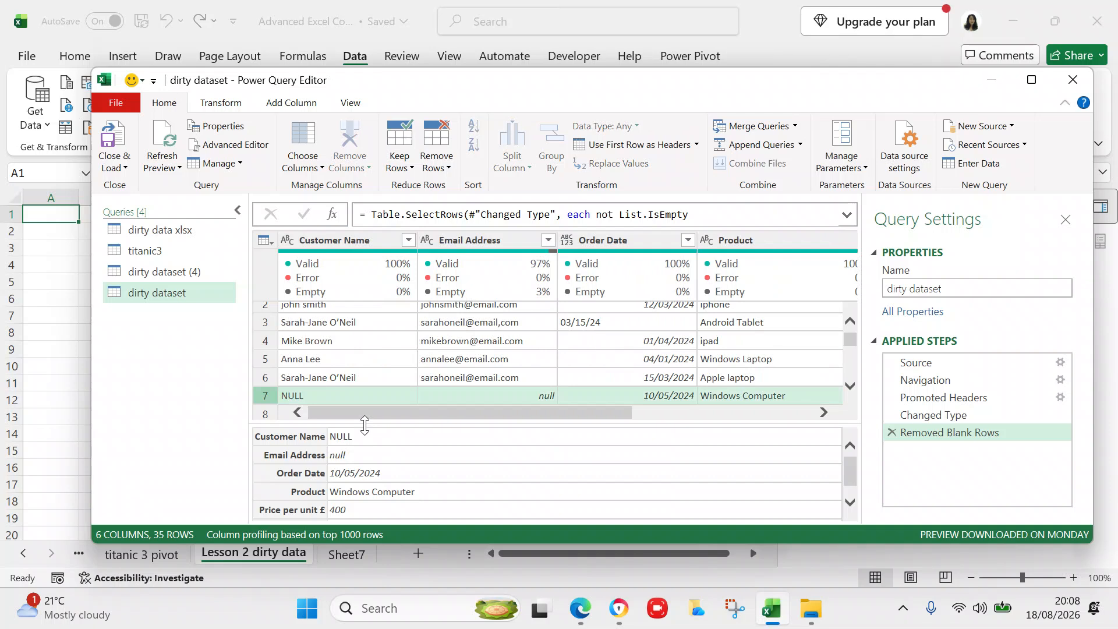
{"action": "left_click", "coordinate": [290, 393]}
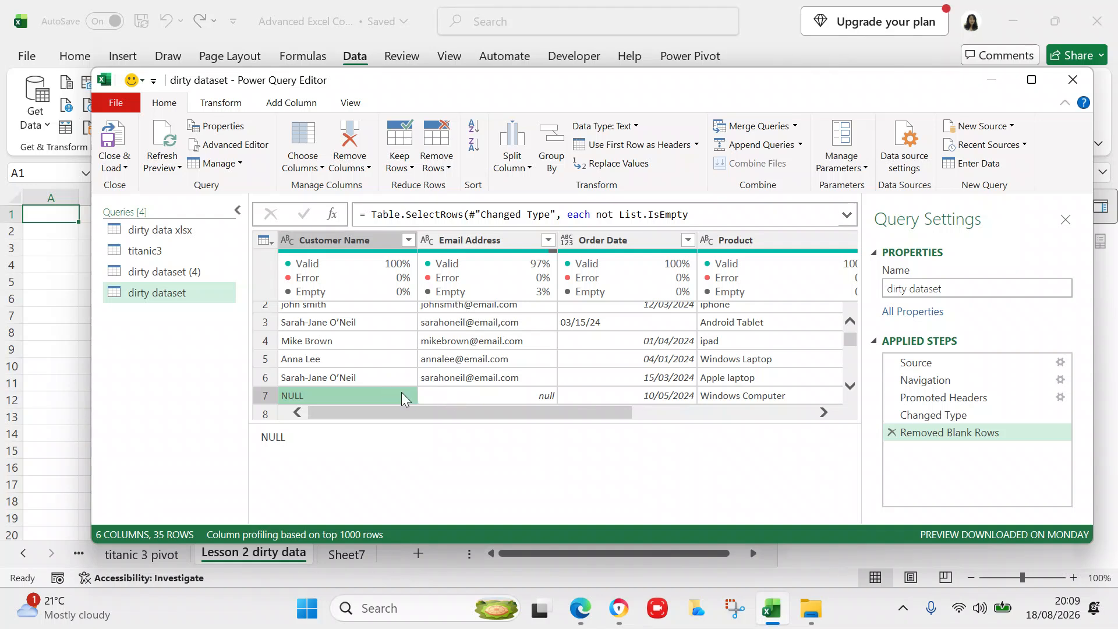
{"action": "left_click", "coordinate": [507, 397]}
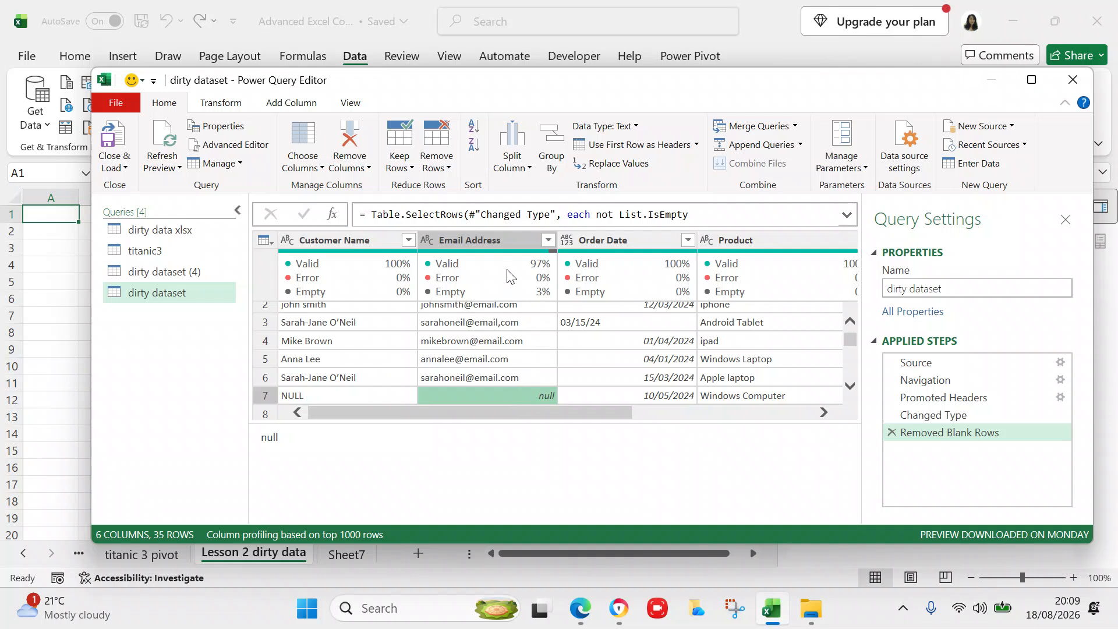
- Preview row 7's null Email Address value and enlarge the table area above the preview
{"action": "right_click", "coordinate": [500, 242]}
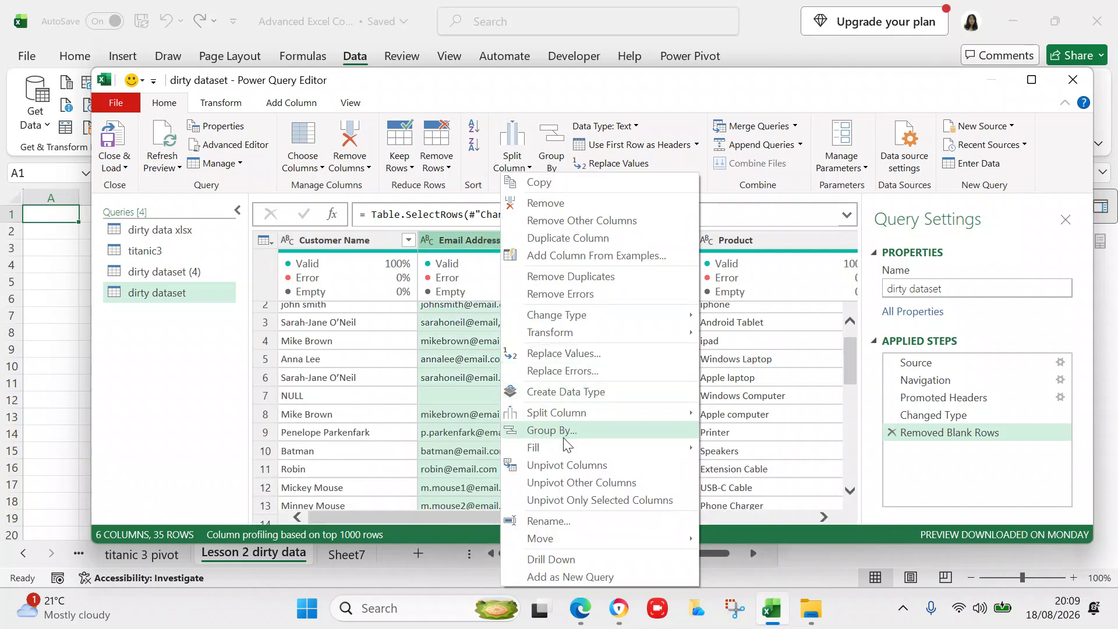
{"action": "mouse_move", "coordinate": [561, 449]}
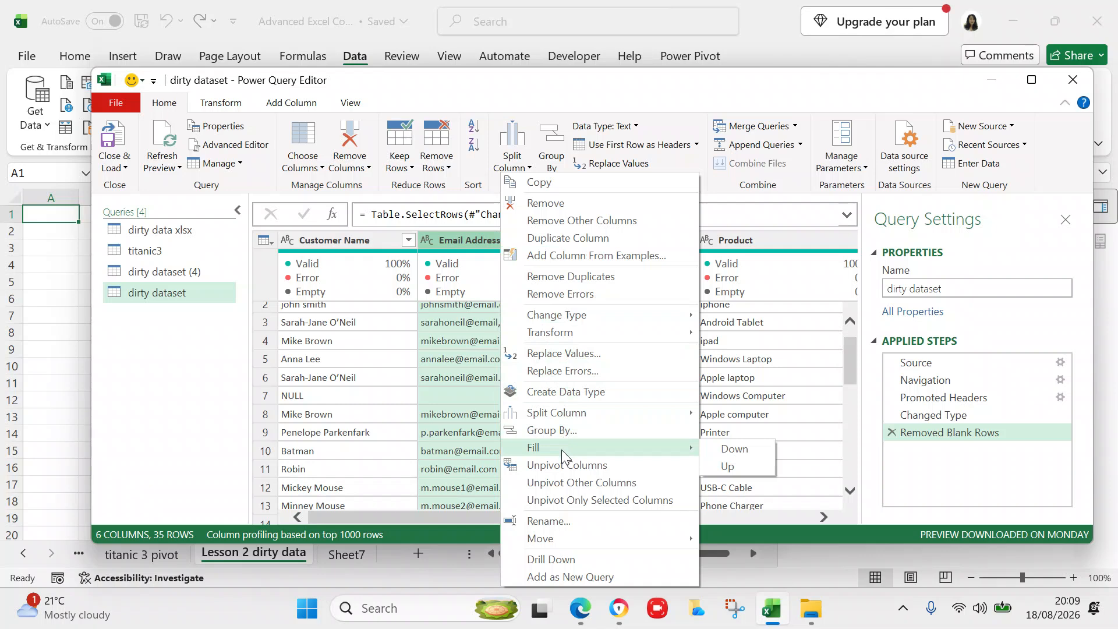
{"action": "left_click", "coordinate": [199, 366]}
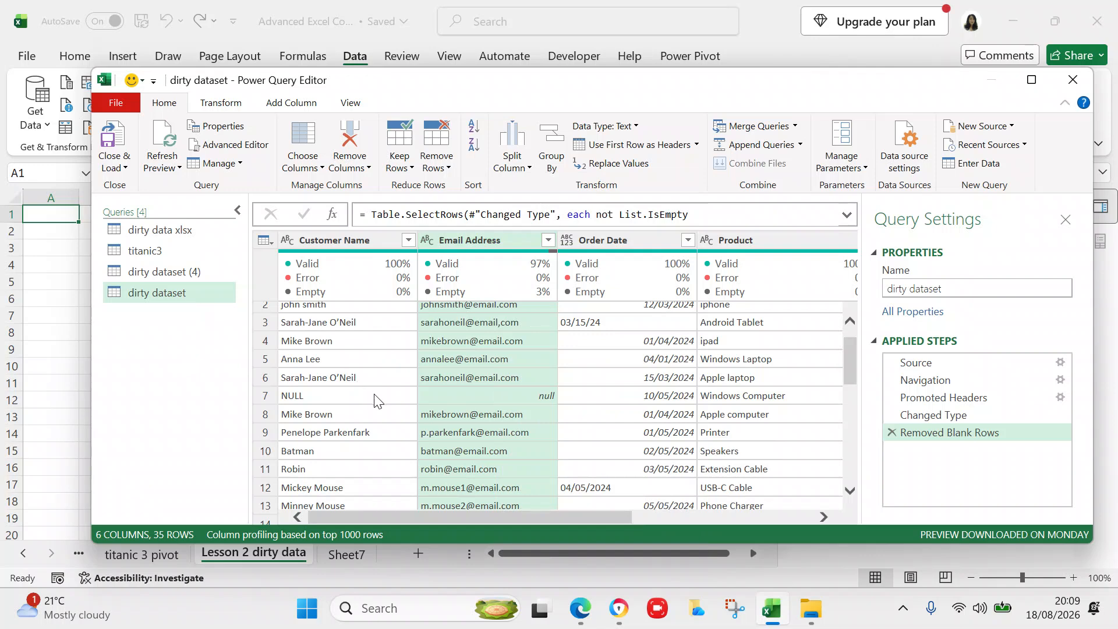
{"action": "left_click", "coordinate": [436, 397]}
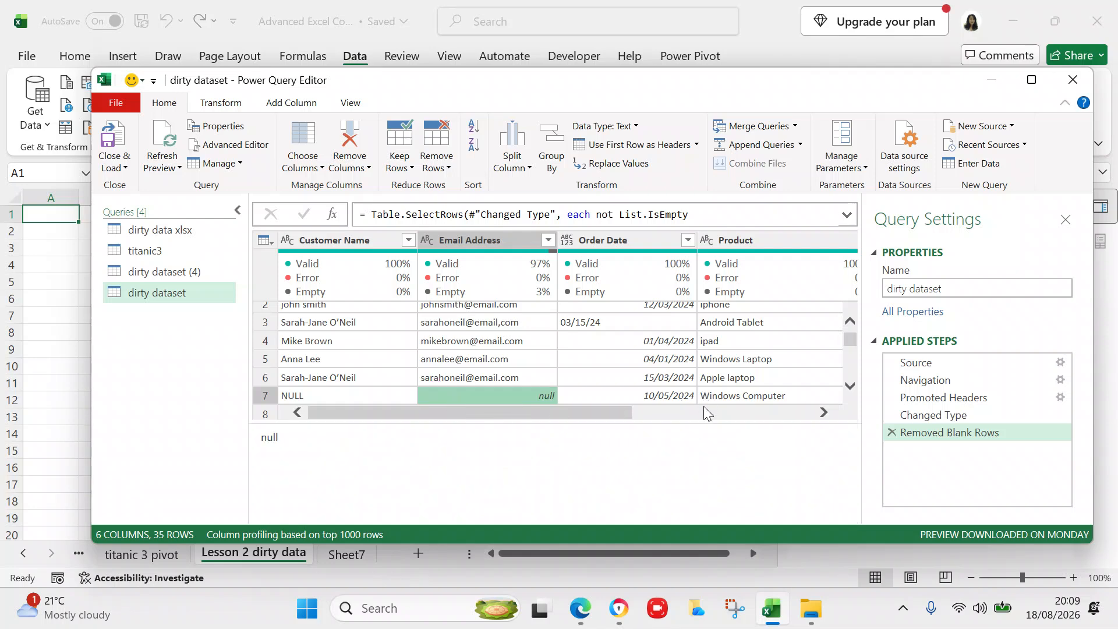
{"action": "left_click_drag", "start_coordinate": [704, 419], "coordinate": [702, 497]}
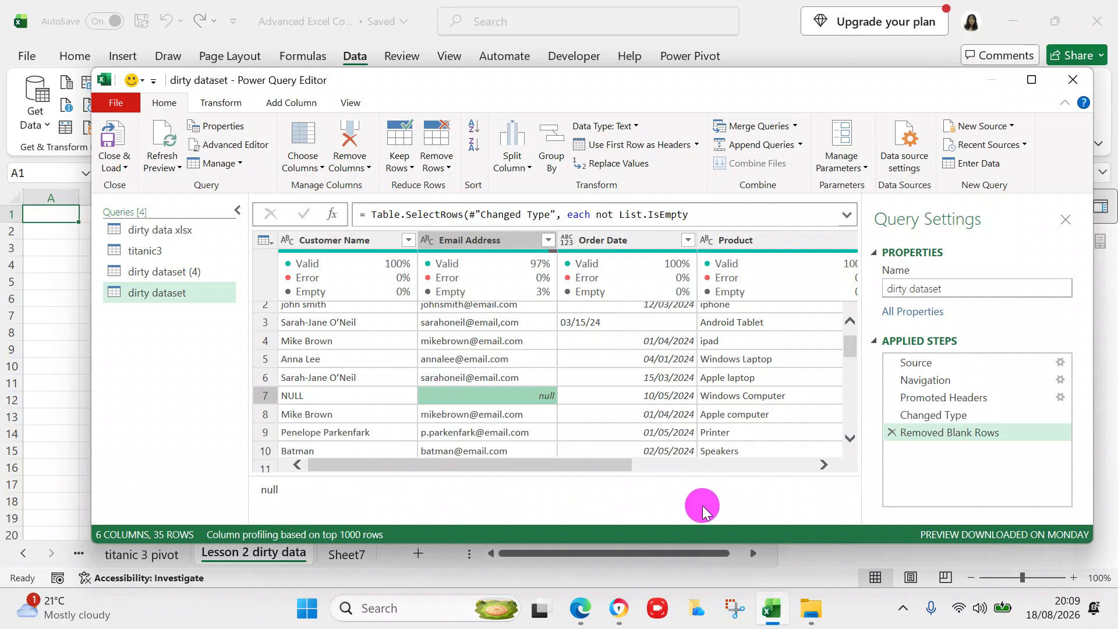
{"action": "left_click", "coordinate": [832, 469]}
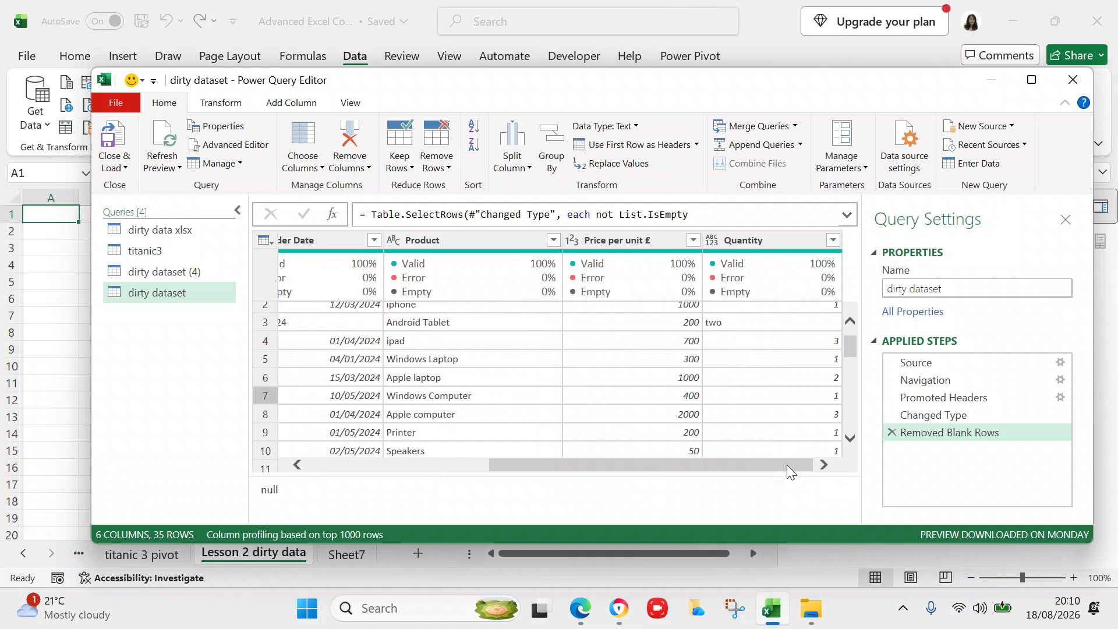
{"action": "left_click_drag", "start_coordinate": [787, 466], "coordinate": [518, 488]}
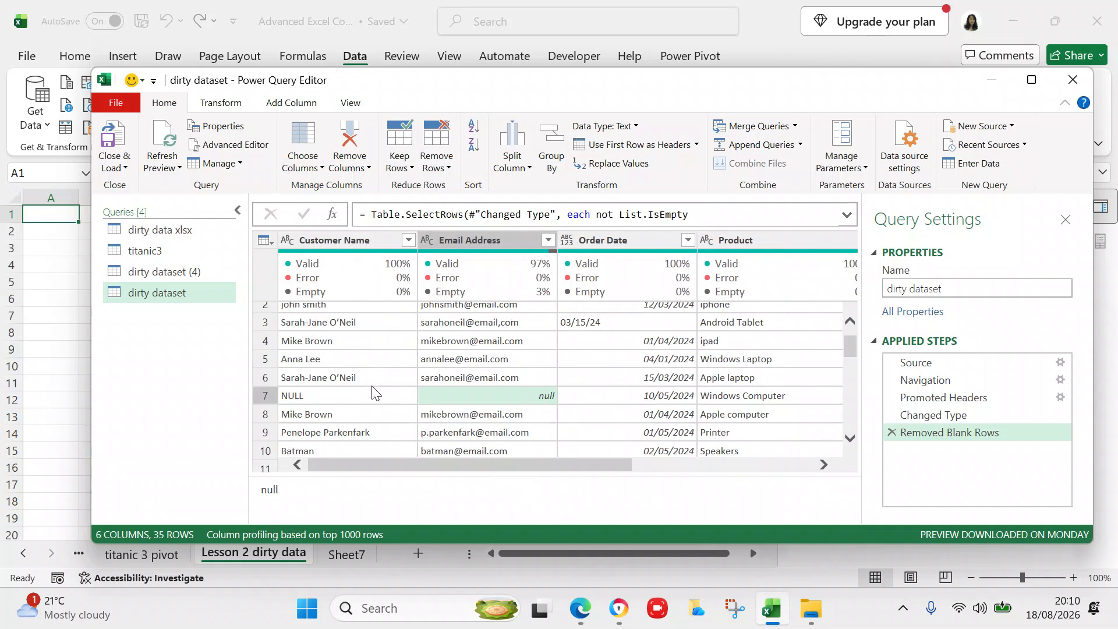
- Replace the NULL value in the Customer Name column with the customer's full name
{"action": "left_click", "coordinate": [357, 240]}
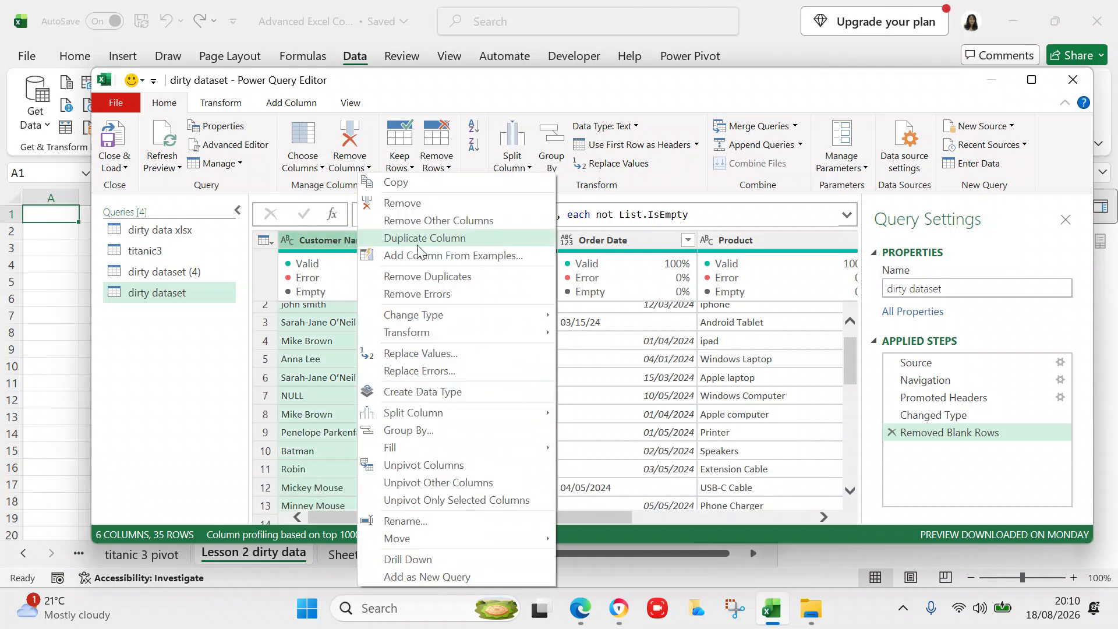
{"action": "left_click", "coordinate": [442, 353]}
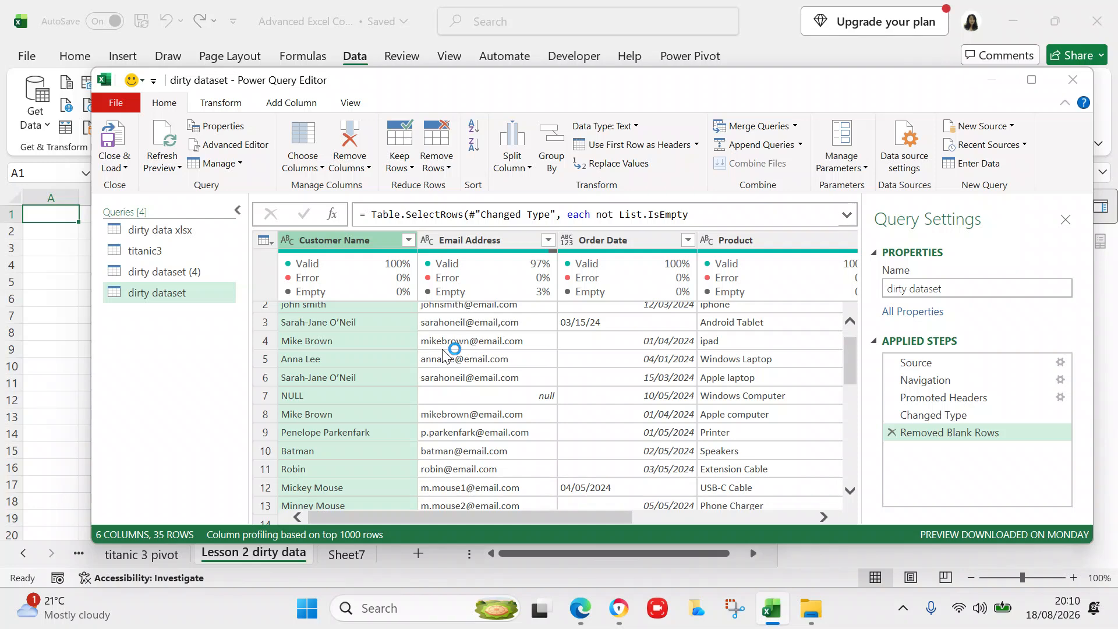
{"action": "left_click", "coordinate": [389, 270]}
{"action": "type", "text": "NULL"}
{"action": "left_click", "coordinate": [390, 305]}
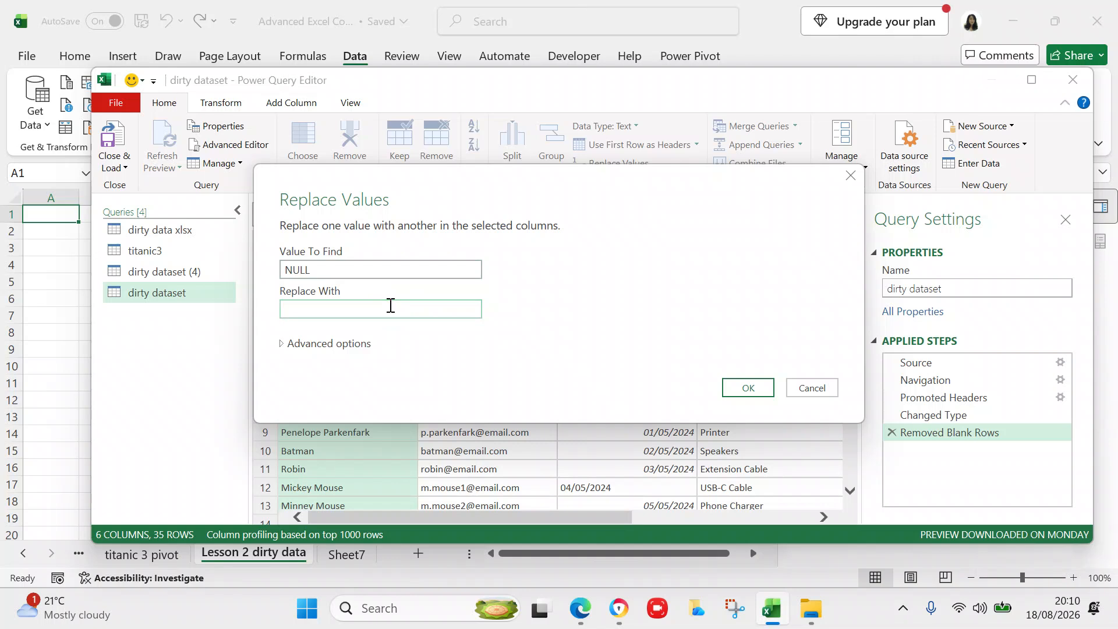
{"action": "type", "text": "Irish Mike"}
{"action": "left_click", "coordinate": [742, 389]}
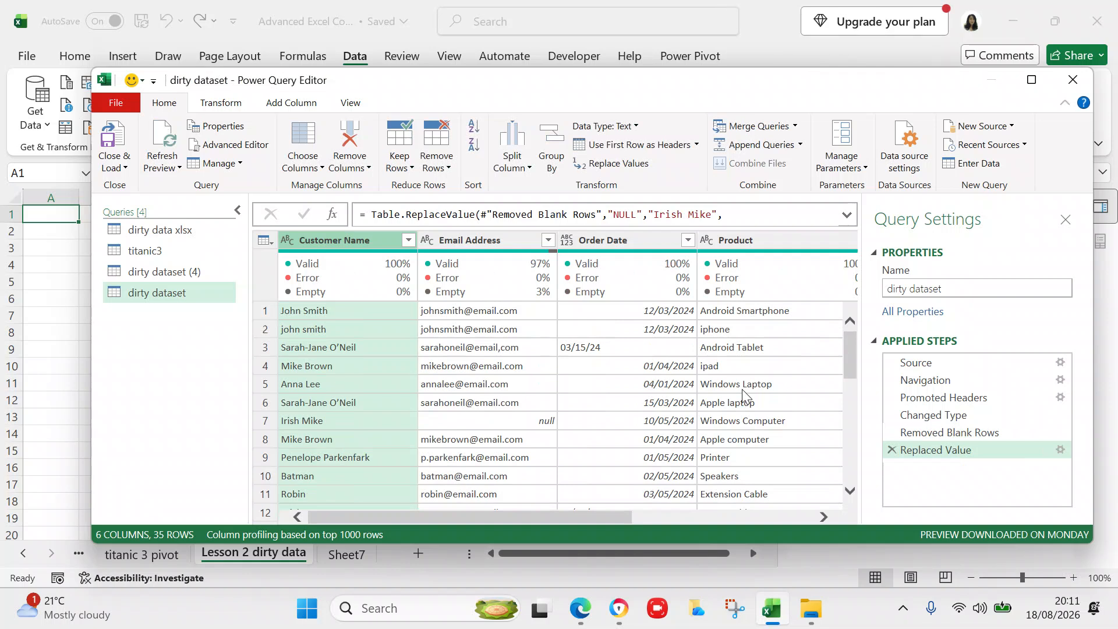
{"action": "right_click", "coordinate": [348, 244]}
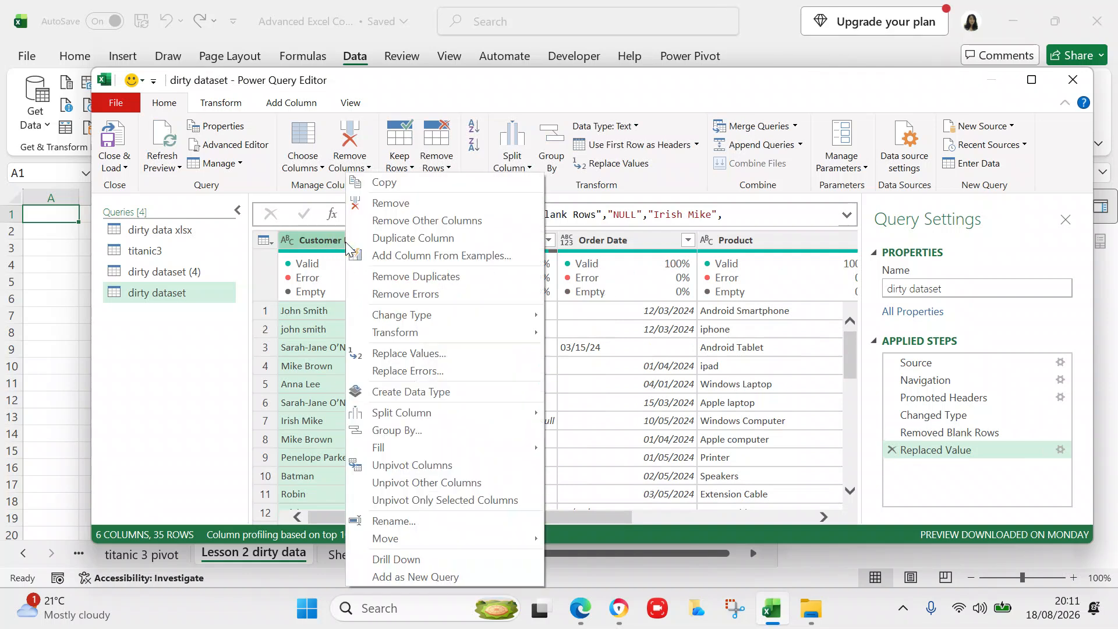
{"action": "mouse_move", "coordinate": [415, 447]}
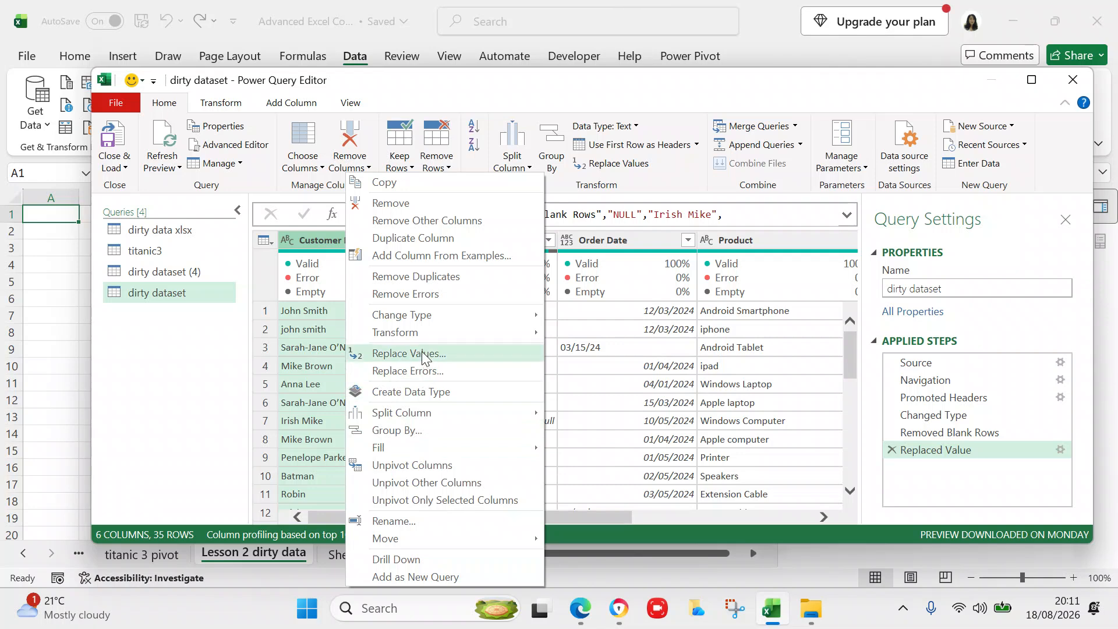
{"action": "left_click", "coordinate": [184, 387]}
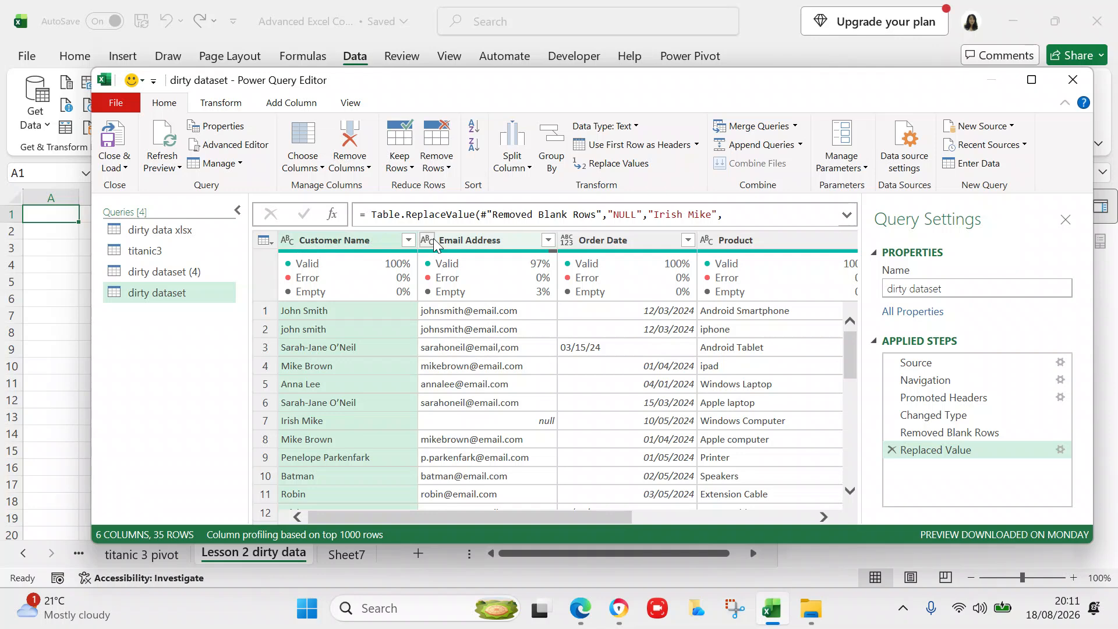
{"action": "mouse_move", "coordinate": [852, 343]}
{"action": "left_mouse_down"}
{"action": "mouse_move", "coordinate": [840, 485]}
{"action": "mouse_move", "coordinate": [828, 260]}
{"action": "mouse_move", "coordinate": [826, 310]}
{"action": "left_mouse_up"}
- Replace the null value in Email Address with the customer's email address
{"action": "right_click", "coordinate": [481, 240]}
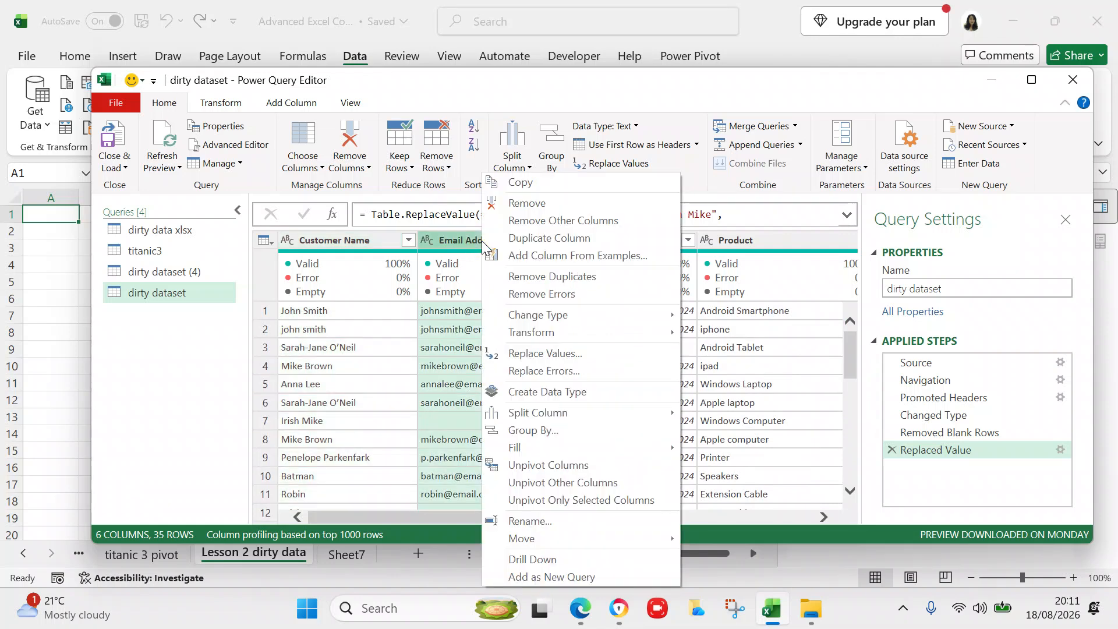
{"action": "left_click", "coordinate": [549, 354]}
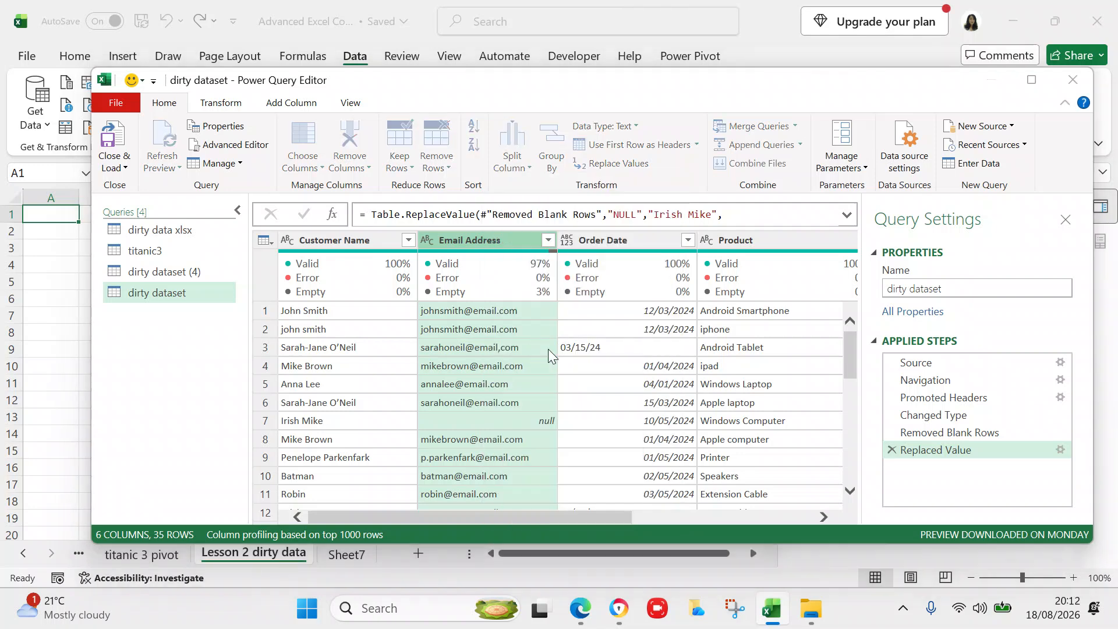
{"action": "left_click", "coordinate": [367, 270]}
{"action": "type", "text": "null"}
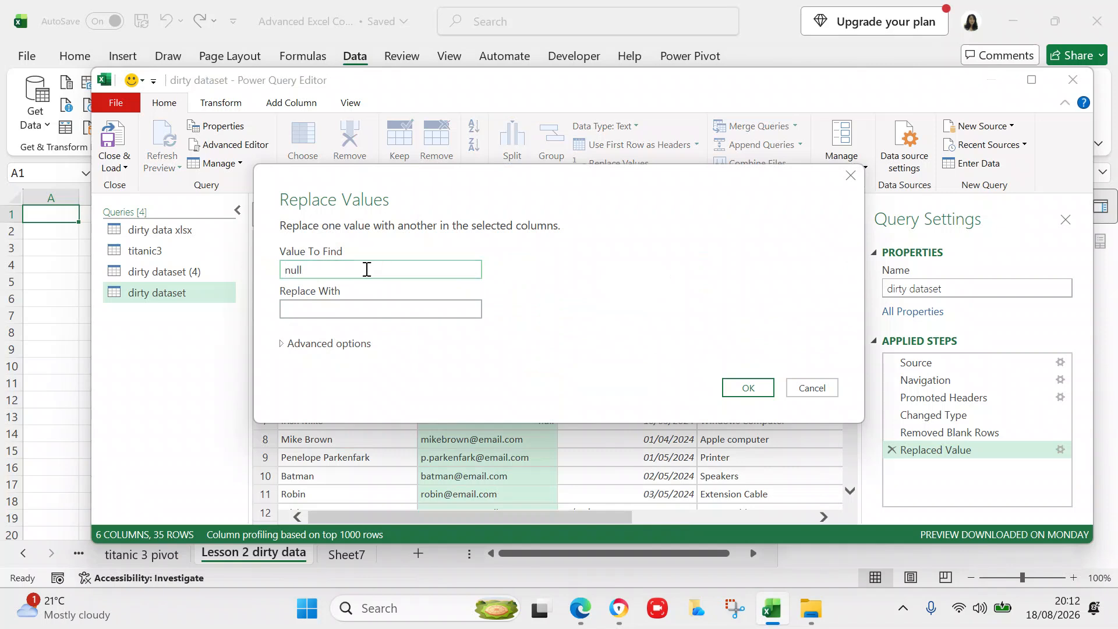
{"action": "left_click", "coordinate": [362, 310]}
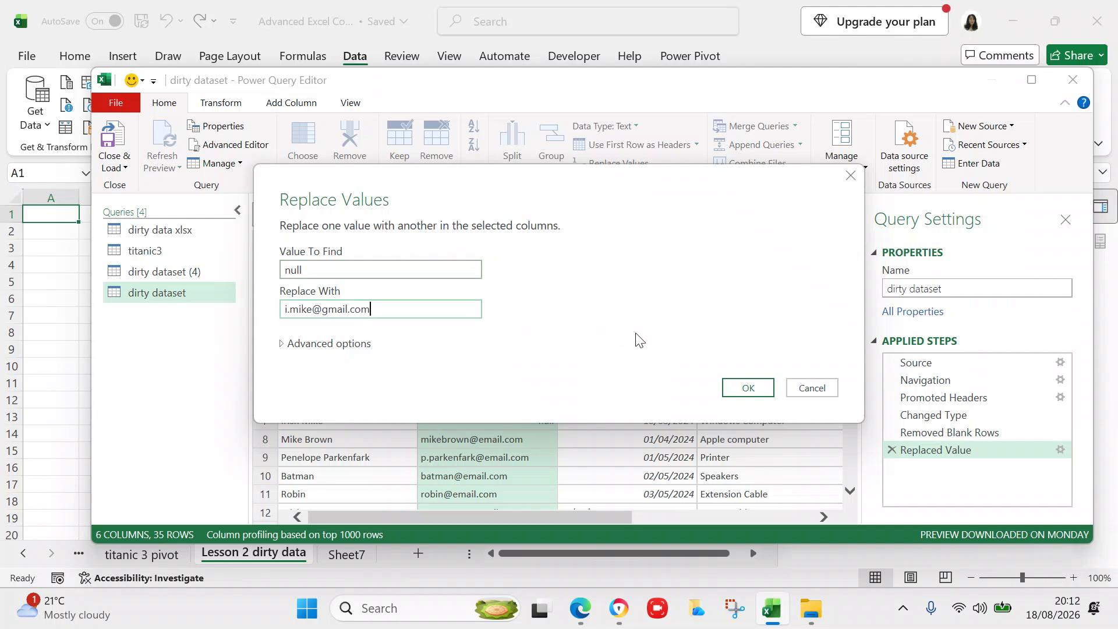
{"action": "left_click", "coordinate": [745, 388]}
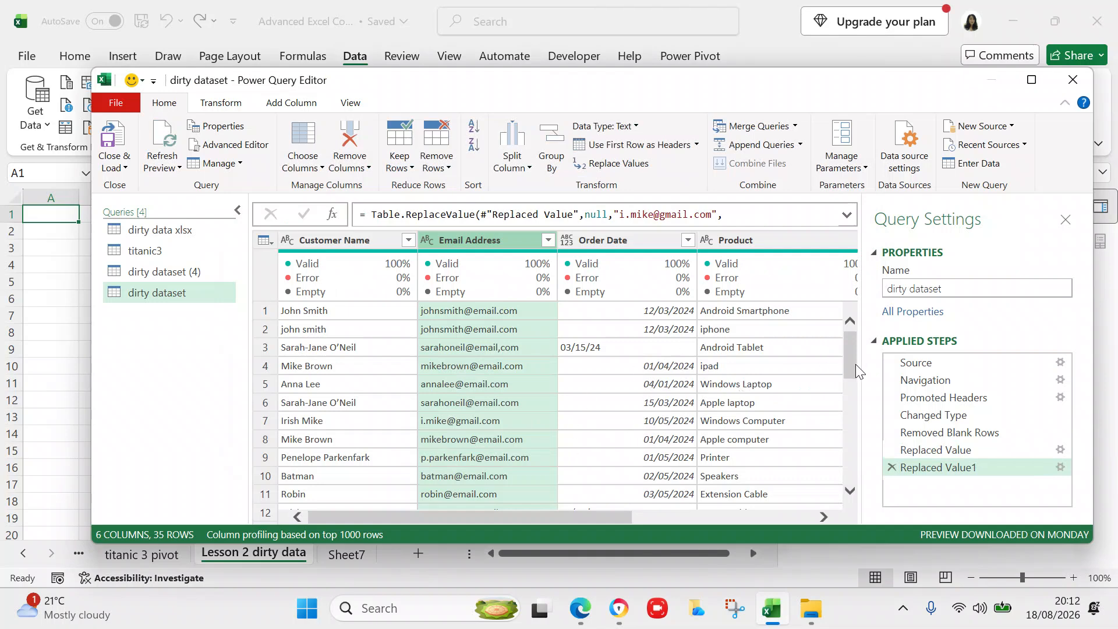
{"action": "left_click_drag", "start_coordinate": [855, 367], "coordinate": [849, 319]}
{"action": "left_click", "coordinate": [849, 318]}
{"action": "mouse_move", "coordinate": [379, 269]}
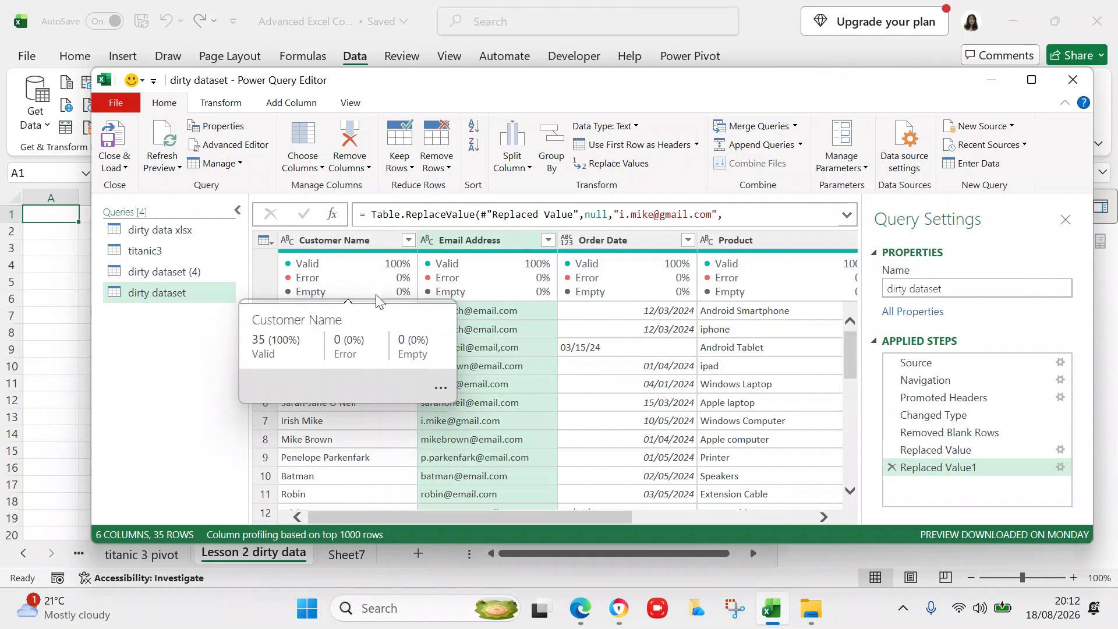
{"action": "mouse_move", "coordinate": [505, 278]}
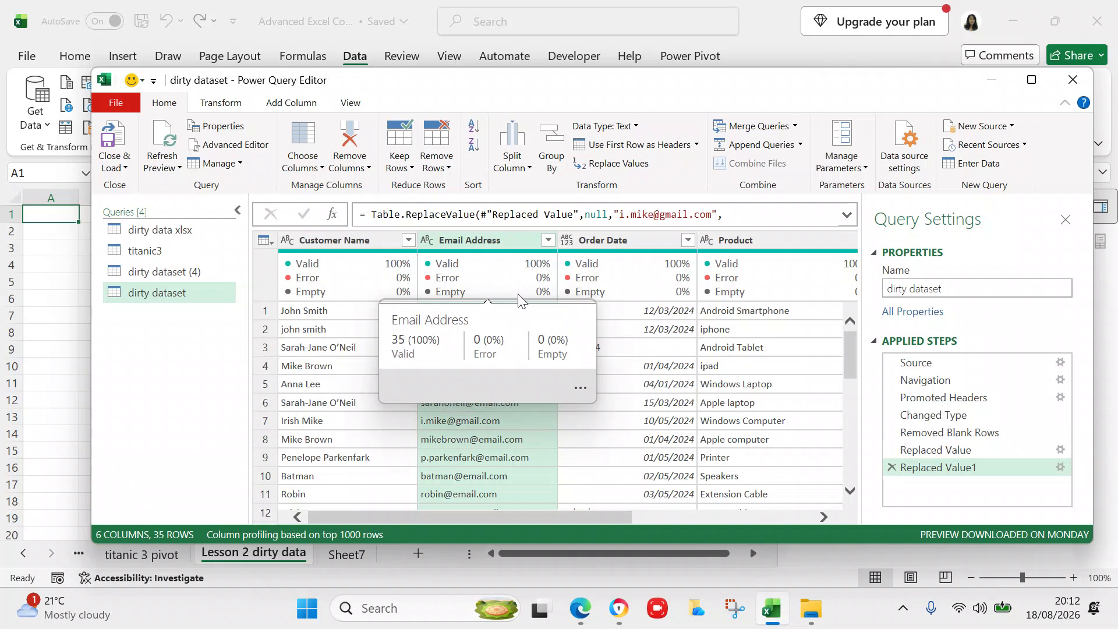
{"action": "mouse_move", "coordinate": [664, 258]}
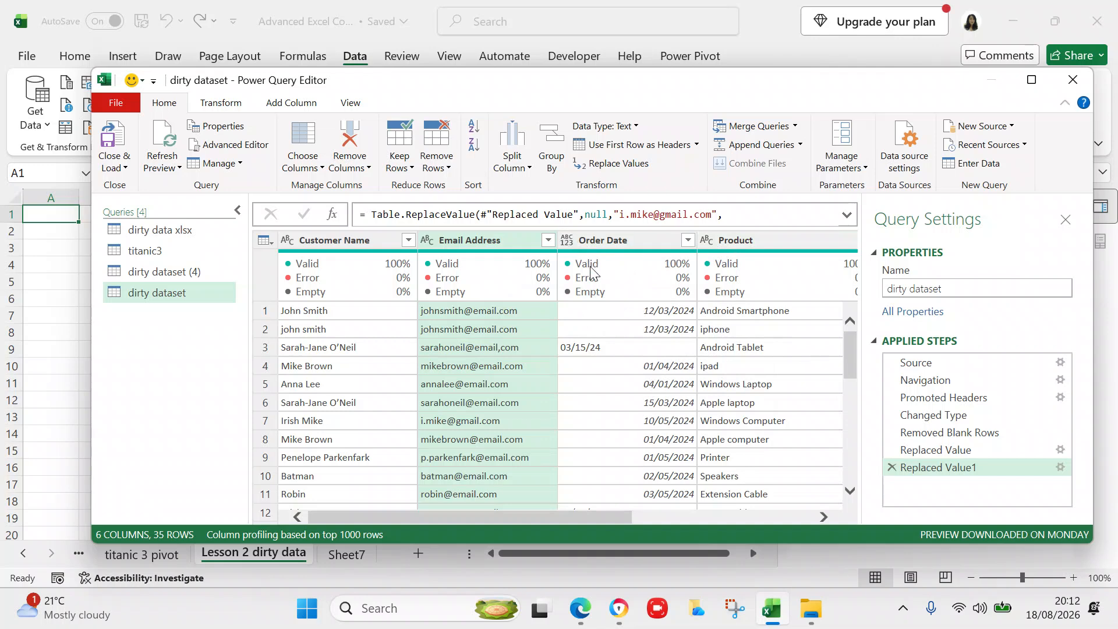
{"action": "left_click", "coordinate": [568, 244]}
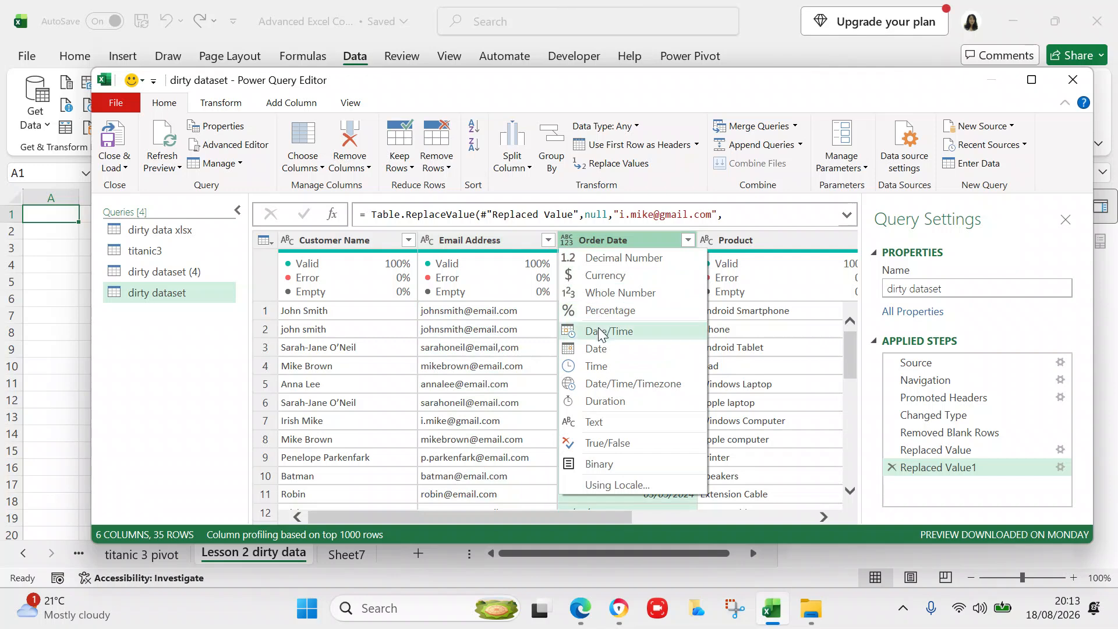
{"action": "left_click", "coordinate": [417, 245]}
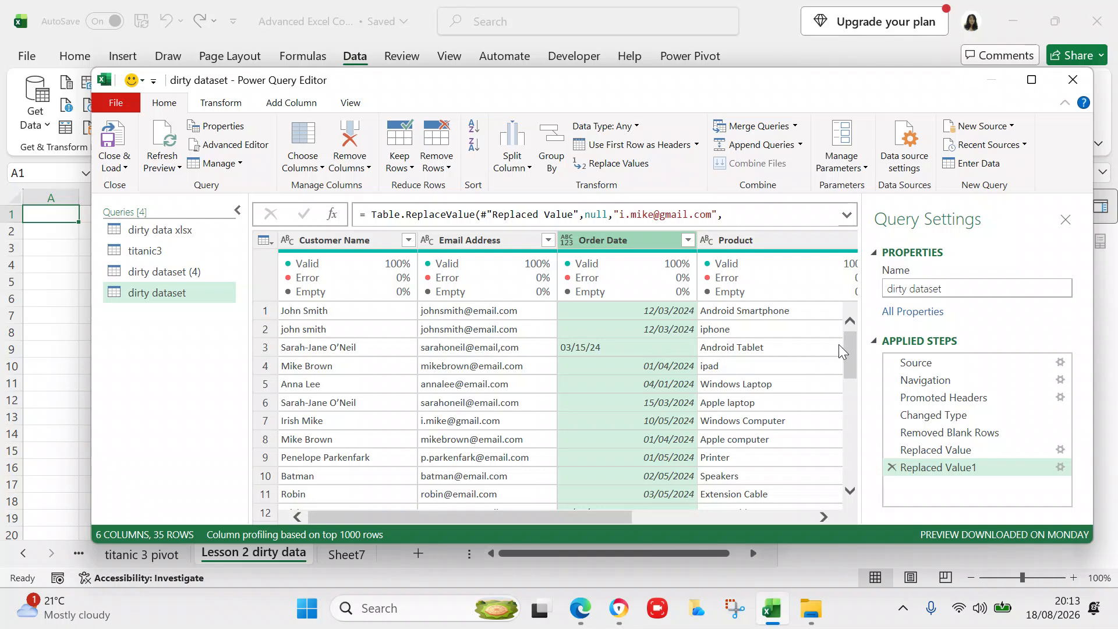
{"action": "left_click", "coordinate": [848, 356]}
{"action": "left_click_drag", "start_coordinate": [849, 358], "coordinate": [847, 384]}
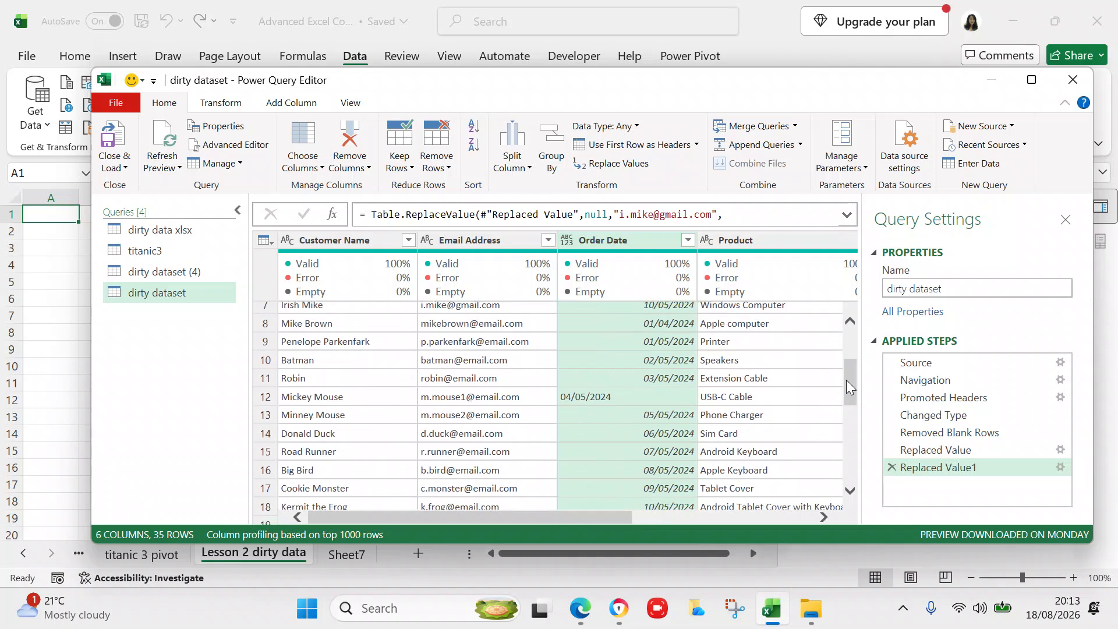
{"action": "left_click_drag", "start_coordinate": [849, 383], "coordinate": [847, 428]}
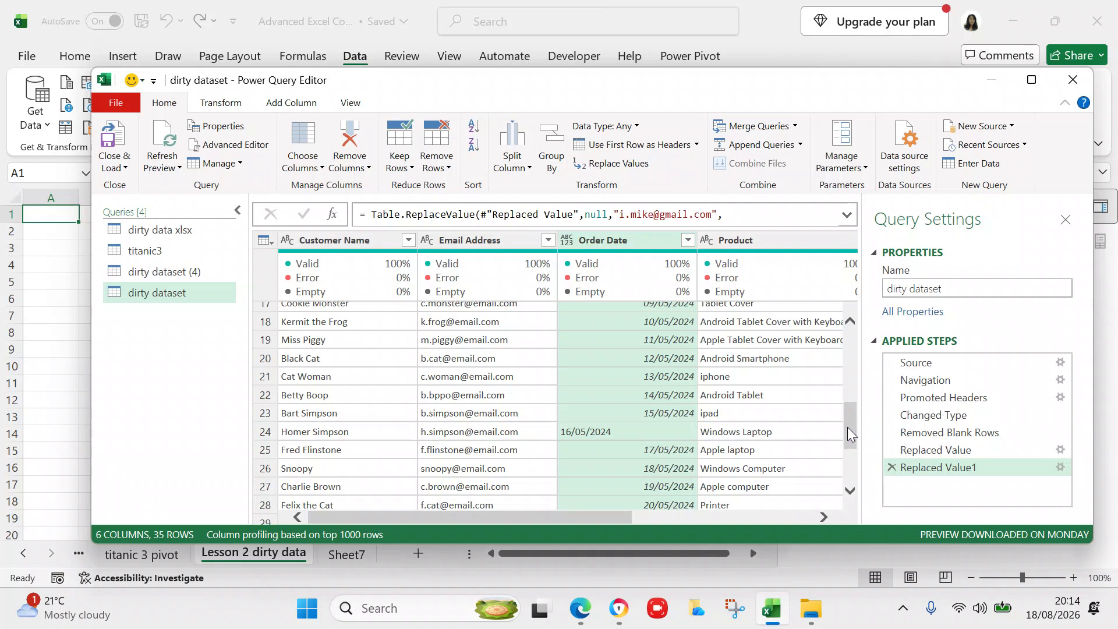
{"action": "left_click_drag", "start_coordinate": [847, 427], "coordinate": [836, 355]}
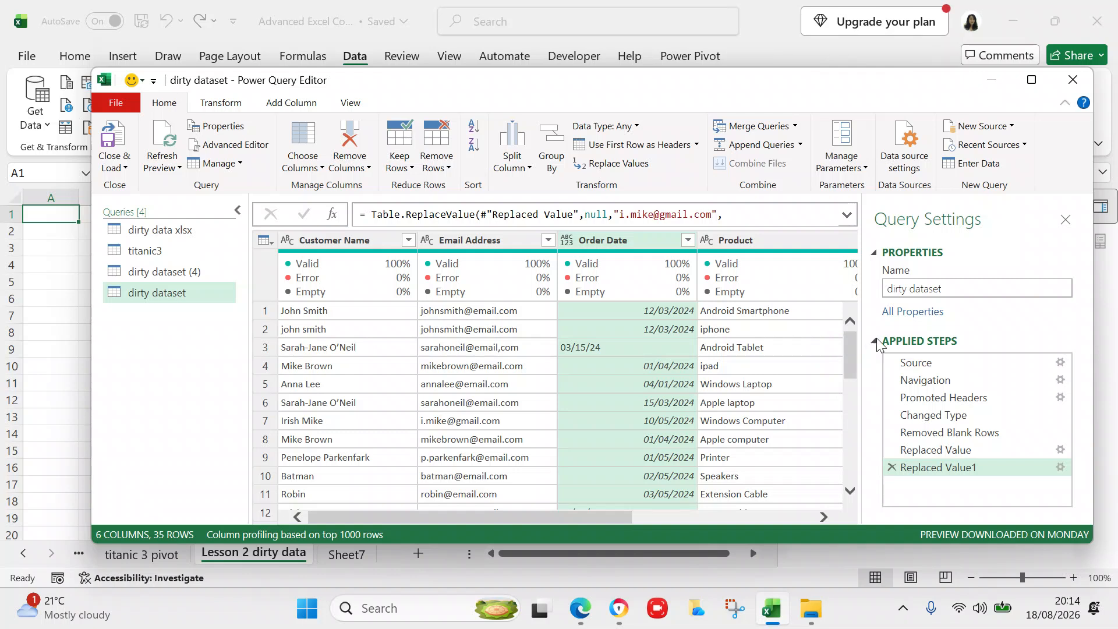
- Set the Order Date column's type to Date, turning row 3's 03/15/24 into an error
{"action": "left_click", "coordinate": [565, 241]}
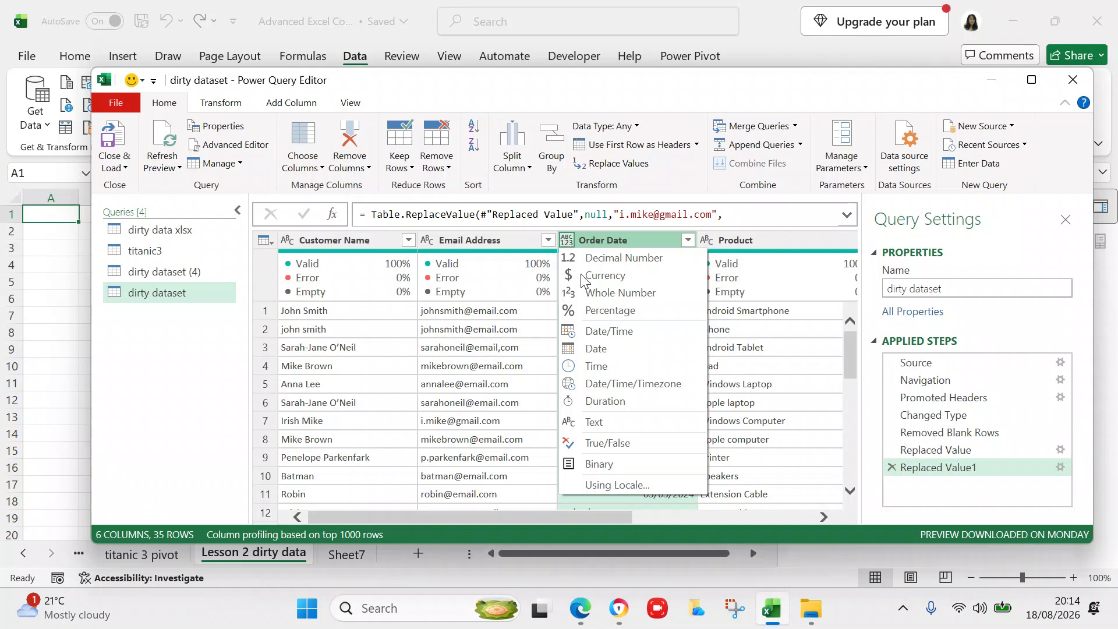
{"action": "left_click", "coordinate": [594, 349]}
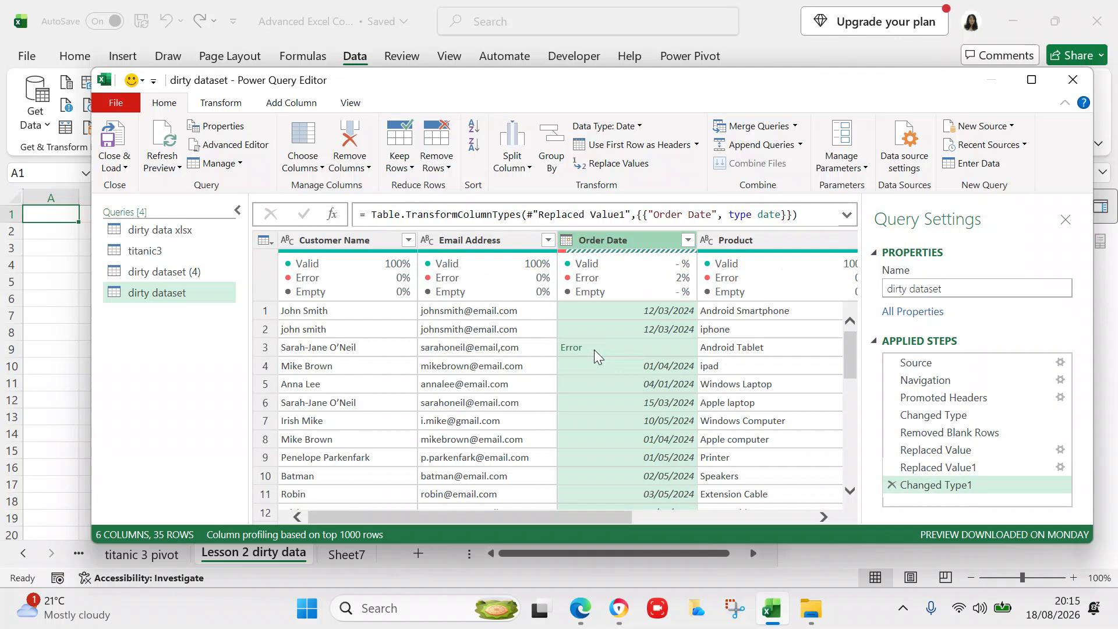
{"action": "right_click", "coordinate": [605, 241]}
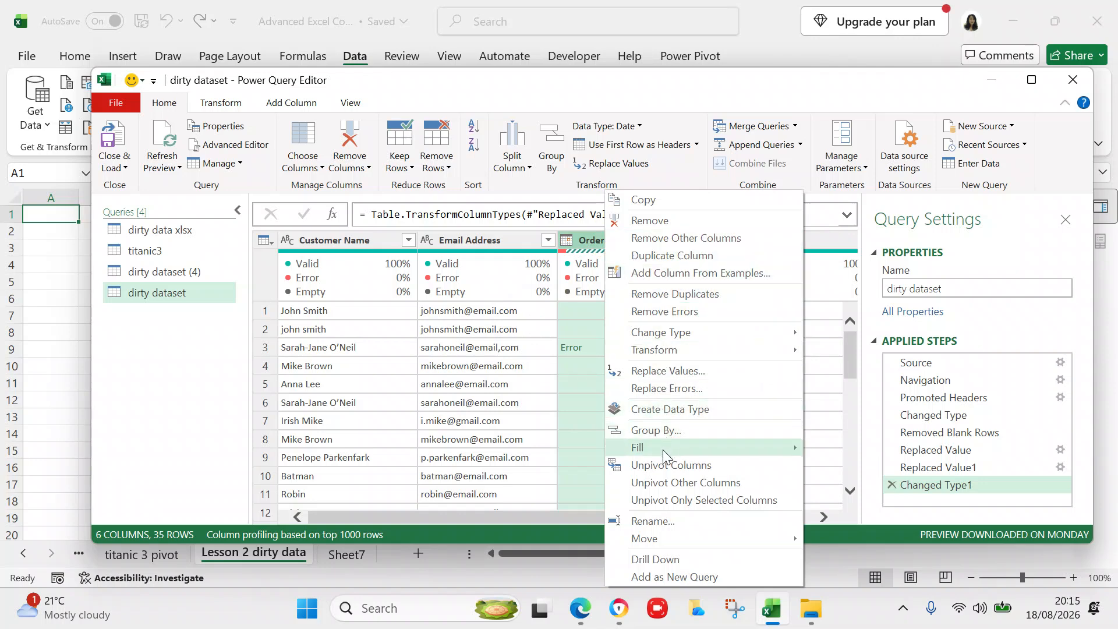
- Fill the blank Order Date cells down with the date from the row above
{"action": "mouse_move", "coordinate": [664, 450]}
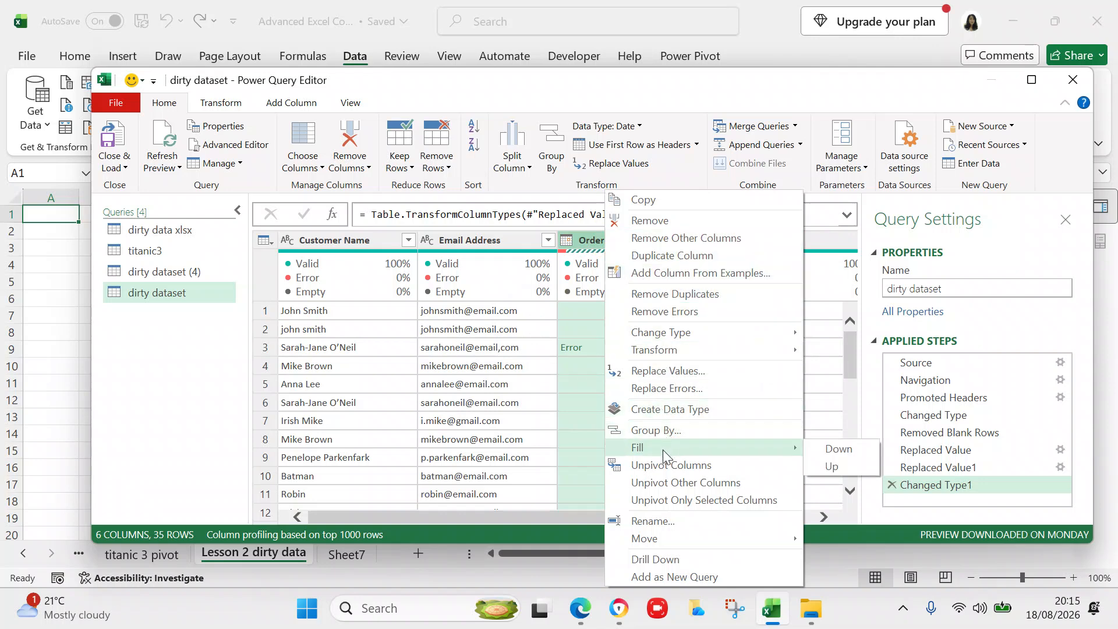
{"action": "left_click", "coordinate": [833, 449]}
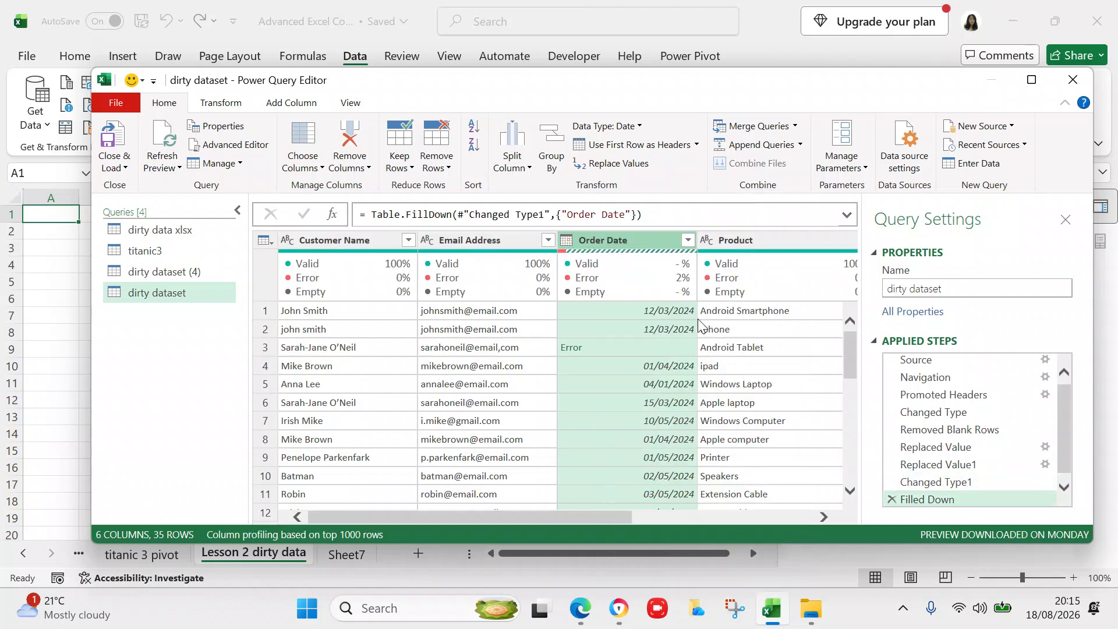
{"action": "right_click", "coordinate": [593, 239]}
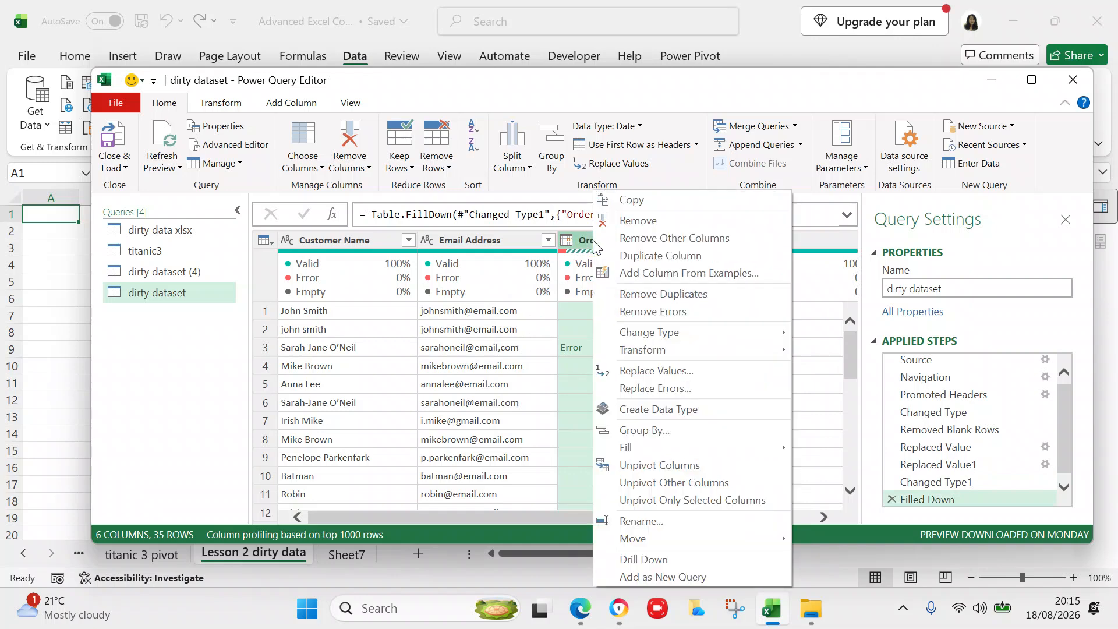
- Replace the errors in Order Date with the value 01/01/2024
{"action": "left_click", "coordinate": [670, 388]}
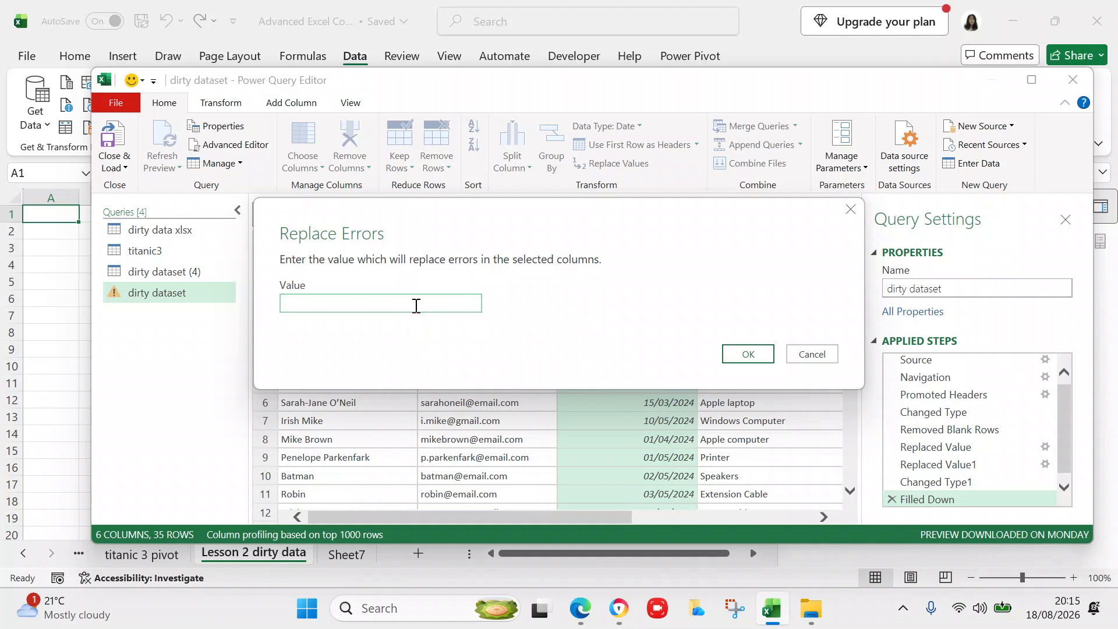
{"action": "type", "text": "01/01/2024"}
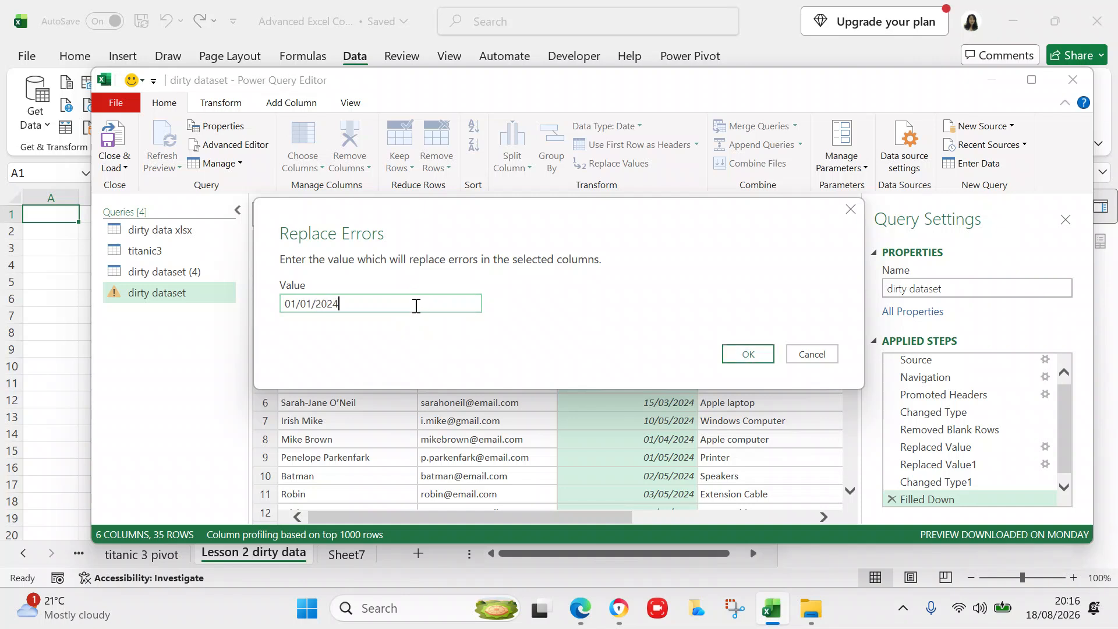
{"action": "left_click", "coordinate": [734, 358]}
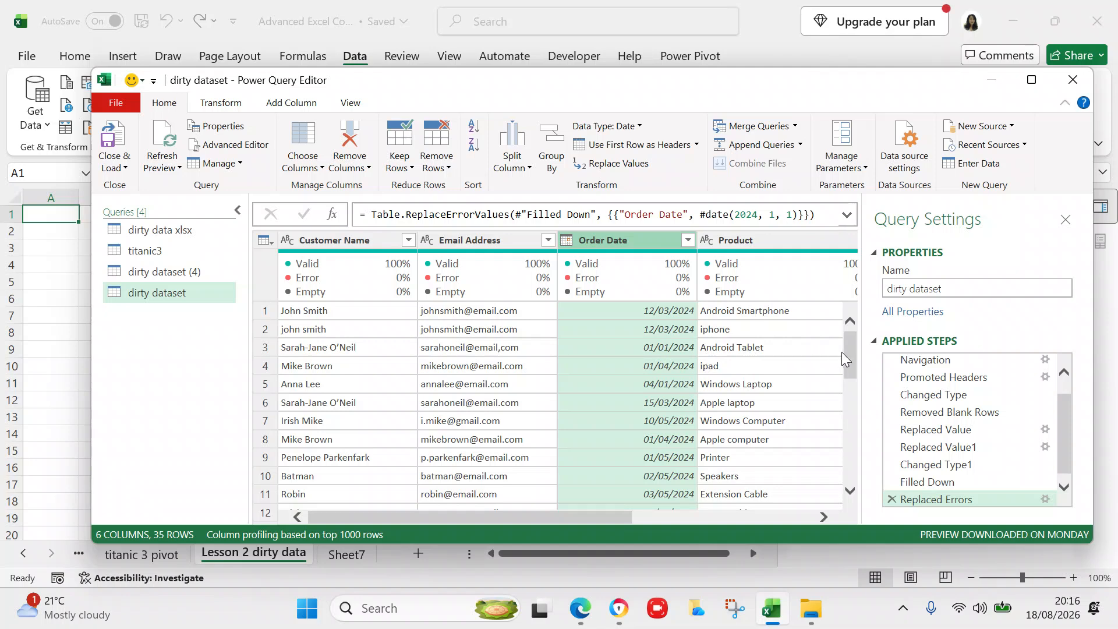
{"action": "left_click_drag", "start_coordinate": [846, 357], "coordinate": [846, 377]}
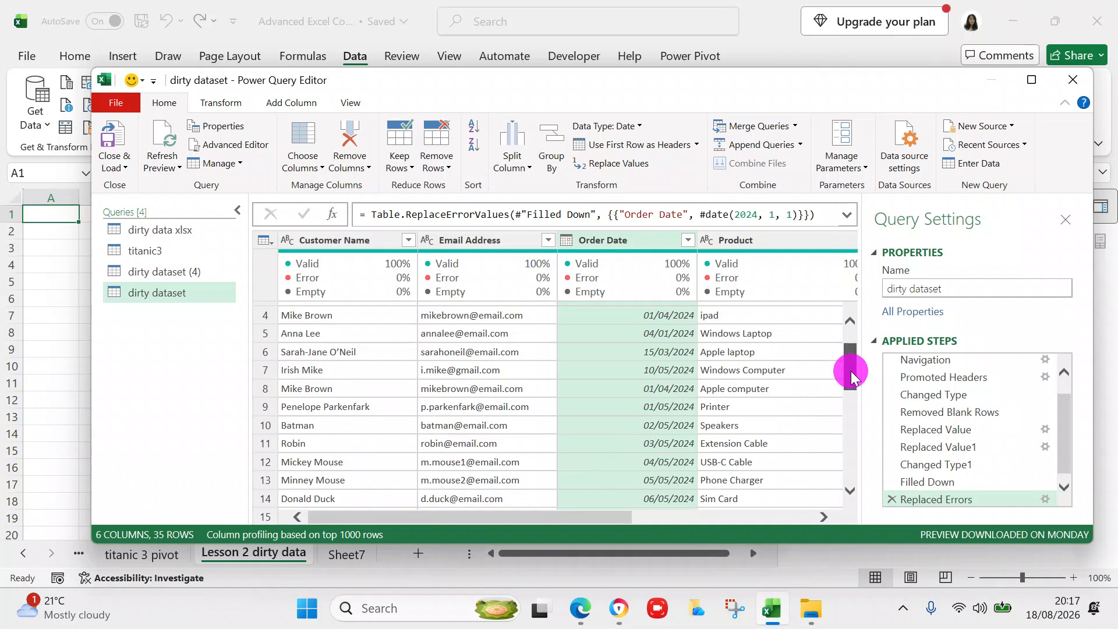
{"action": "left_click_drag", "start_coordinate": [851, 371], "coordinate": [844, 420]}
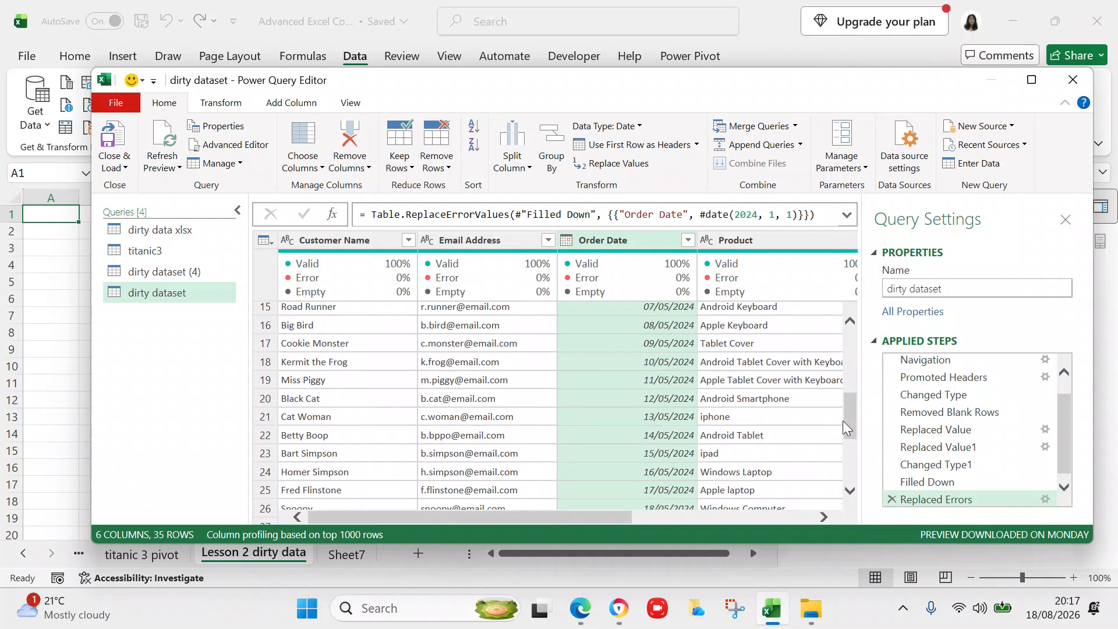
{"action": "left_click_drag", "start_coordinate": [844, 424], "coordinate": [852, 344]}
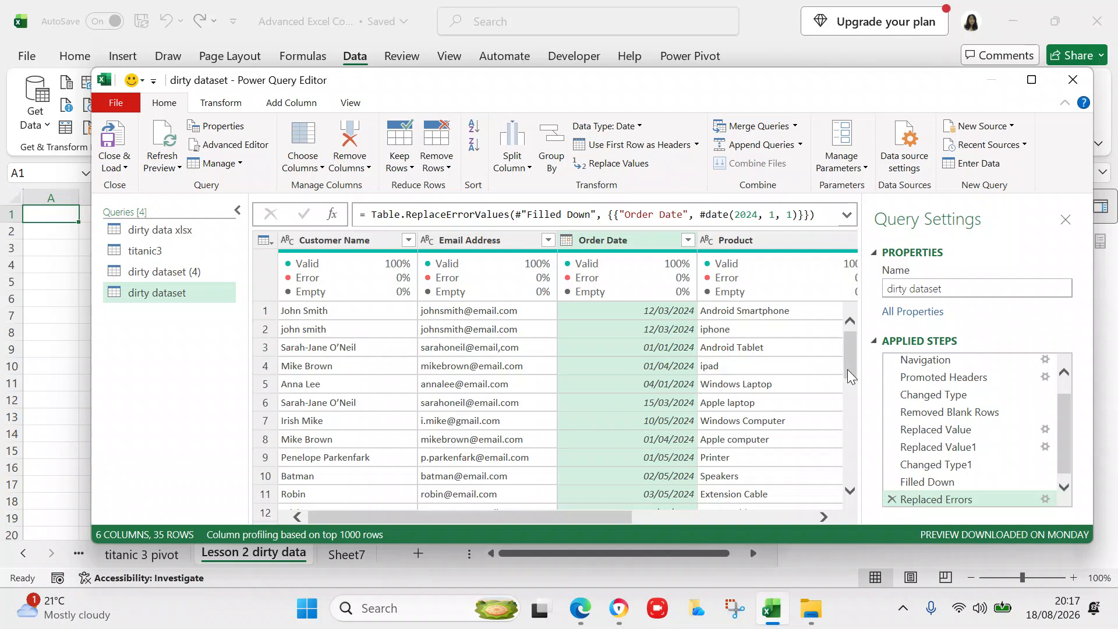
{"action": "left_click_drag", "start_coordinate": [847, 369], "coordinate": [847, 392]}
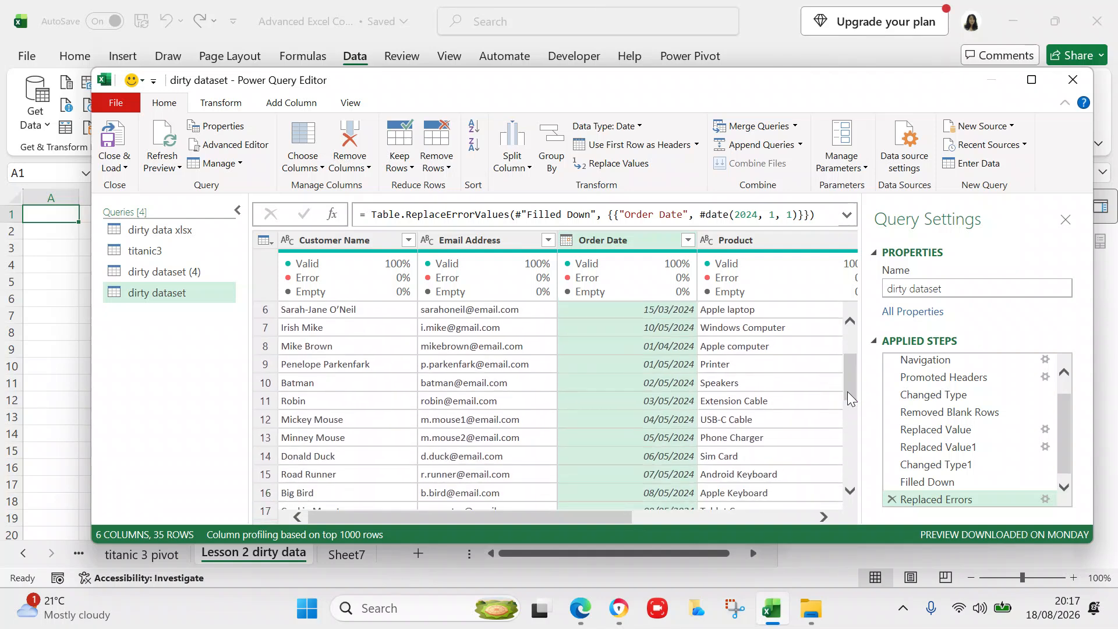
{"action": "left_click_drag", "start_coordinate": [848, 394], "coordinate": [848, 435]}
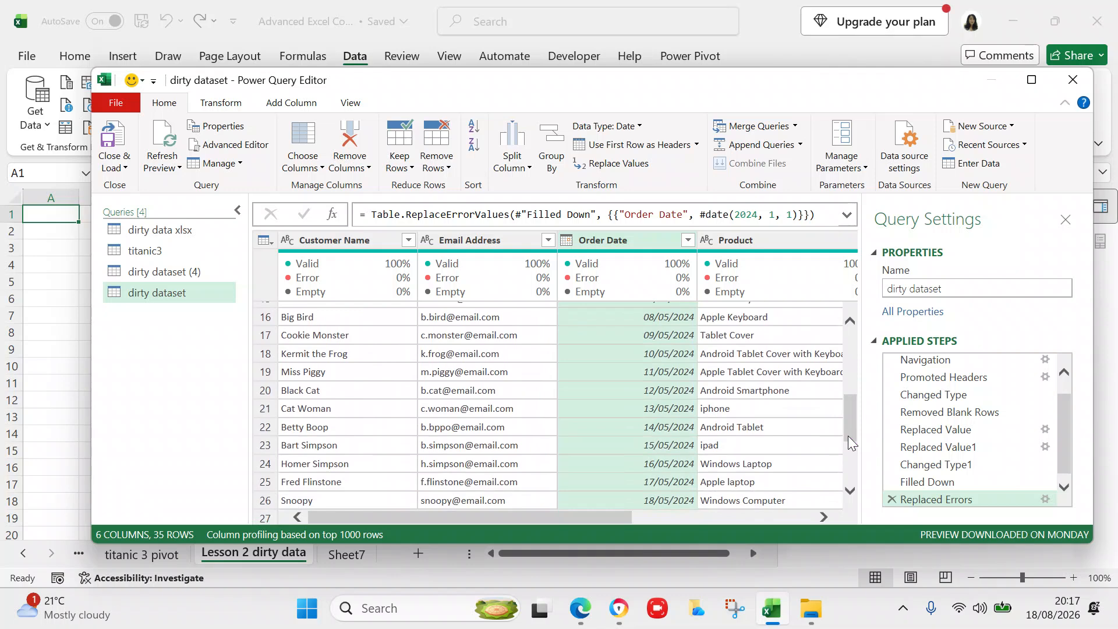
{"action": "left_click_drag", "start_coordinate": [848, 436], "coordinate": [845, 377]}
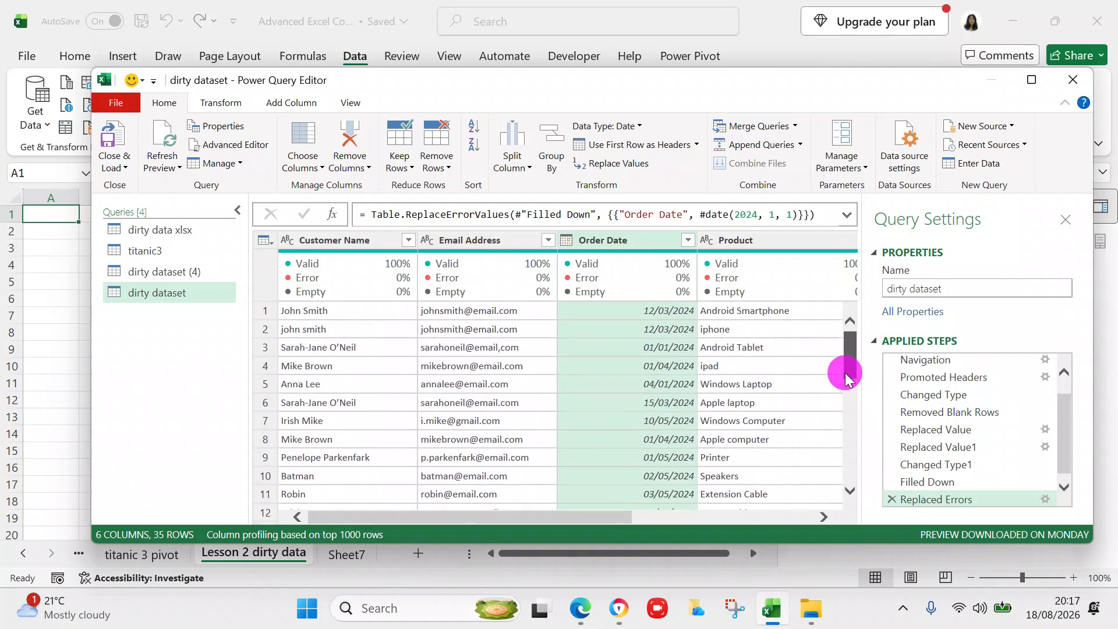
{"action": "left_click", "coordinate": [671, 347]}
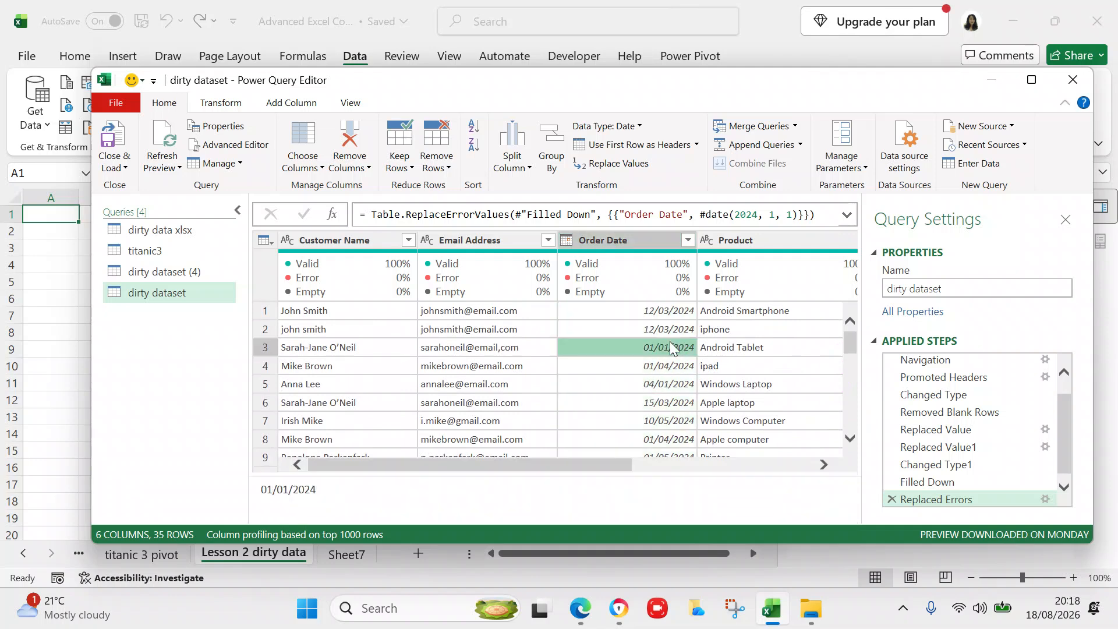
{"action": "left_click", "coordinate": [578, 244]}
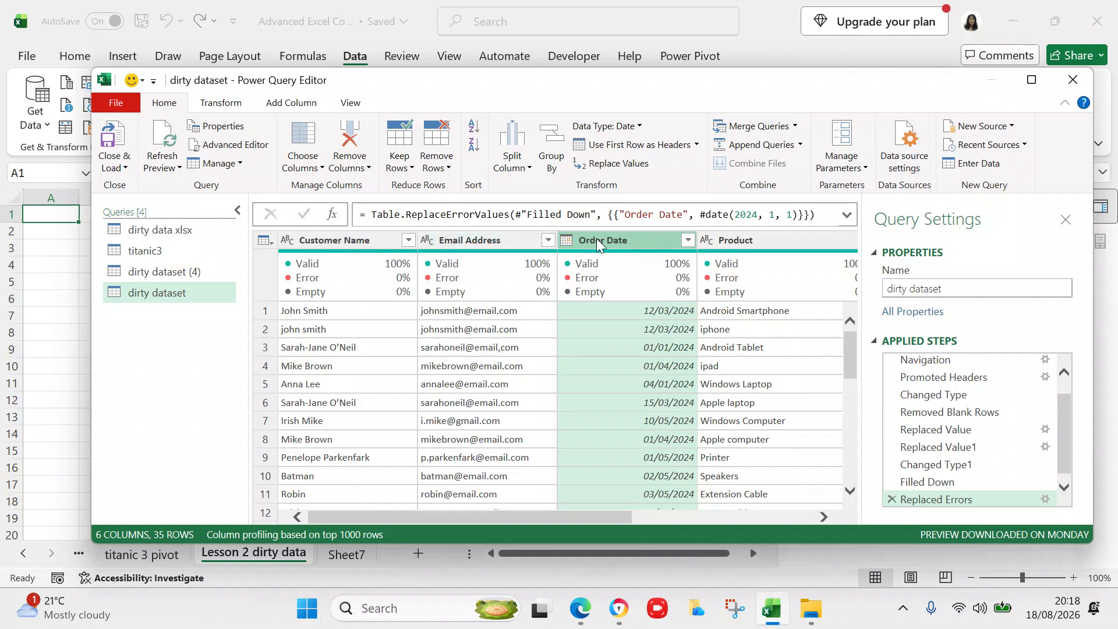
- Use Replace Values on Order Date to change 01/01/2024 into 13/03/2024
{"action": "right_click", "coordinate": [572, 236]}
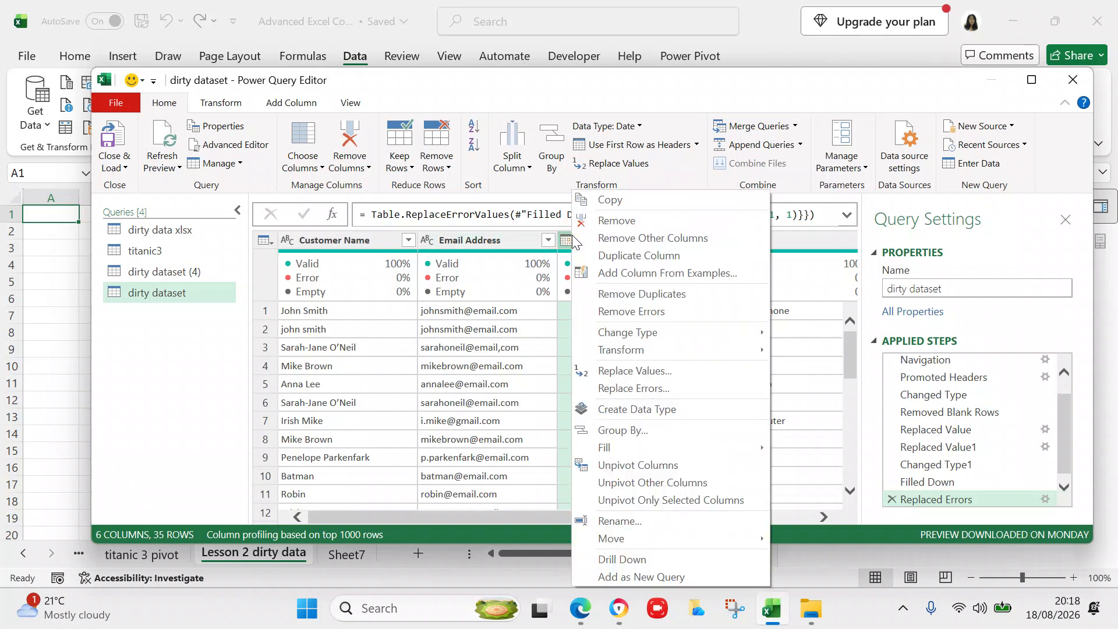
{"action": "left_click", "coordinate": [655, 373]}
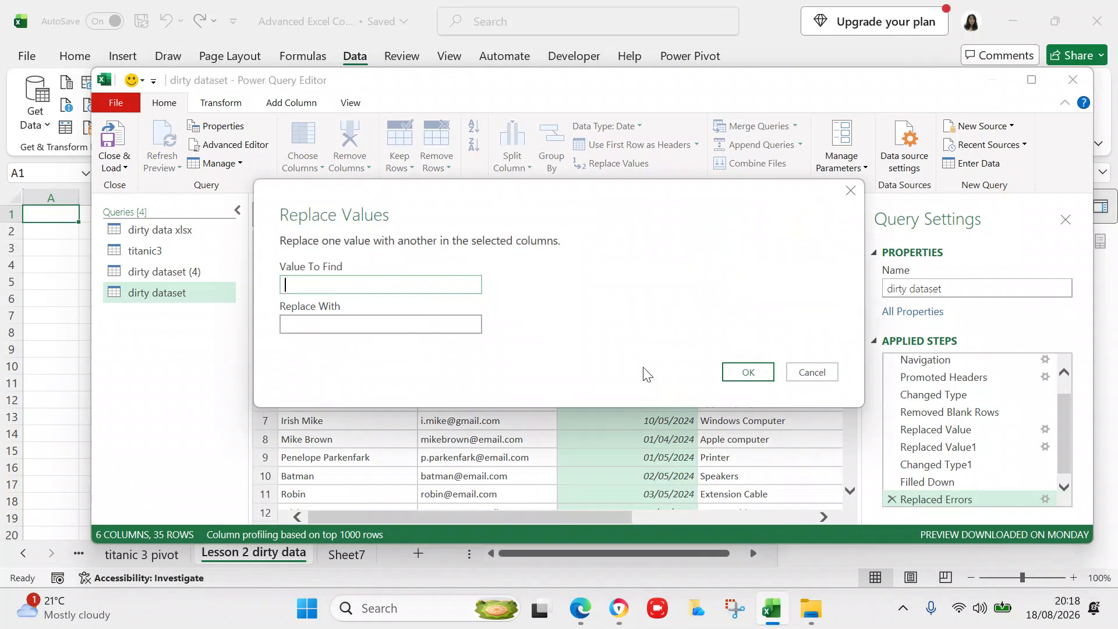
{"action": "left_click_drag", "start_coordinate": [631, 209], "coordinate": [660, 440]}
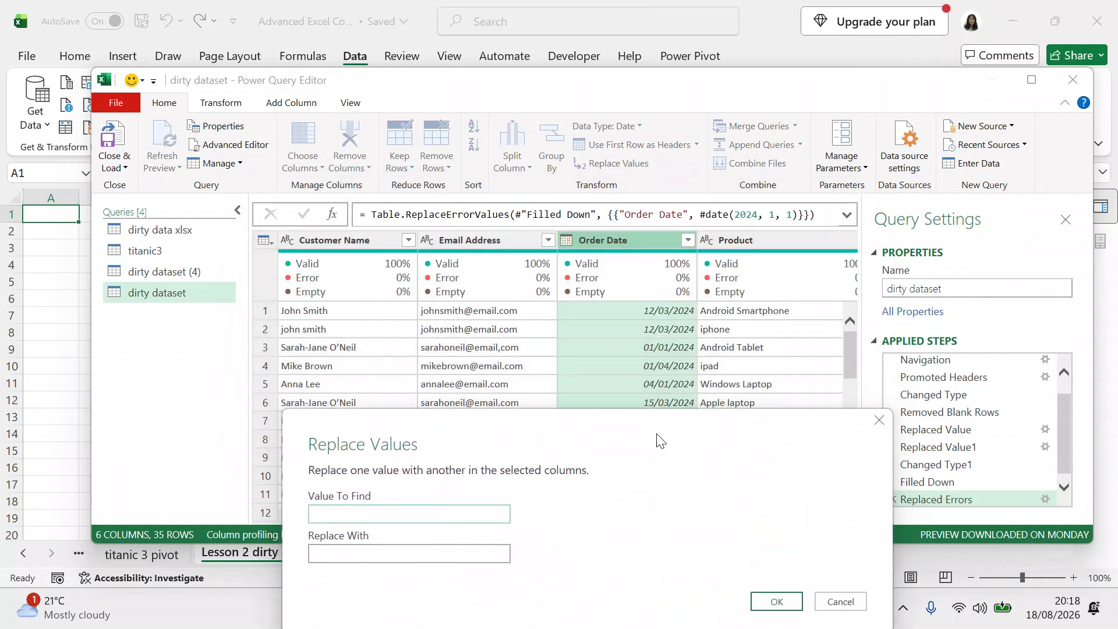
{"action": "left_click_drag", "start_coordinate": [659, 441], "coordinate": [559, 272]}
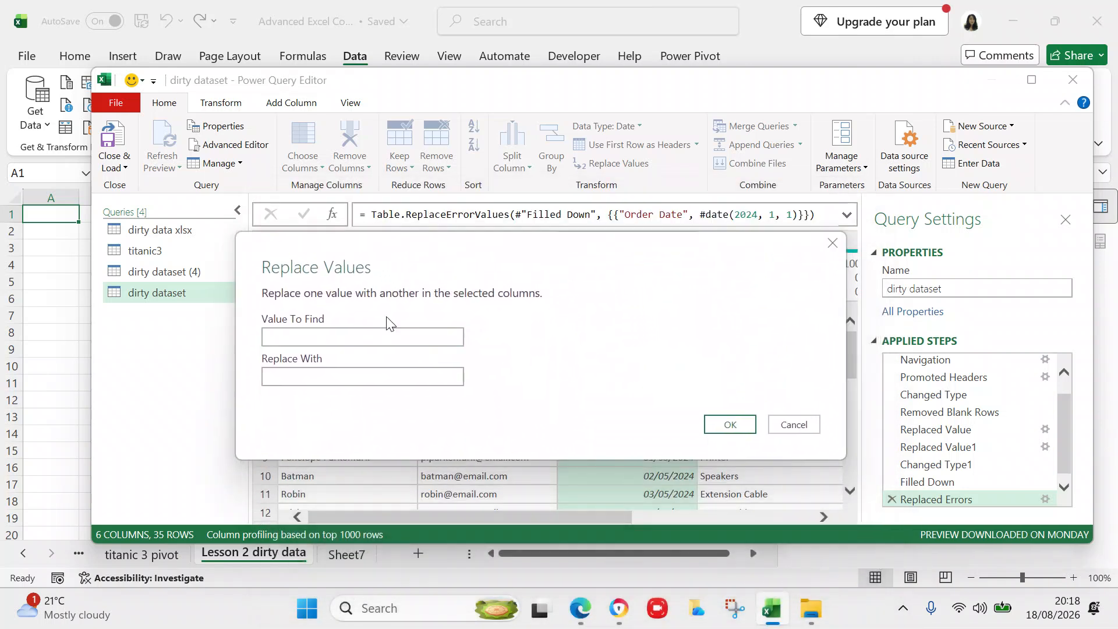
{"action": "left_click", "coordinate": [300, 343]}
{"action": "type", "text": "01/"}
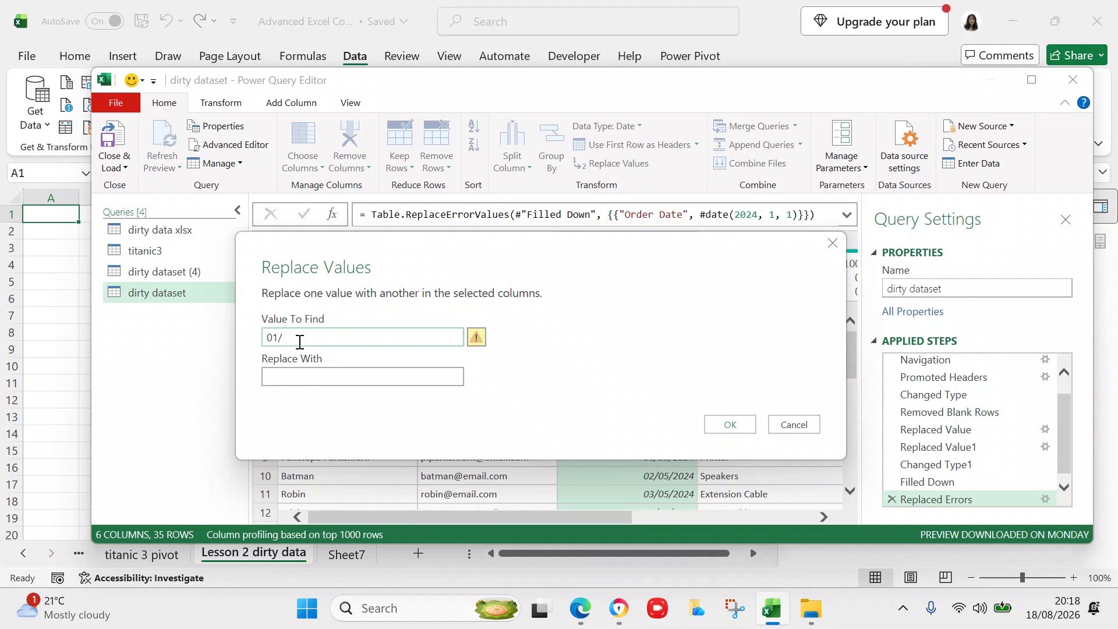
{"action": "type", "text": "01/20"}
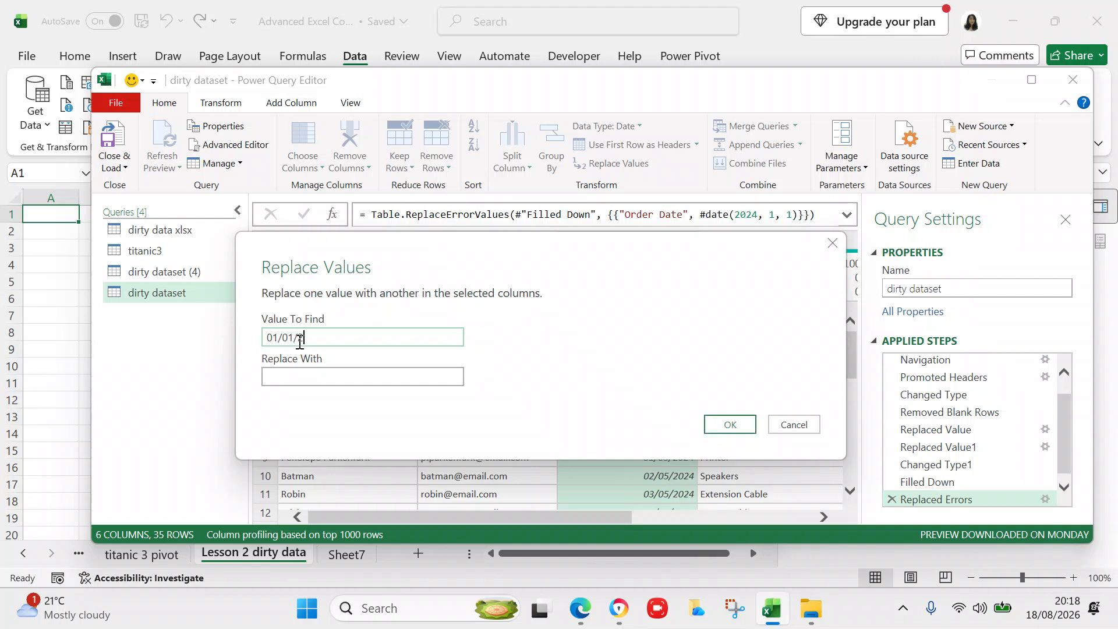
{"action": "type", "text": "24"}
{"action": "left_click", "coordinate": [297, 381]}
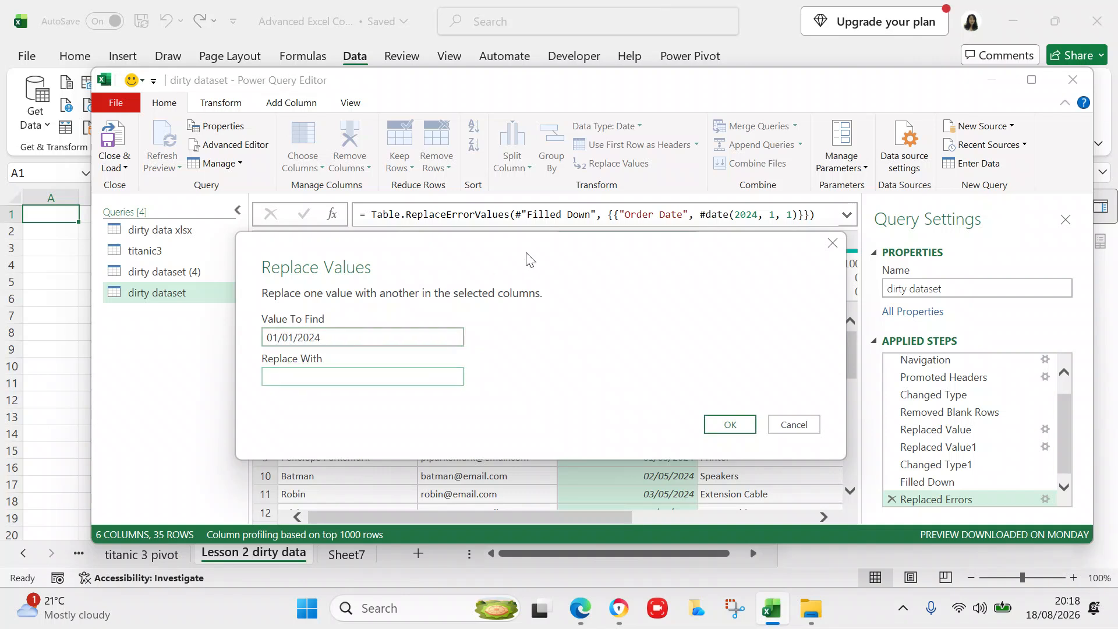
{"action": "left_click_drag", "start_coordinate": [575, 260], "coordinate": [577, 452]}
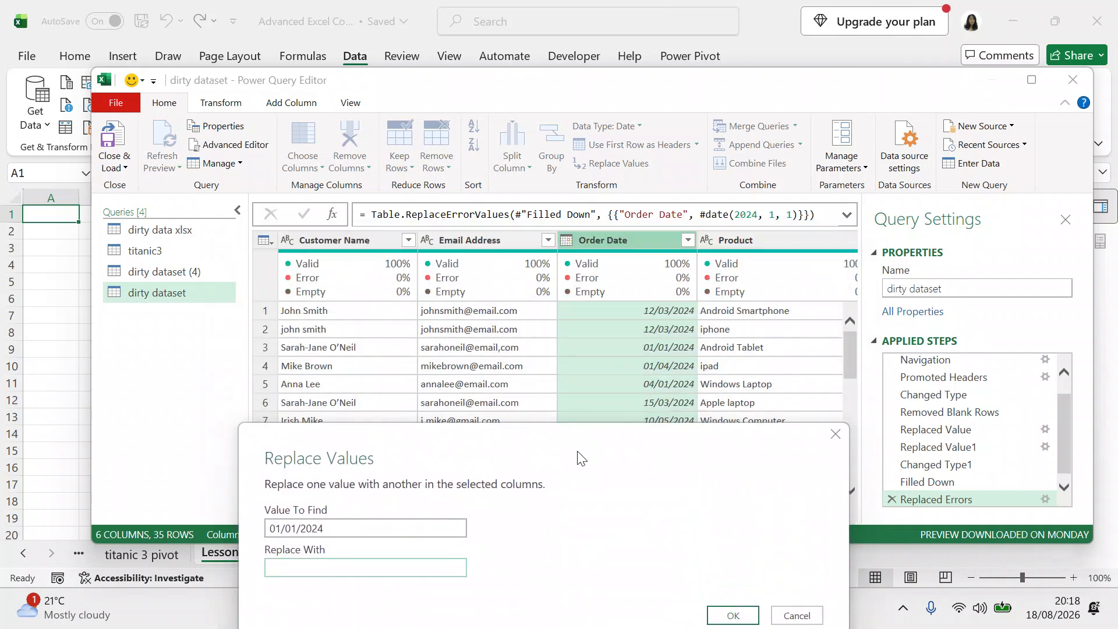
{"action": "left_click_drag", "start_coordinate": [581, 458], "coordinate": [576, 310]}
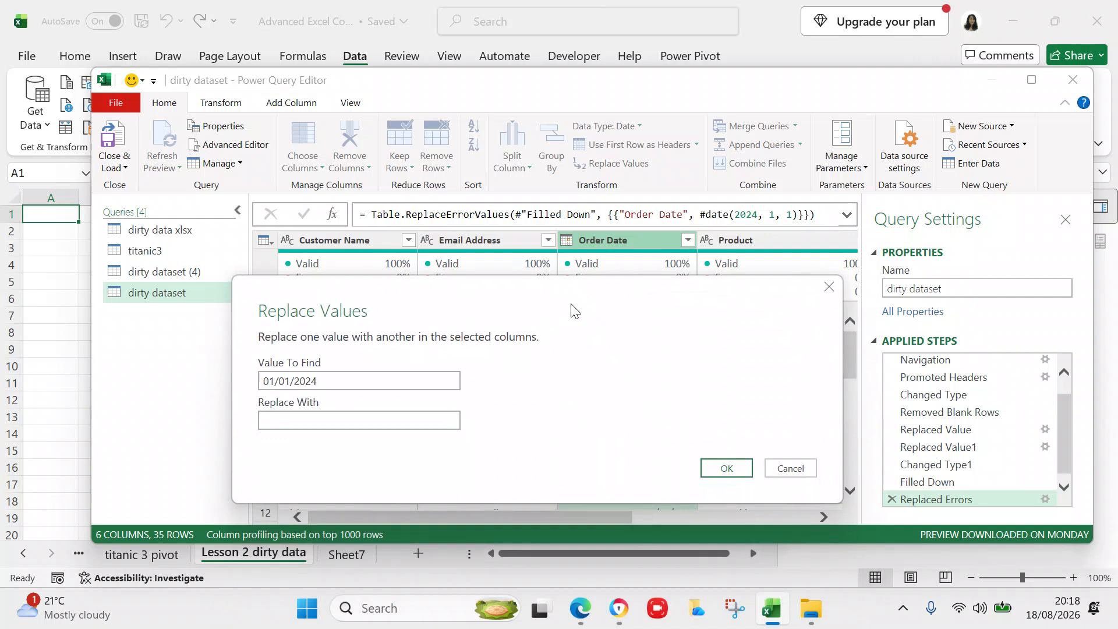
{"action": "left_click", "coordinate": [392, 419]}
{"action": "type", "text": "13/"}
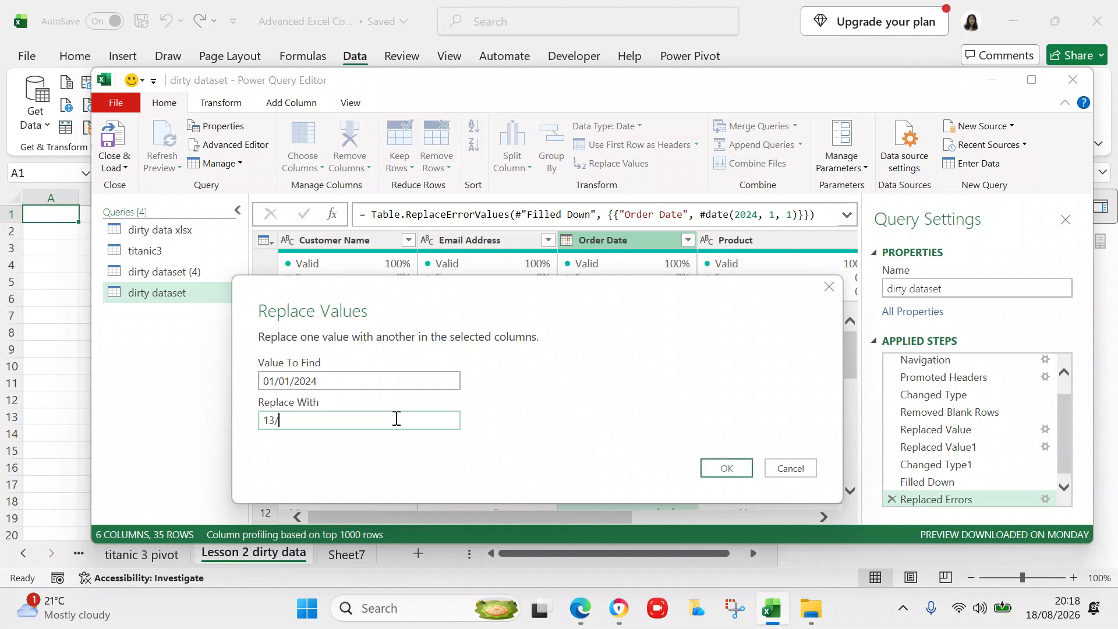
{"action": "type", "text": "03/2024"}
{"action": "left_click", "coordinate": [719, 466]}
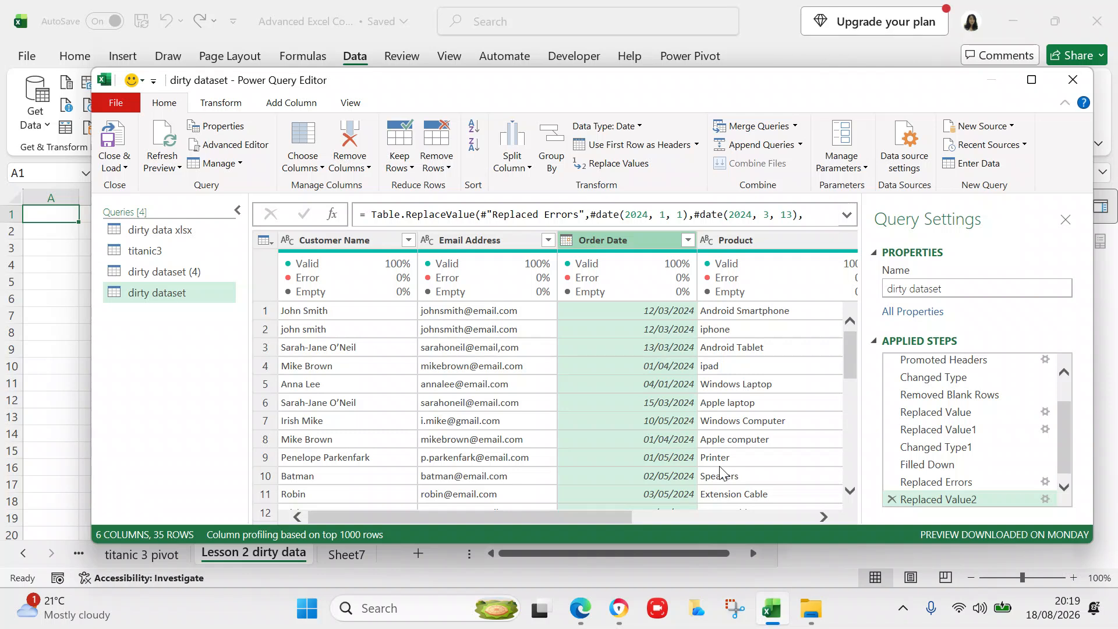
- Scroll the query preview right to show the Price per unit £ and Quantity columns
{"action": "left_click", "coordinate": [825, 516]}
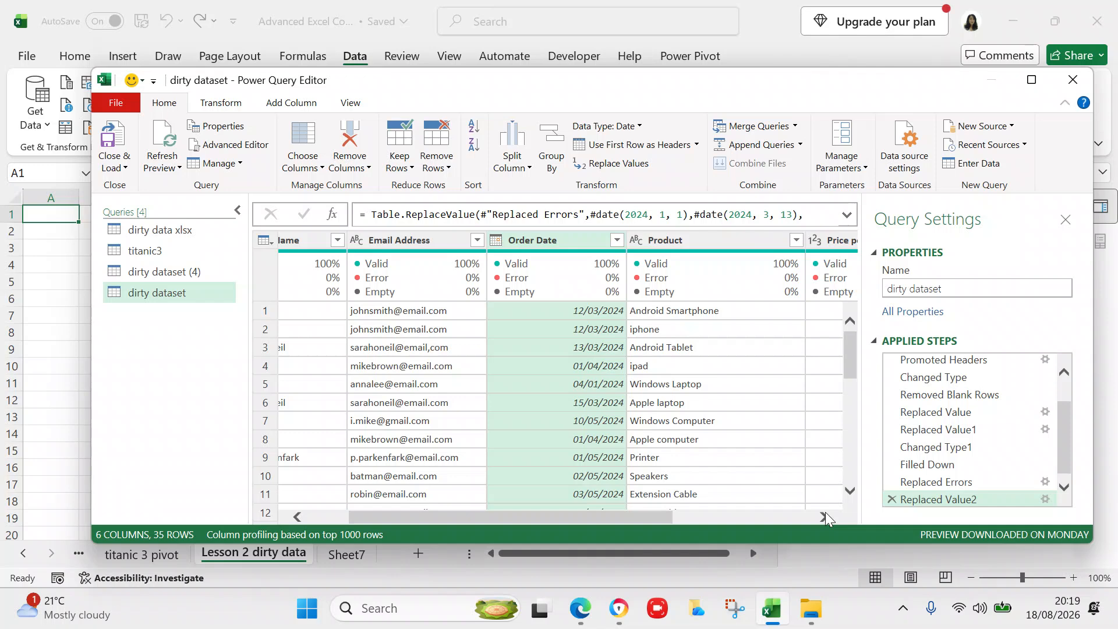
{"action": "left_click", "coordinate": [826, 513]}
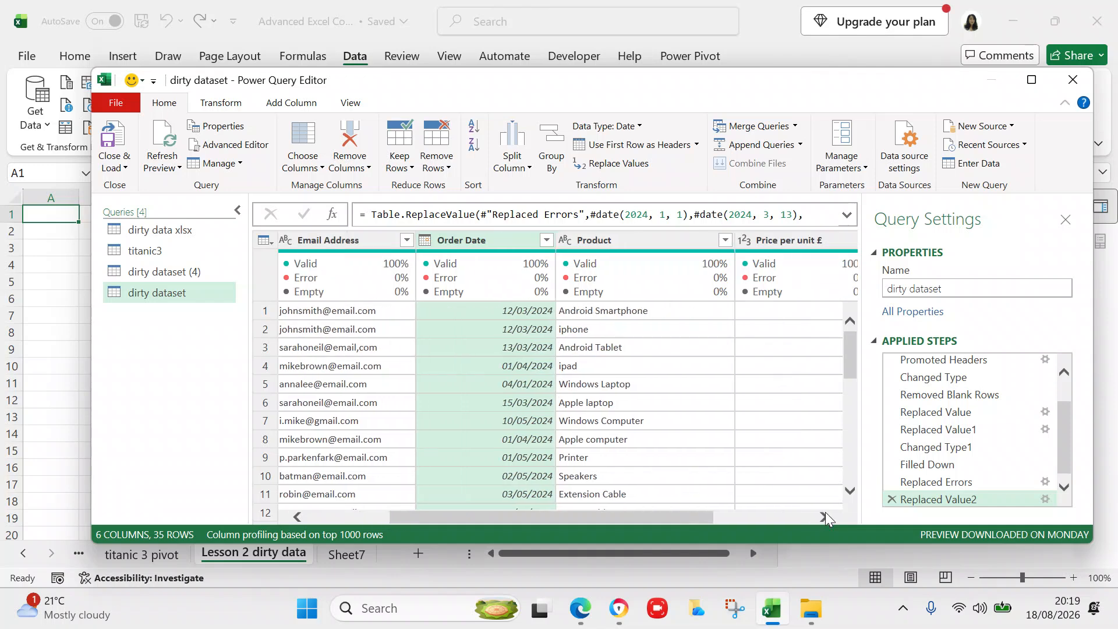
{"action": "left_click", "coordinate": [825, 513]}
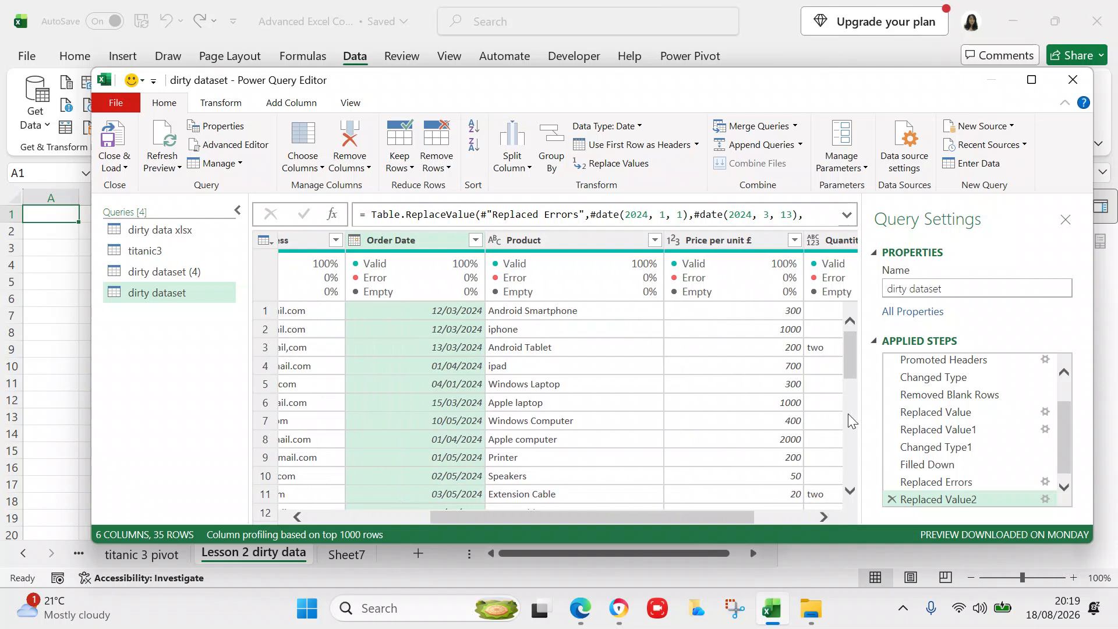
{"action": "left_click", "coordinate": [823, 515]}
{"action": "left_click", "coordinate": [823, 515]}
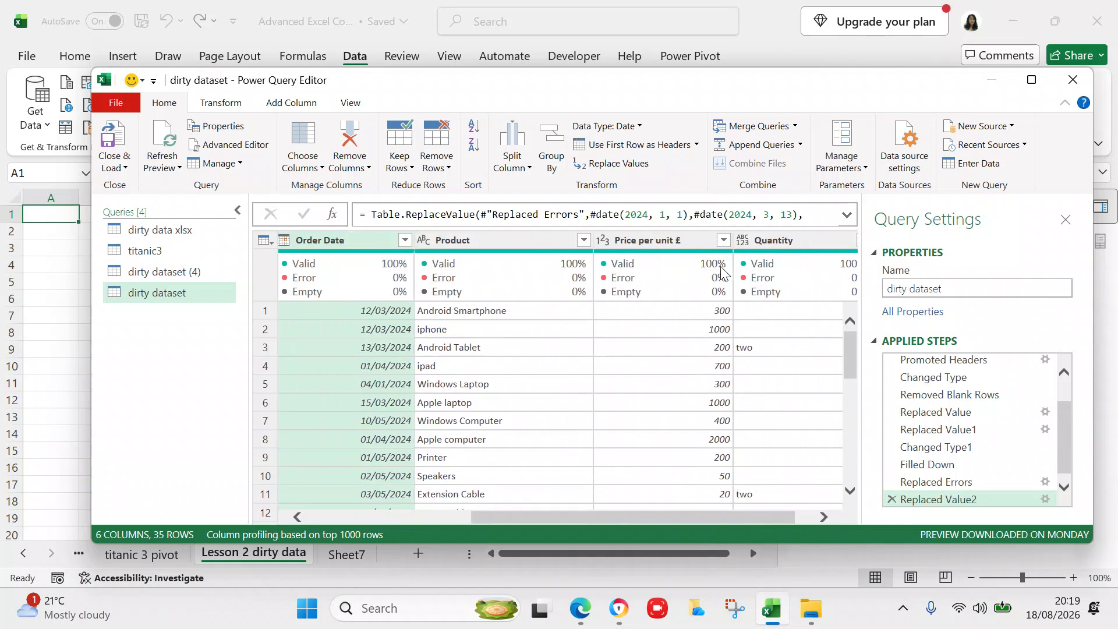
{"action": "right_click", "coordinate": [603, 238]}
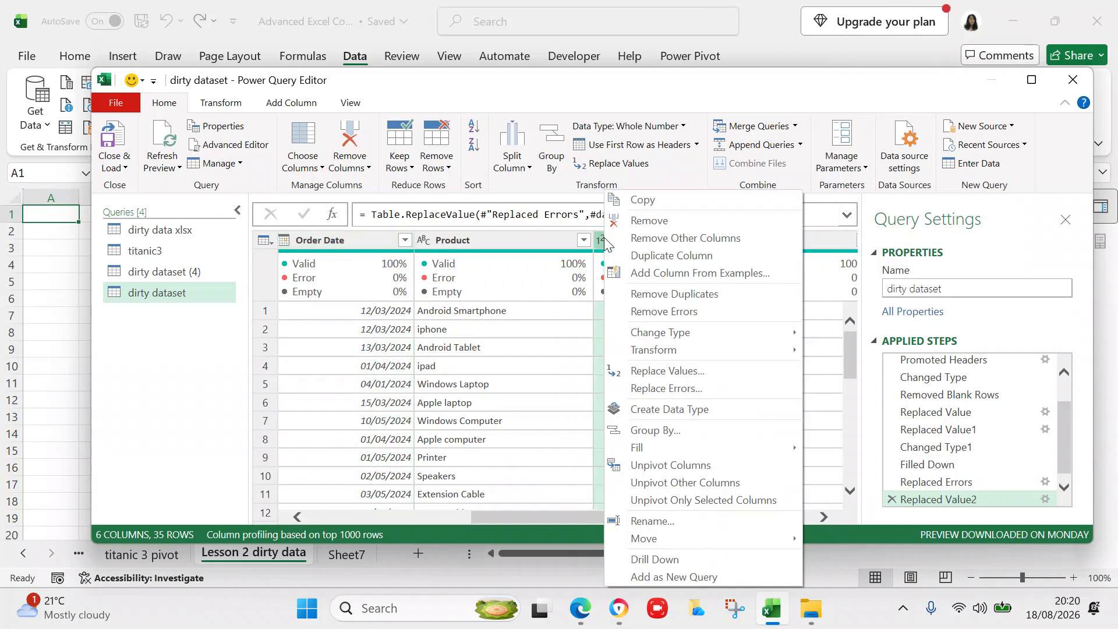
{"action": "left_click", "coordinate": [606, 238]}
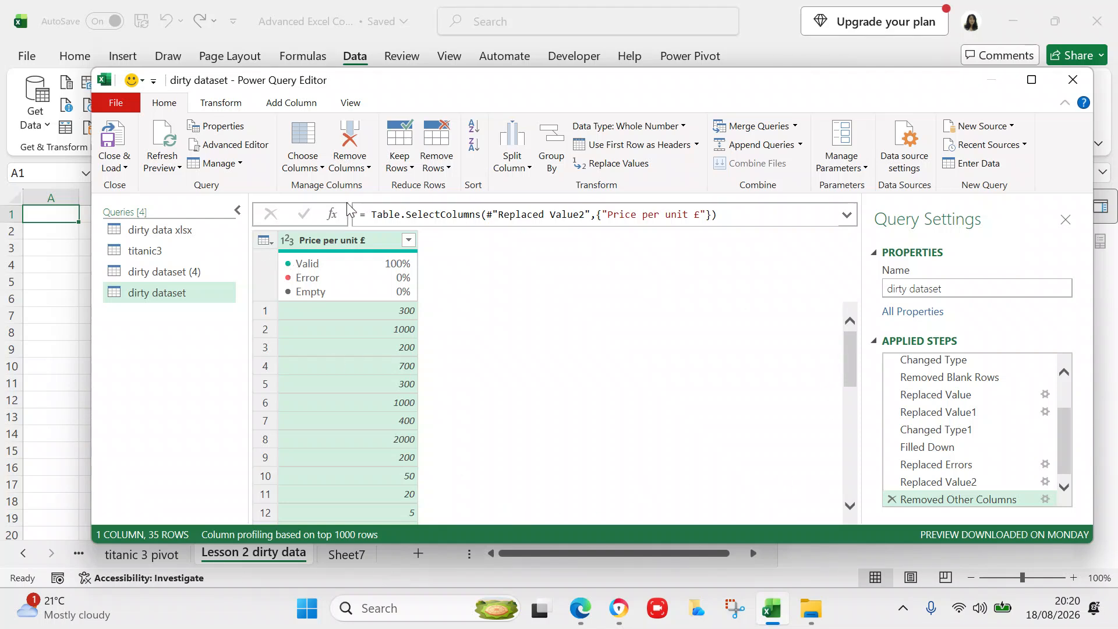
{"action": "left_click", "coordinate": [891, 499]}
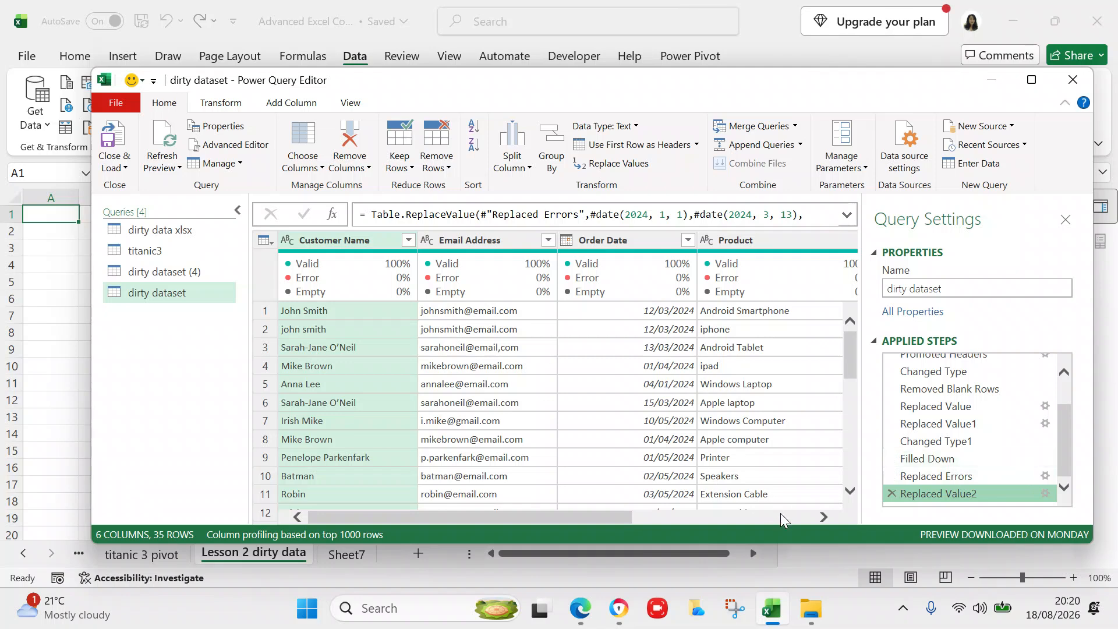
- Set the Price per unit £ column's type to Decimal Number
{"action": "left_click", "coordinate": [824, 516]}
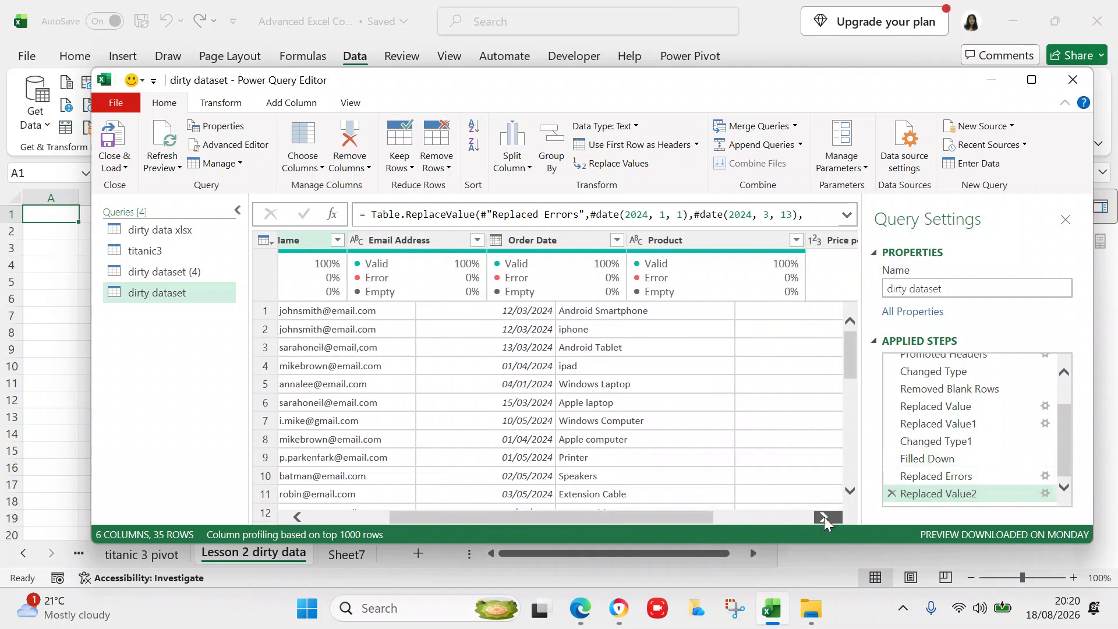
{"action": "left_click", "coordinate": [823, 516]}
{"action": "left_click", "coordinate": [823, 515]}
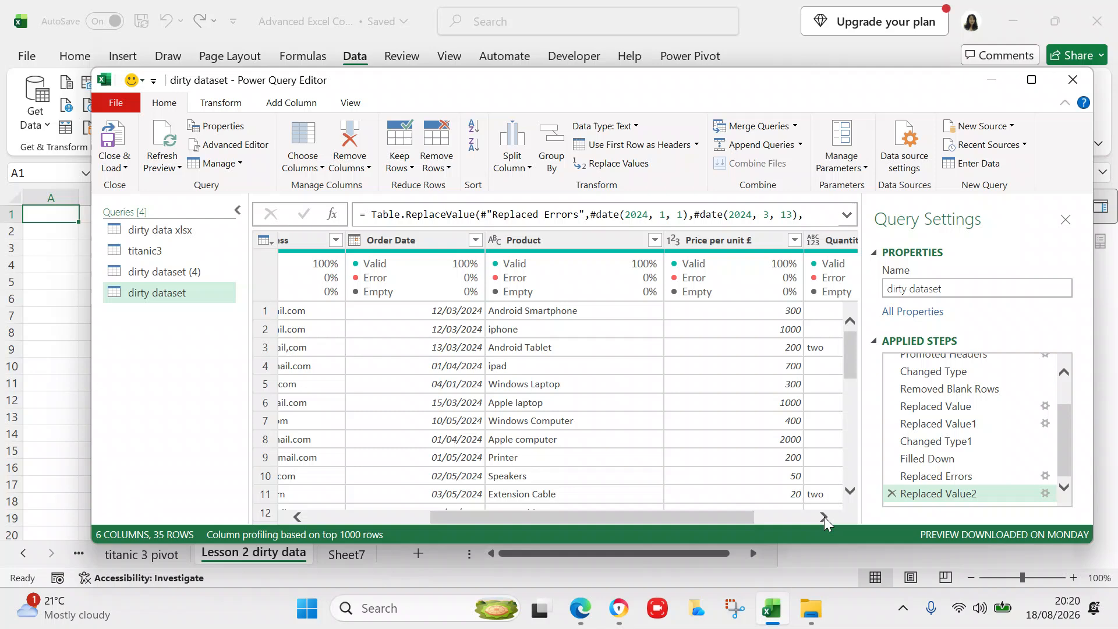
{"action": "left_click", "coordinate": [673, 241]}
{"action": "left_click", "coordinate": [674, 240]}
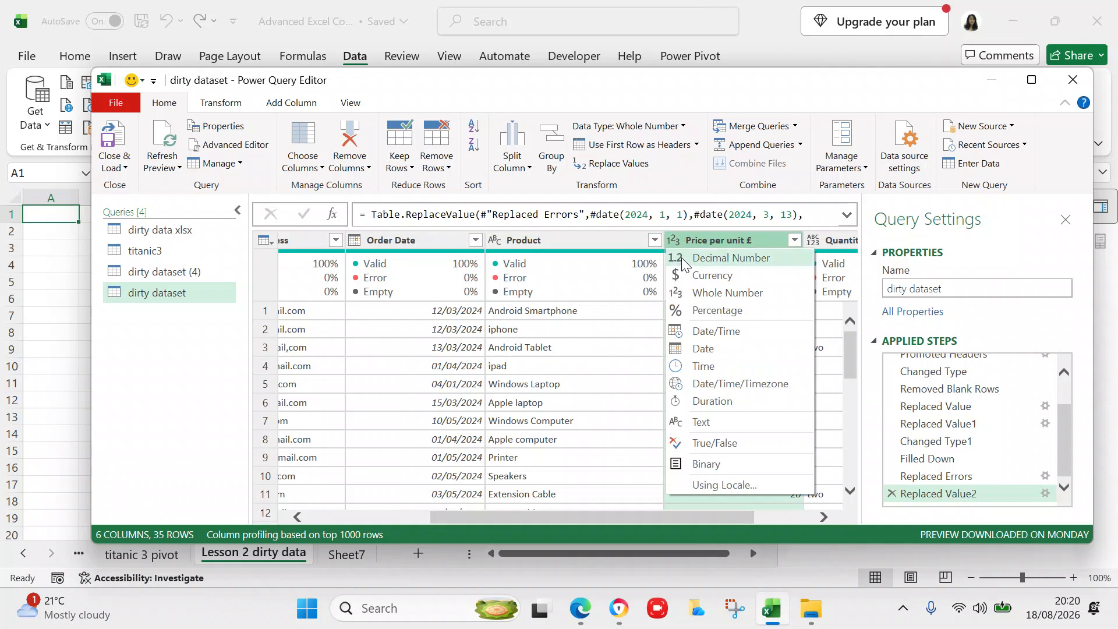
{"action": "left_click", "coordinate": [682, 260]}
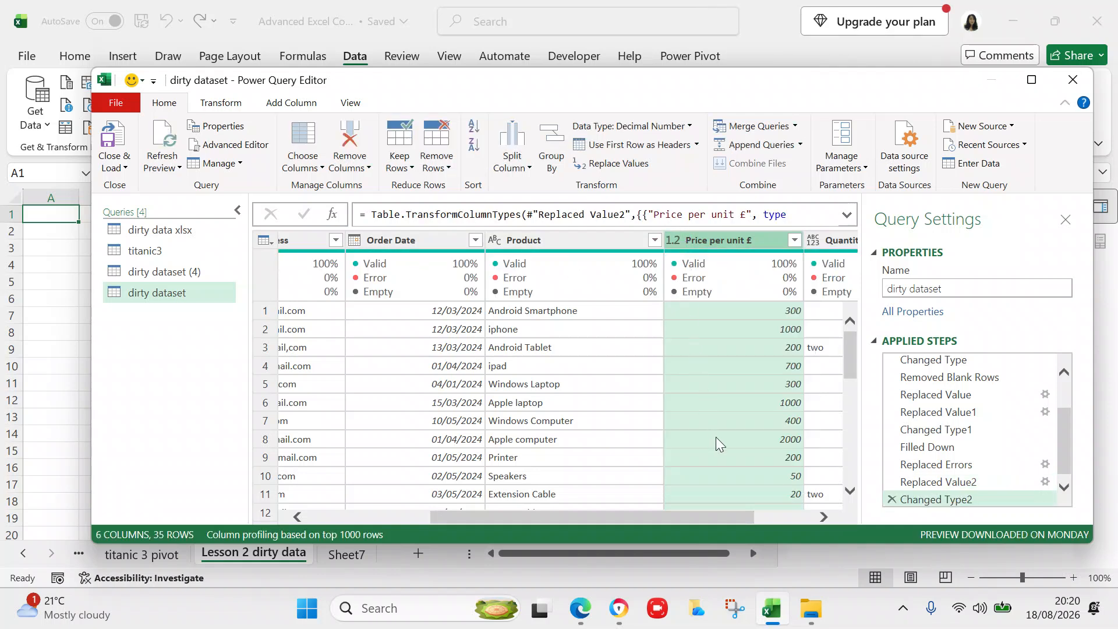
- Set the Quantity column's type to Whole Number
{"action": "left_click", "coordinate": [824, 517]}
{"action": "left_click", "coordinate": [825, 516]}
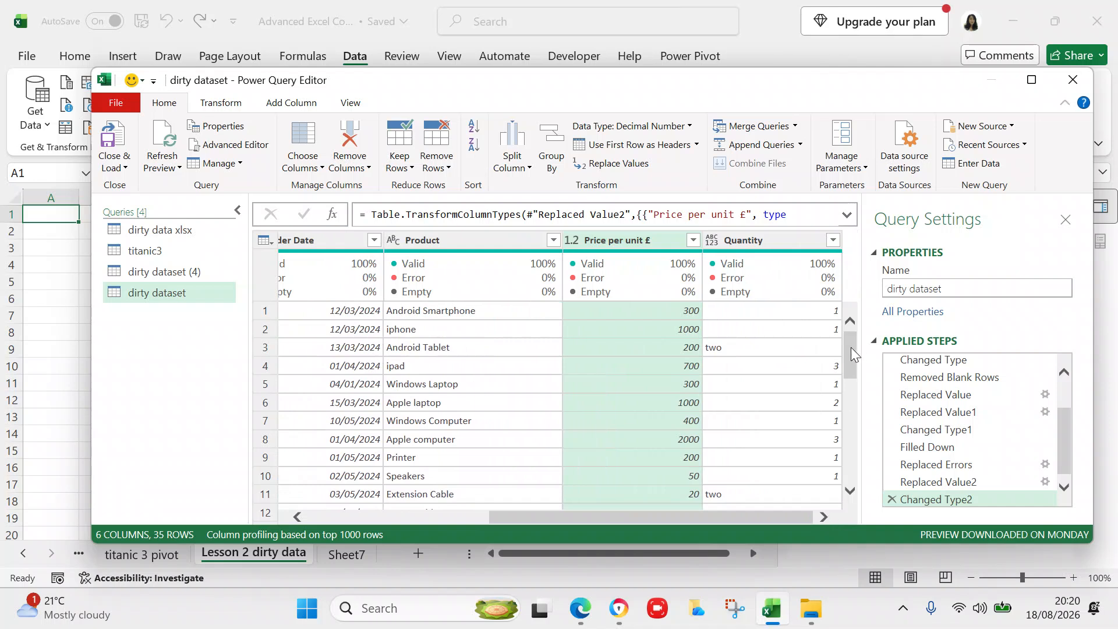
{"action": "left_click", "coordinate": [711, 244]}
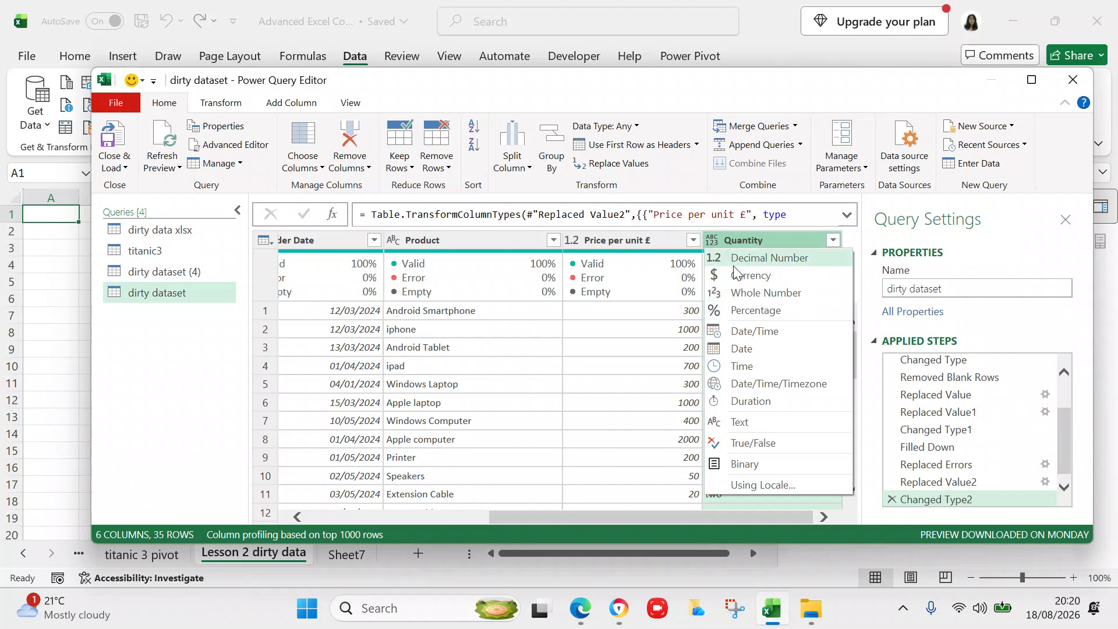
{"action": "left_click", "coordinate": [744, 293]}
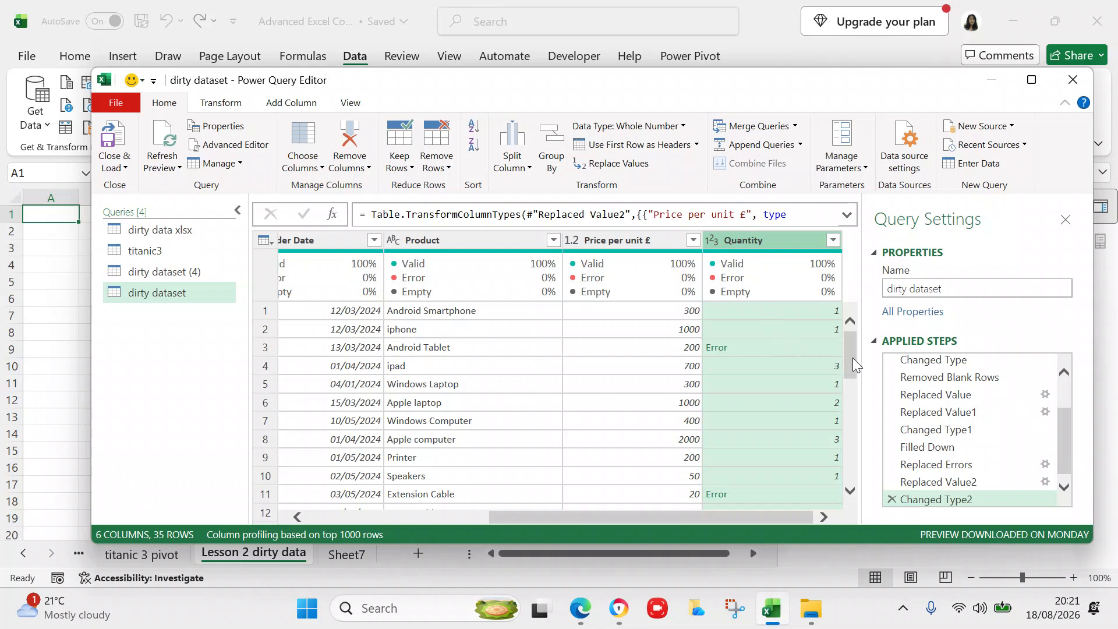
{"action": "mouse_move", "coordinate": [853, 357]}
{"action": "left_mouse_down"}
{"action": "mouse_move", "coordinate": [844, 474]}
{"action": "mouse_move", "coordinate": [852, 289]}
{"action": "left_mouse_up"}
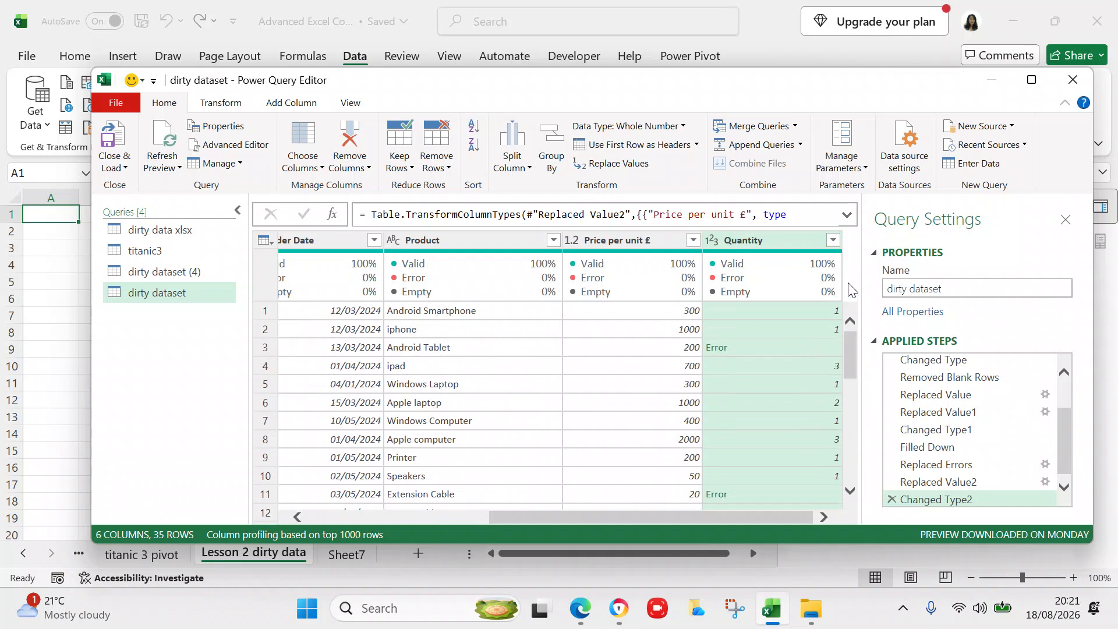
- Replace the error values in the Quantity column with 2
{"action": "mouse_move", "coordinate": [852, 341]}
{"action": "left_mouse_down"}
{"action": "mouse_move", "coordinate": [852, 457]}
{"action": "mouse_move", "coordinate": [854, 322]}
{"action": "left_mouse_up"}
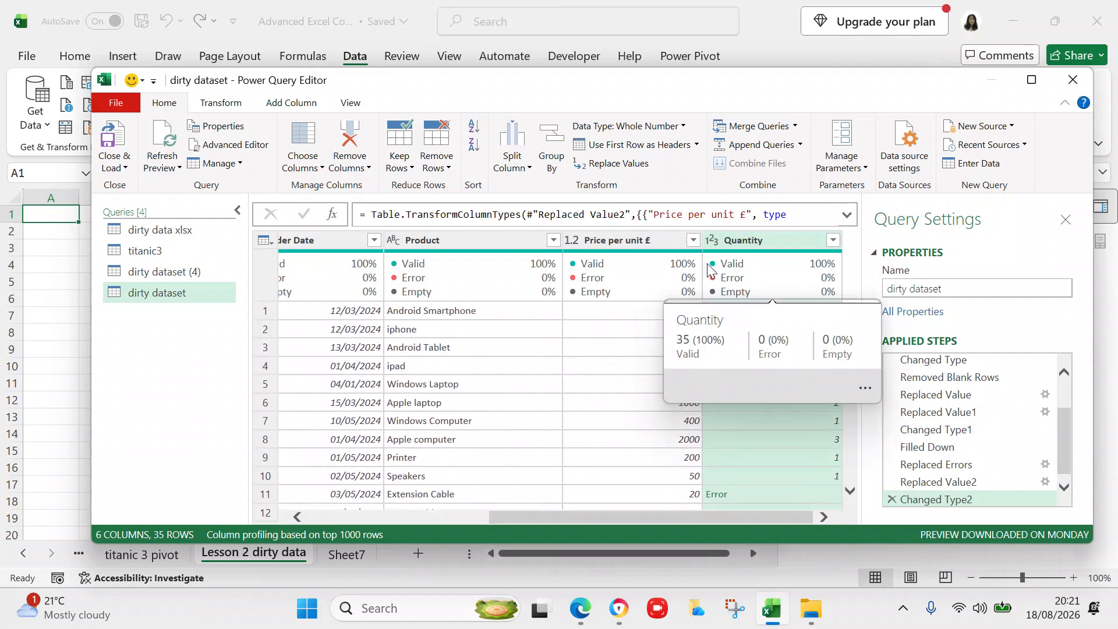
{"action": "right_click", "coordinate": [770, 240]}
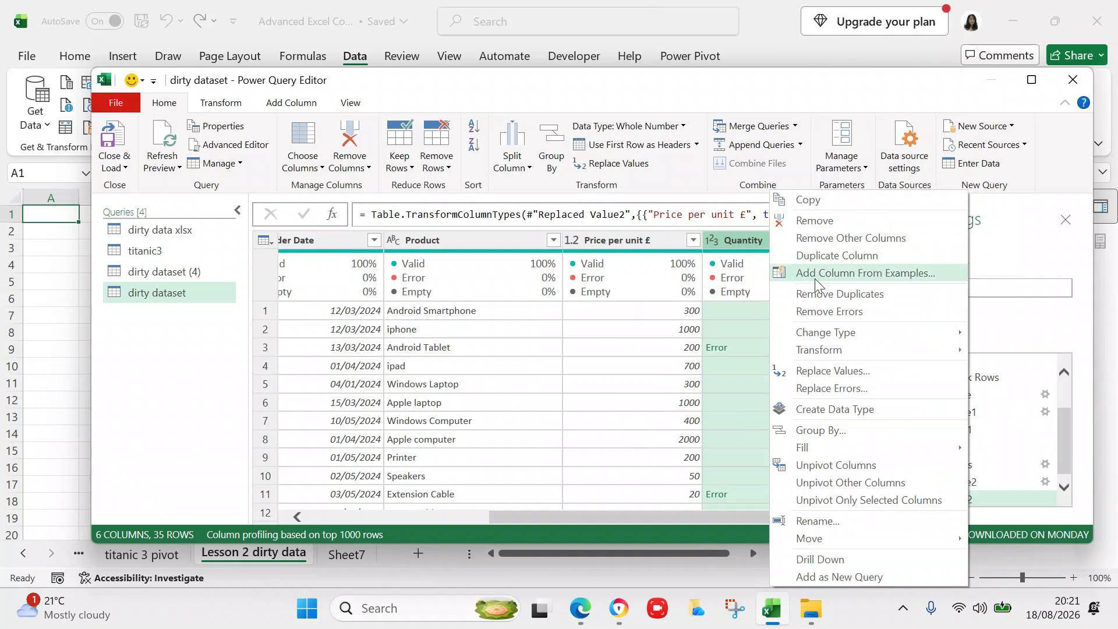
{"action": "left_click", "coordinate": [829, 388]}
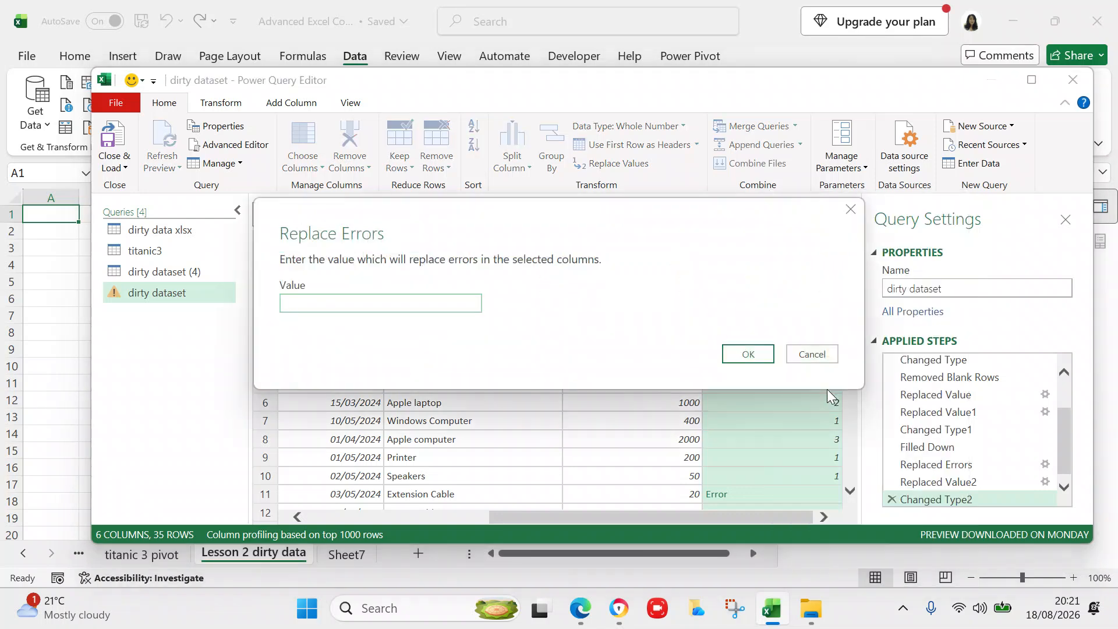
{"action": "left_click", "coordinate": [420, 302]}
{"action": "type", "text": "2"}
{"action": "left_click", "coordinate": [745, 357]}
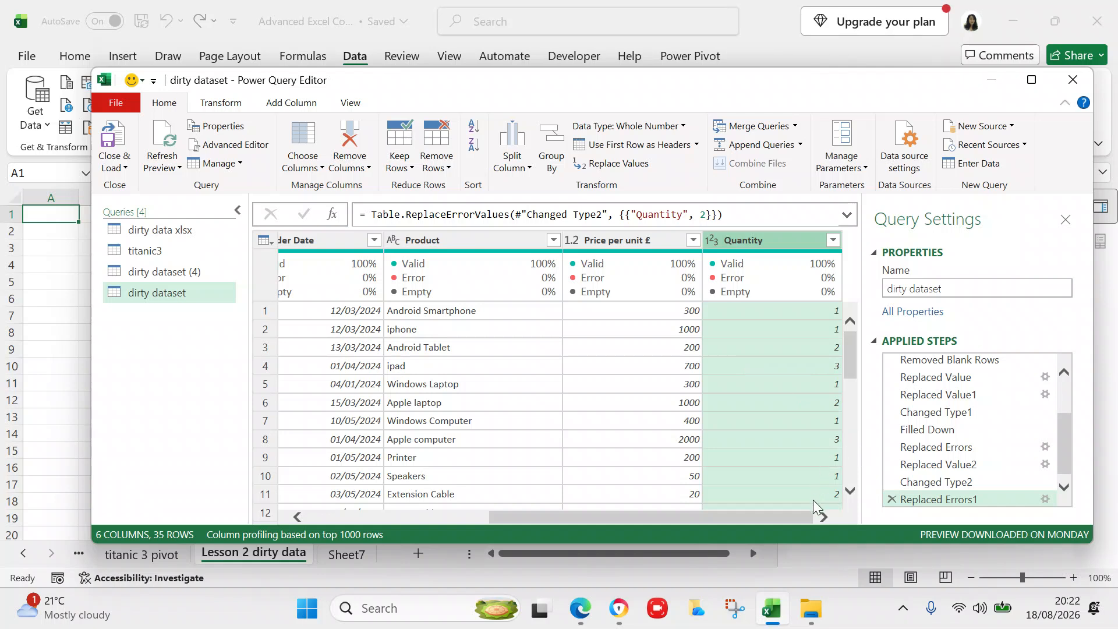
{"action": "left_click", "coordinate": [823, 515]}
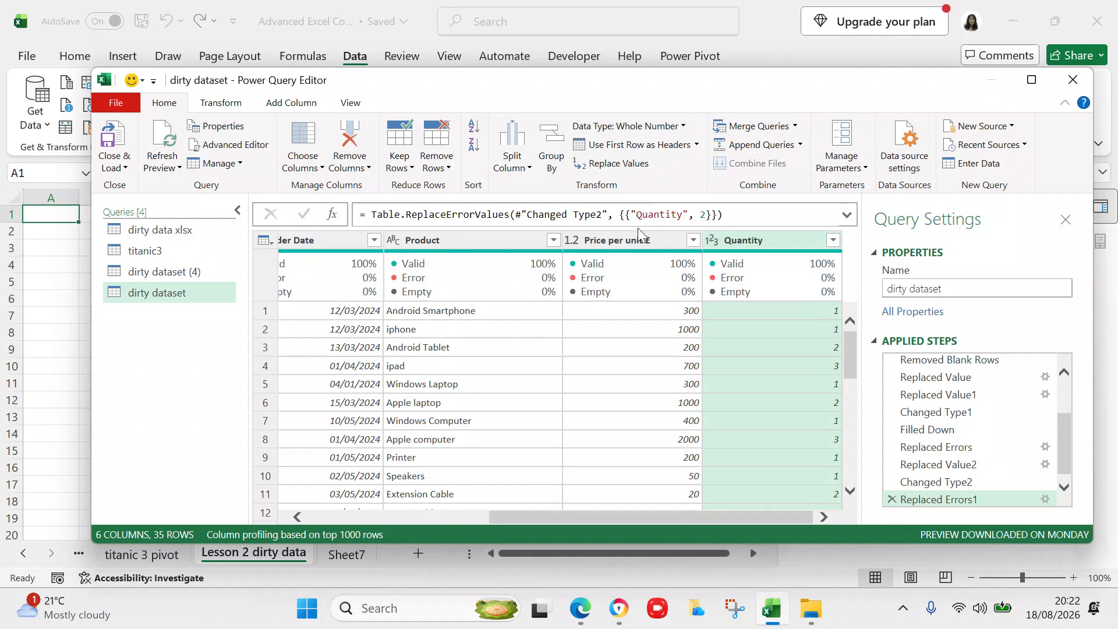
- Select Price per unit £ and Quantity, then multiply them into a new Multiplication column
{"action": "left_click", "coordinate": [277, 104]}
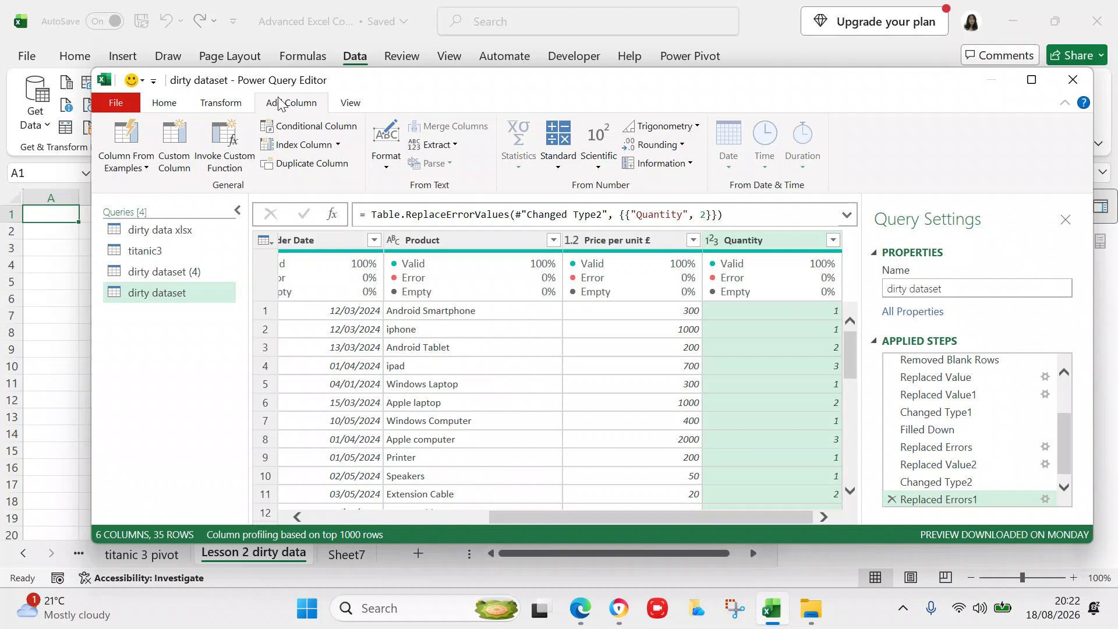
{"action": "left_click", "coordinate": [557, 161]}
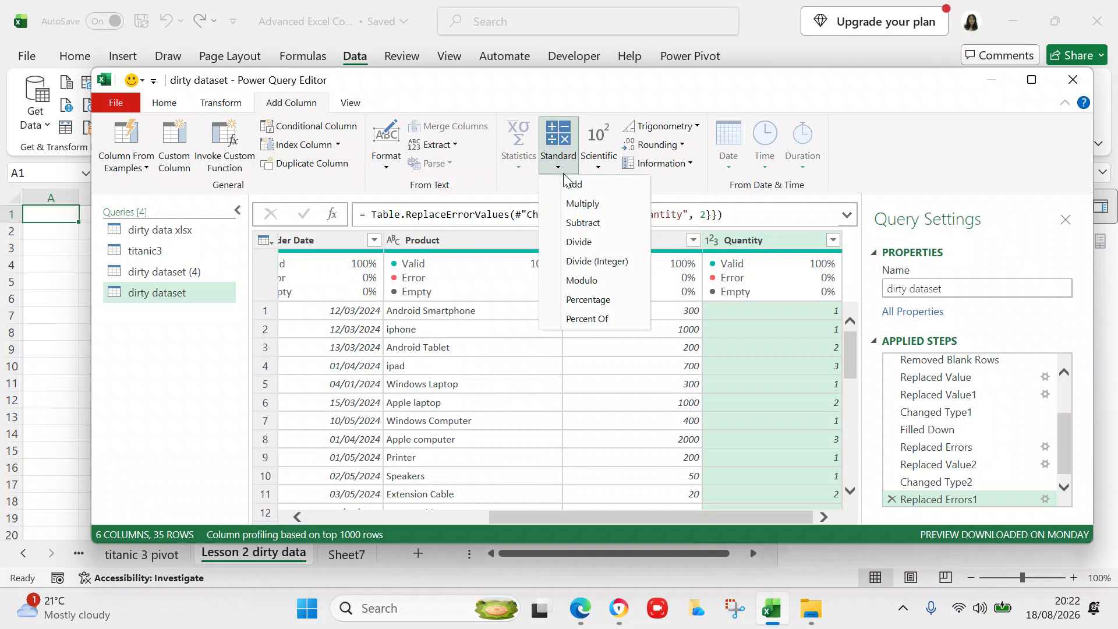
{"action": "left_click", "coordinate": [563, 173]}
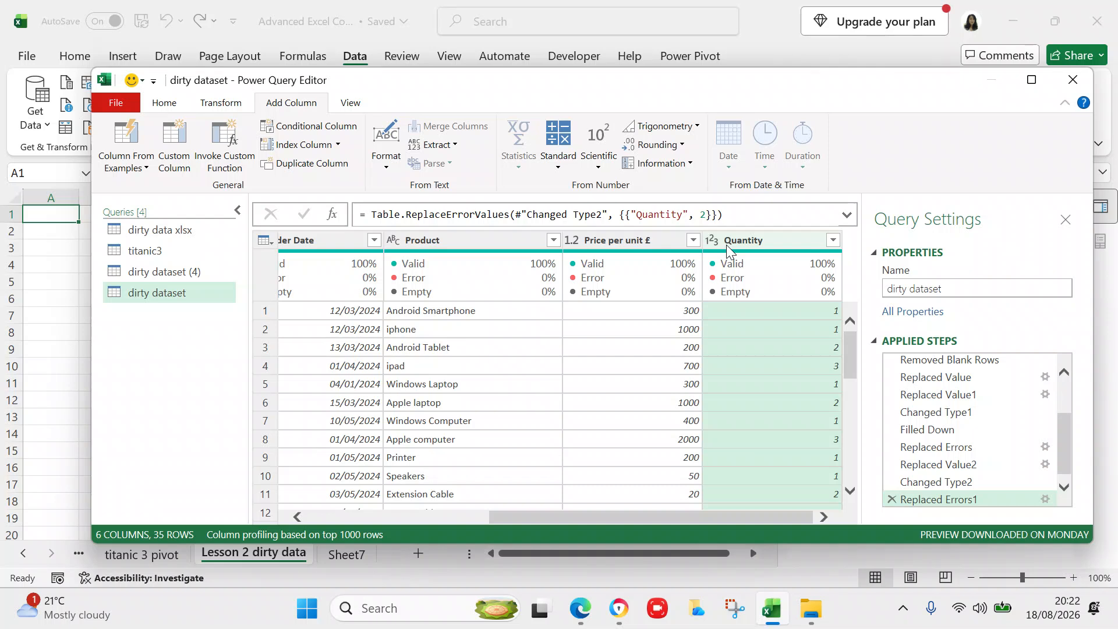
{"action": "left_click", "coordinate": [633, 244]}
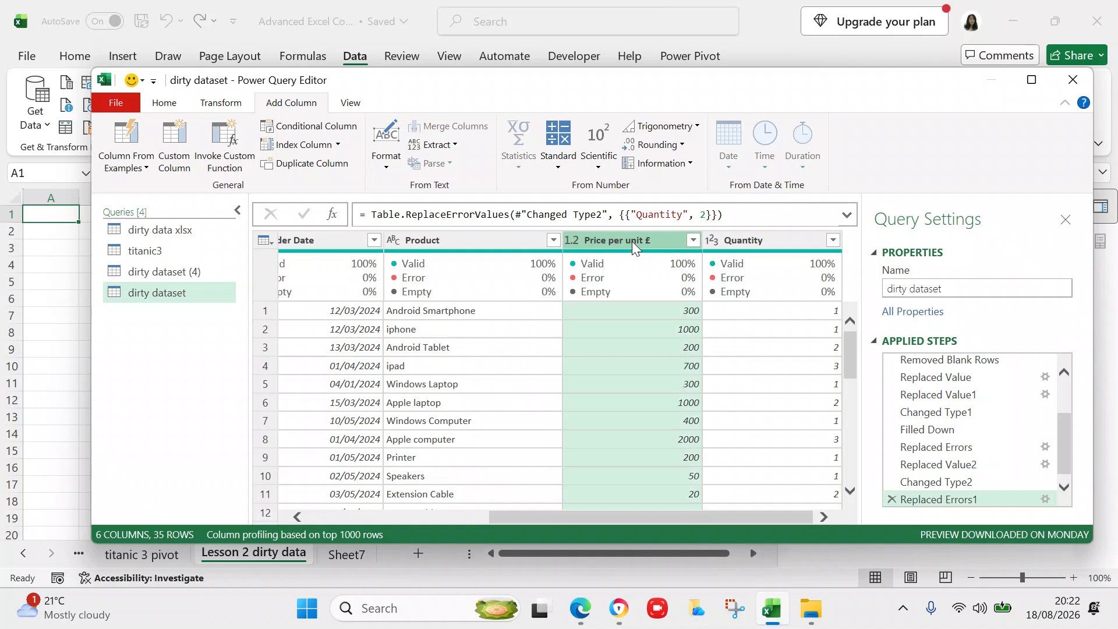
{"action": "left_click", "coordinate": [731, 243], "text": "ctrl"}
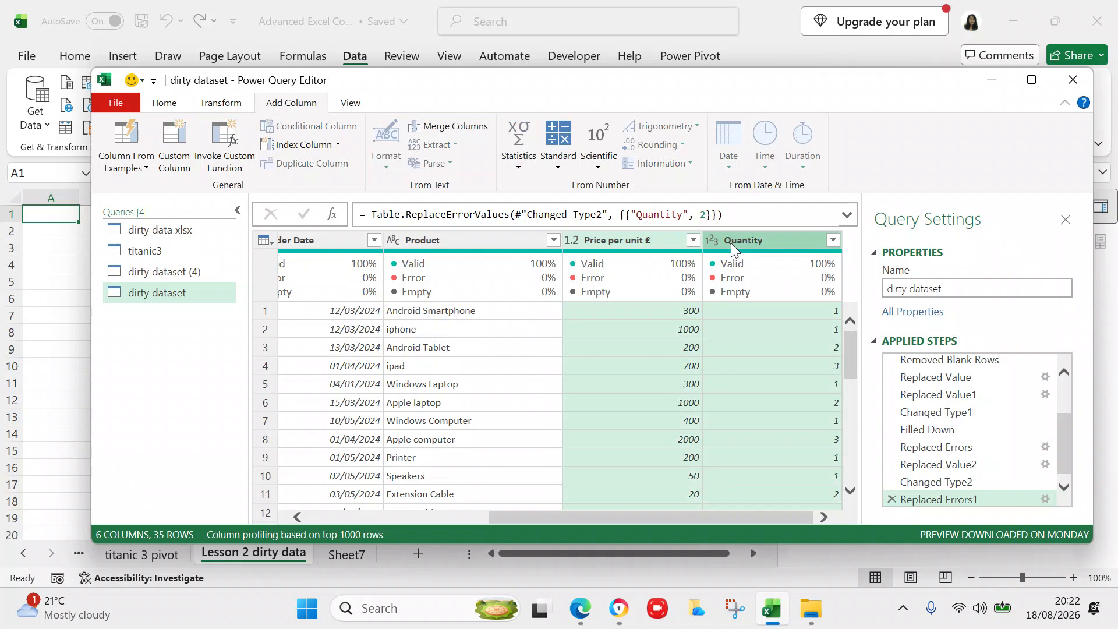
{"action": "left_click", "coordinate": [560, 166]}
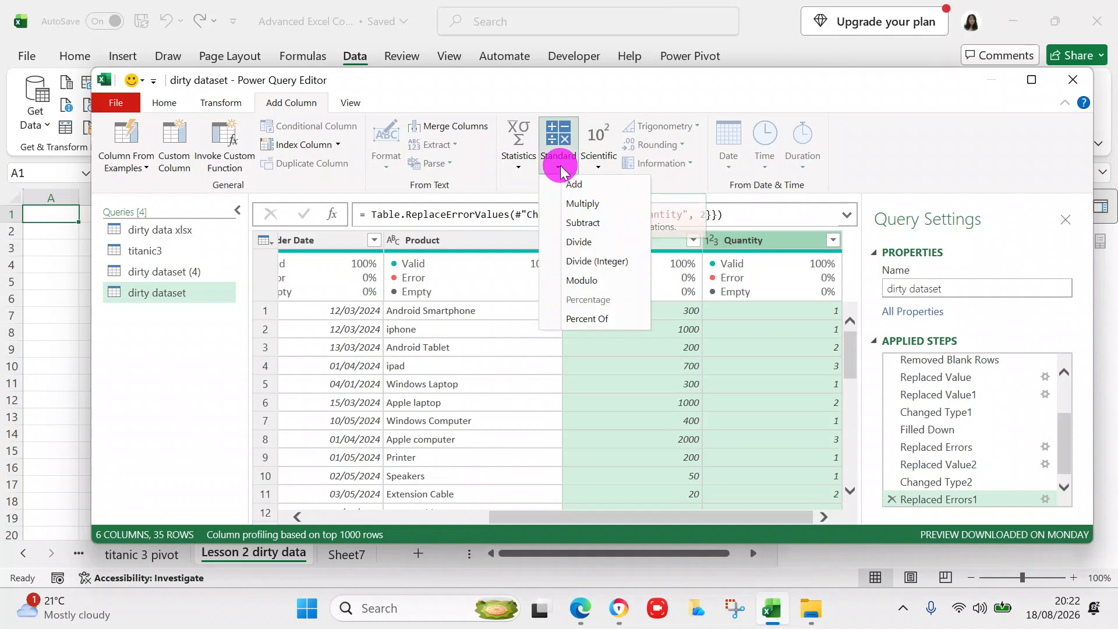
{"action": "left_click", "coordinate": [577, 204]}
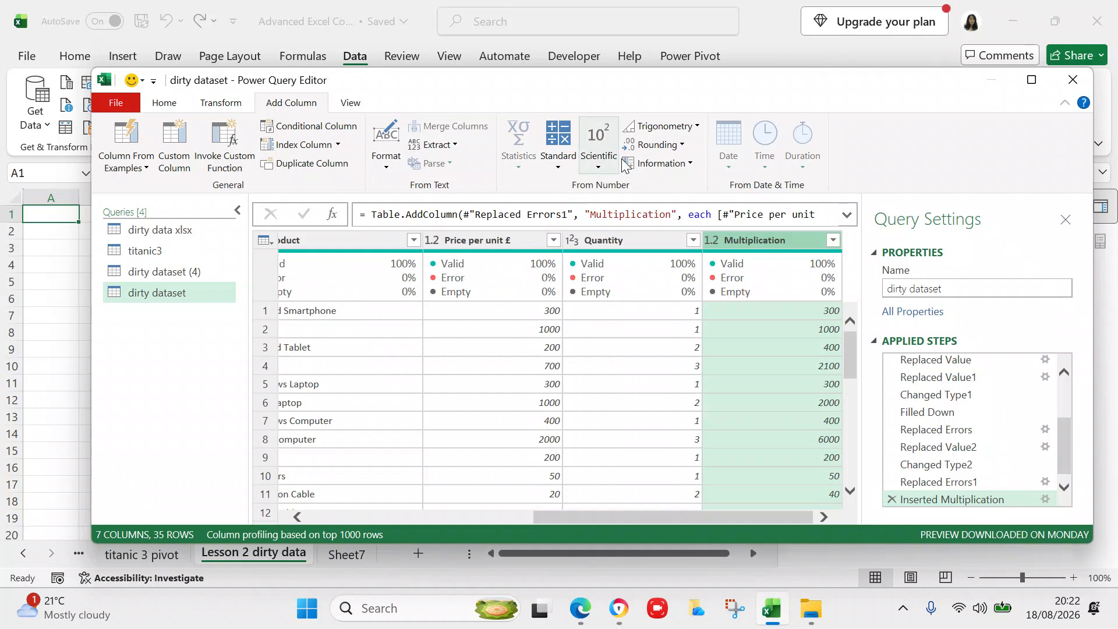
- Rename the Multiplication column to 'Price * Quantity'
{"action": "double_click", "coordinate": [784, 239]}
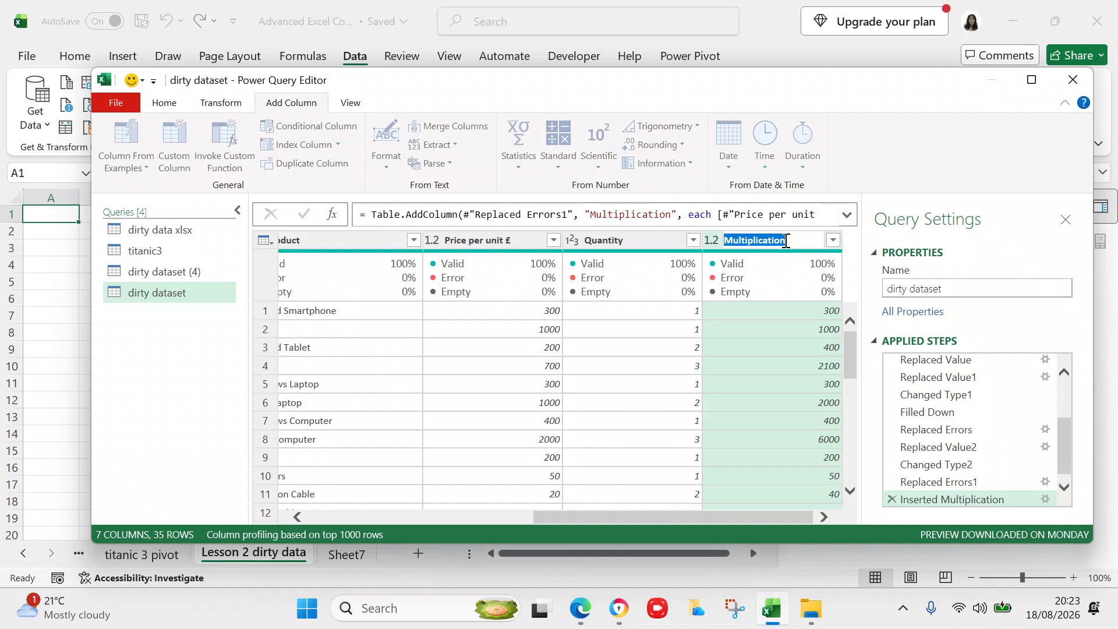
{"action": "type", "text": "Pr"}
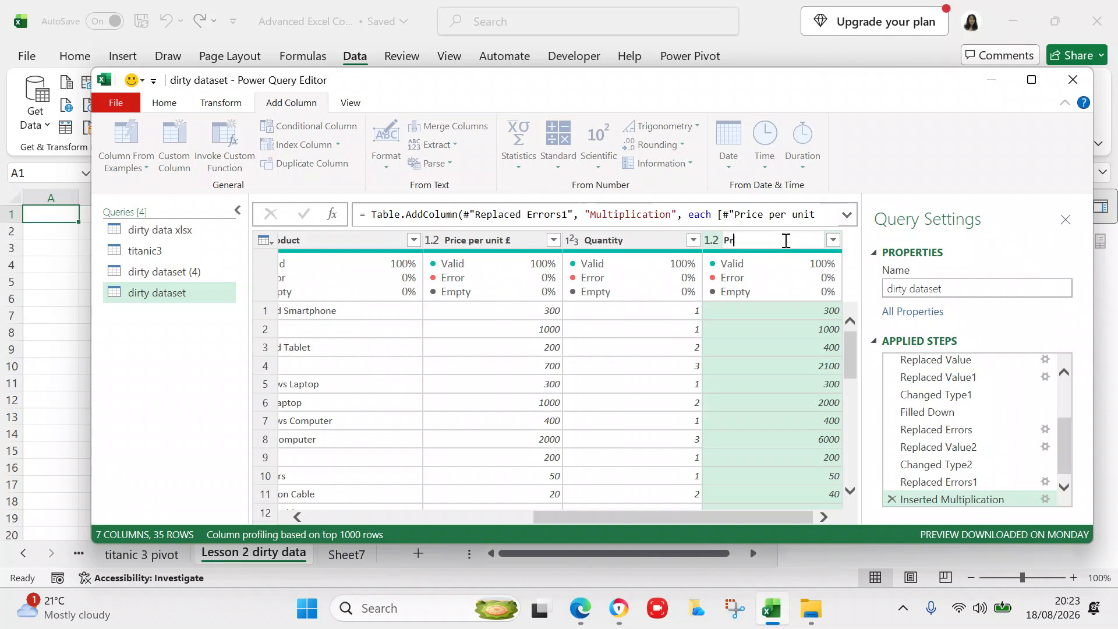
{"action": "type", "text": "ice * Quantity"}
{"action": "key", "text": "Return"}
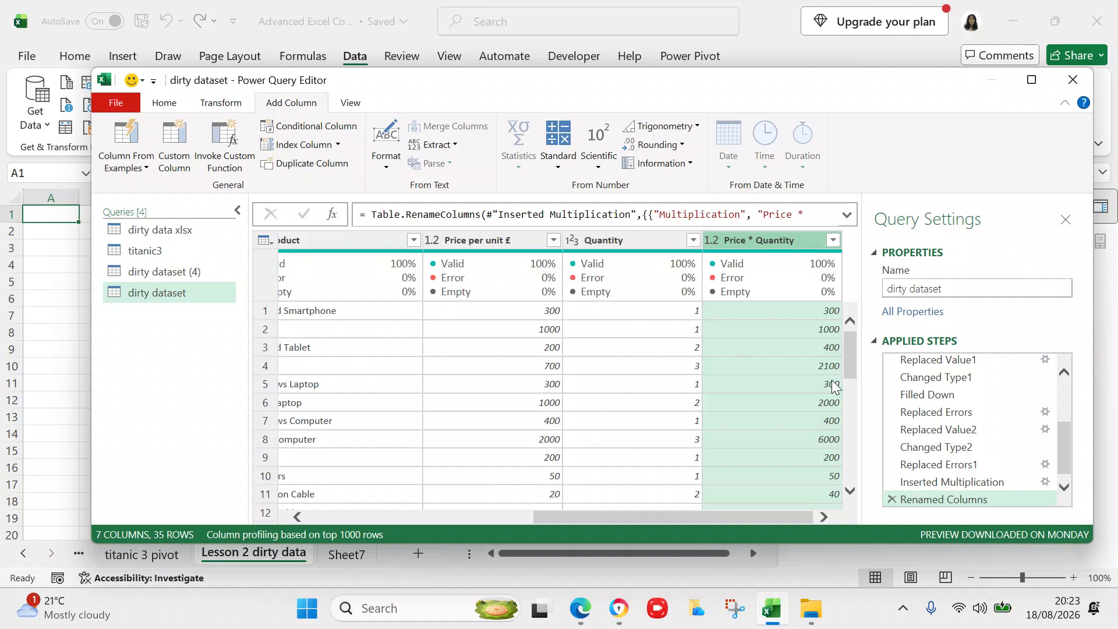
{"action": "left_click_drag", "start_coordinate": [848, 357], "coordinate": [851, 490]}
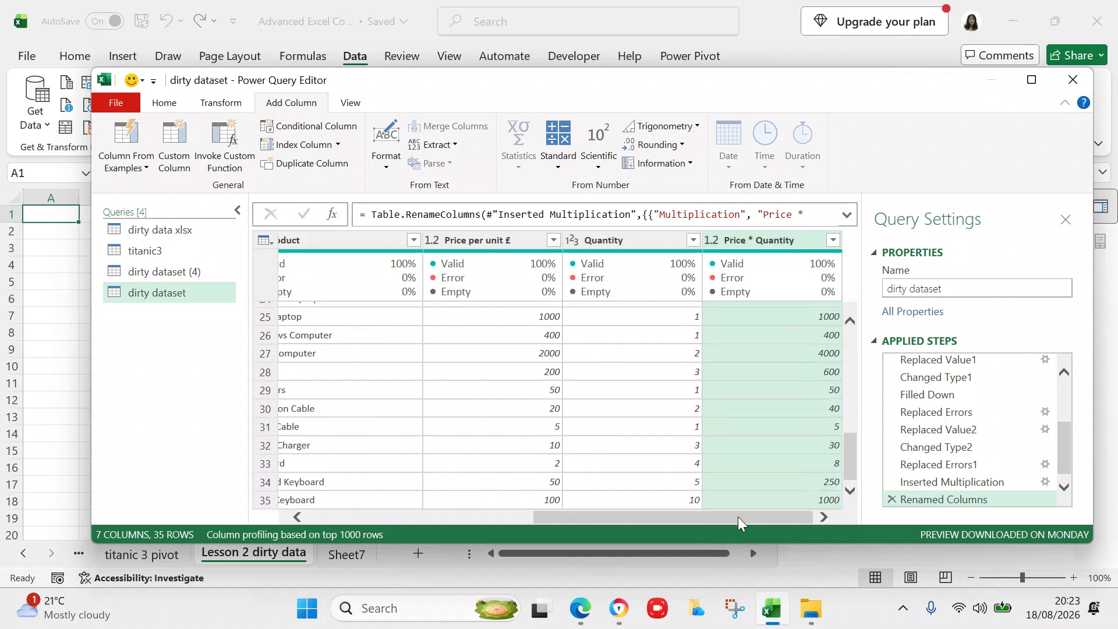
{"action": "left_click_drag", "start_coordinate": [736, 516], "coordinate": [492, 502]}
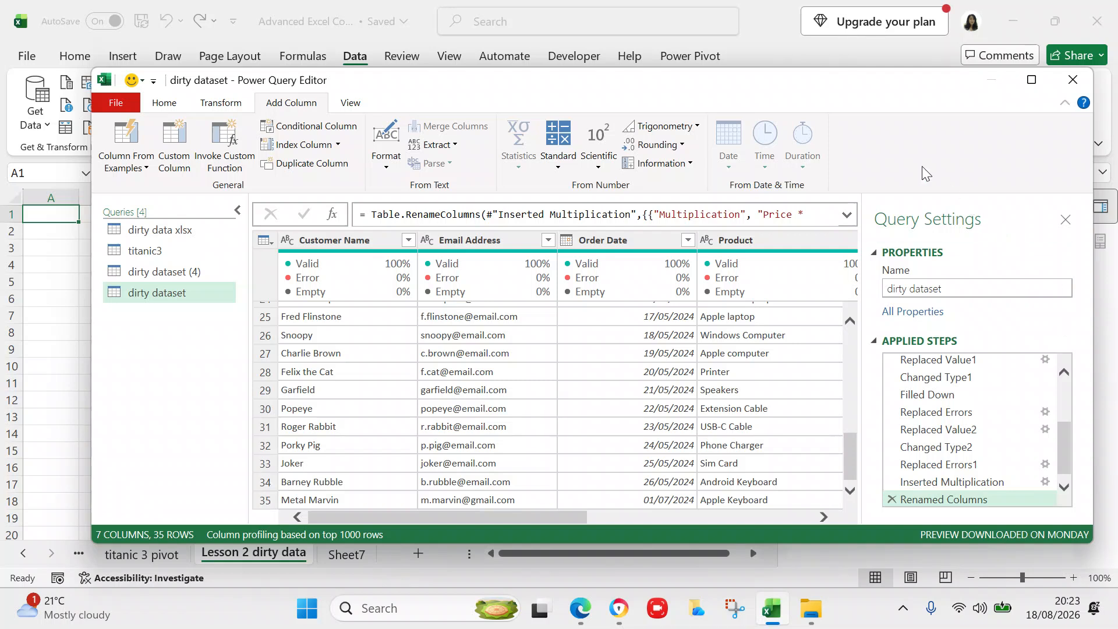
- Close & Load the cleaned dirty dataset query into the workbook
{"action": "left_click", "coordinate": [161, 109]}
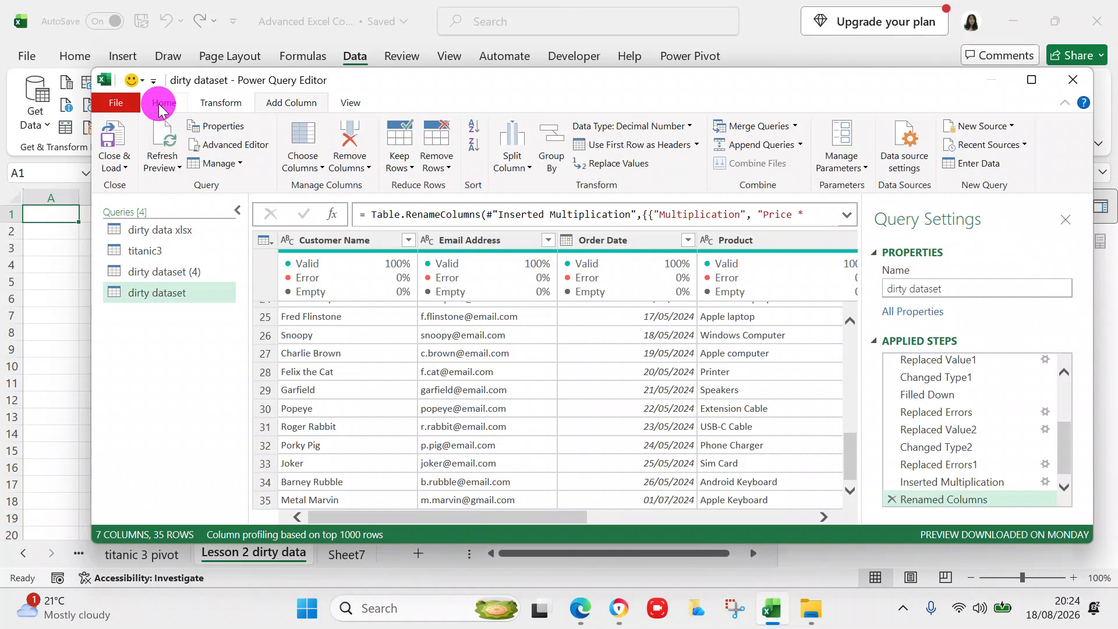
{"action": "left_click", "coordinate": [110, 165]}
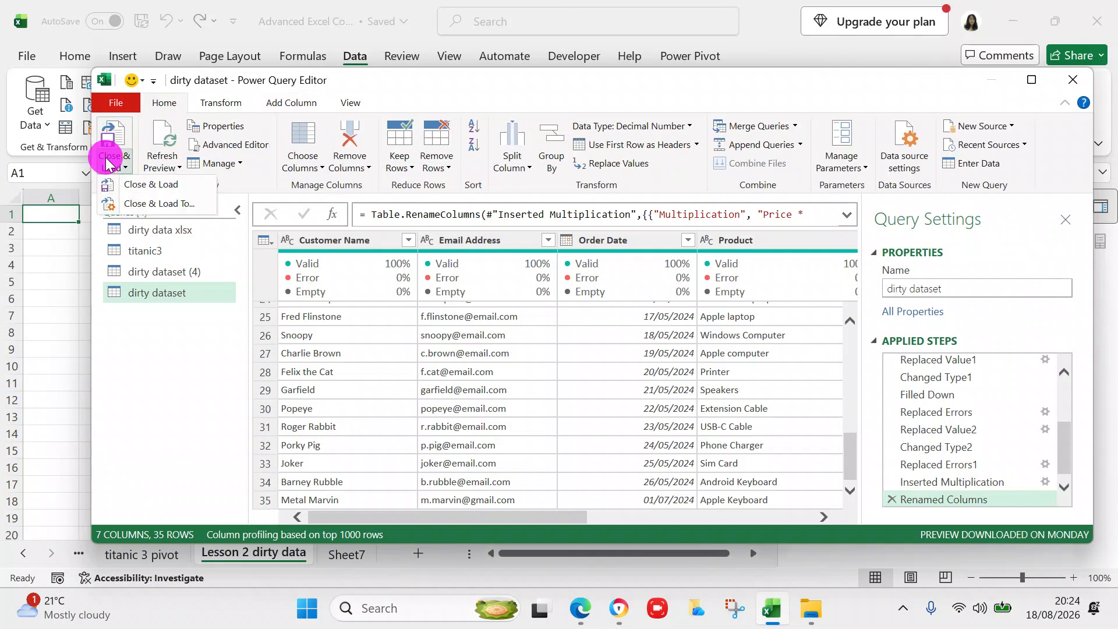
{"action": "left_click", "coordinate": [138, 186]}
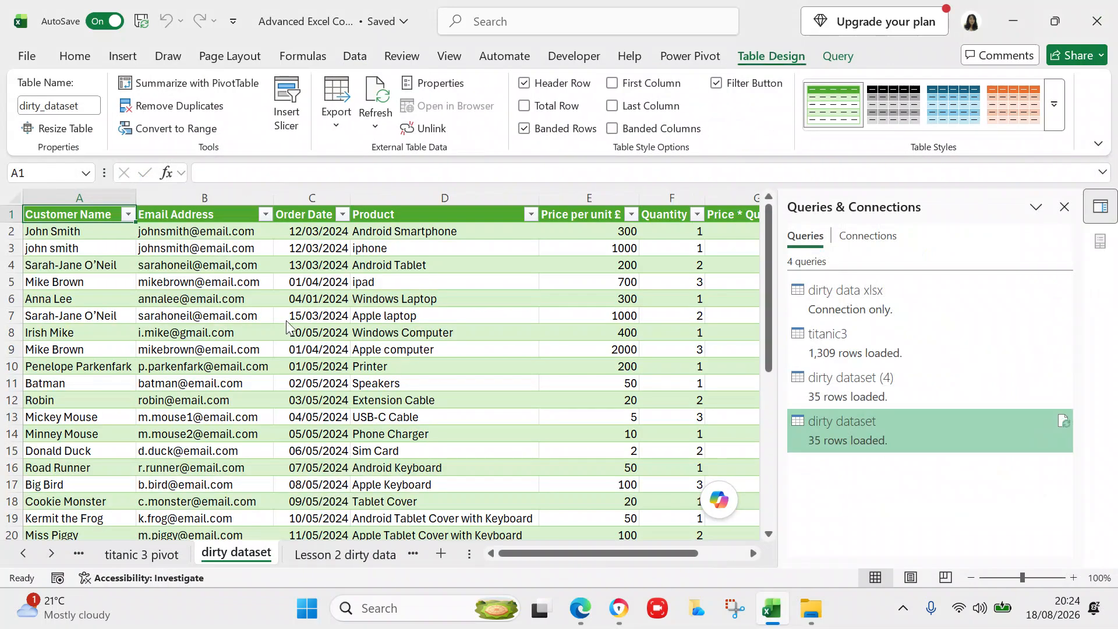
- Rename the loaded sheet to 'Lesson 2 dirty dataset' and switch to the empty Lesson 2 dirty data sheet
{"action": "double_click", "coordinate": [204, 552]}
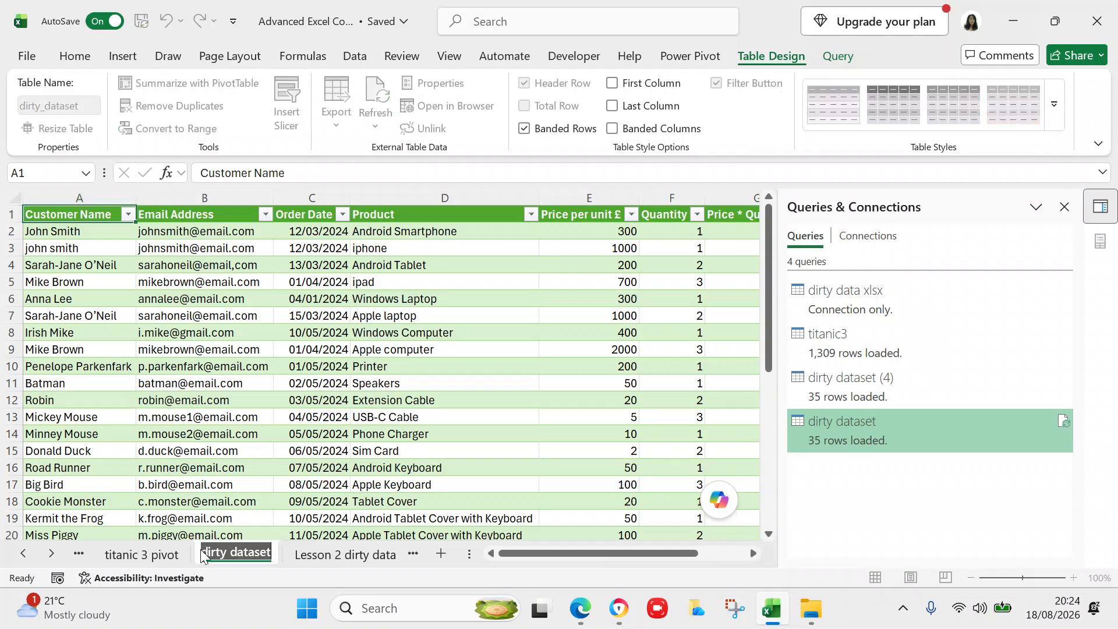
{"action": "left_click", "coordinate": [204, 550]}
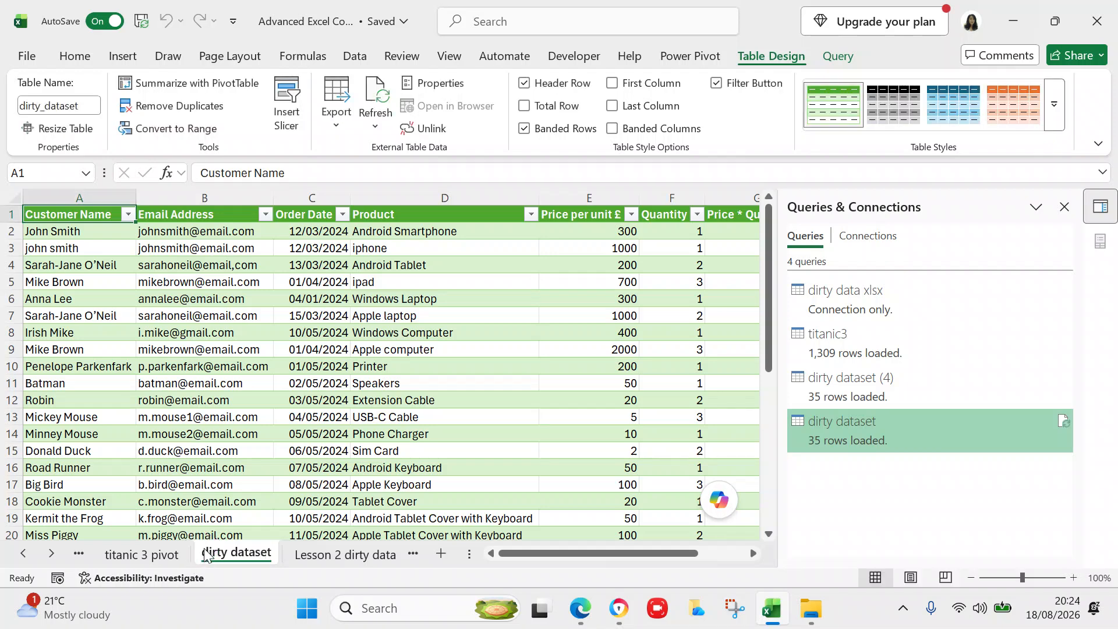
{"action": "double_click", "coordinate": [205, 552]}
{"action": "left_click", "coordinate": [205, 551]}
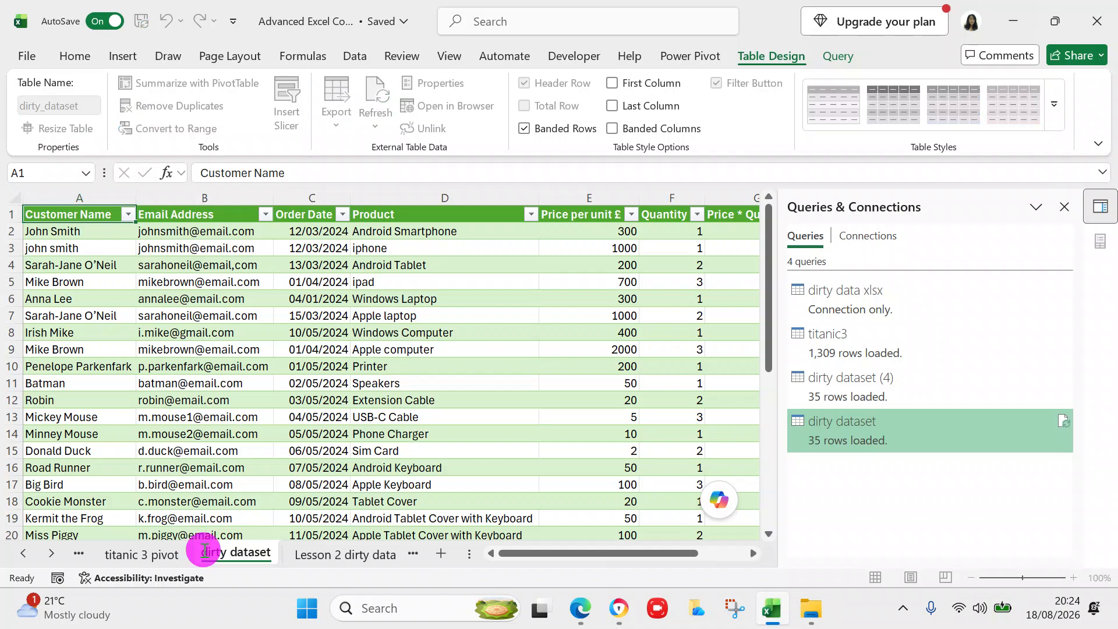
{"action": "type", "text": "Lesson 2"}
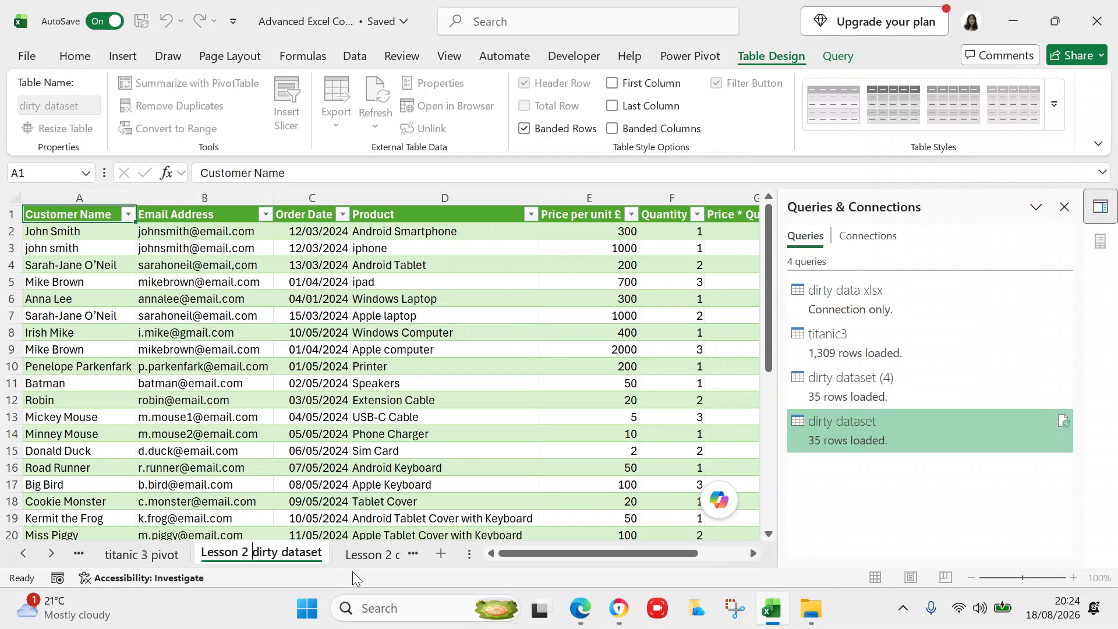
{"action": "left_click", "coordinate": [375, 561]}
{"action": "left_click", "coordinate": [330, 556]}
{"action": "right_click", "coordinate": [330, 556]}
- Delete the empty Lesson 2 dirty data sheet and return to Lesson 2 dirty dataset
{"action": "left_click", "coordinate": [387, 285]}
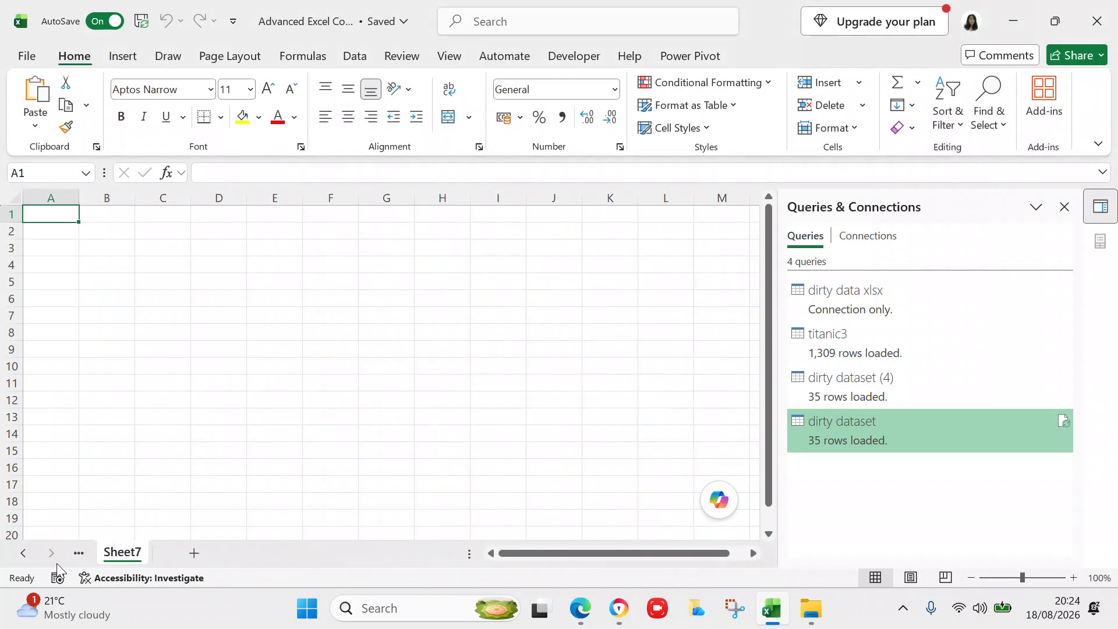
{"action": "left_click", "coordinate": [23, 553]}
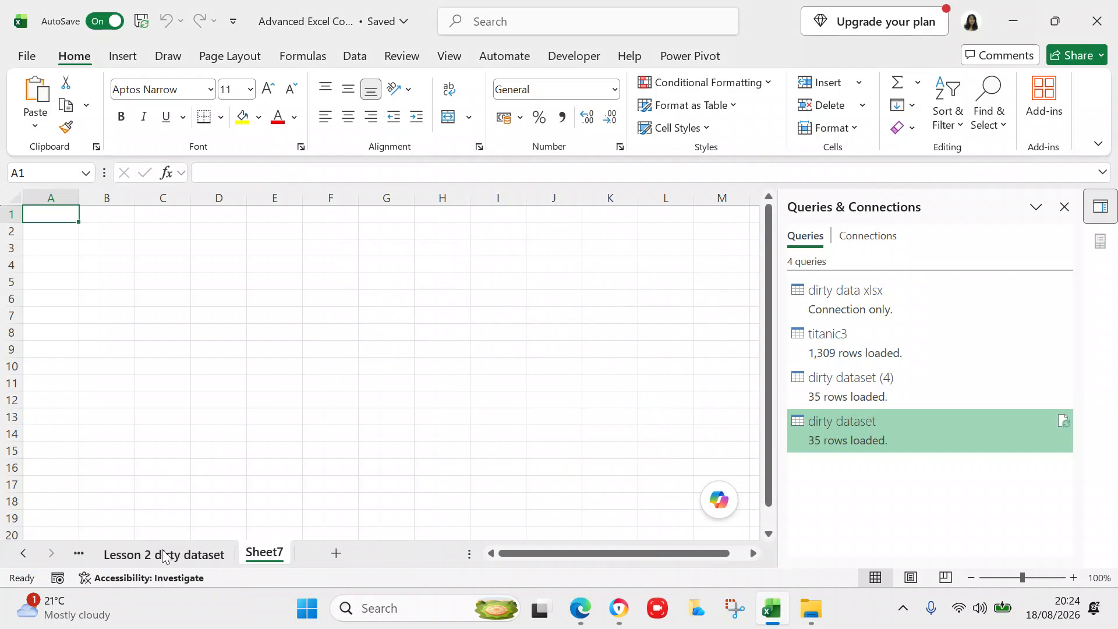
{"action": "left_click", "coordinate": [163, 555]}
- Scroll through the dataset table, then bring up the Excel spreadsheets folder in File Explorer
{"action": "left_click_drag", "start_coordinate": [767, 314], "coordinate": [756, 273]}
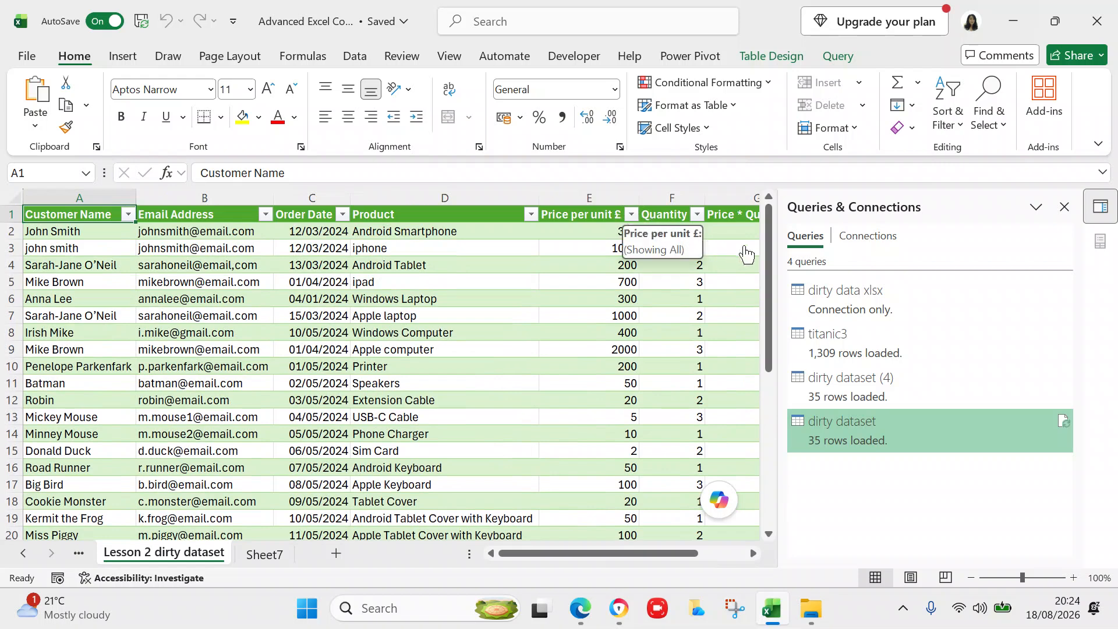
{"action": "left_click_drag", "start_coordinate": [766, 256], "coordinate": [776, 425]}
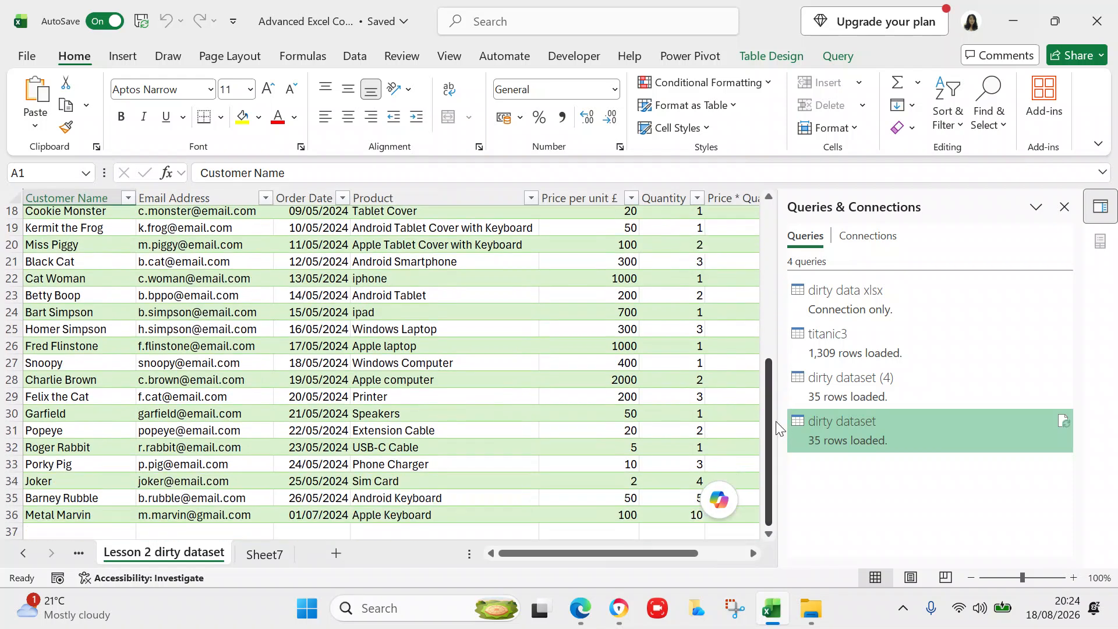
{"action": "left_click", "coordinate": [804, 609]}
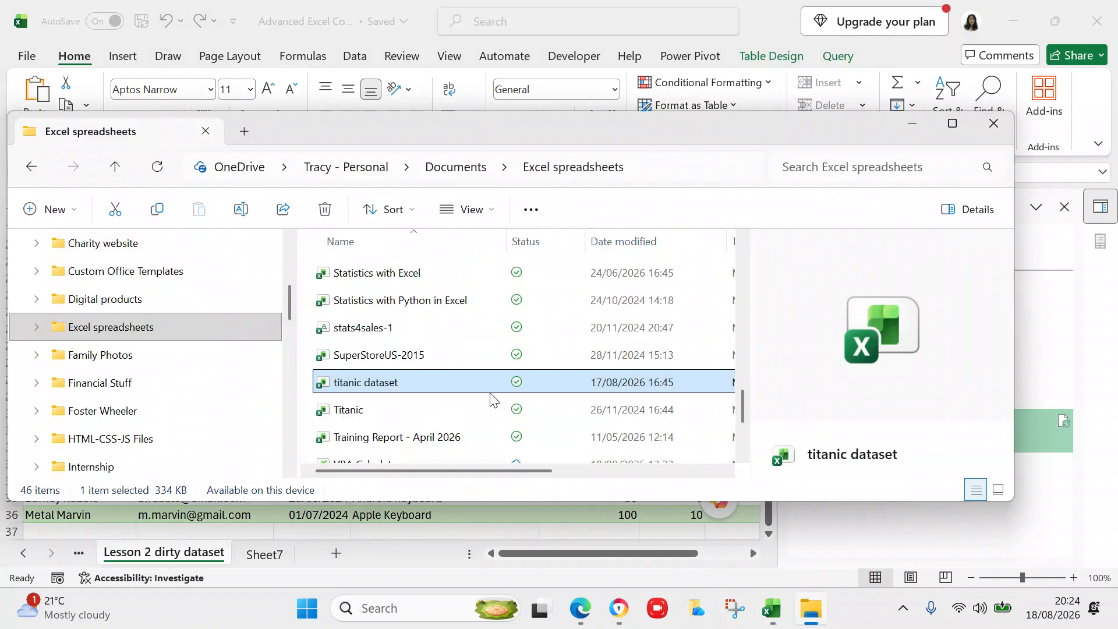
- Scroll up in the Excel spreadsheets folder and open the dirty data workbook file
{"action": "left_click_drag", "start_coordinate": [748, 402], "coordinate": [740, 280]}
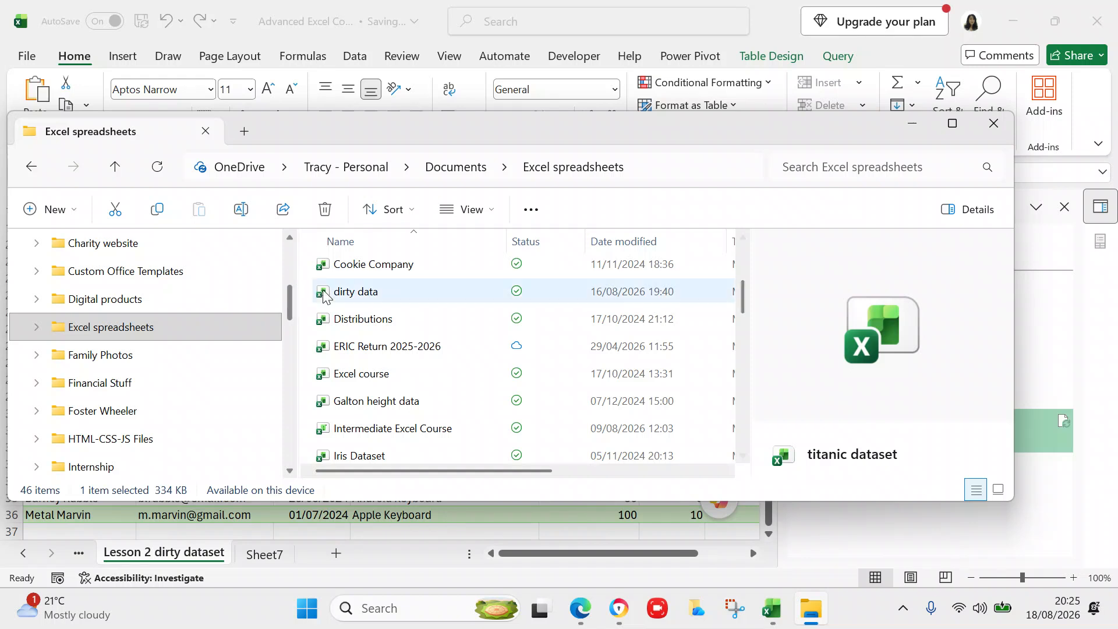
{"action": "double_click", "coordinate": [347, 292]}
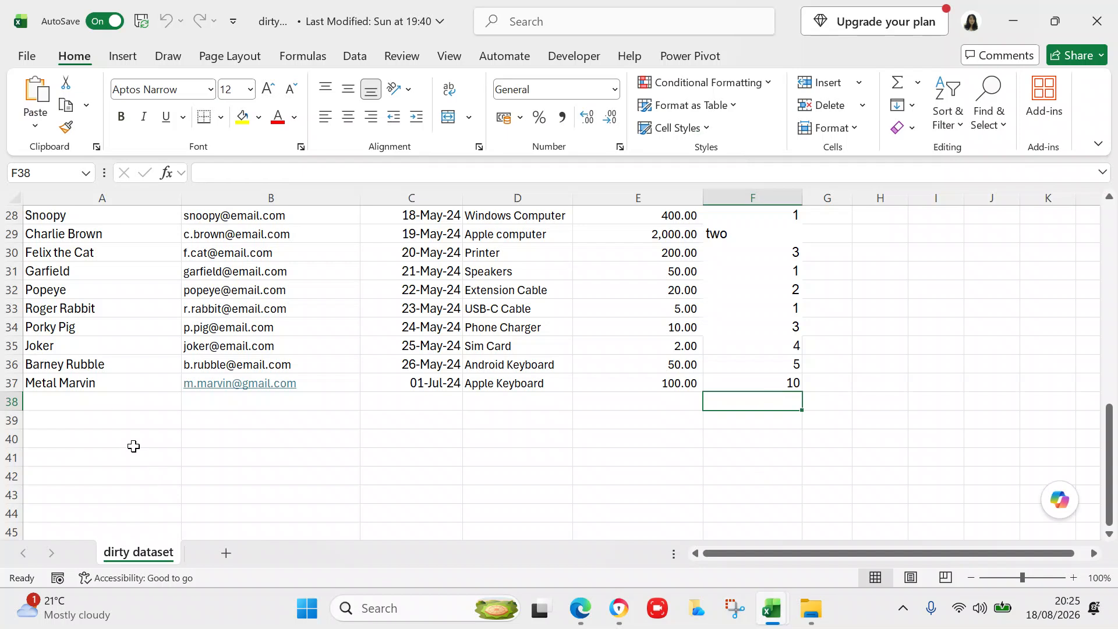
- Enter the new customer's full name in A38 and their e-mail address in B38
{"action": "left_click", "coordinate": [104, 403]}
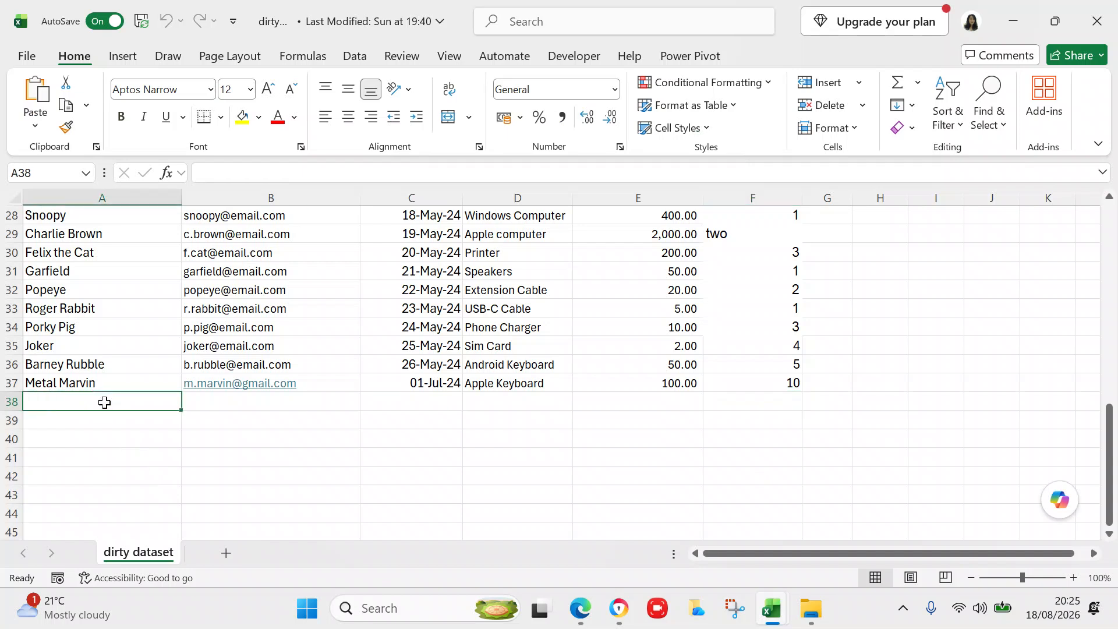
{"action": "type", "text": "Antonia"}
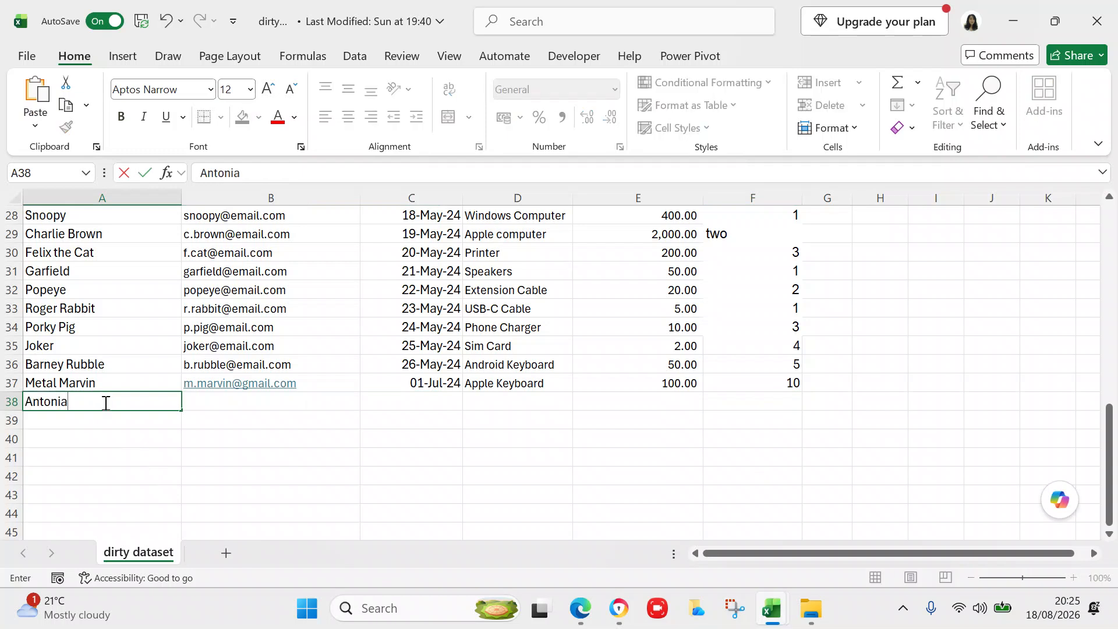
{"action": "key", "text": "BackSpace"}
{"action": "type", "text": "o America"}
{"action": "left_click", "coordinate": [216, 396]}
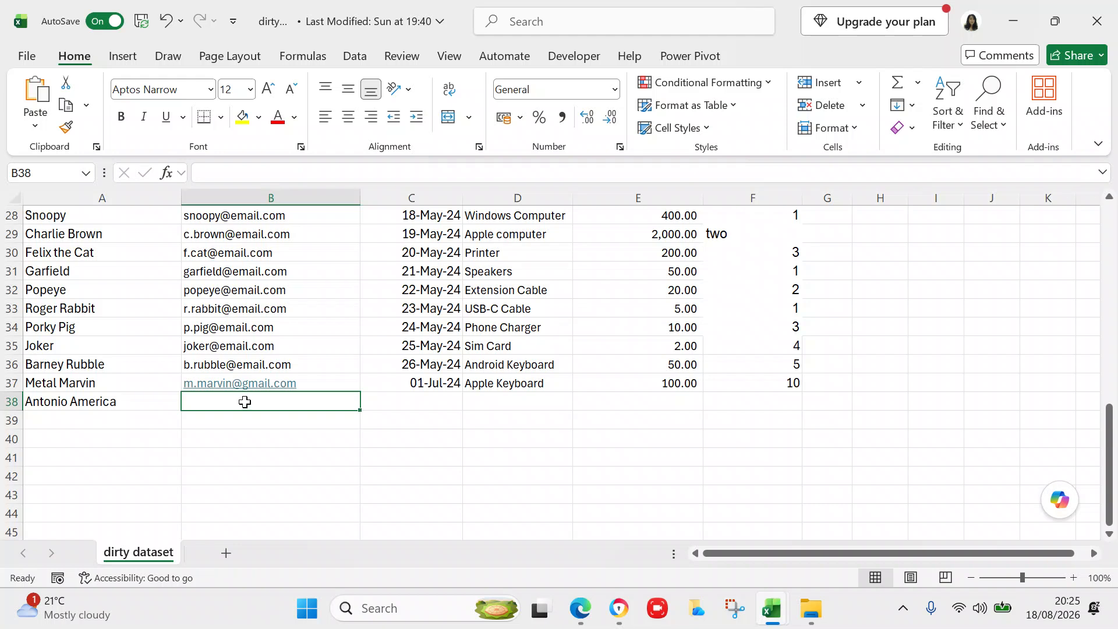
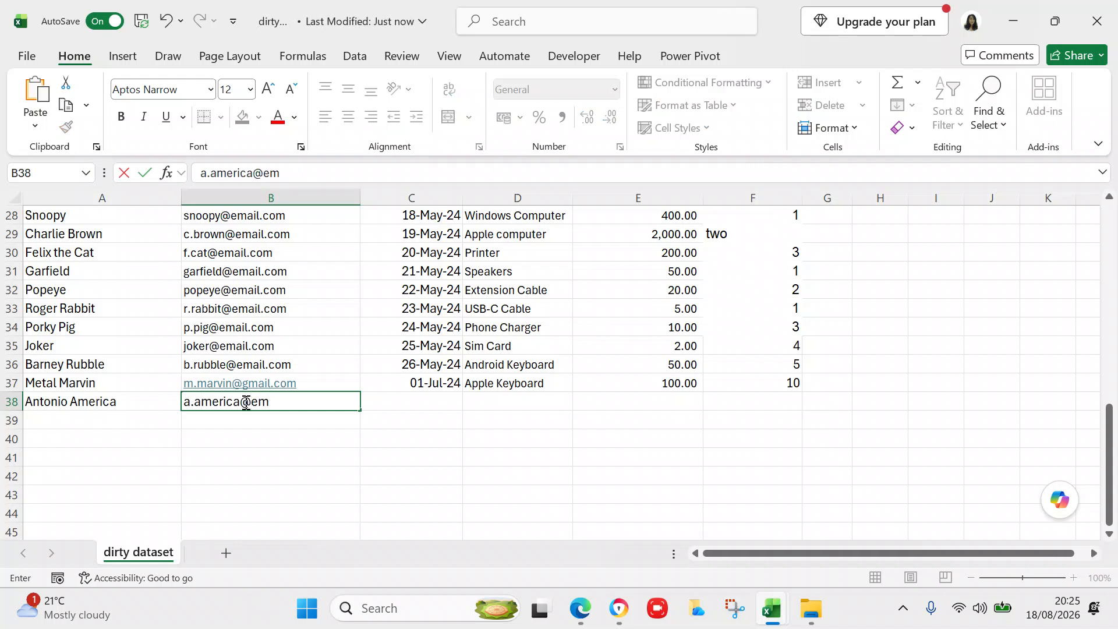
{"action": "left_click", "coordinate": [364, 407]}
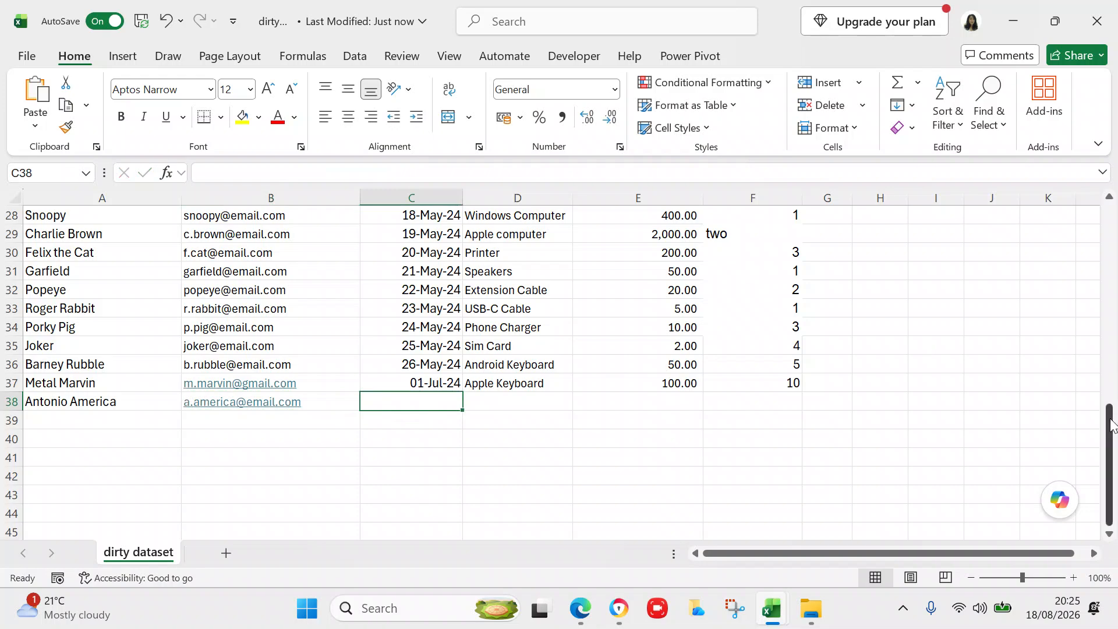
{"action": "left_click_drag", "start_coordinate": [1109, 387], "coordinate": [1083, 175]}
{"action": "left_click_drag", "start_coordinate": [1109, 257], "coordinate": [1097, 442]}
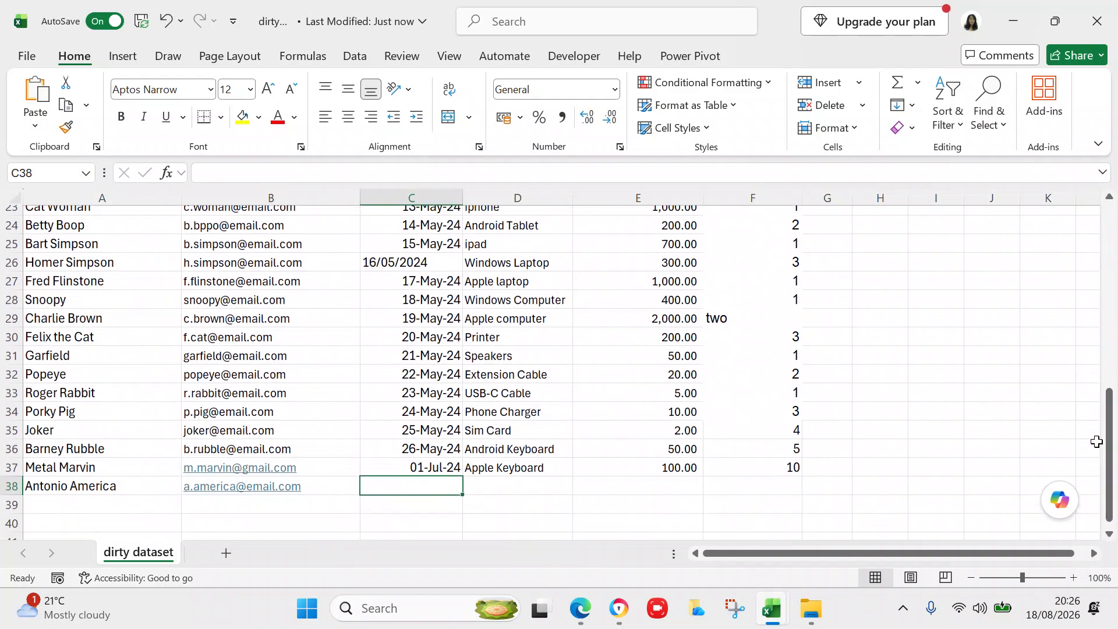
{"action": "left_click", "coordinate": [451, 485]}
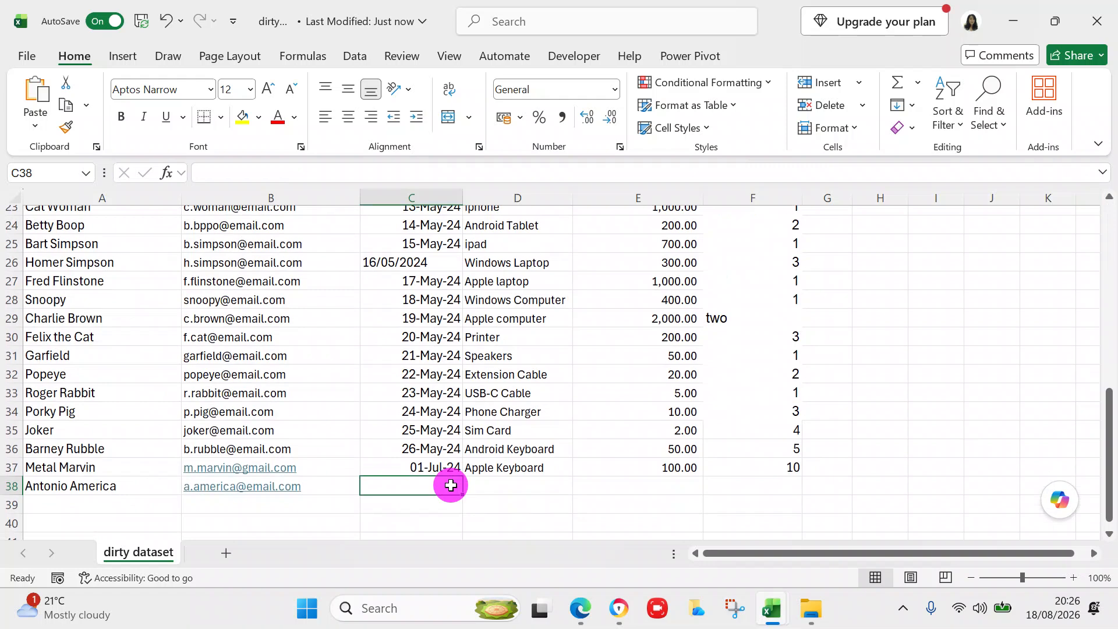
- Enter order date 2 Jul 24 and product Tablet Cover for the new row 38 order
{"action": "type", "text": "2 jul 24"}
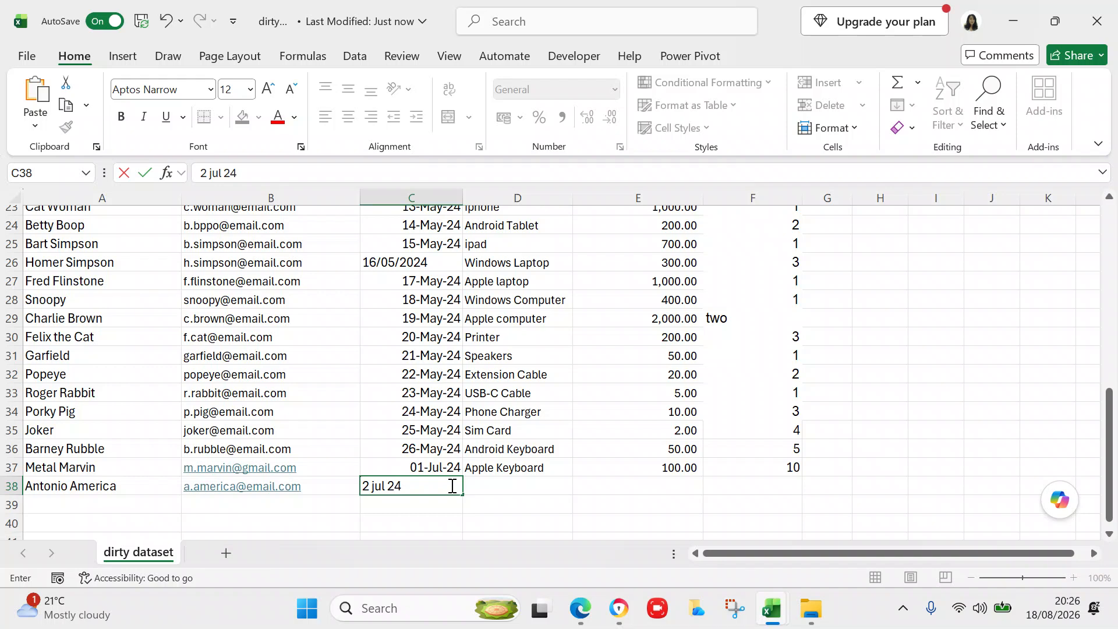
{"action": "left_click", "coordinate": [559, 490]}
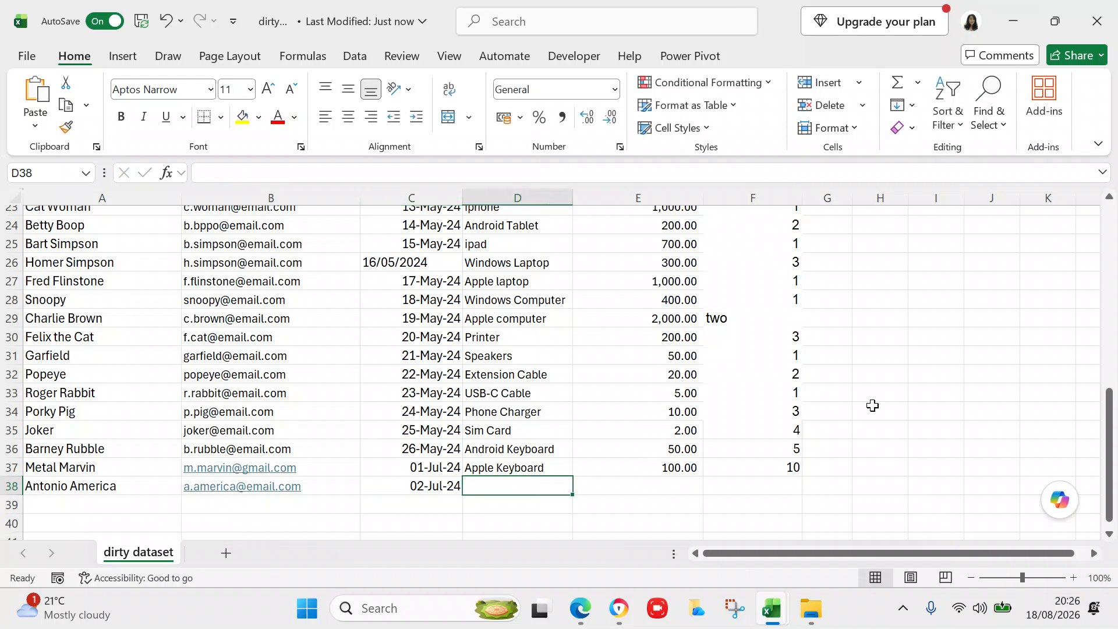
{"action": "left_click", "coordinate": [1109, 471]}
{"action": "left_click_drag", "start_coordinate": [1109, 471], "coordinate": [1106, 512]}
{"action": "left_click", "coordinate": [560, 475]}
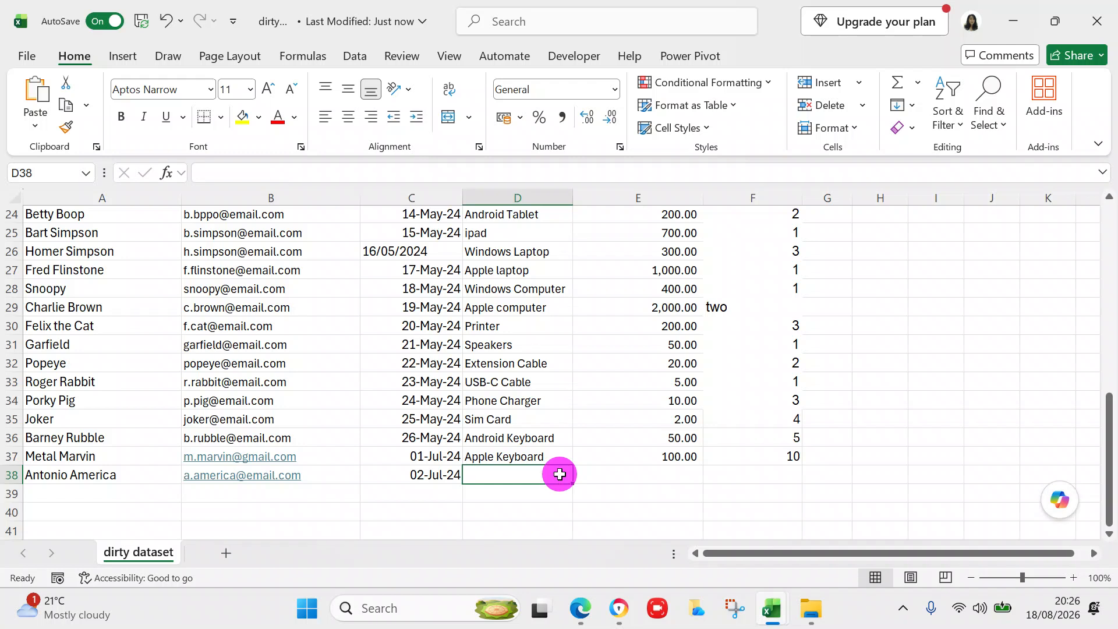
{"action": "left_click", "coordinate": [535, 469]}
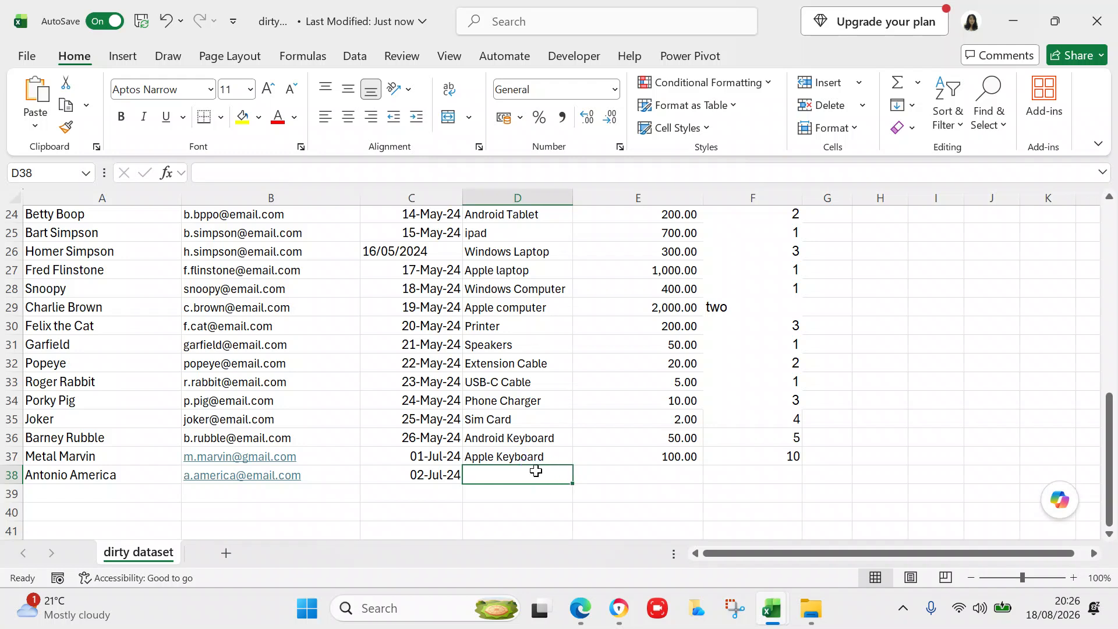
{"action": "double_click", "coordinate": [537, 476]}
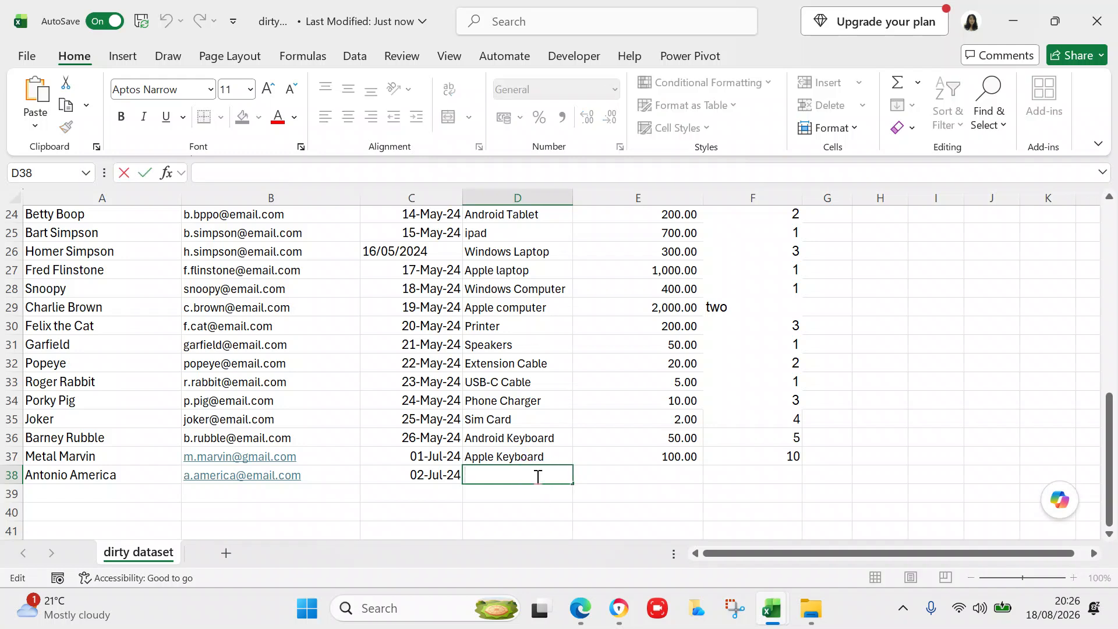
{"action": "type", "text": "Tablet"}
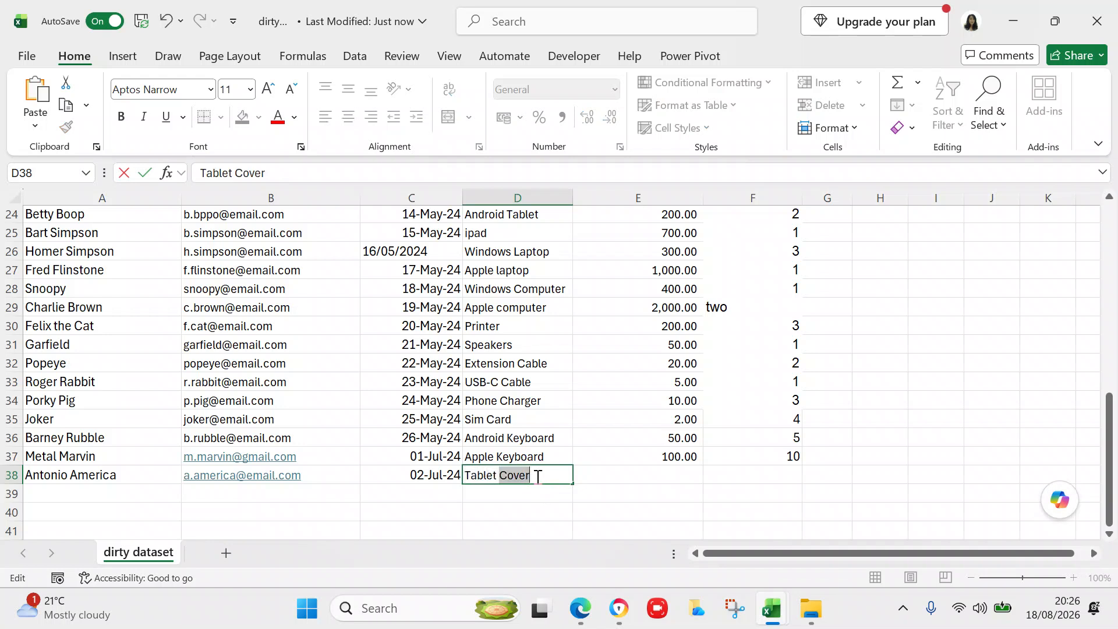
{"action": "left_click", "coordinate": [694, 474]}
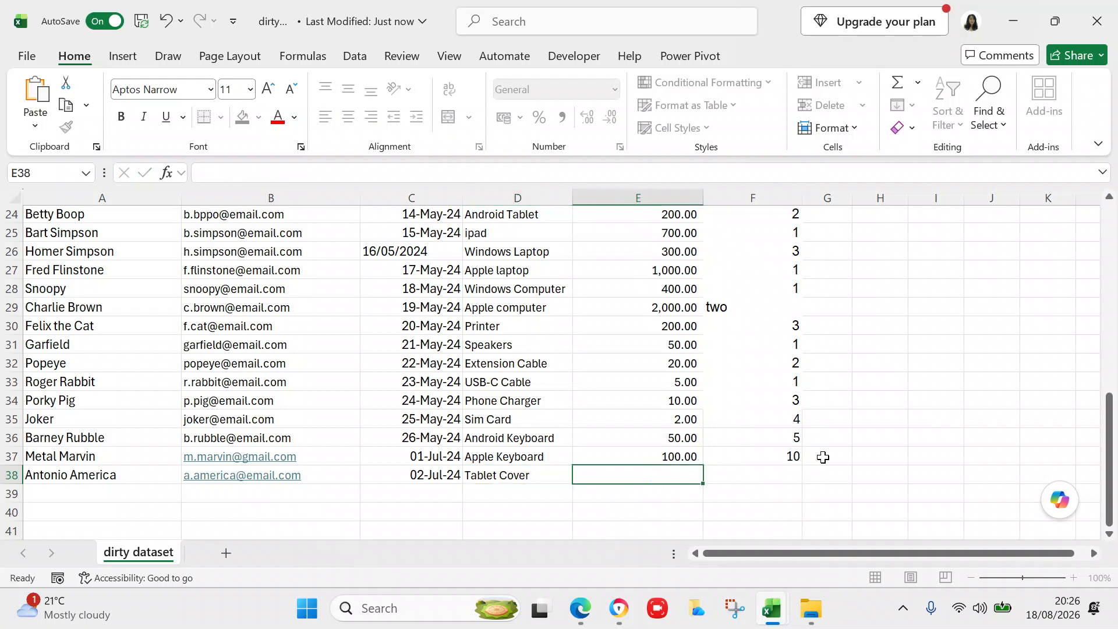
- Enter unit price 20 and quantity 2 for the Tablet Cover order
{"action": "left_click", "coordinate": [1113, 474]}
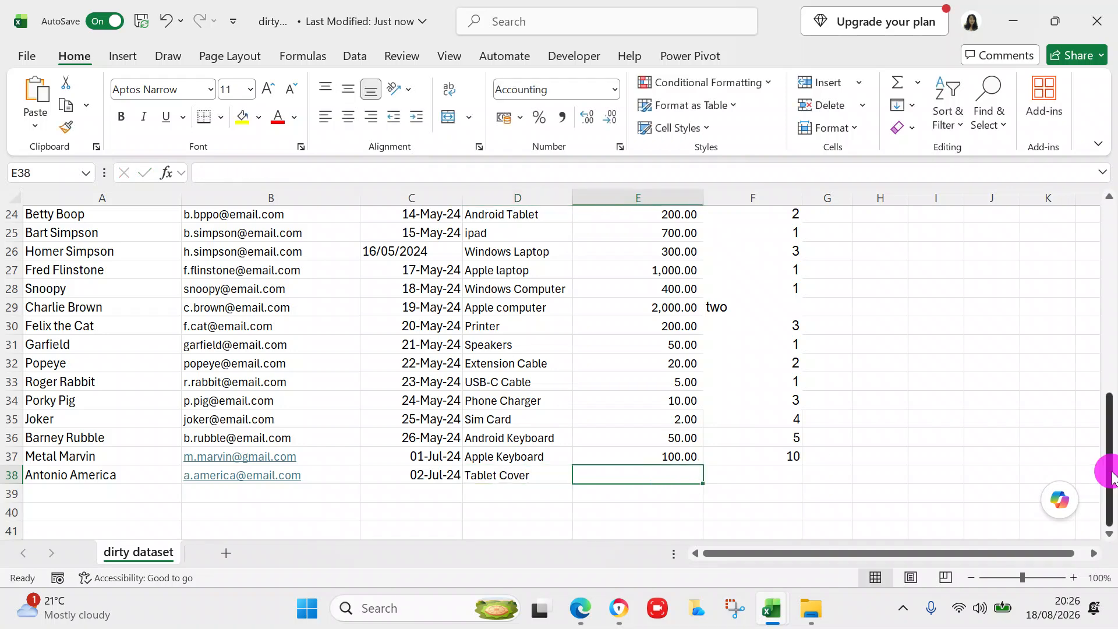
{"action": "left_click_drag", "start_coordinate": [1113, 474], "coordinate": [1105, 549]}
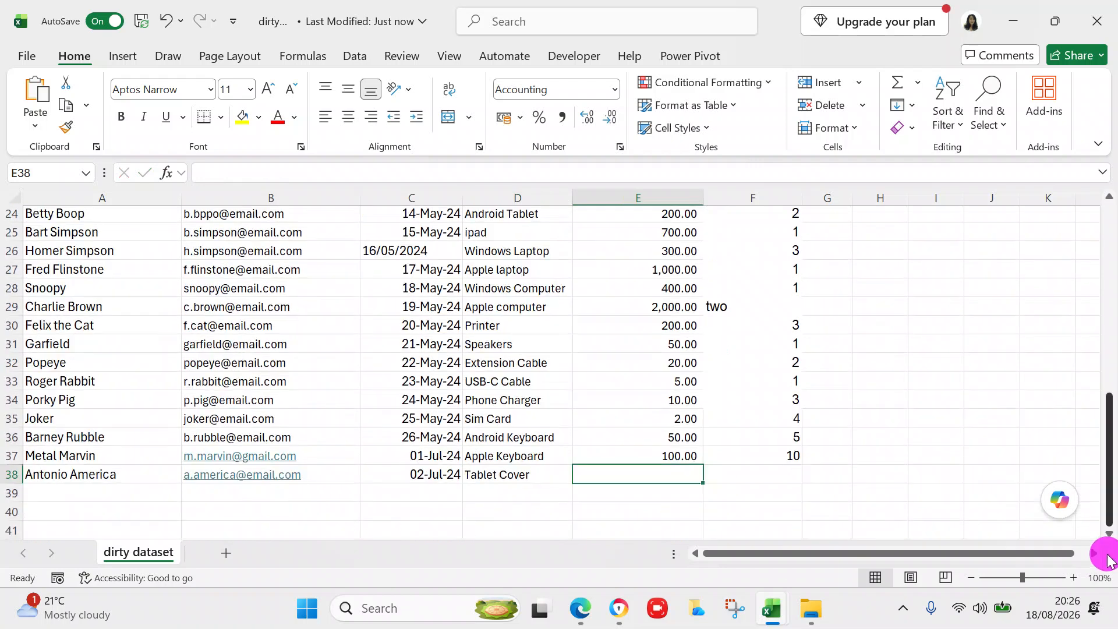
{"action": "left_click", "coordinate": [684, 477]}
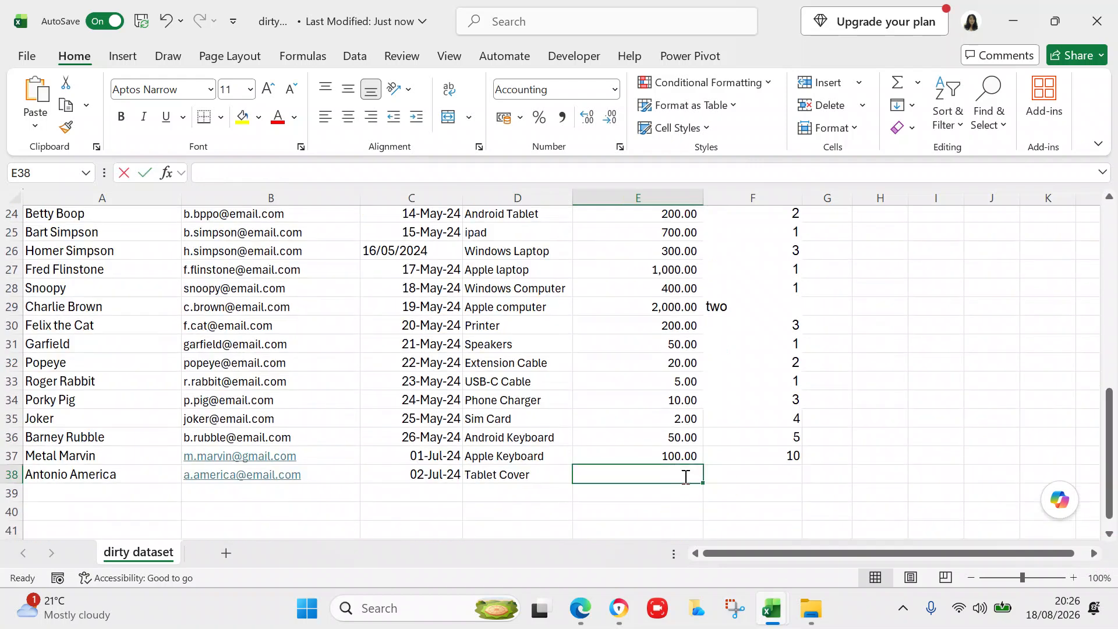
{"action": "type", "text": "20"}
{"action": "left_click", "coordinate": [755, 476]}
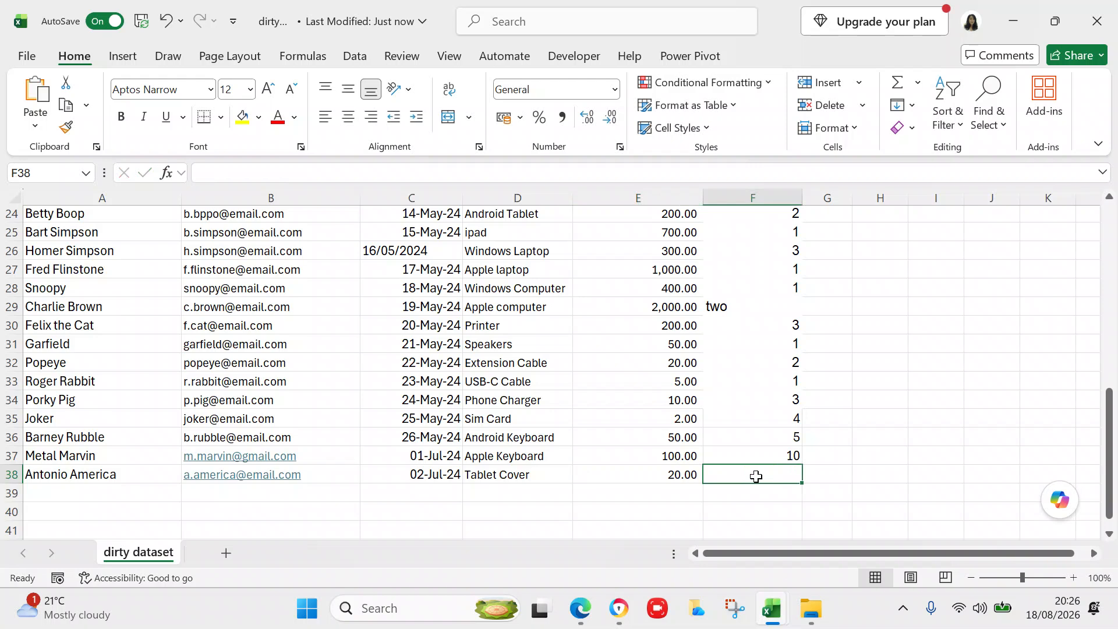
{"action": "type", "text": "2"}
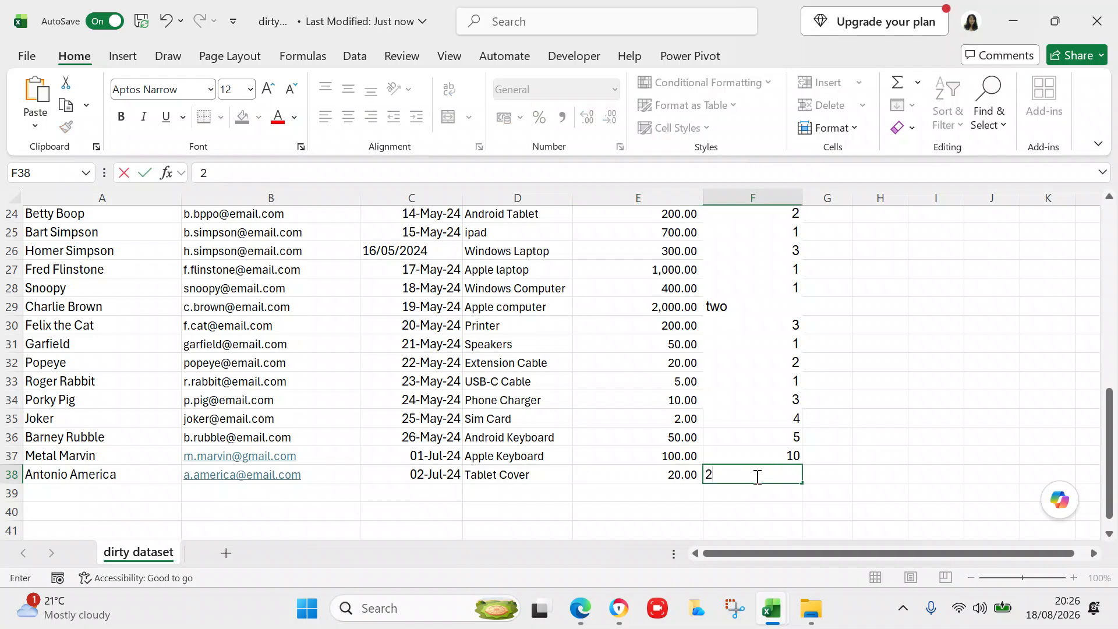
{"action": "left_click", "coordinate": [895, 485]}
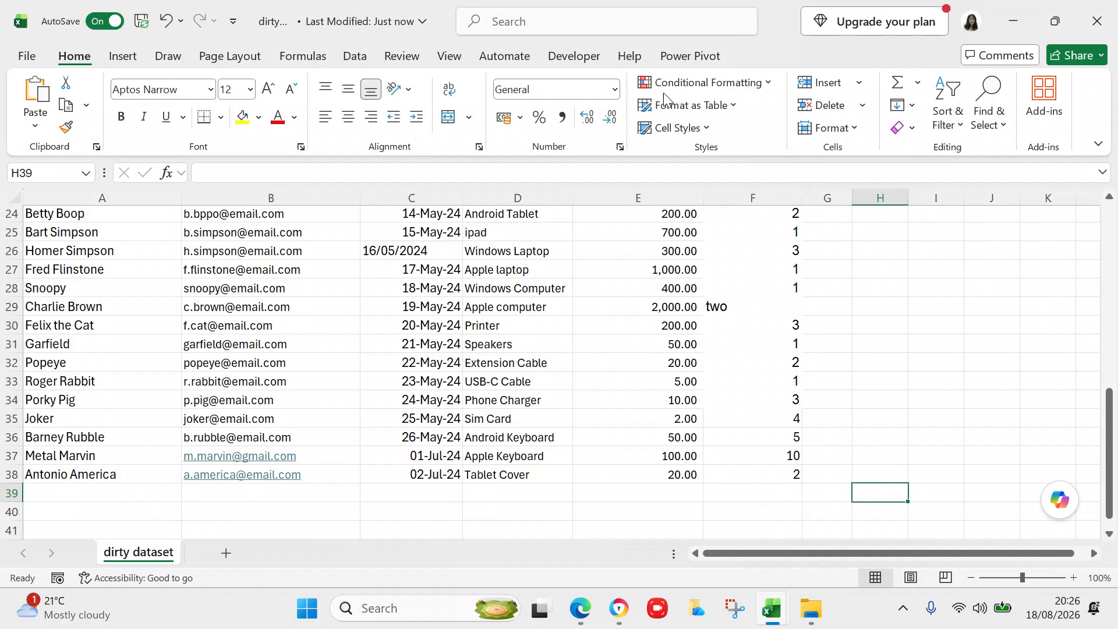
{"action": "left_click", "coordinate": [659, 17]}
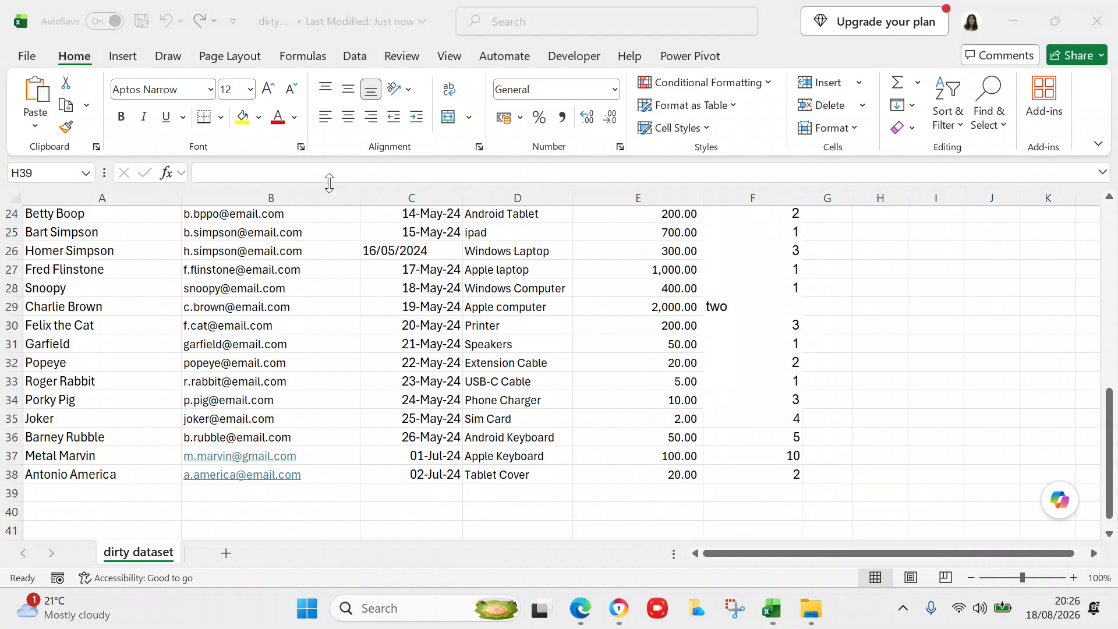
- Close the dirty data workbook via File, then select the dirty dataset query in Queries & Connections
{"action": "left_click", "coordinate": [27, 58]}
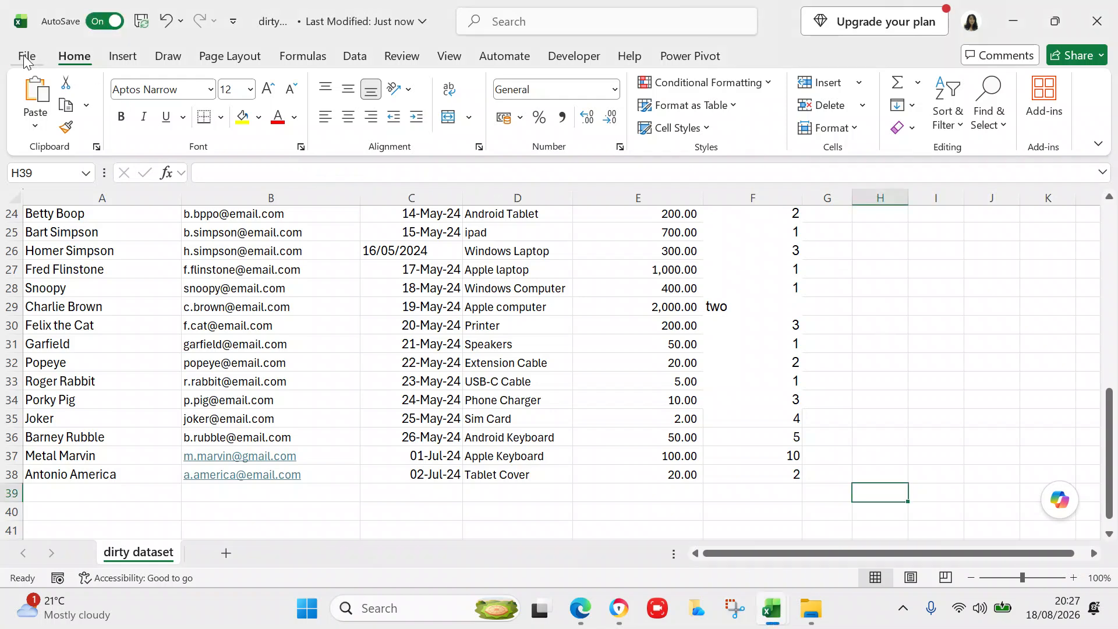
{"action": "left_click", "coordinate": [24, 56]}
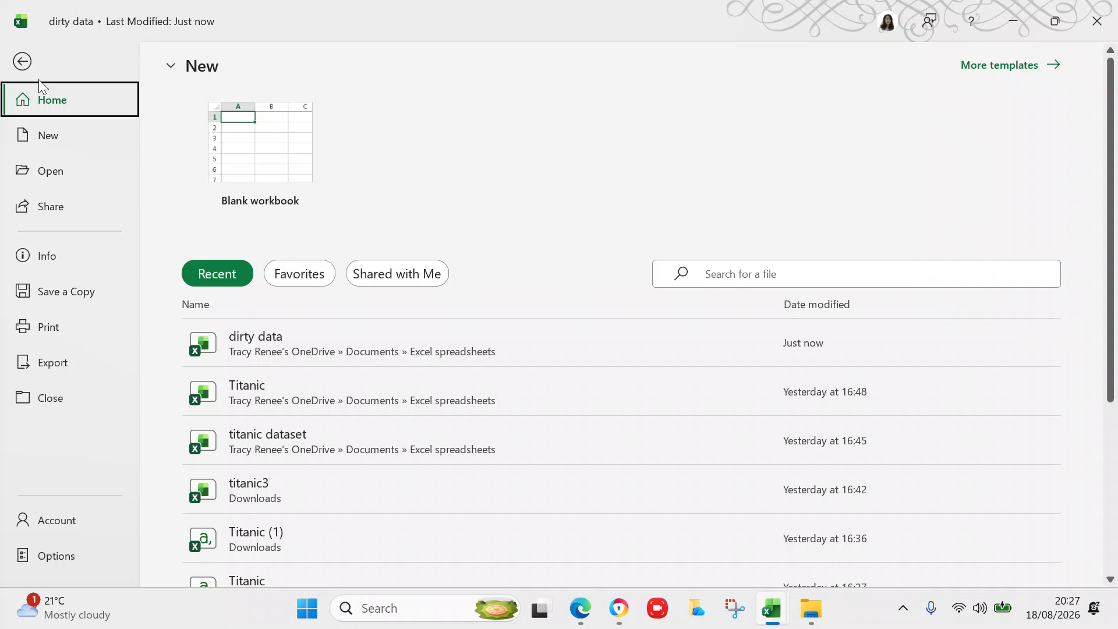
{"action": "left_click", "coordinate": [51, 398]}
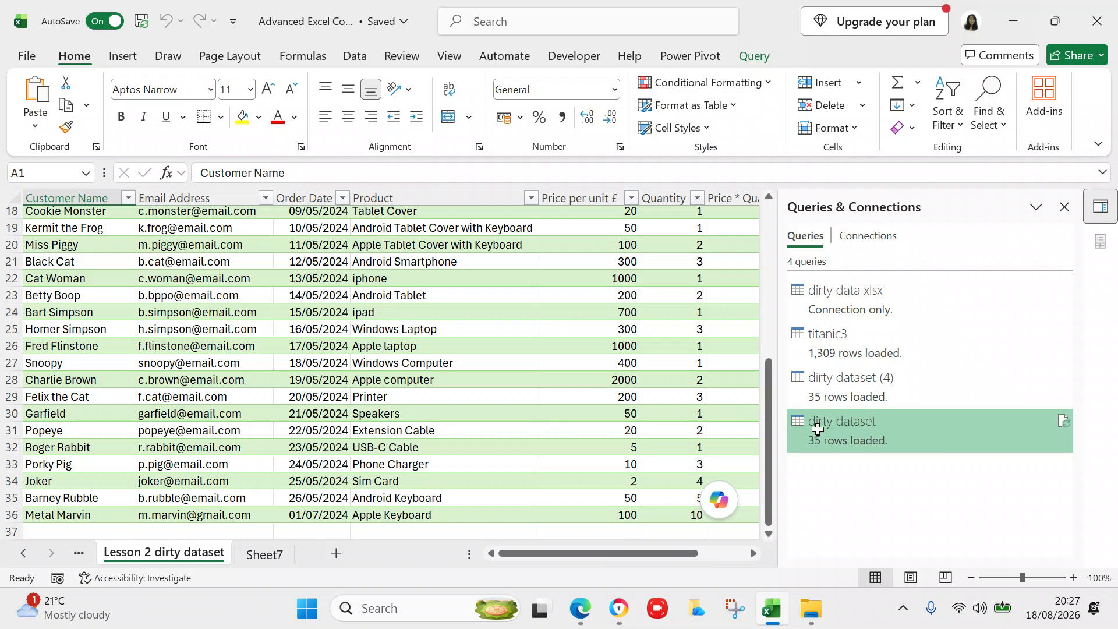
{"action": "left_click", "coordinate": [840, 438]}
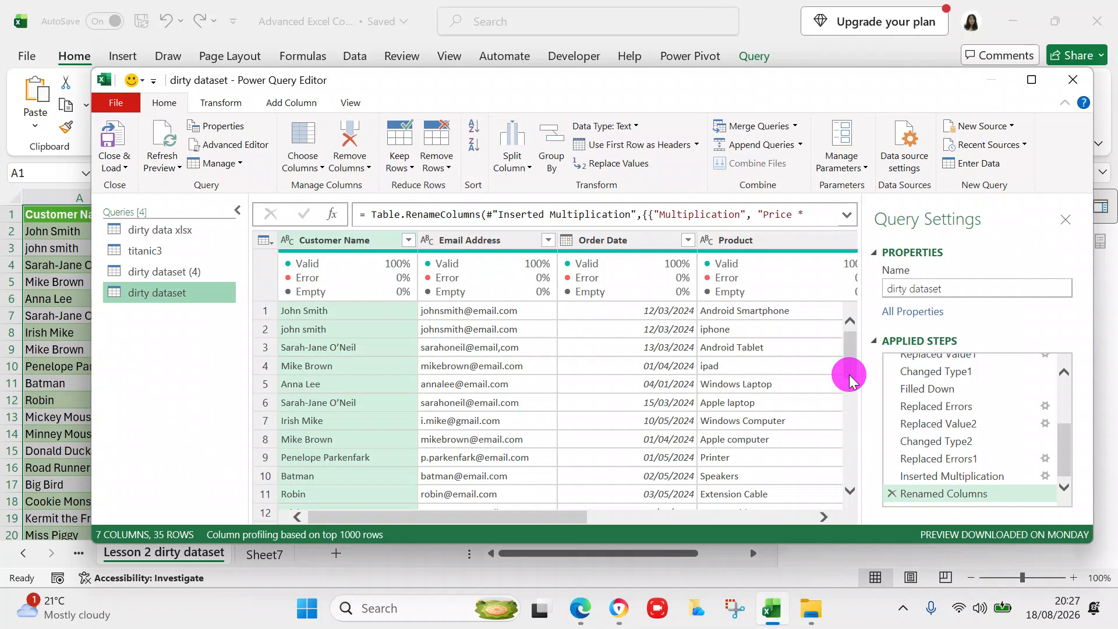
- Refresh the query preview and scroll across to the Price * Quantity column
{"action": "left_click_drag", "start_coordinate": [849, 379], "coordinate": [856, 500]}
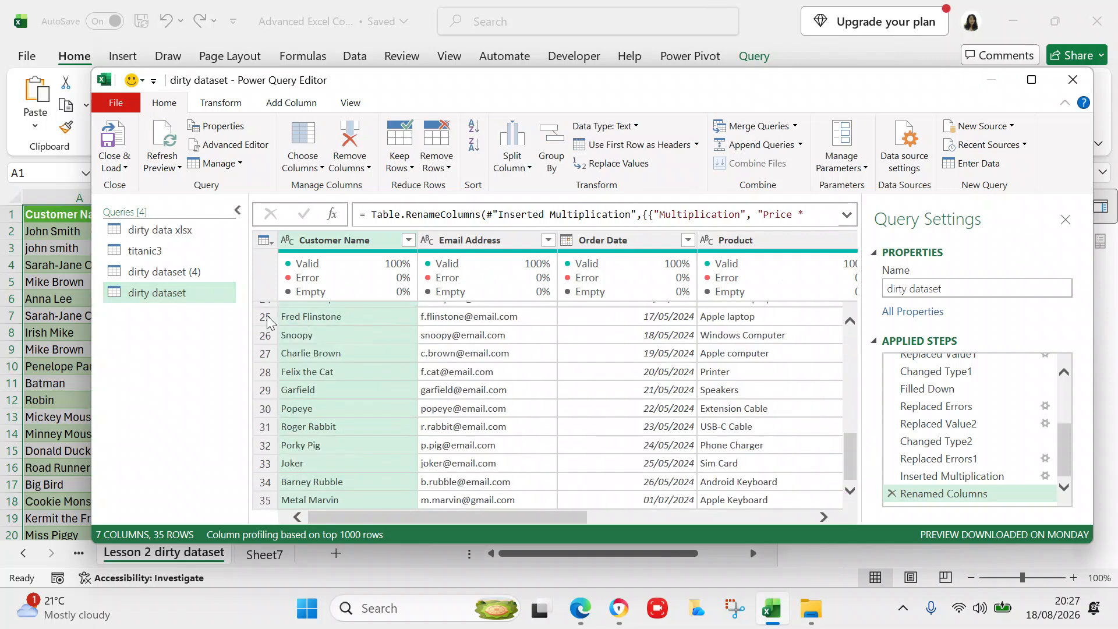
{"action": "left_click", "coordinate": [179, 167]}
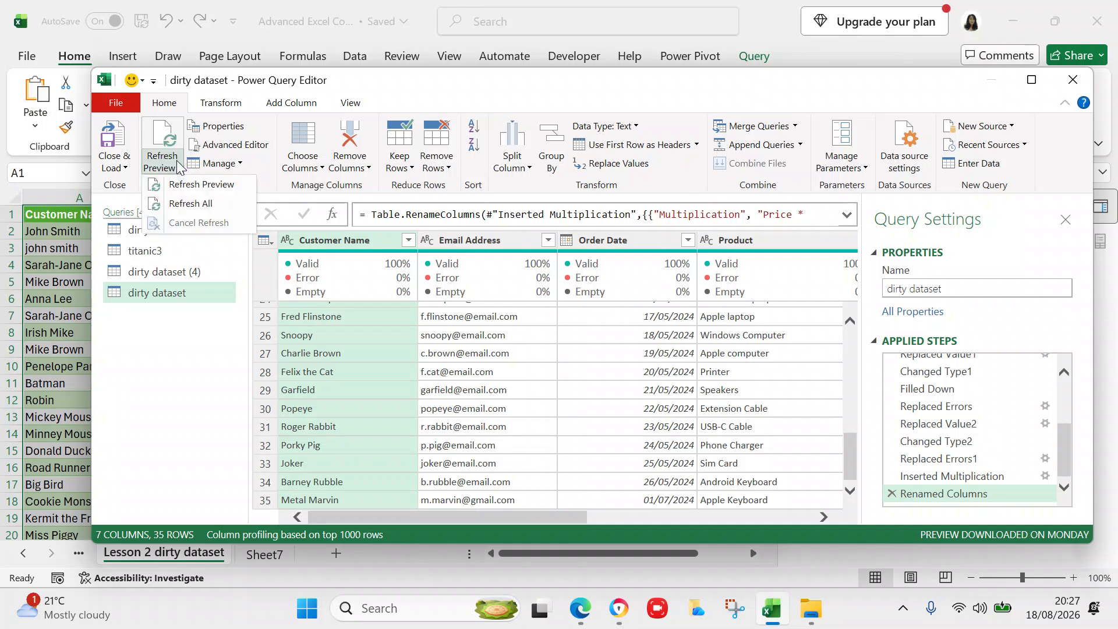
{"action": "left_click", "coordinate": [181, 186]}
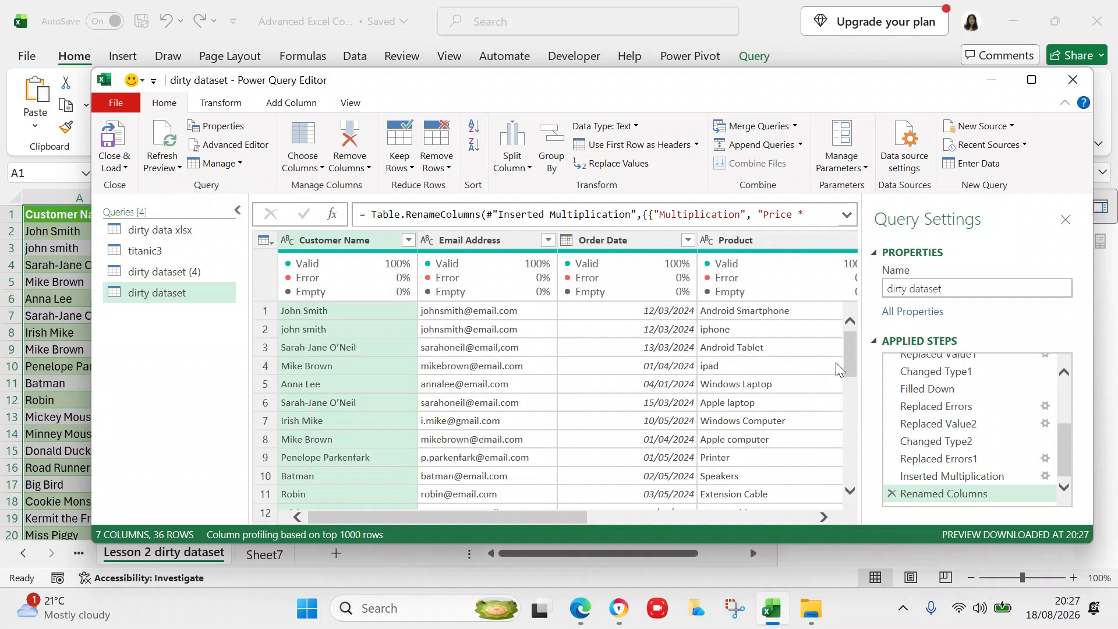
{"action": "left_click_drag", "start_coordinate": [850, 364], "coordinate": [863, 507]}
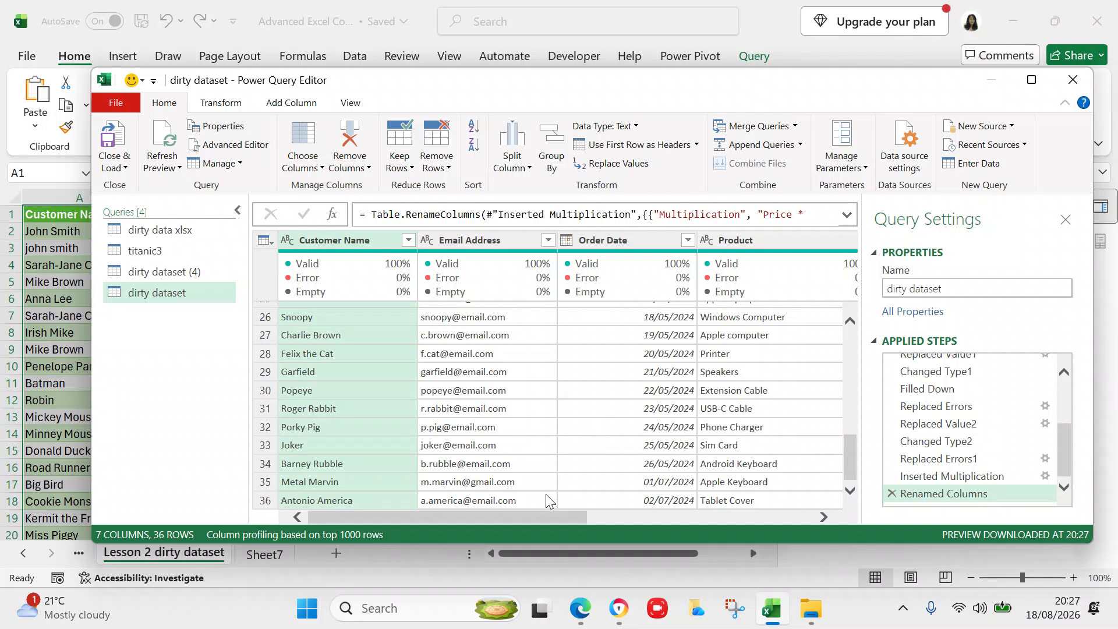
{"action": "left_click", "coordinate": [818, 516]}
{"action": "left_click", "coordinate": [818, 515]}
{"action": "left_click", "coordinate": [818, 516]}
{"action": "left_click", "coordinate": [819, 516]}
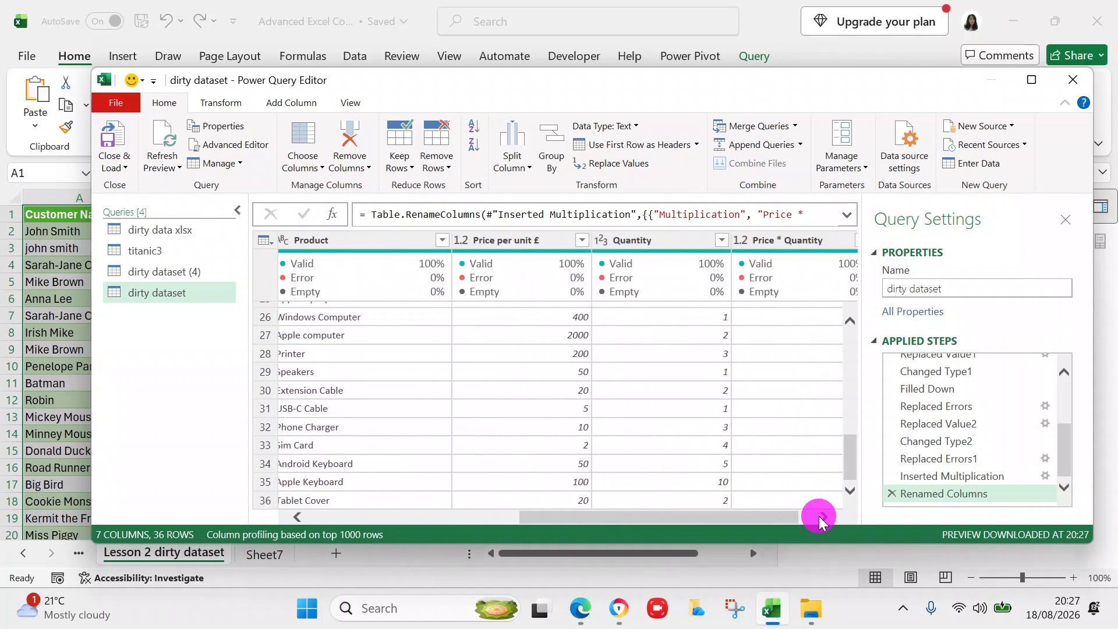
{"action": "left_click", "coordinate": [818, 516]}
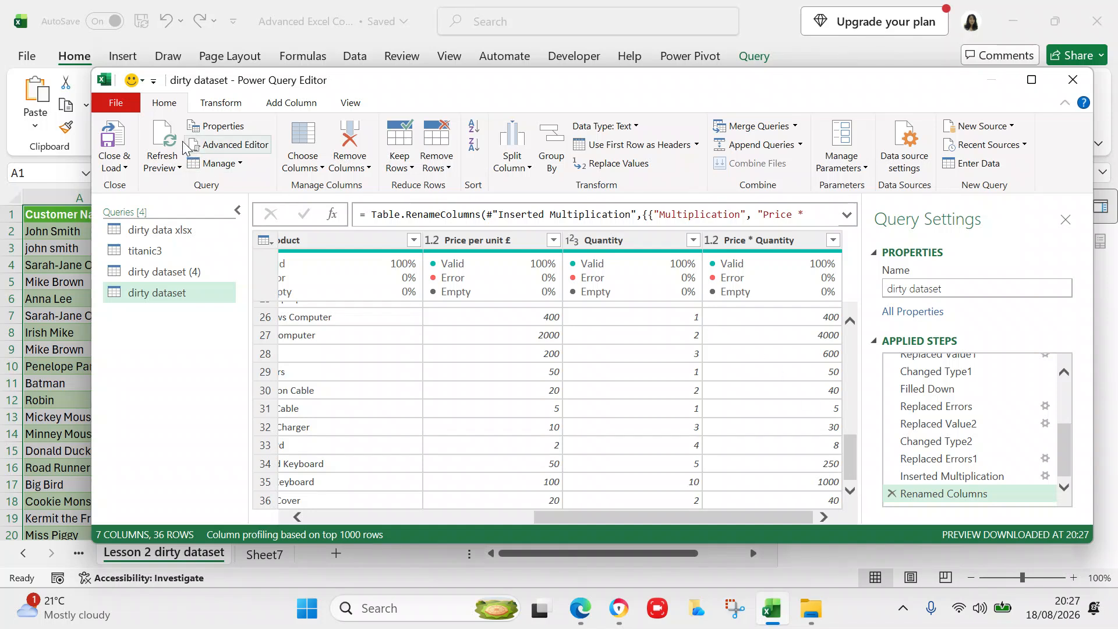
- Refresh the preview again, check the rows and columns, then Close & Load
{"action": "left_click", "coordinate": [174, 167]}
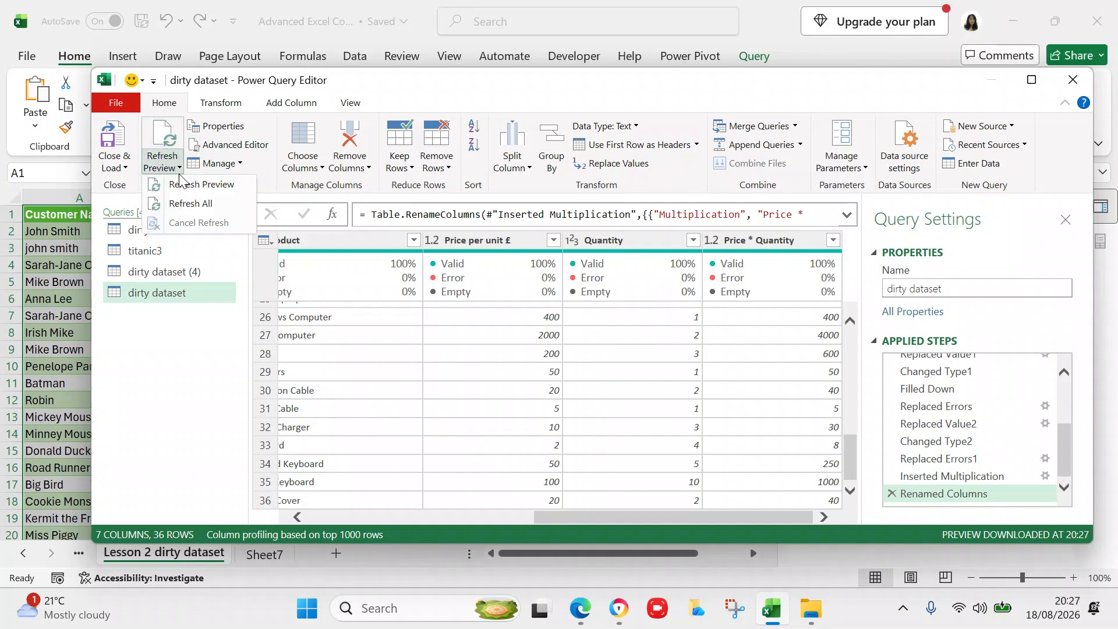
{"action": "left_click", "coordinate": [184, 205]}
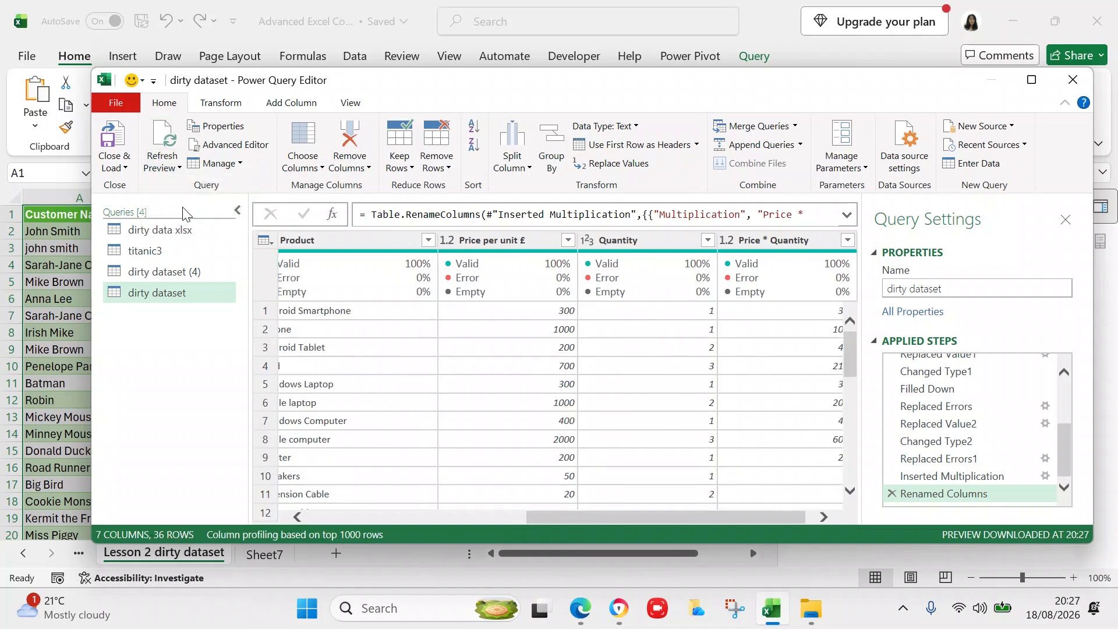
{"action": "left_click", "coordinate": [585, 518]}
{"action": "left_click_drag", "start_coordinate": [584, 518], "coordinate": [295, 517]}
{"action": "left_click_drag", "start_coordinate": [853, 355], "coordinate": [854, 480]}
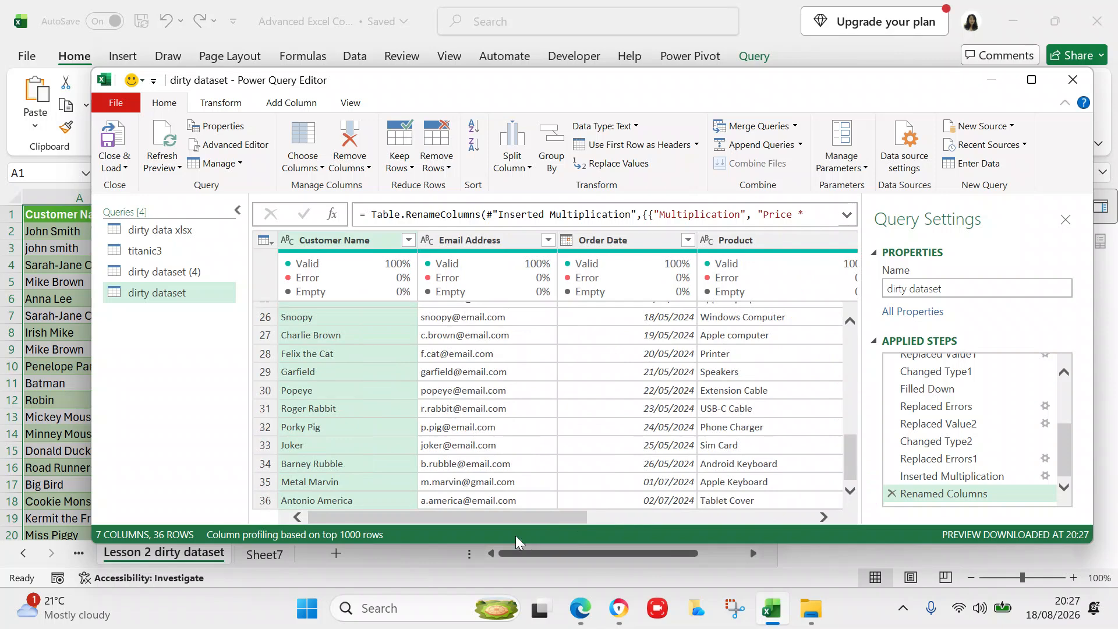
{"action": "left_click_drag", "start_coordinate": [509, 519], "coordinate": [773, 521]}
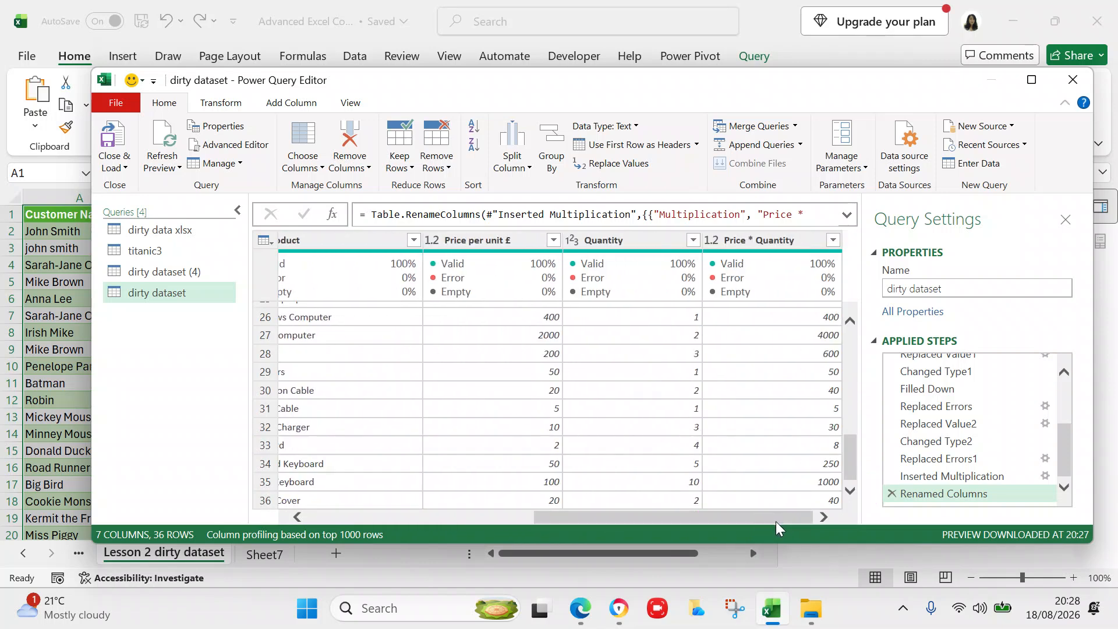
{"action": "left_click_drag", "start_coordinate": [771, 516], "coordinate": [467, 496]}
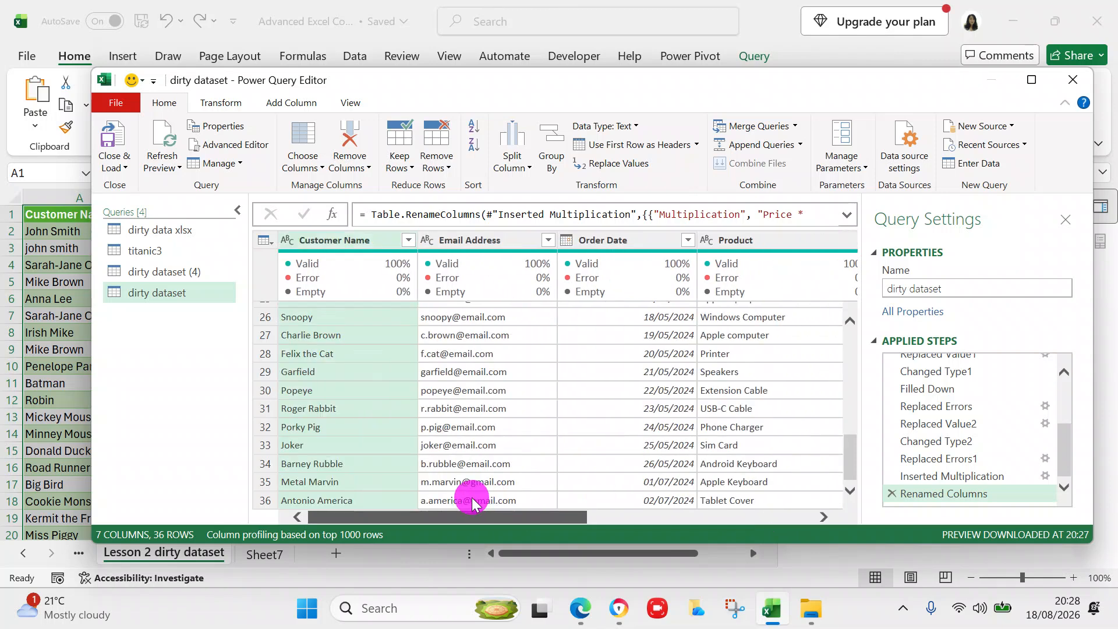
{"action": "left_click", "coordinate": [113, 146]}
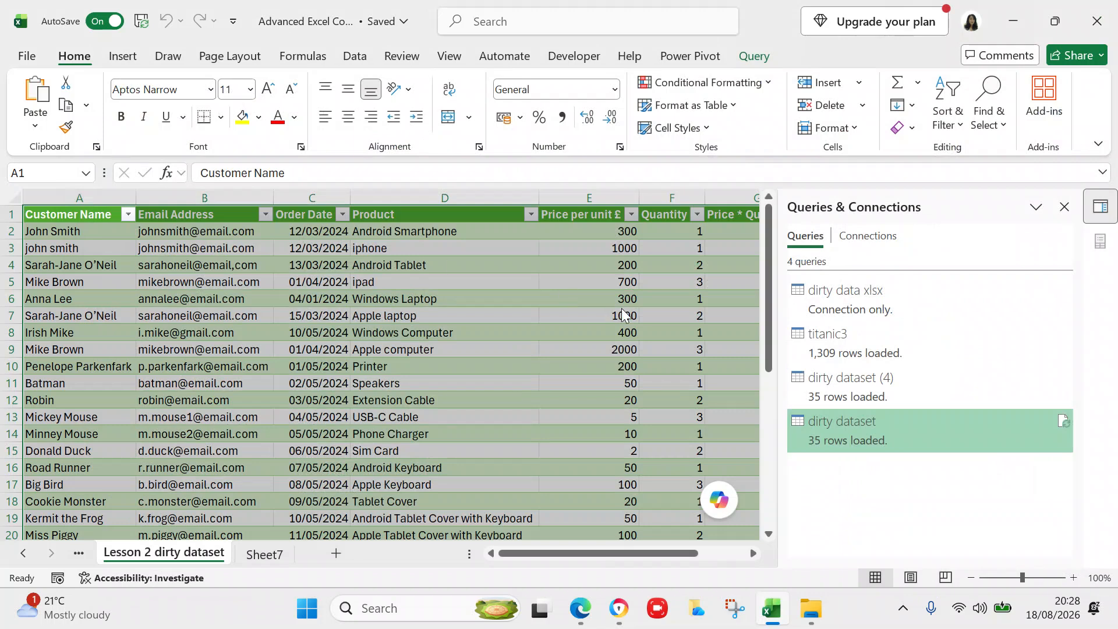
- Reopen the dirty dataset query in Power Query Editor and enlarge its data grid
{"action": "double_click", "coordinate": [829, 421]}
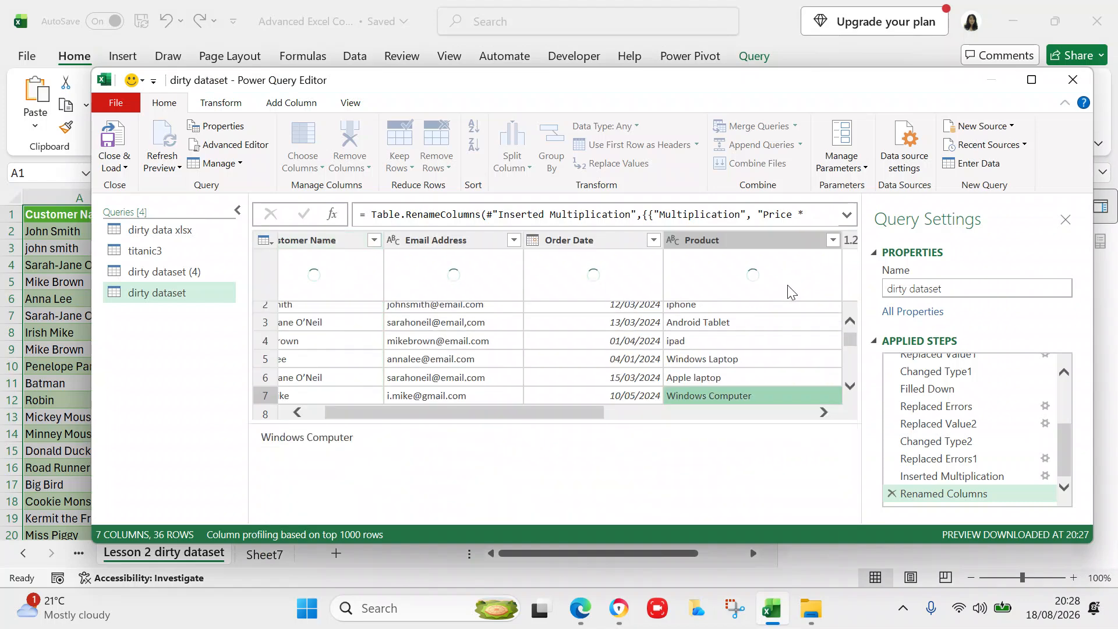
{"action": "left_click", "coordinate": [611, 423]}
{"action": "left_click_drag", "start_coordinate": [612, 423], "coordinate": [601, 511]}
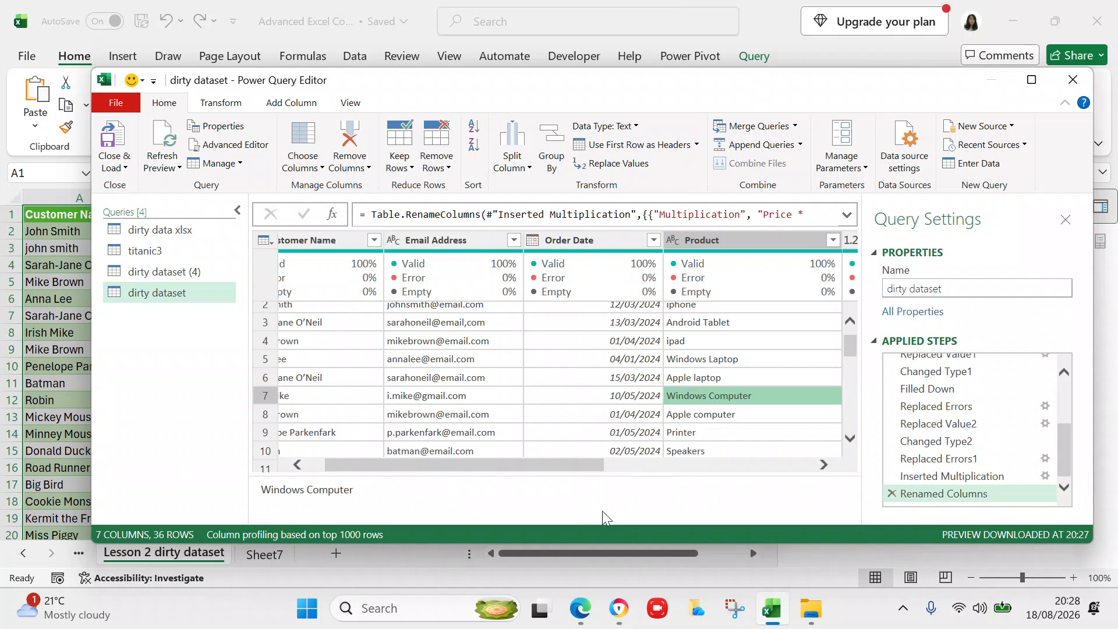
{"action": "left_click_drag", "start_coordinate": [482, 468], "coordinate": [346, 466]}
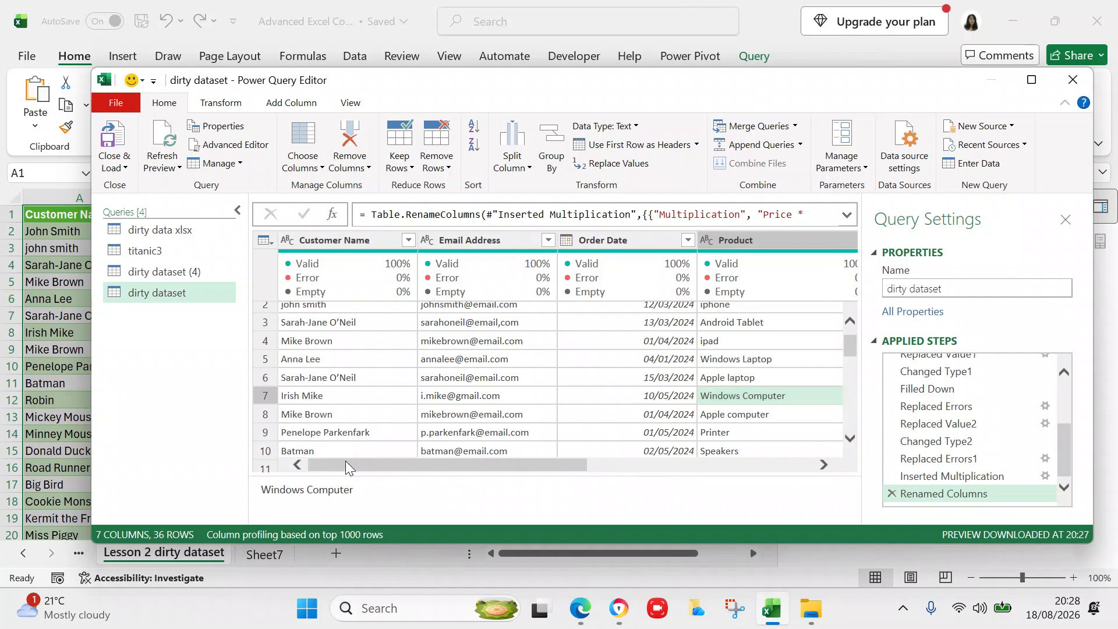
{"action": "left_click_drag", "start_coordinate": [851, 340], "coordinate": [845, 465]}
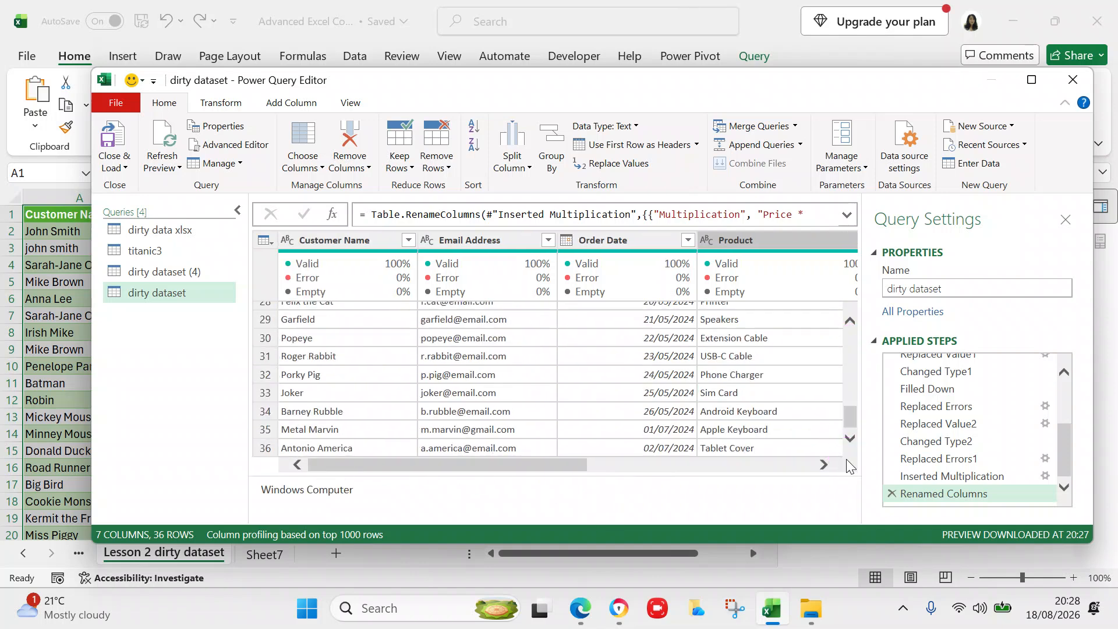
- Refresh All previews, check rows through 36 and the Price * Quantity column, then Close & Load
{"action": "left_click", "coordinate": [180, 167]}
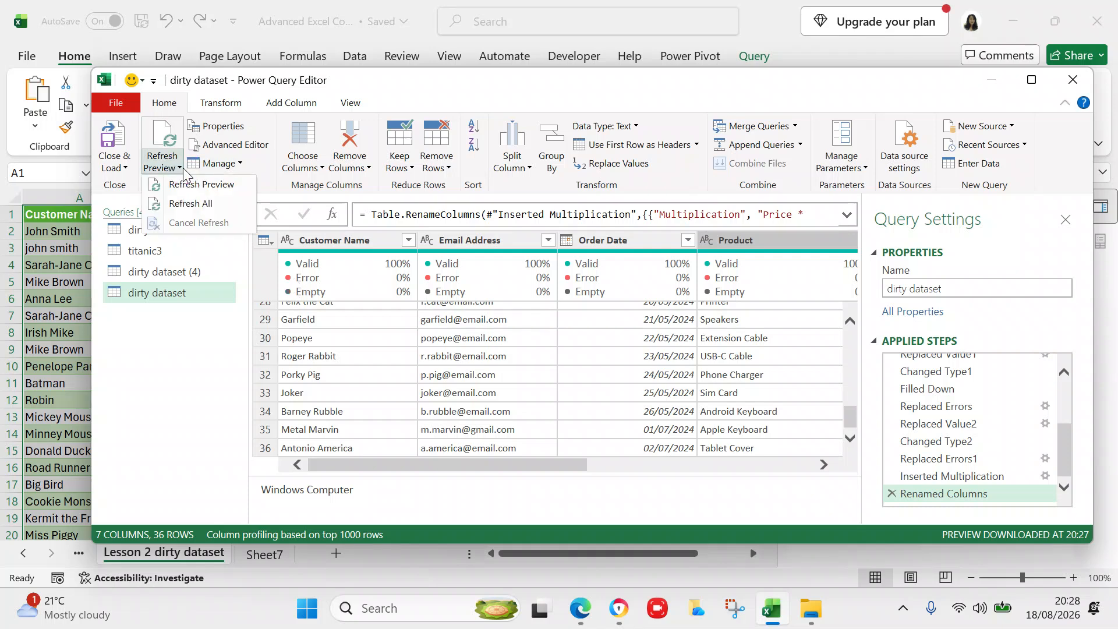
{"action": "left_click", "coordinate": [185, 205]}
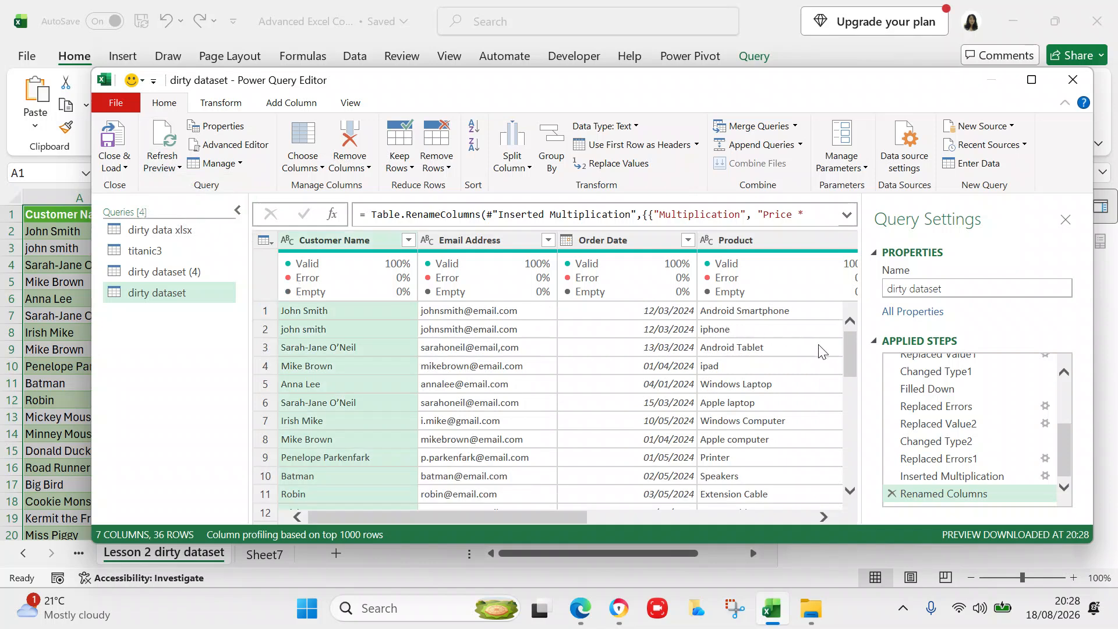
{"action": "left_click_drag", "start_coordinate": [850, 366], "coordinate": [857, 472]}
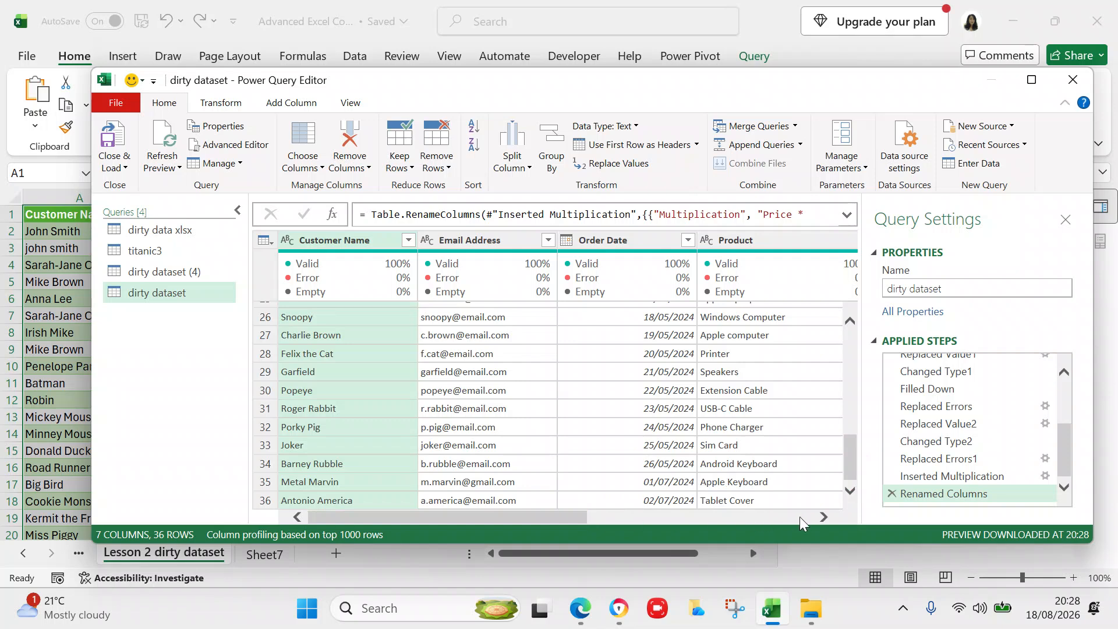
{"action": "left_click", "coordinate": [827, 515]}
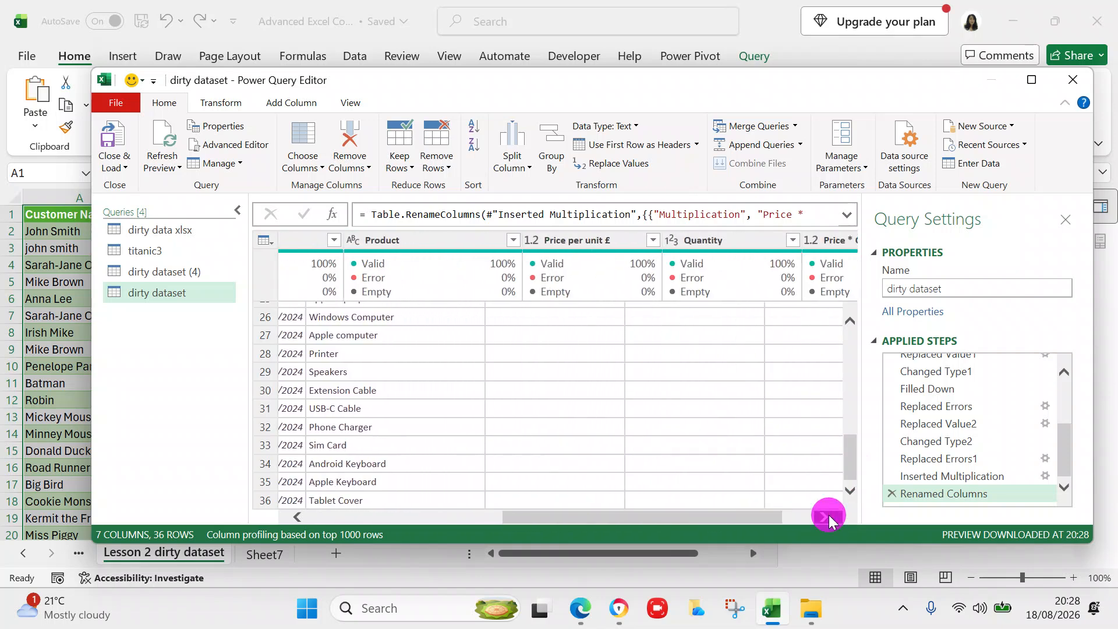
{"action": "left_click", "coordinate": [829, 515]}
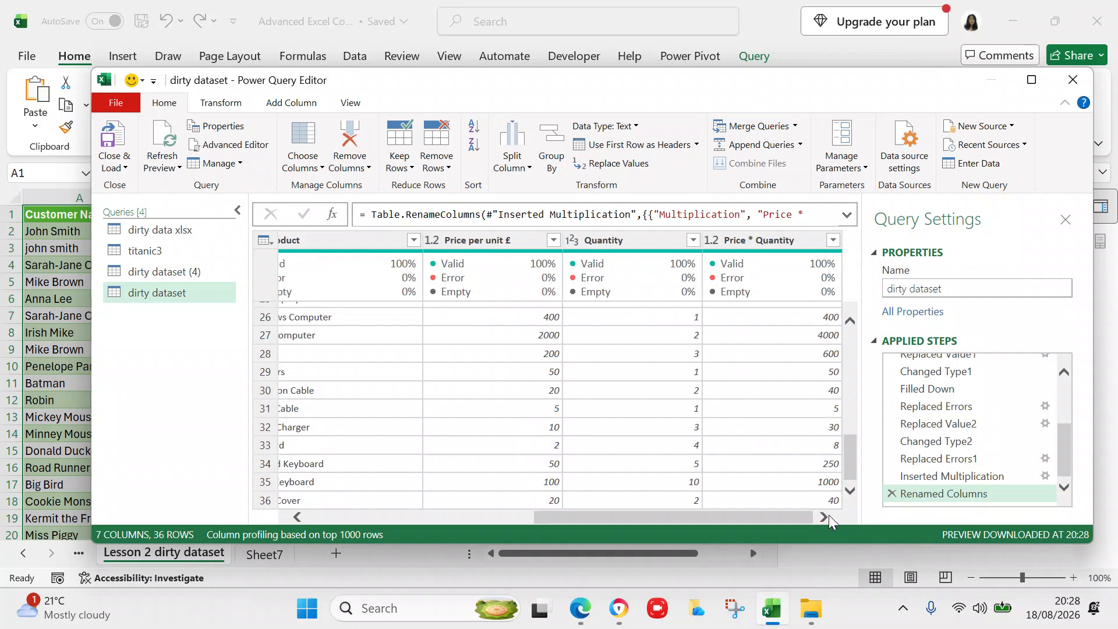
{"action": "left_click_drag", "start_coordinate": [729, 518], "coordinate": [502, 524]}
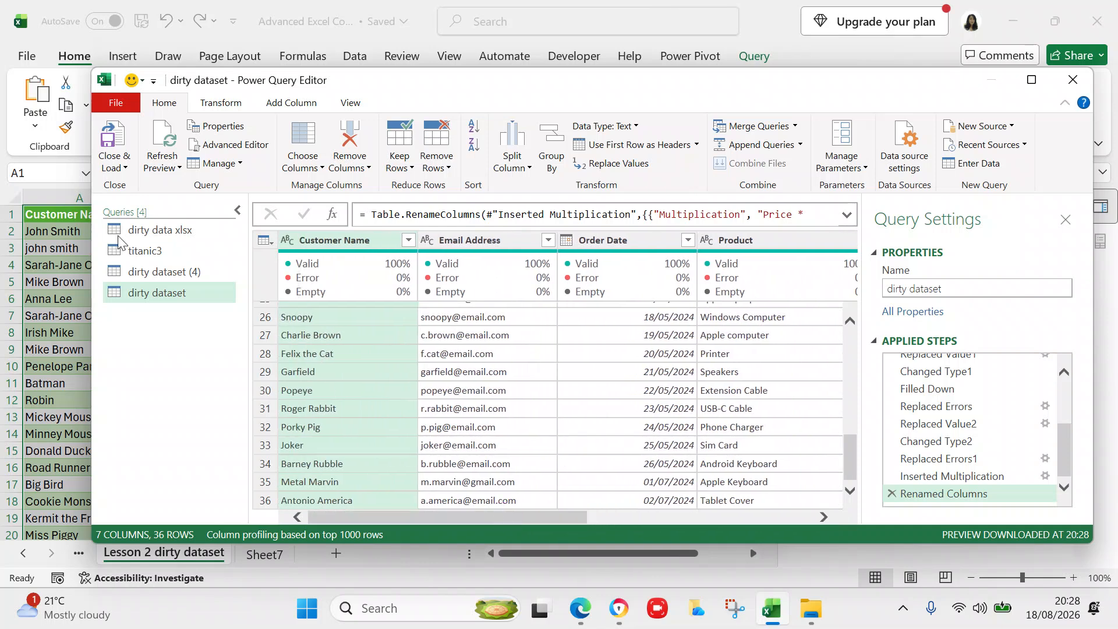
{"action": "left_click", "coordinate": [120, 153]}
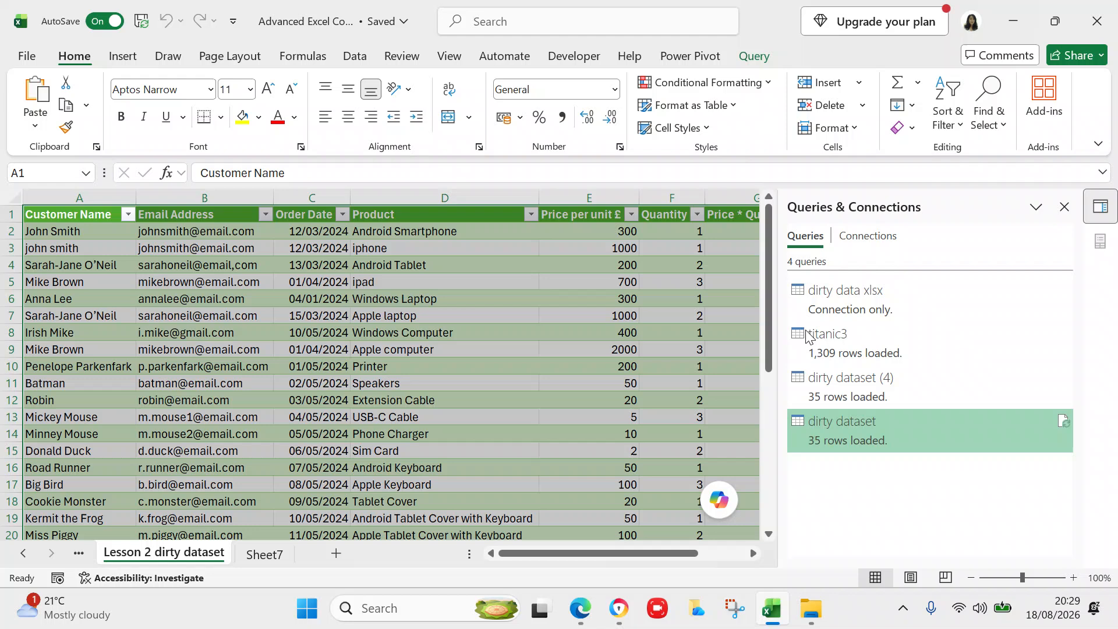
- Reopen the dirty dataset query in Power Query Editor and refresh all previews, still 36 rows
{"action": "double_click", "coordinate": [868, 429]}
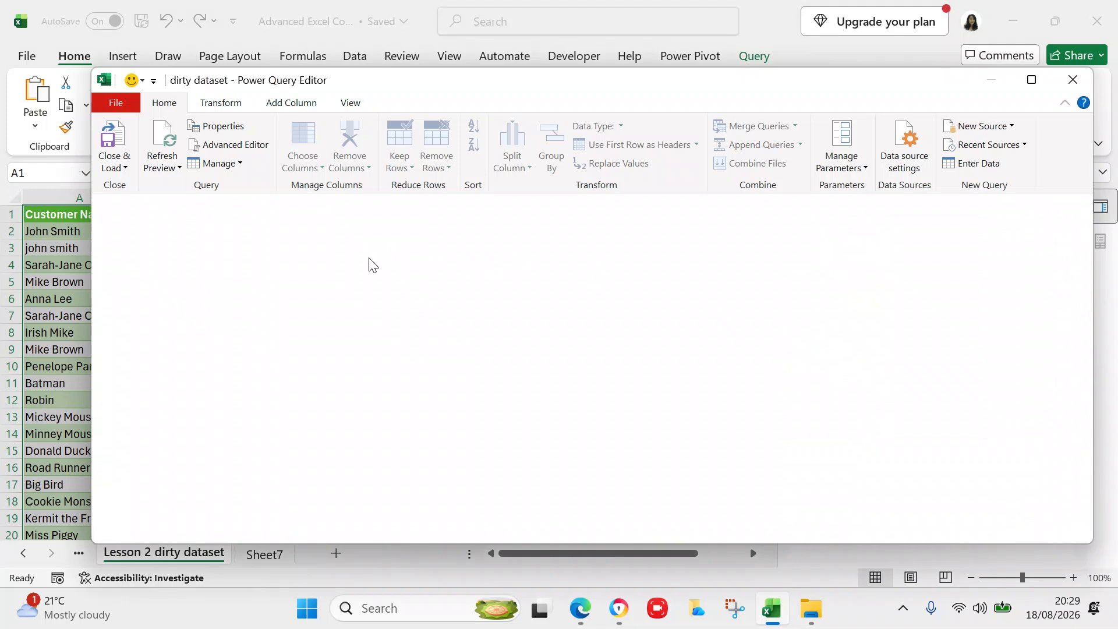
{"action": "left_click_drag", "start_coordinate": [849, 337], "coordinate": [864, 476]}
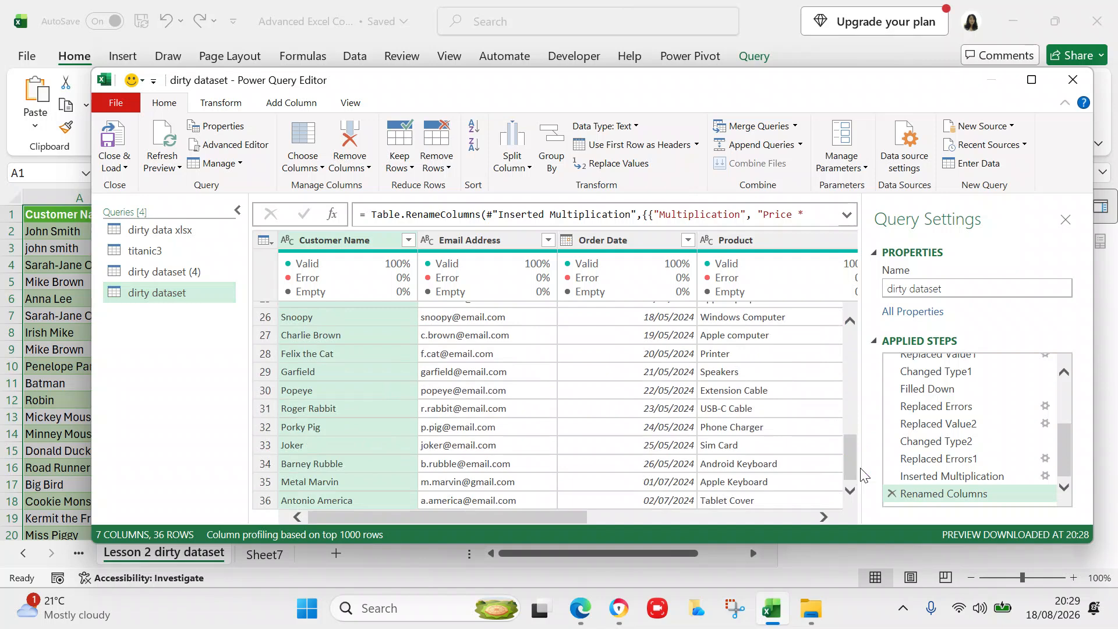
{"action": "left_click", "coordinate": [175, 167]}
{"action": "left_click", "coordinate": [192, 211]}
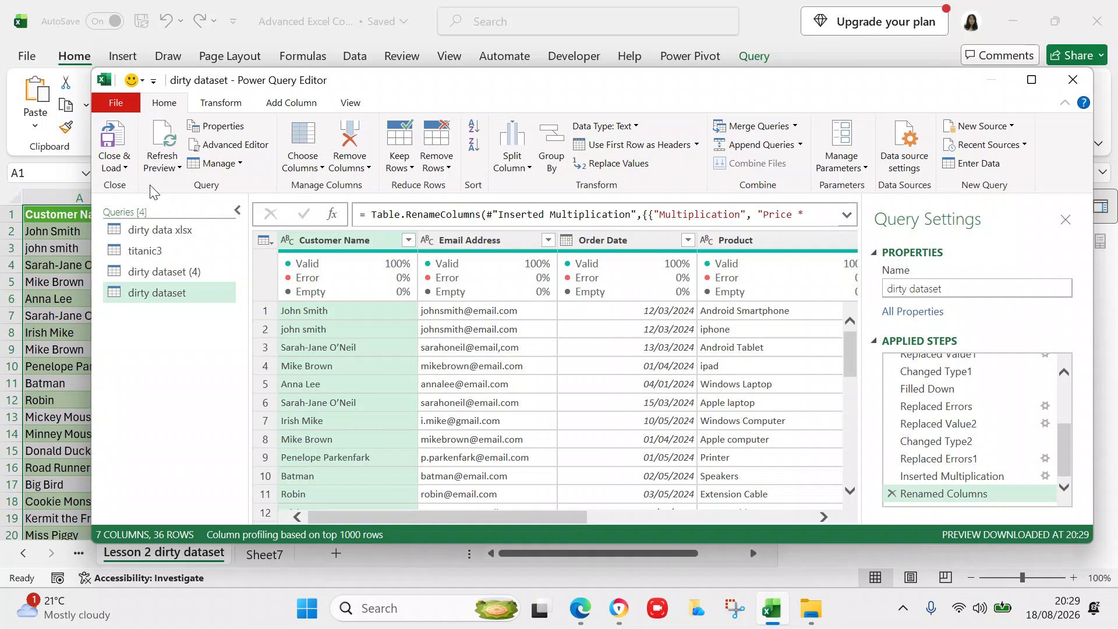
- Check the dirty dataset query's name and actions without changing anything, then close the editor
{"action": "double_click", "coordinate": [163, 293]}
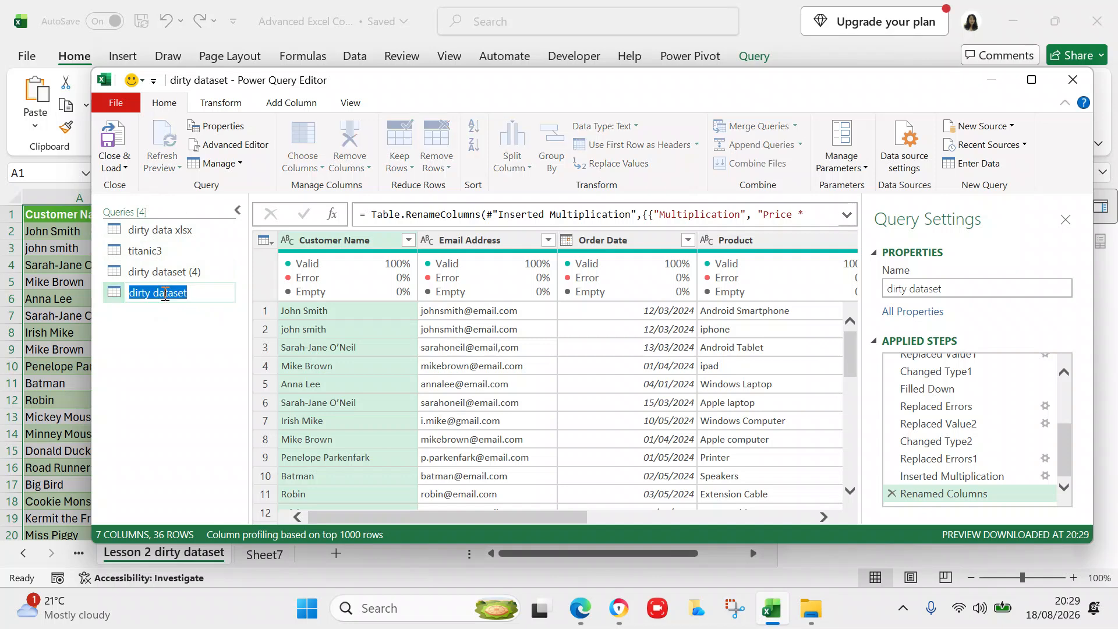
{"action": "left_click", "coordinate": [163, 329]}
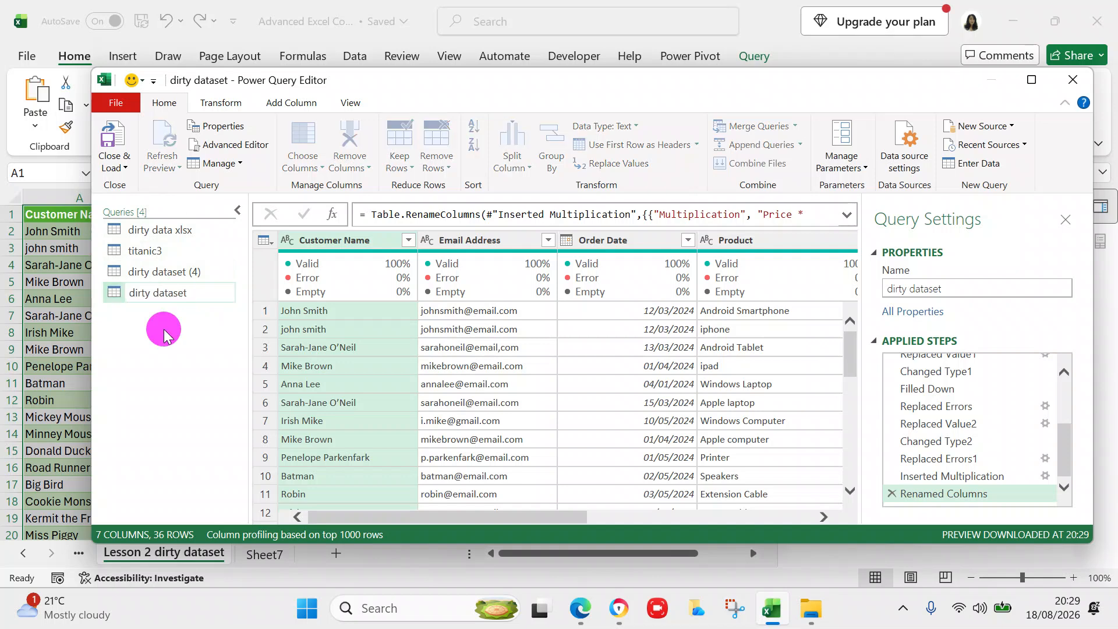
{"action": "left_click", "coordinate": [115, 296]}
{"action": "right_click", "coordinate": [115, 295]}
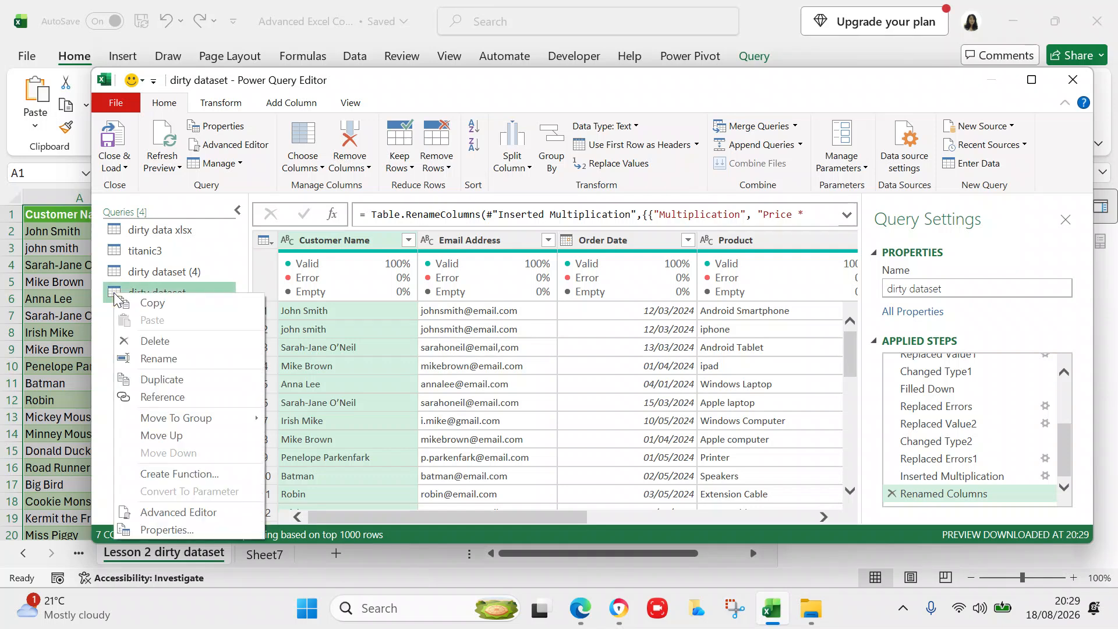
{"action": "left_click", "coordinate": [104, 333]}
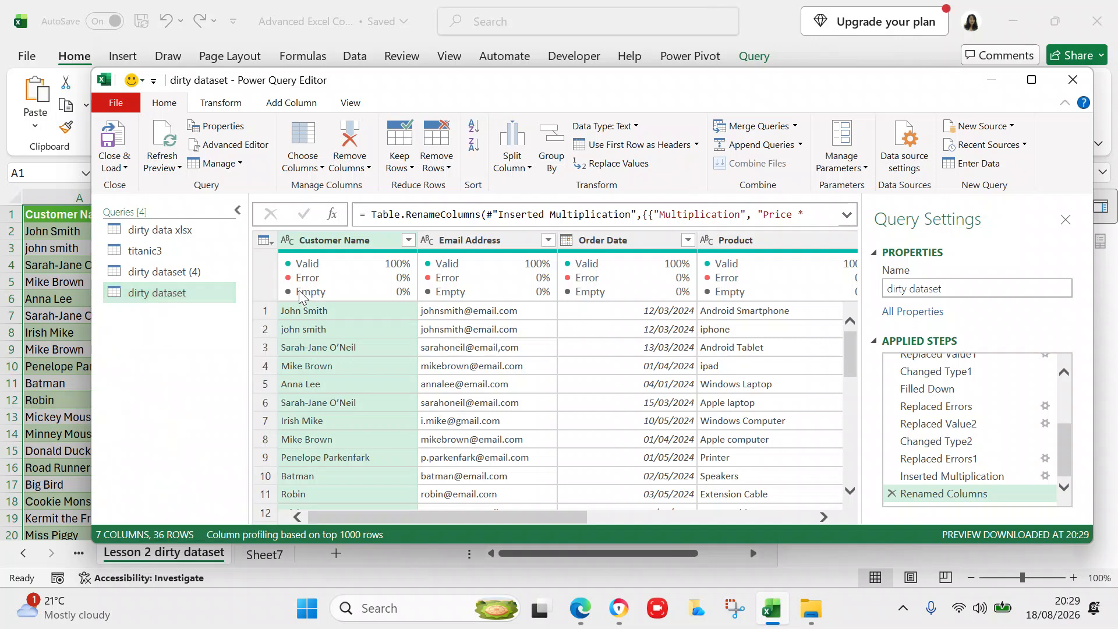
{"action": "left_click", "coordinate": [120, 169]}
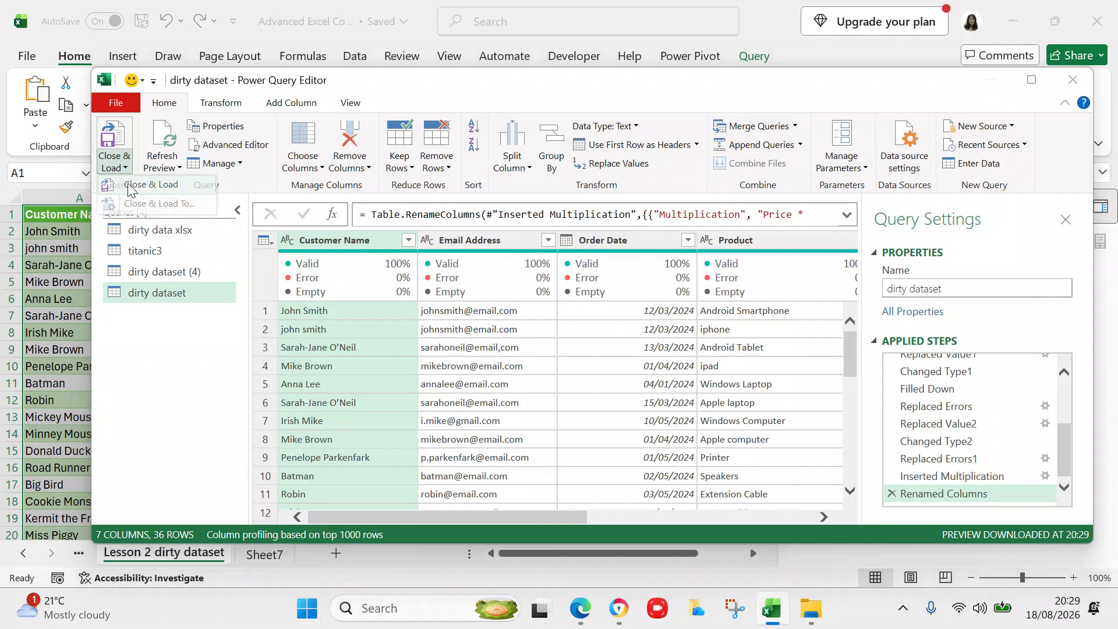
- Load the query back to the worksheet and confirm the table still ends with Metal Marvin
{"action": "left_click", "coordinate": [128, 185]}
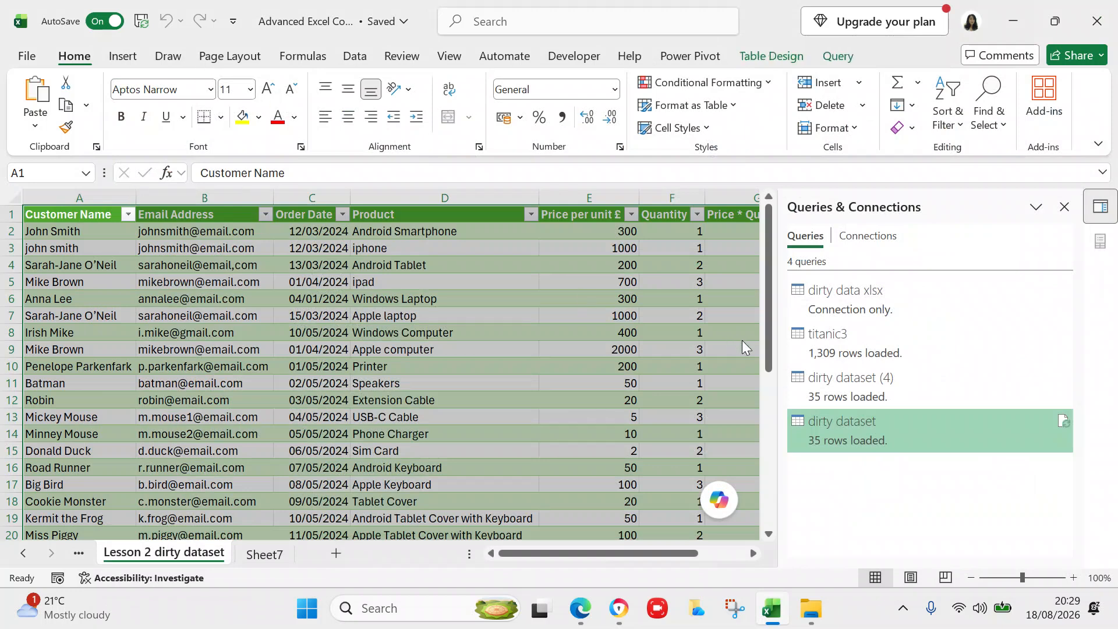
{"action": "left_click_drag", "start_coordinate": [767, 355], "coordinate": [773, 540]}
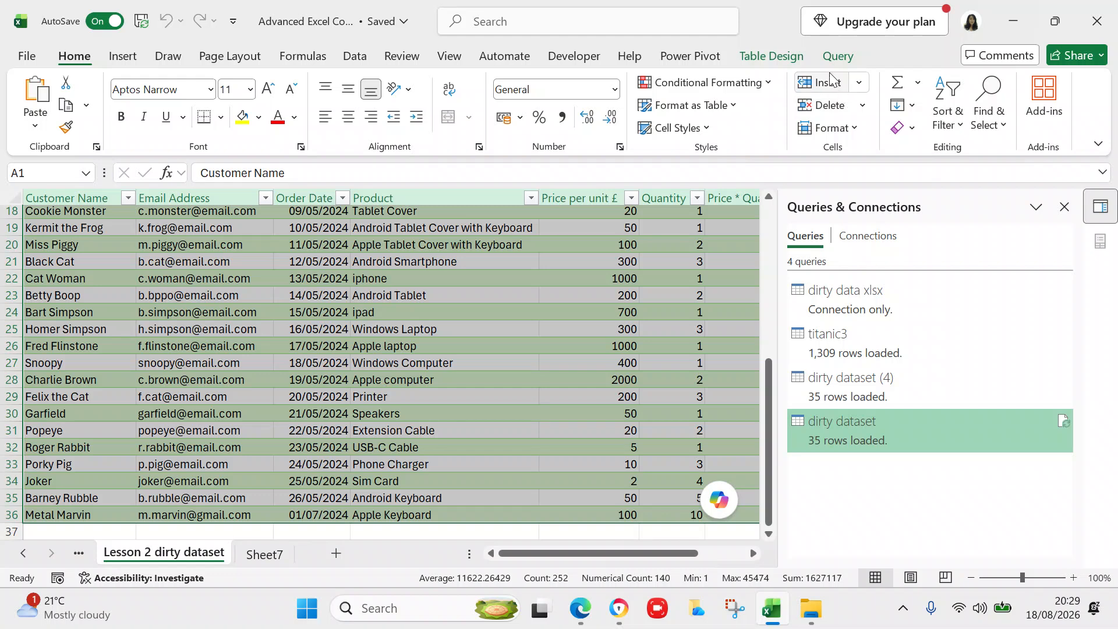
{"action": "left_click", "coordinate": [795, 58]}
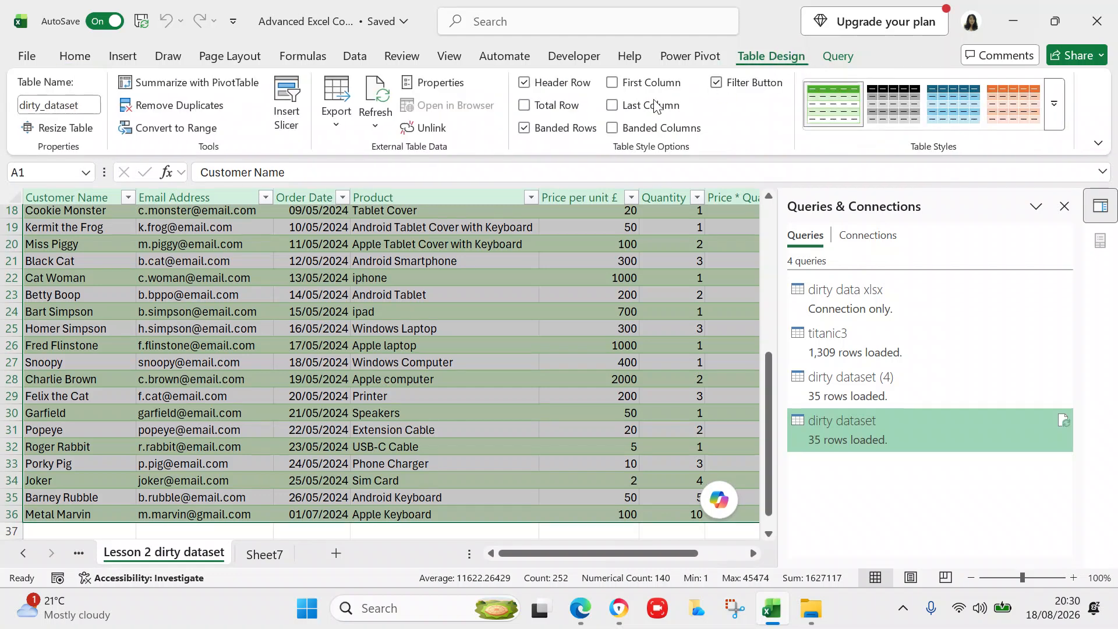
{"action": "left_click", "coordinate": [357, 58]}
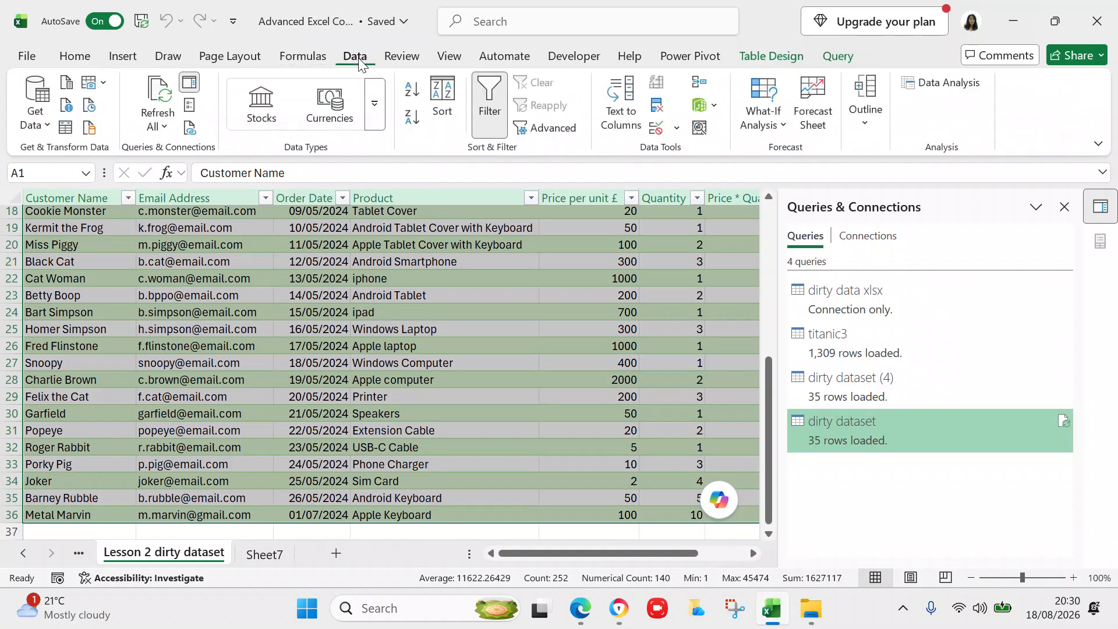
- Run Data > Refresh All so the table loads 36 rows, with the Antonio America Tablet Cover order at row 37
{"action": "left_click", "coordinate": [168, 128]}
{"action": "left_click", "coordinate": [168, 128]}
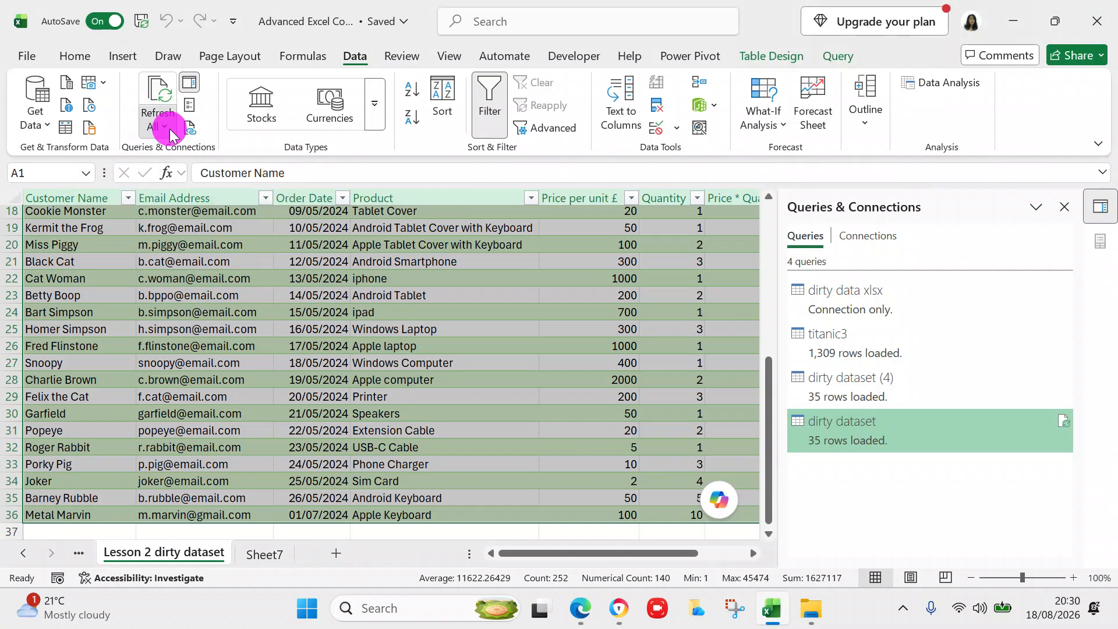
{"action": "left_click", "coordinate": [168, 128]}
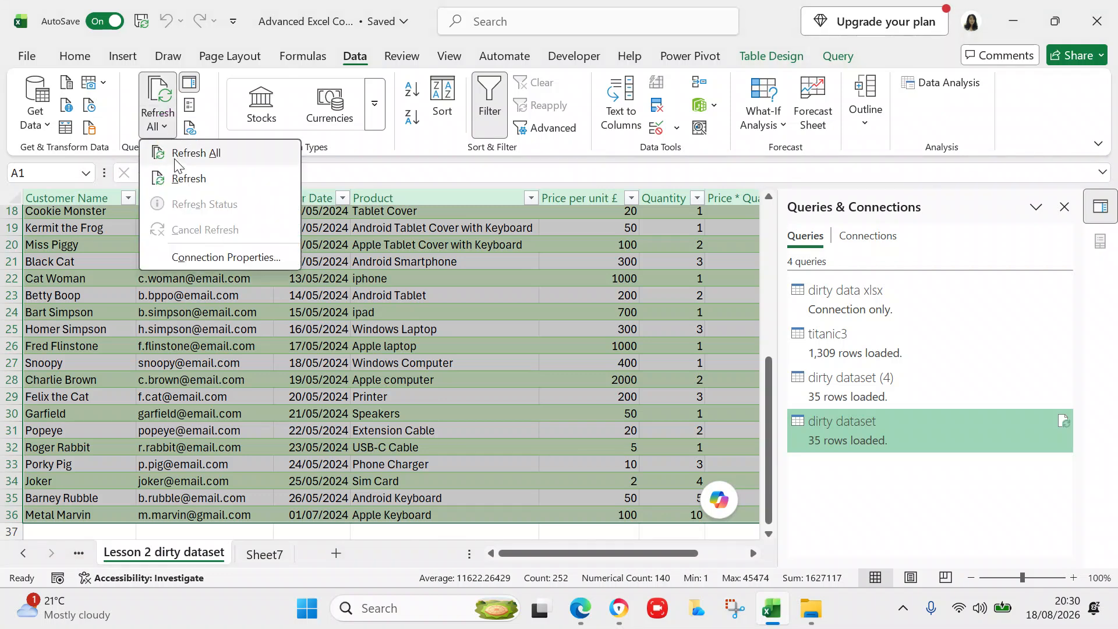
{"action": "left_click", "coordinate": [173, 153]}
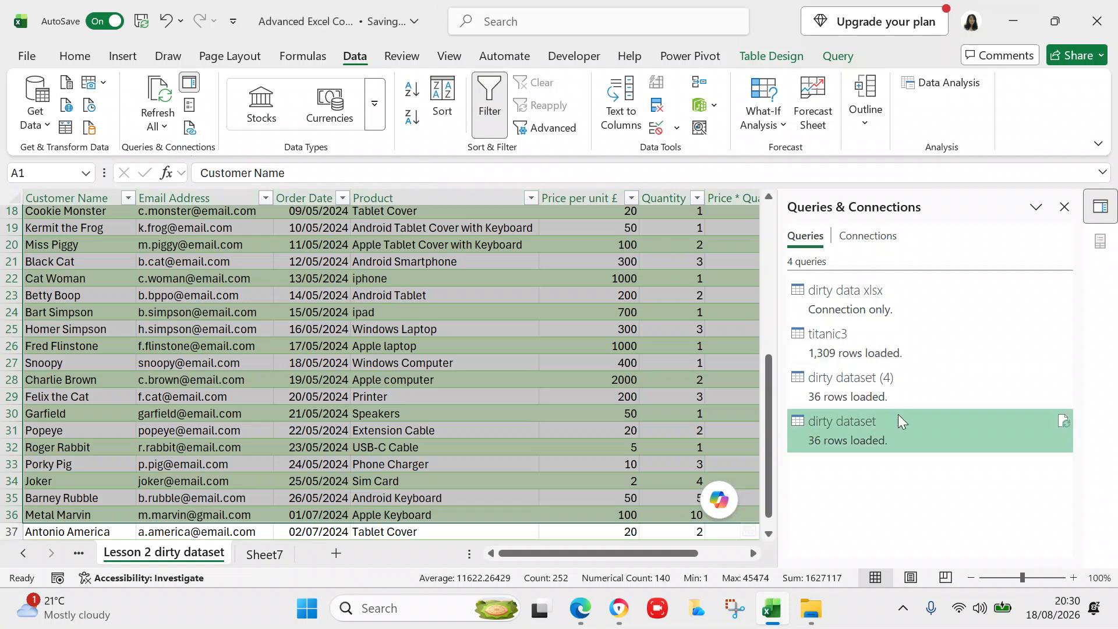
{"action": "mouse_move", "coordinate": [897, 421]}
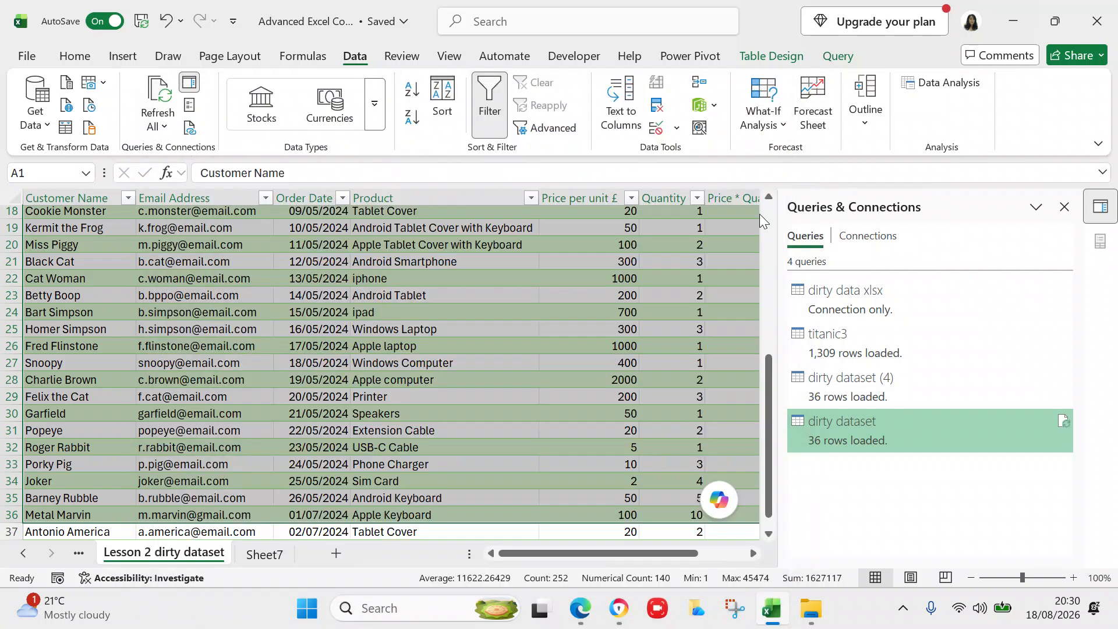
{"action": "left_click", "coordinate": [690, 328]}
{"action": "left_click_drag", "start_coordinate": [768, 472], "coordinate": [772, 548]}
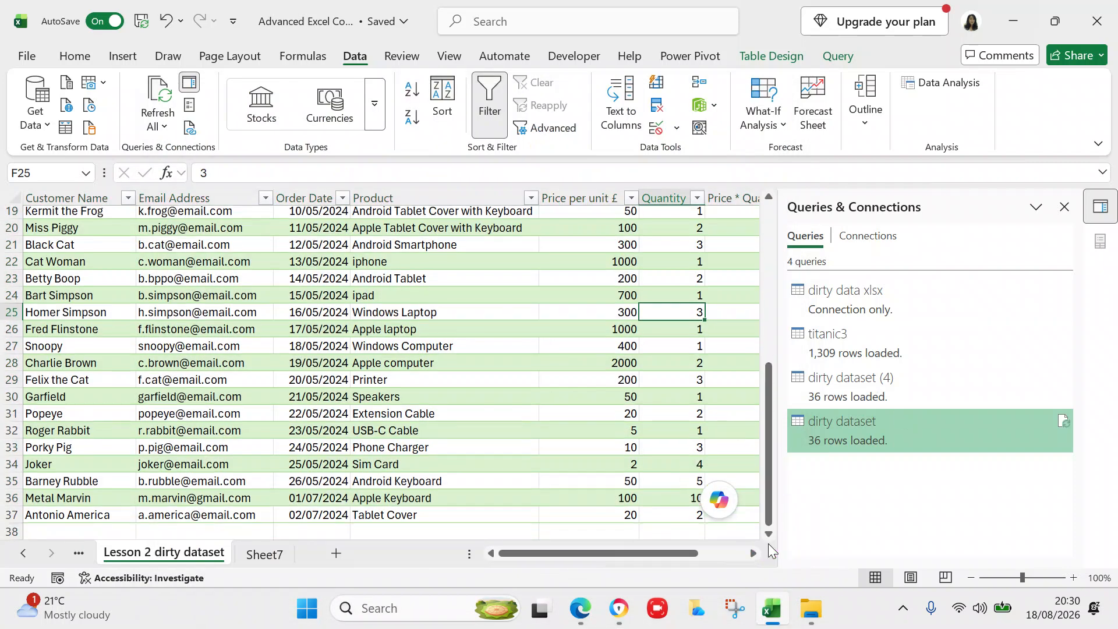
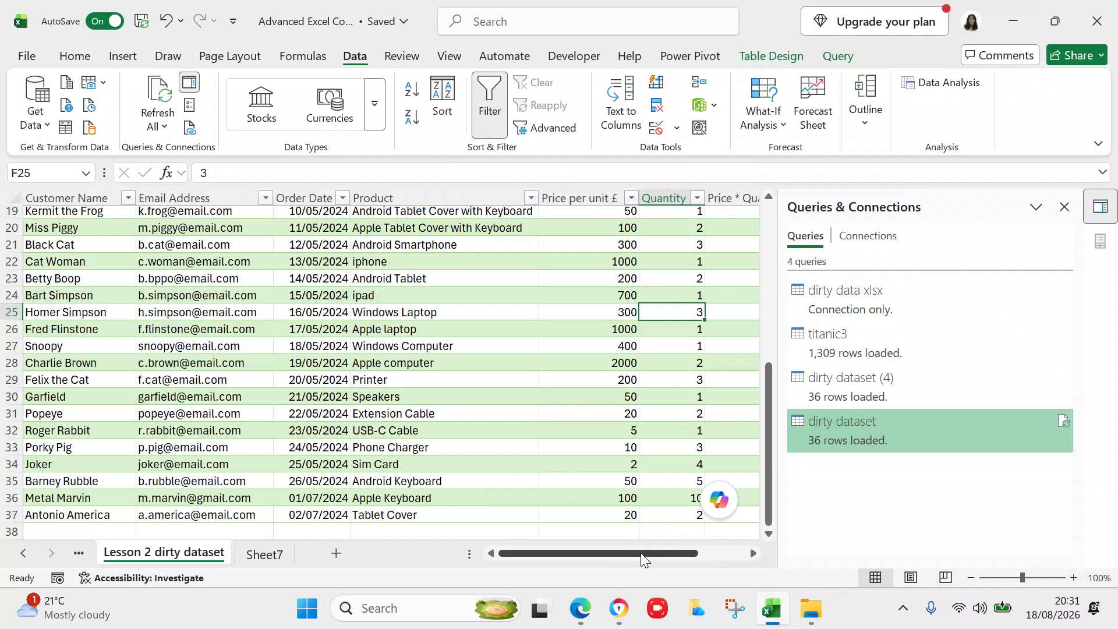
- Scroll the sheet tabs, then import the titanic dataset workbook via Get Data > From File > From Excel Workbook
{"action": "left_click", "coordinate": [25, 554]}
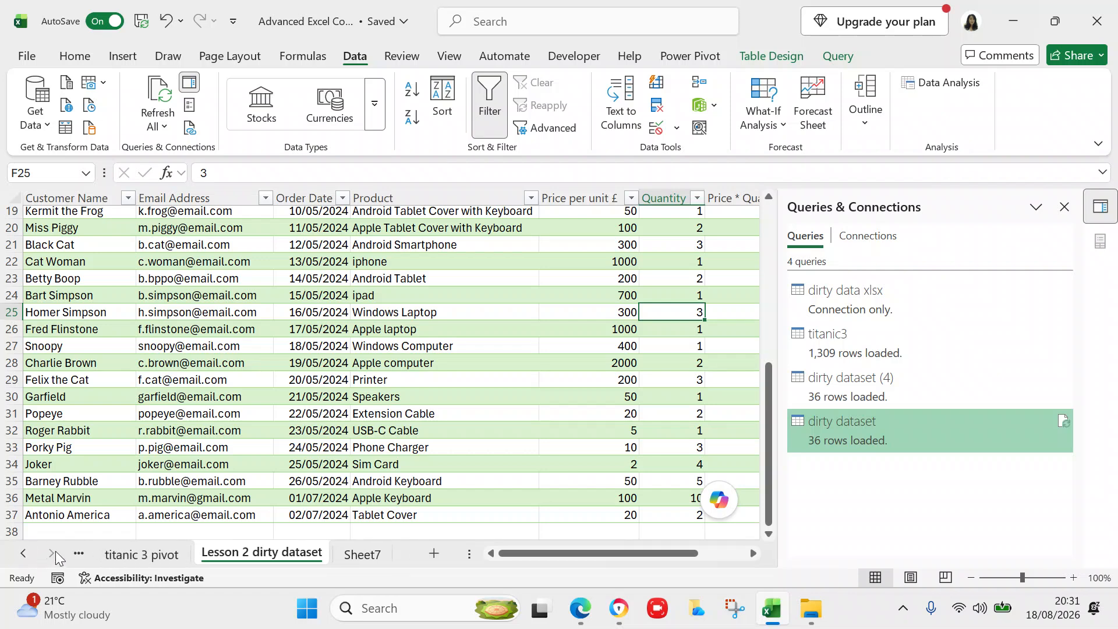
{"action": "left_click", "coordinate": [24, 554]}
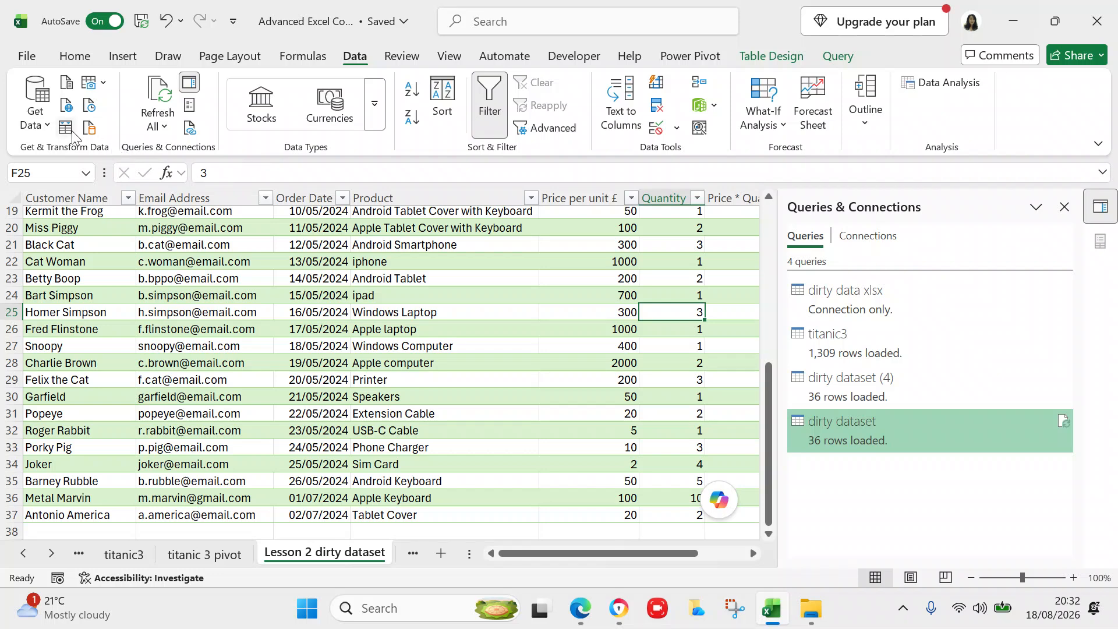
{"action": "left_click", "coordinate": [51, 129]}
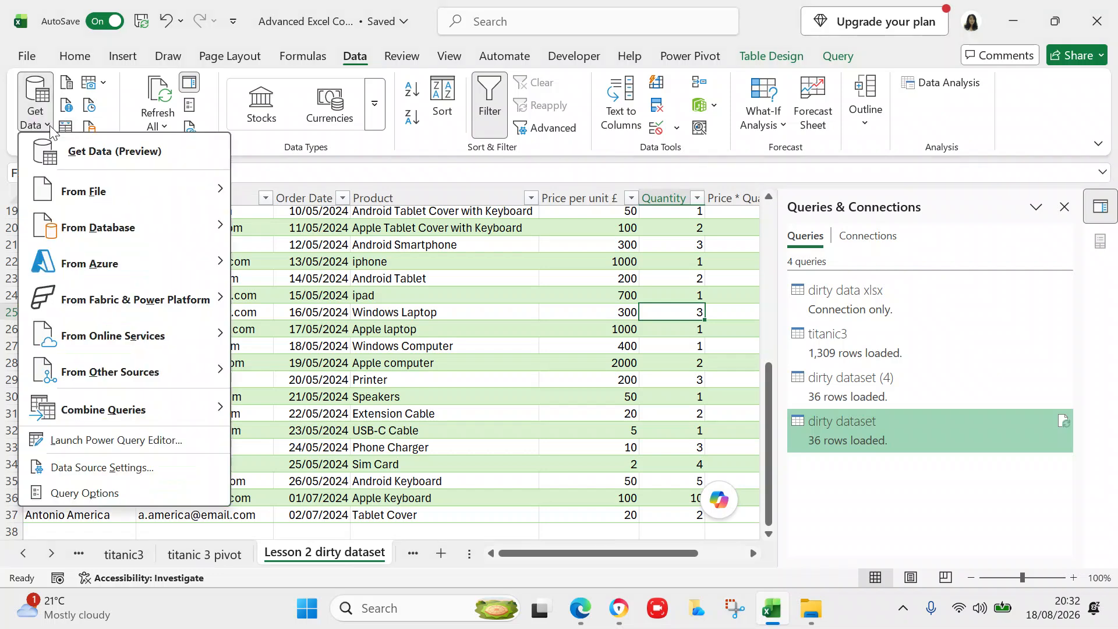
{"action": "mouse_move", "coordinate": [73, 191]}
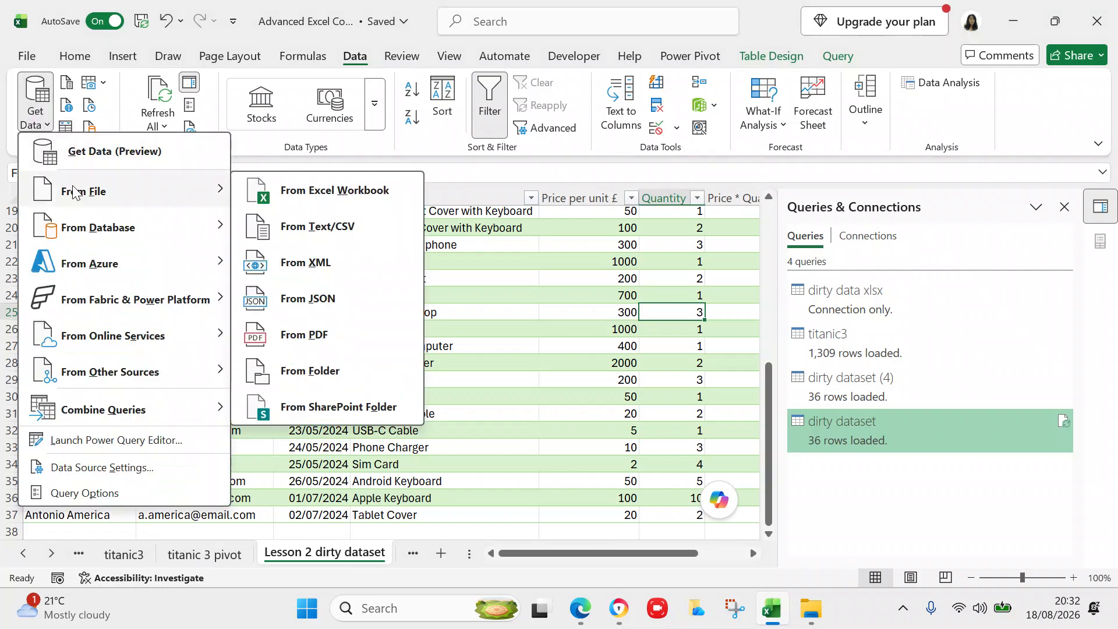
{"action": "left_click", "coordinate": [324, 201]}
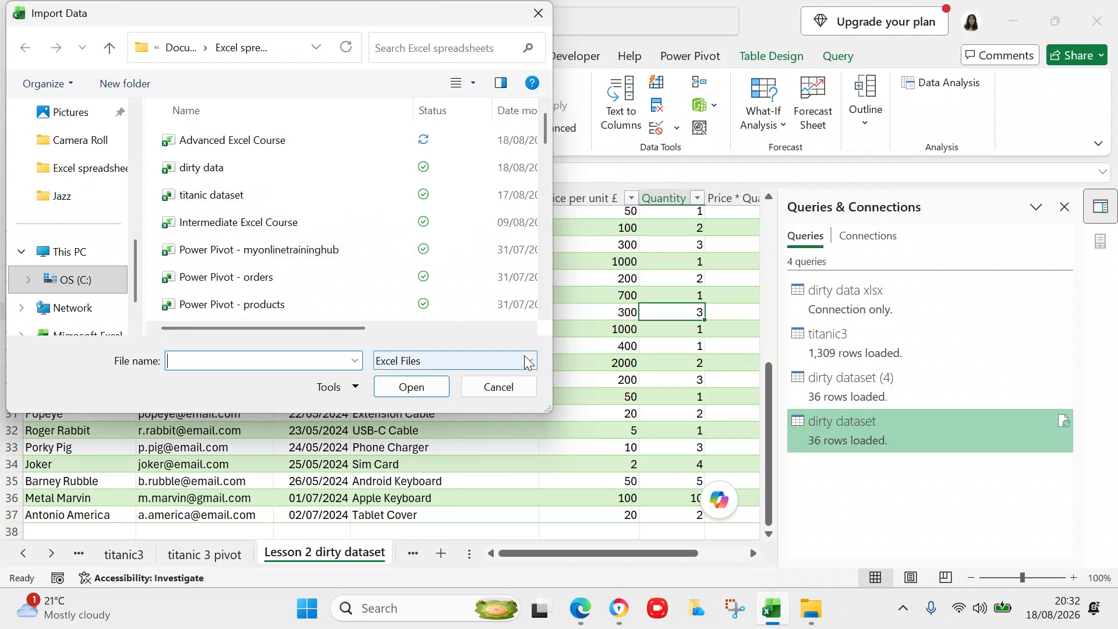
{"action": "left_click_drag", "start_coordinate": [339, 328], "coordinate": [317, 341]}
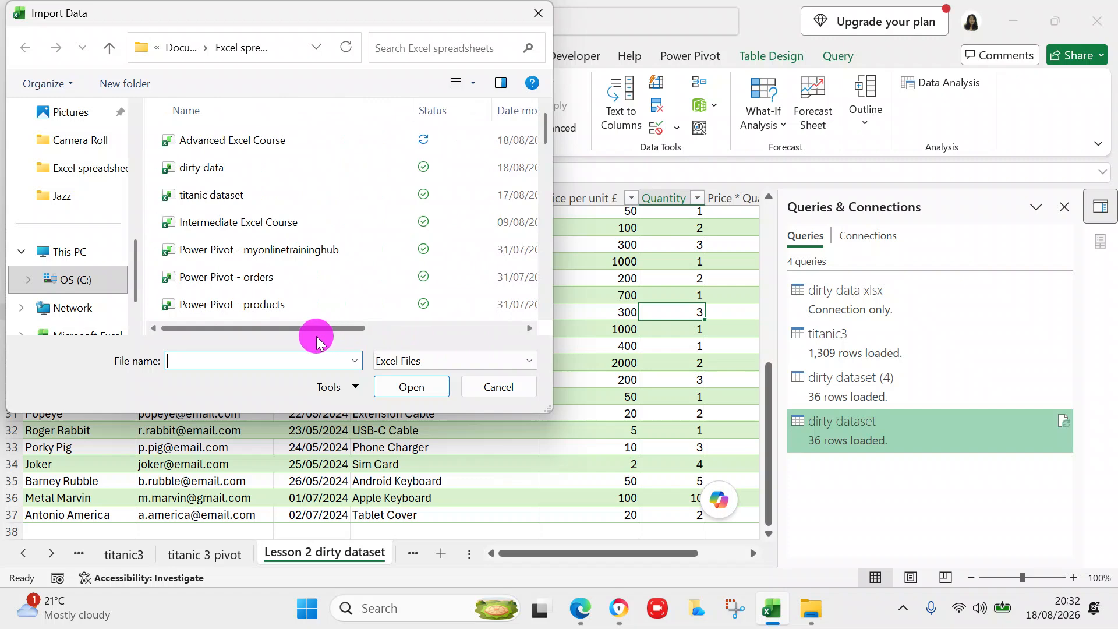
{"action": "double_click", "coordinate": [242, 195]}
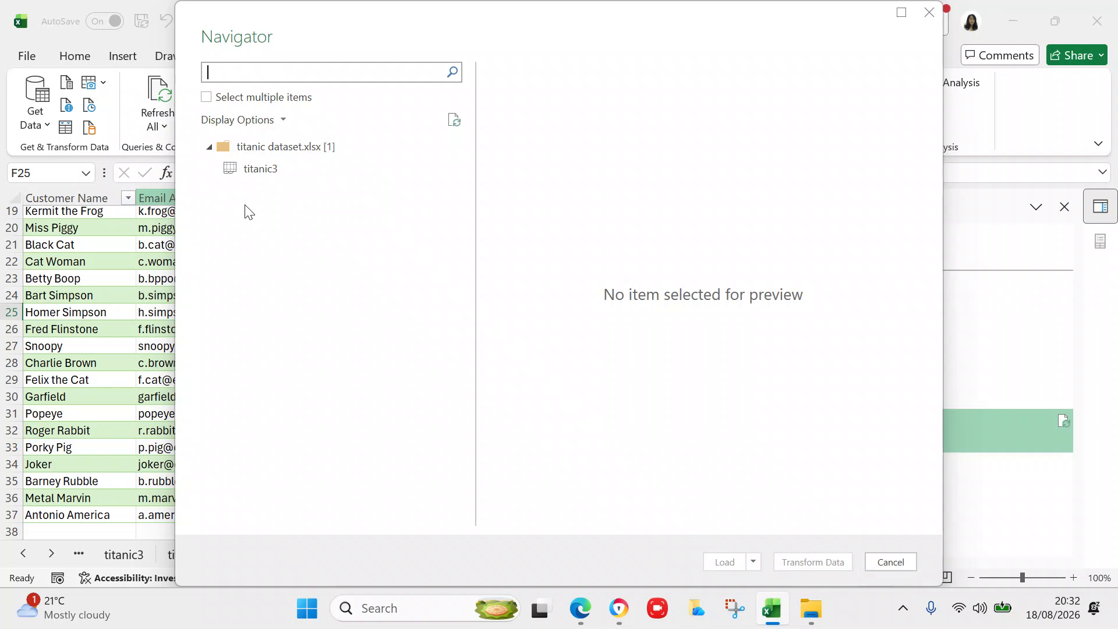
- Preview the titanic3 table in the Navigator and send it to the Power Query Editor with Transform Data
{"action": "left_click", "coordinate": [250, 173]}
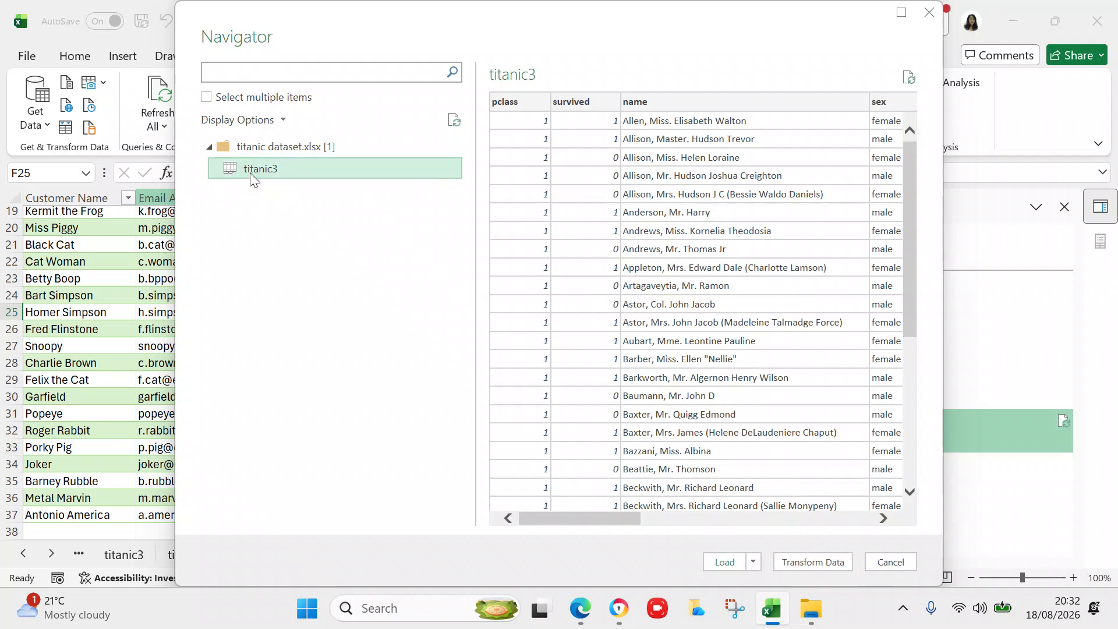
{"action": "left_click", "coordinate": [783, 560]}
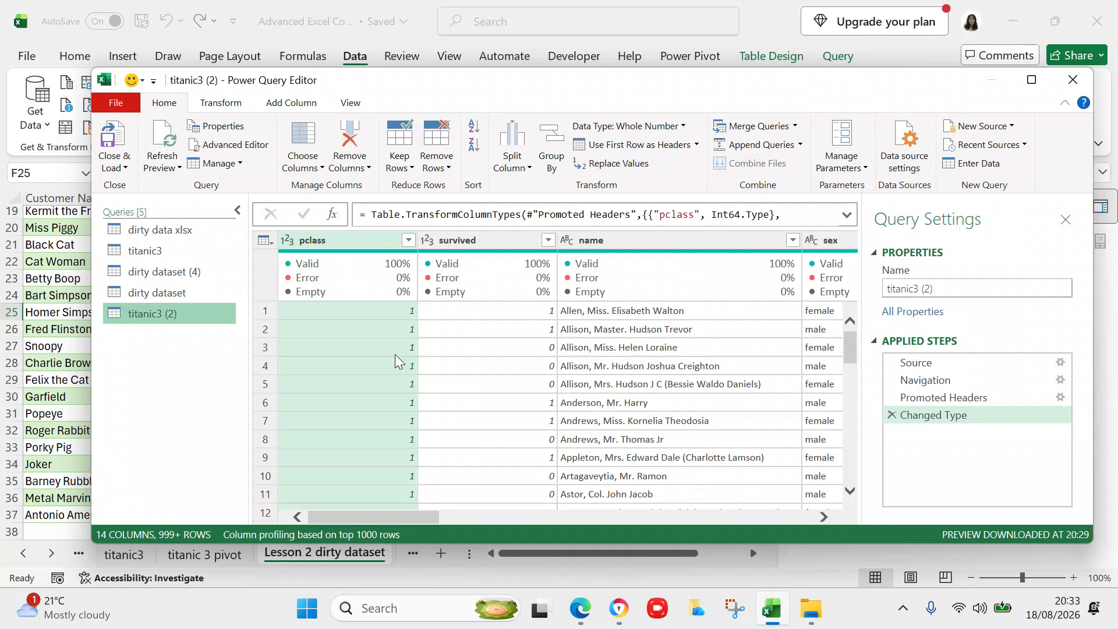
{"action": "left_click", "coordinate": [349, 245]}
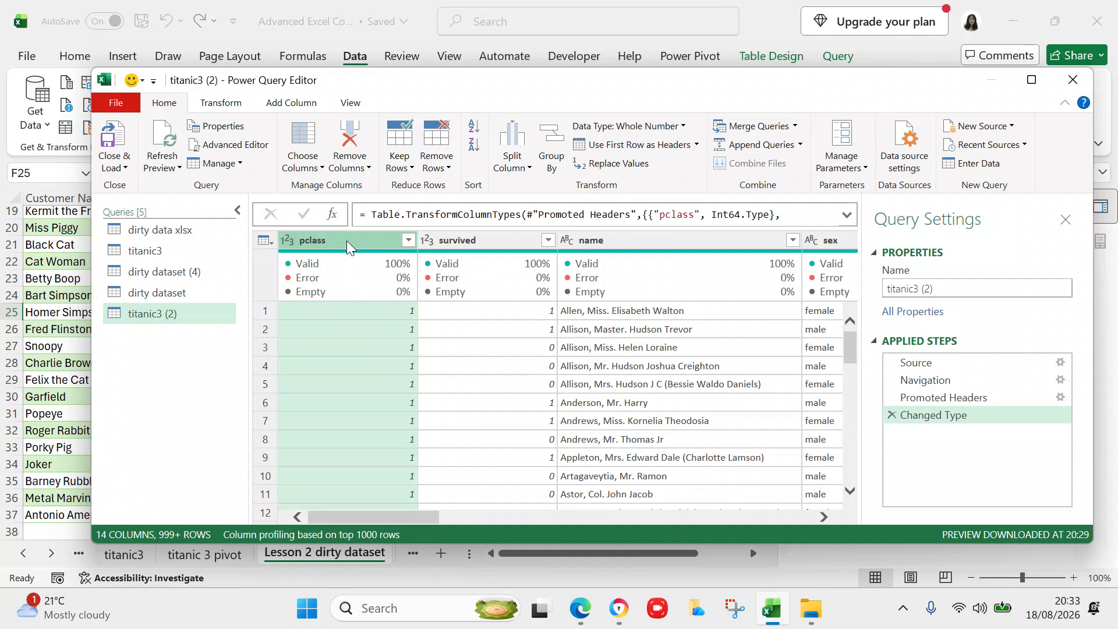
{"action": "left_click", "coordinate": [445, 247]}
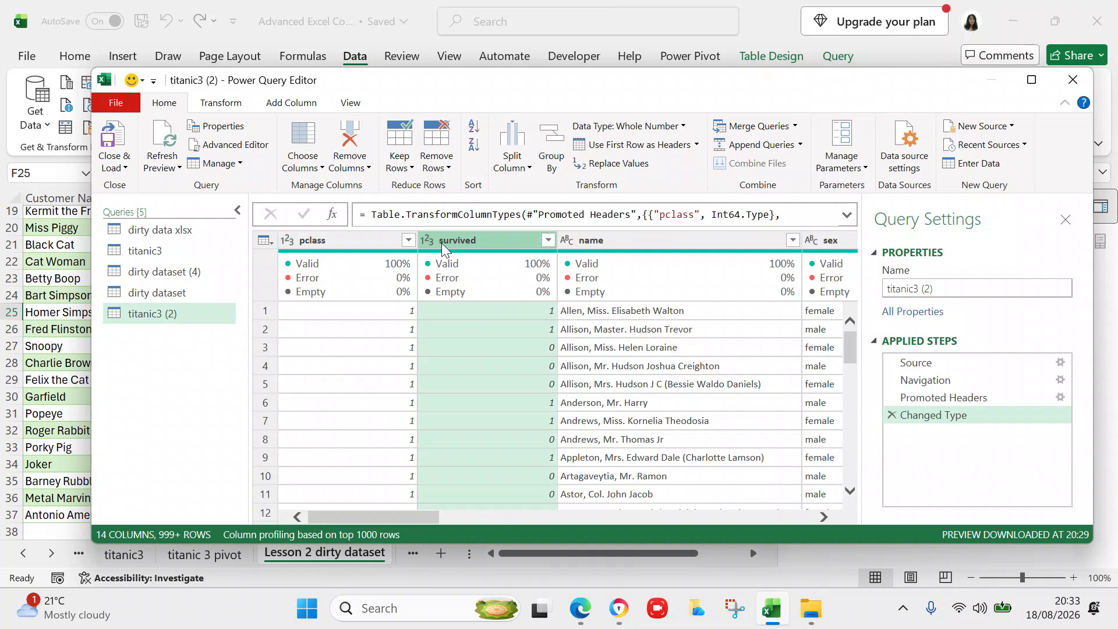
{"action": "mouse_move", "coordinate": [480, 265]}
{"action": "left_click", "coordinate": [708, 234]}
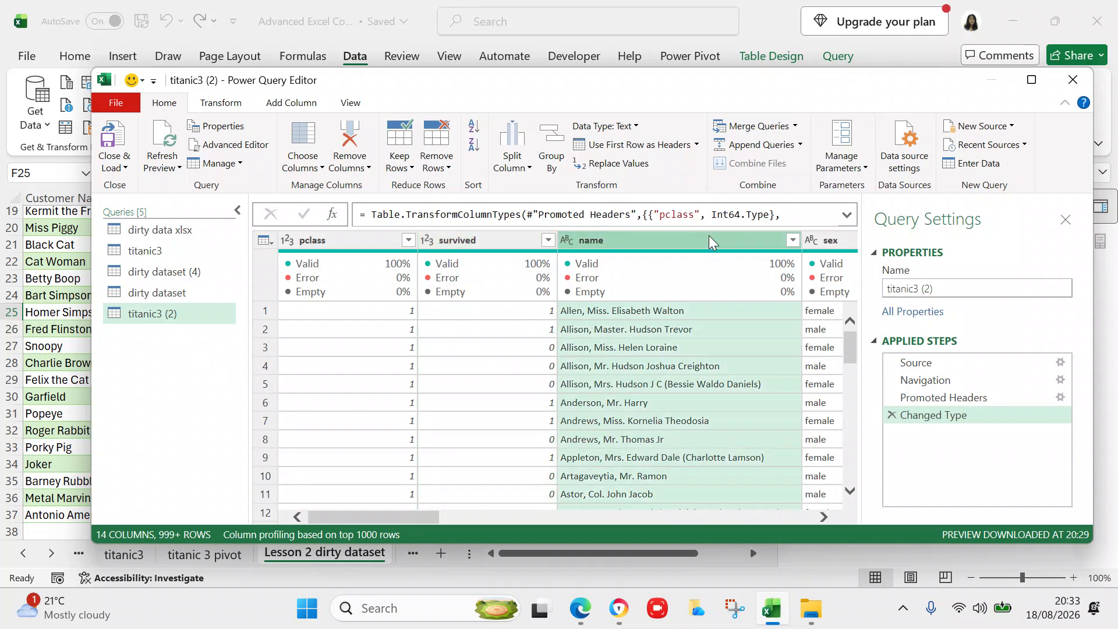
{"action": "left_click", "coordinate": [822, 516]}
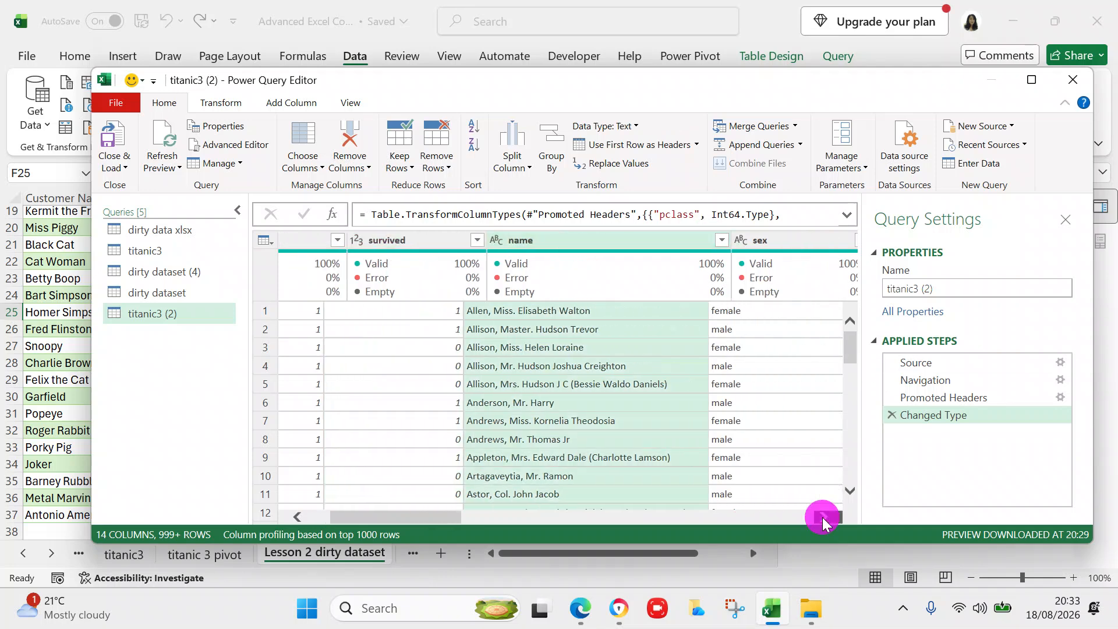
{"action": "left_click", "coordinate": [822, 517]}
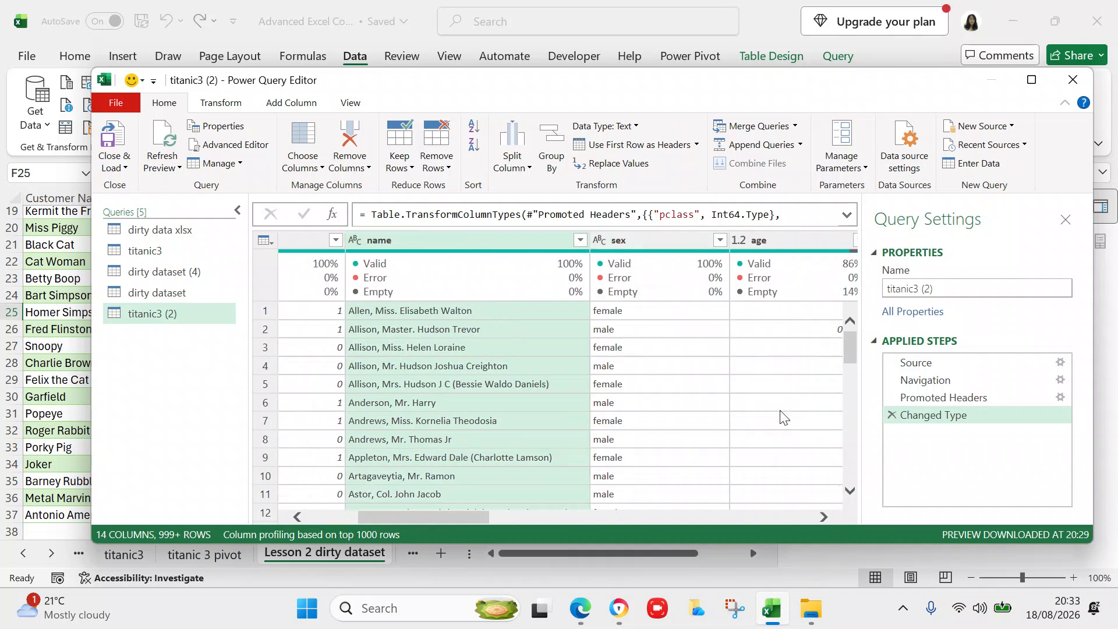
{"action": "left_click", "coordinate": [823, 517]}
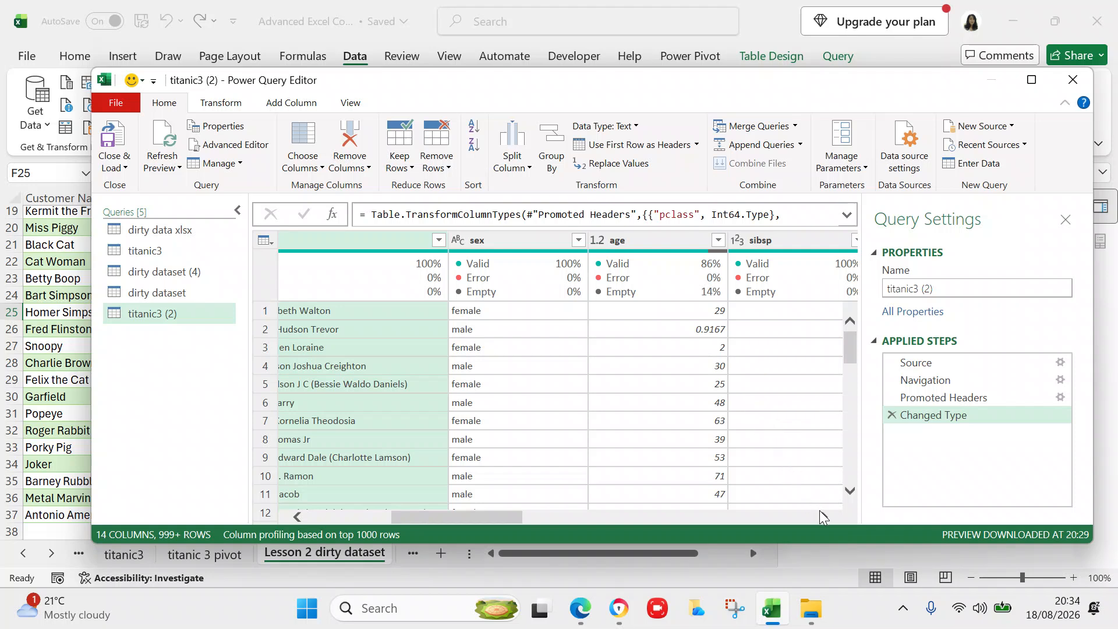
{"action": "scroll", "coordinate": [819, 512], "scroll_direction": "right", "scroll_amount": 2}
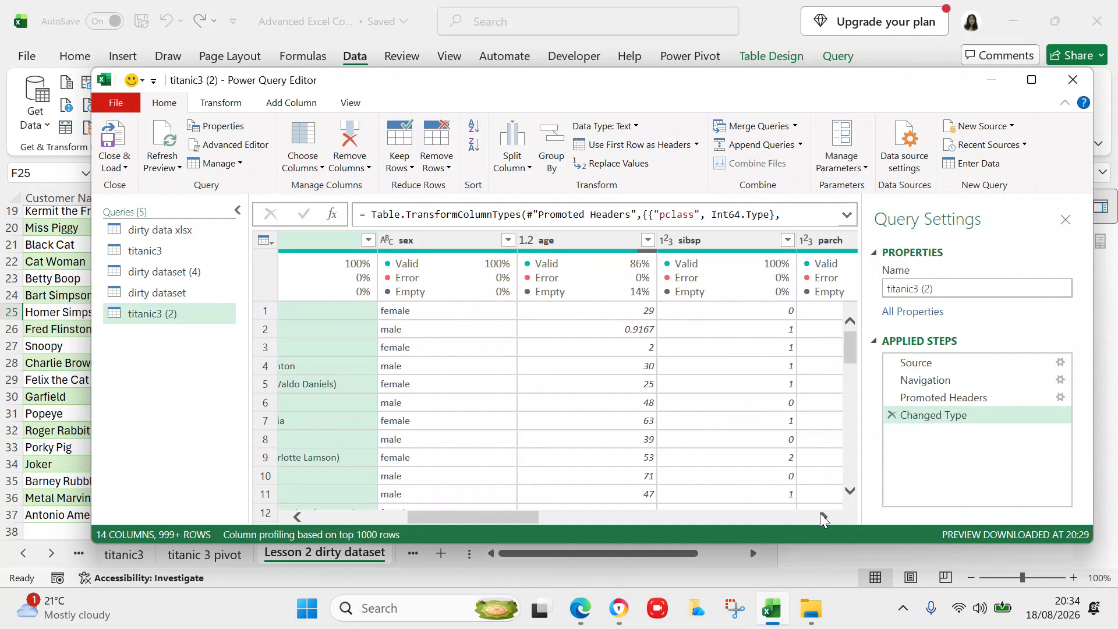
{"action": "left_click", "coordinate": [821, 517]}
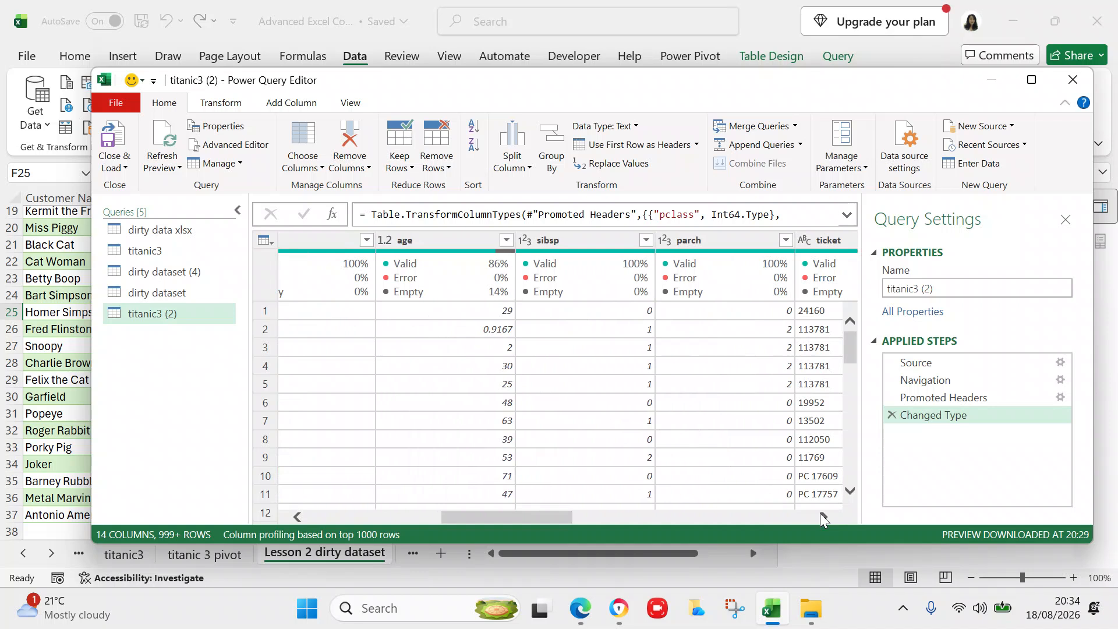
{"action": "left_click", "coordinate": [820, 515]}
{"action": "left_click", "coordinate": [820, 515]}
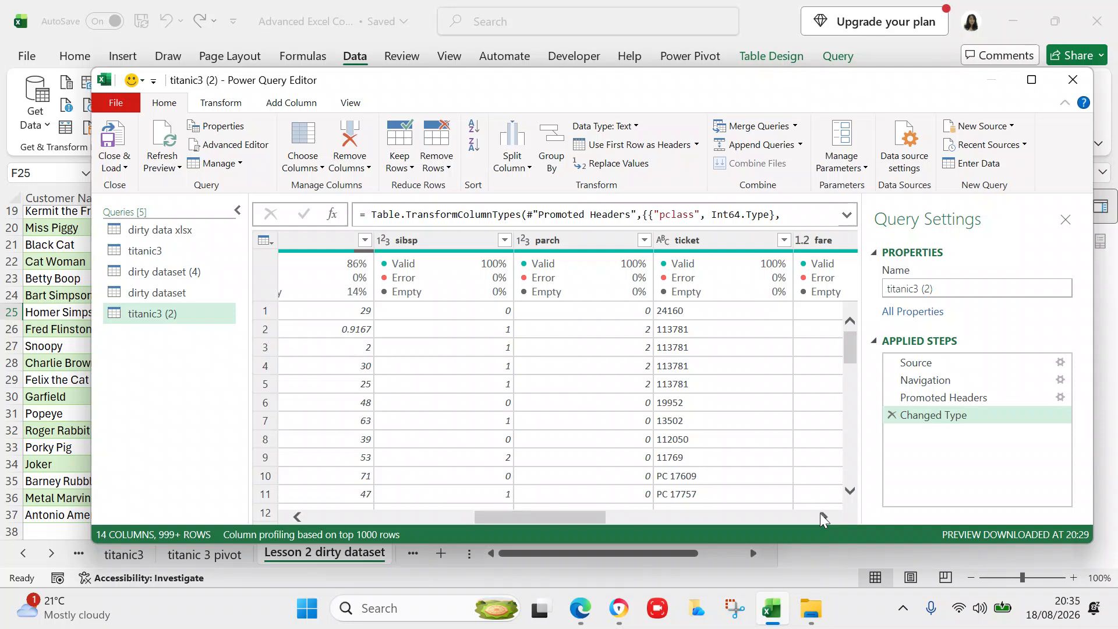
{"action": "mouse_move", "coordinate": [787, 306]}
{"action": "mouse_move", "coordinate": [844, 350]}
{"action": "left_mouse_down"}
{"action": "mouse_move", "coordinate": [844, 399]}
{"action": "mouse_move", "coordinate": [854, 340]}
{"action": "left_mouse_up"}
{"action": "left_click", "coordinate": [819, 518]}
{"action": "left_click", "coordinate": [818, 518]}
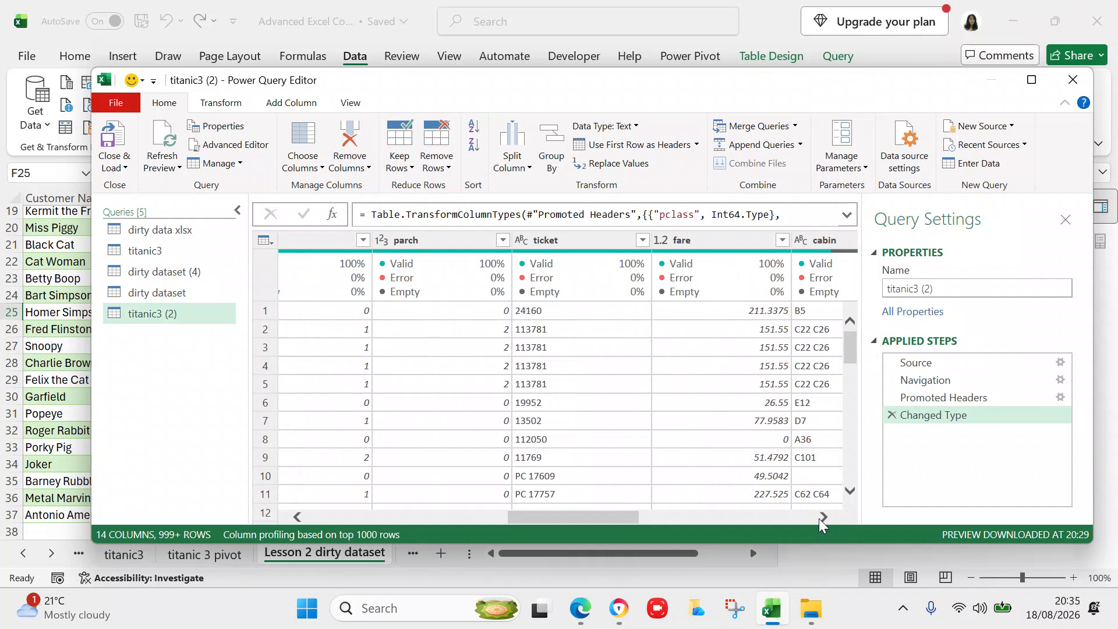
{"action": "left_click", "coordinate": [819, 519]}
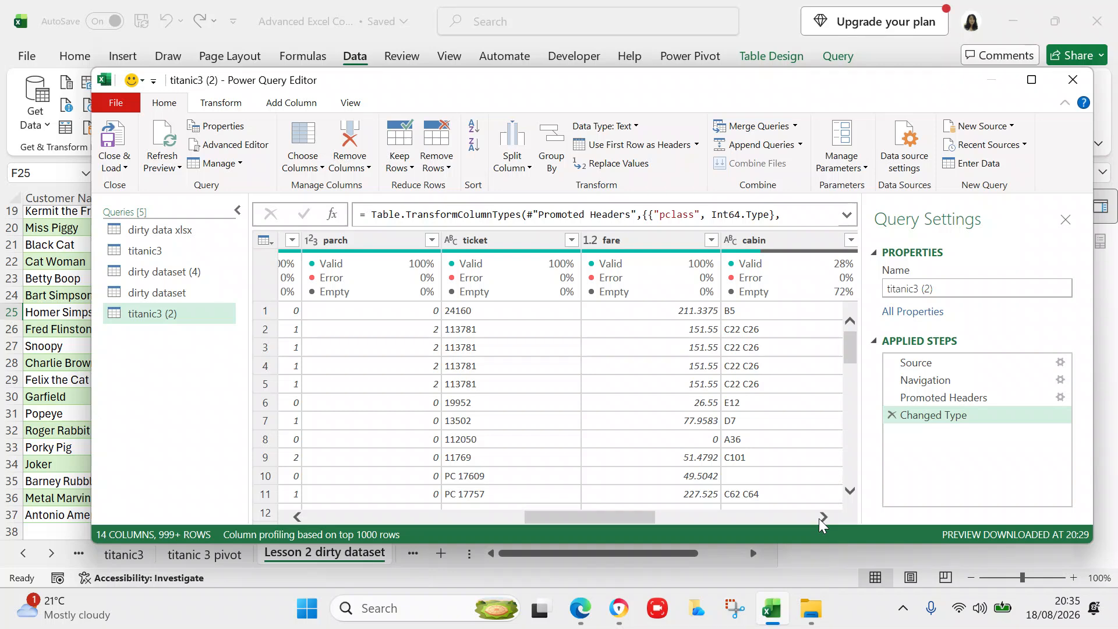
{"action": "left_click", "coordinate": [699, 439]}
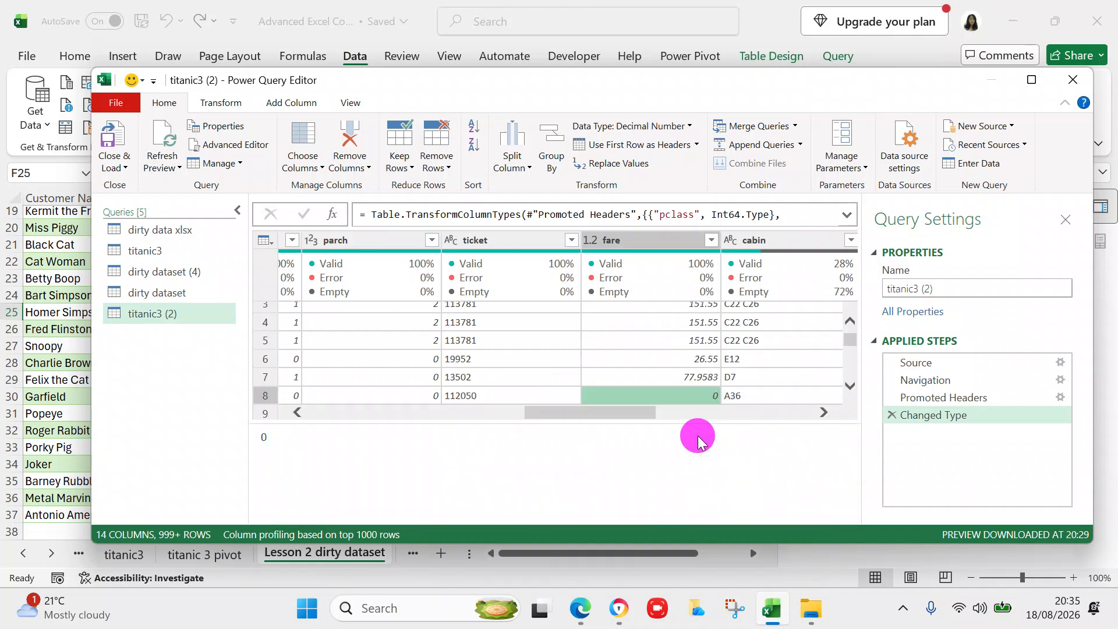
{"action": "key", "text": "Left"}
{"action": "key", "text": "Left"}
{"action": "key", "text": "Left"}
{"action": "key", "text": "Left"}
{"action": "key", "text": "Left"}
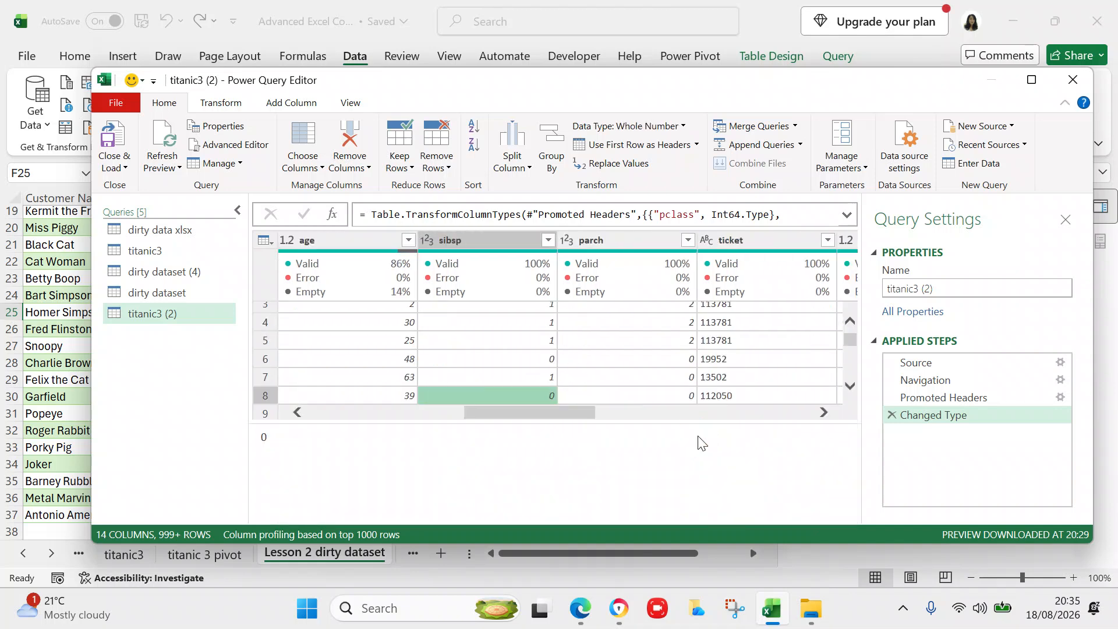
{"action": "key", "text": "Left"}
{"action": "key", "text": "Left"}
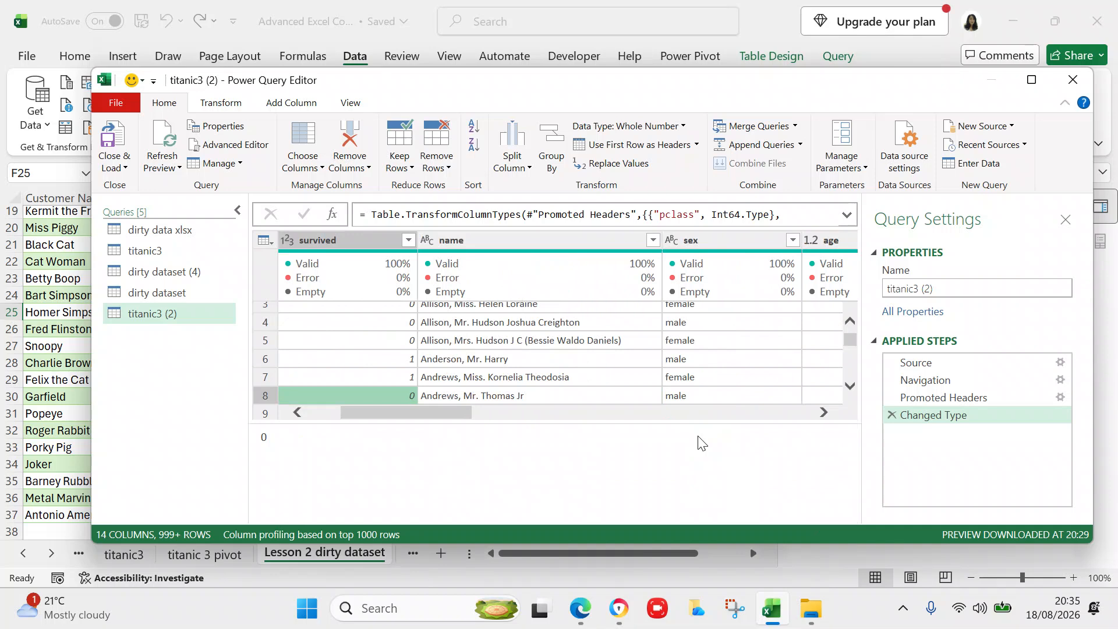
{"action": "key", "text": "Left"}
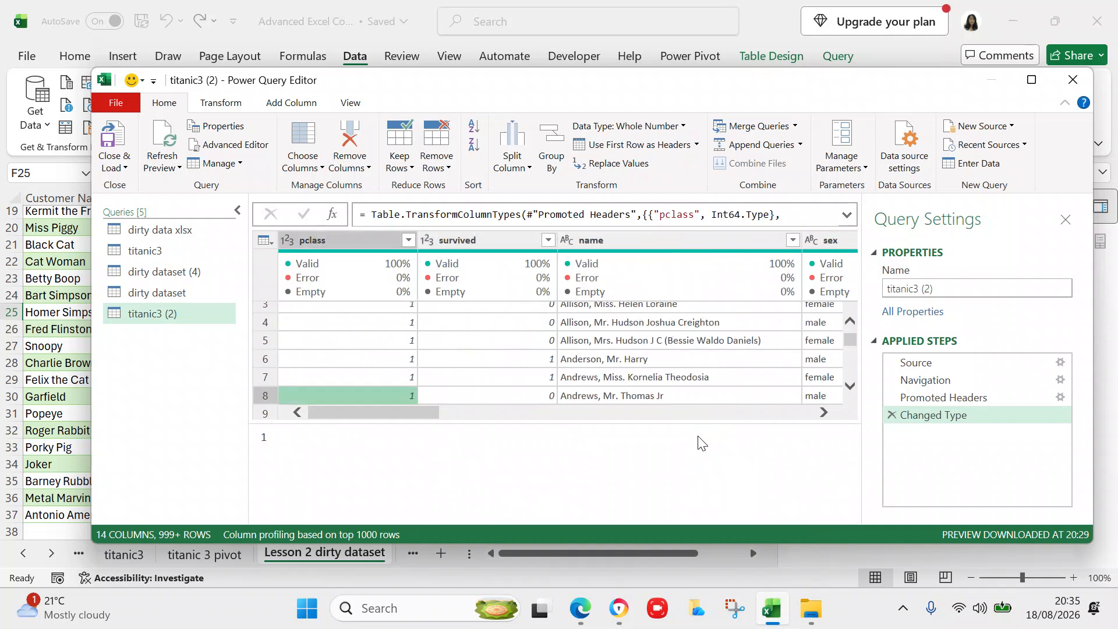
{"action": "key", "text": "Left"}
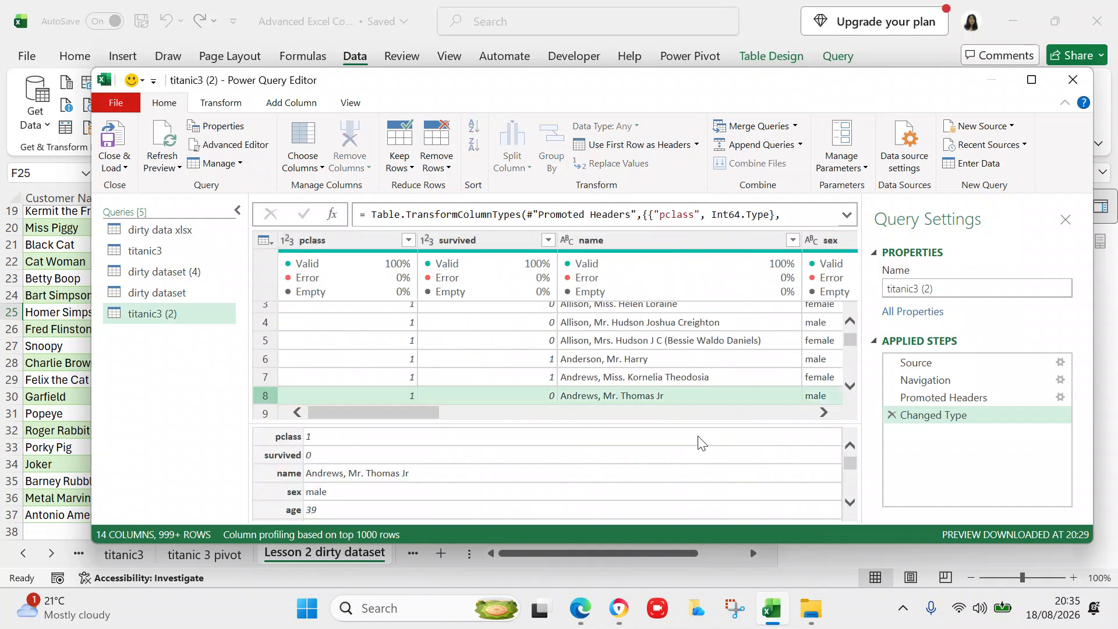
{"action": "key", "text": "Right"}
{"action": "key", "text": "Right"}
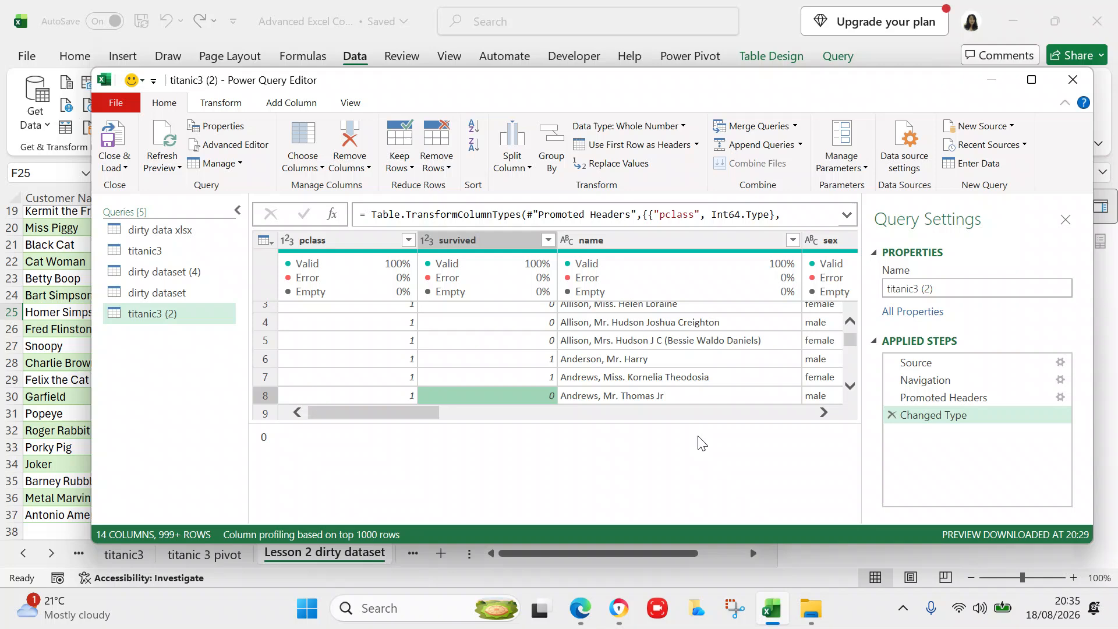
{"action": "key", "text": "Right"}
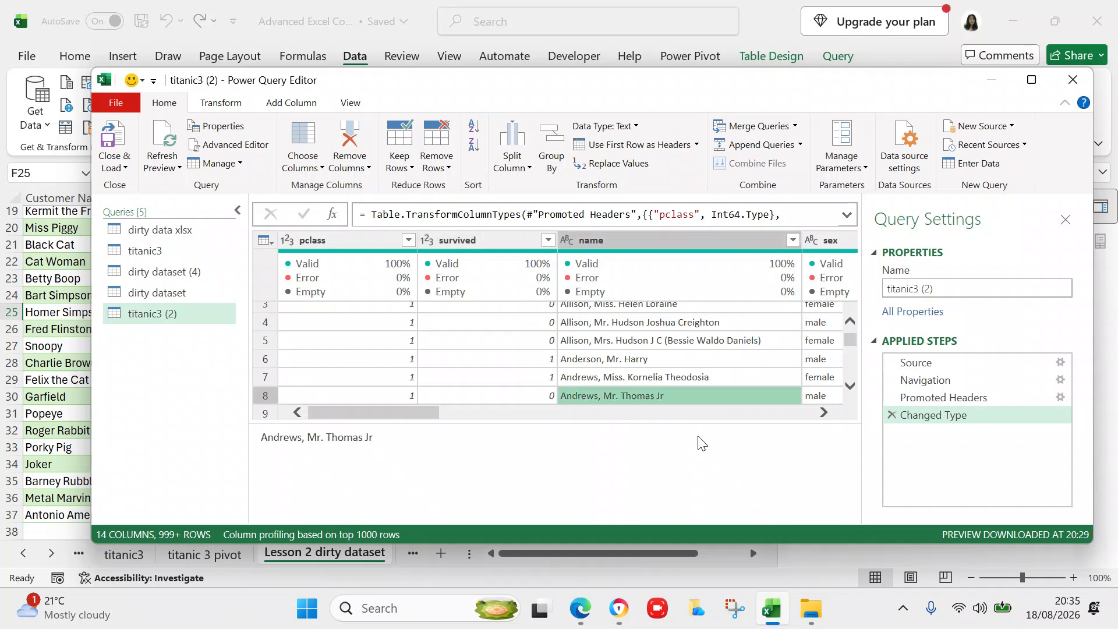
{"action": "key", "text": "Right"}
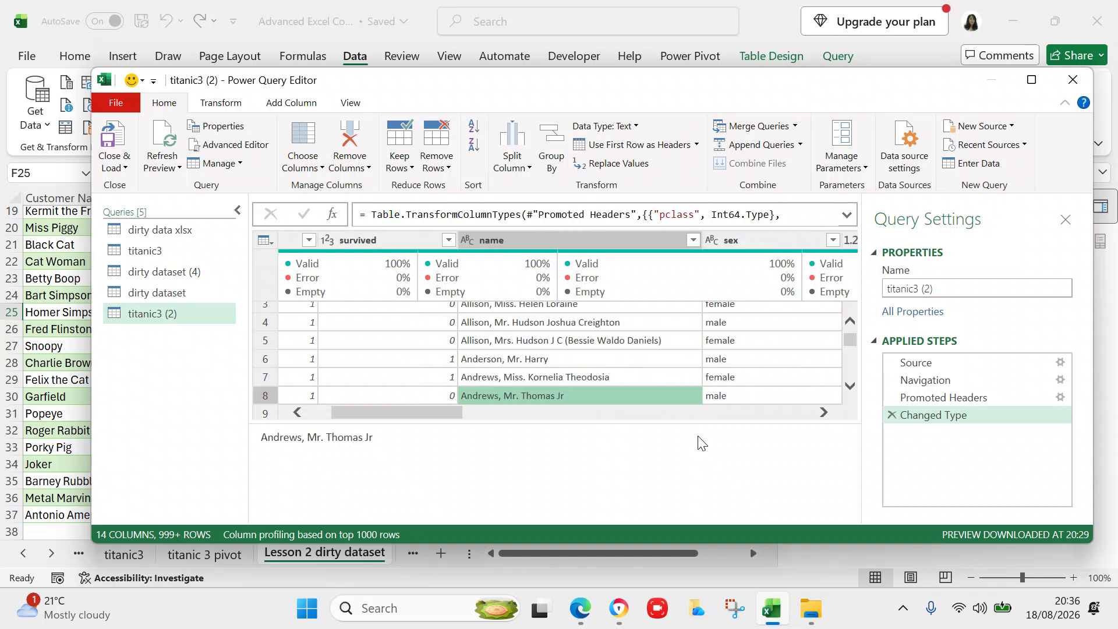
{"action": "key", "text": "Right"}
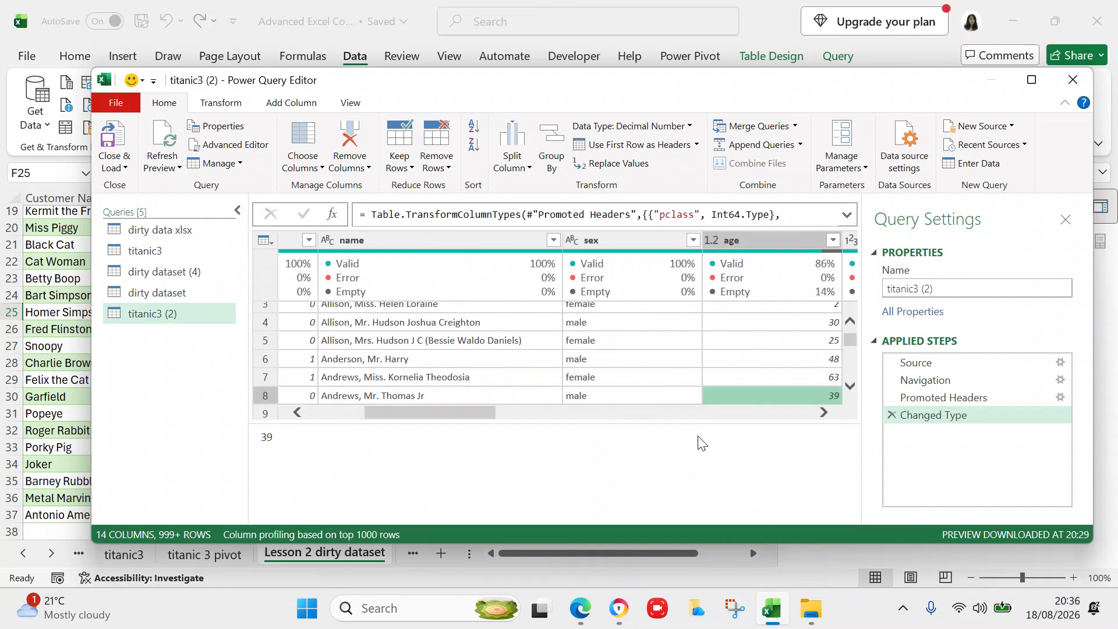
{"action": "key", "text": "Right"}
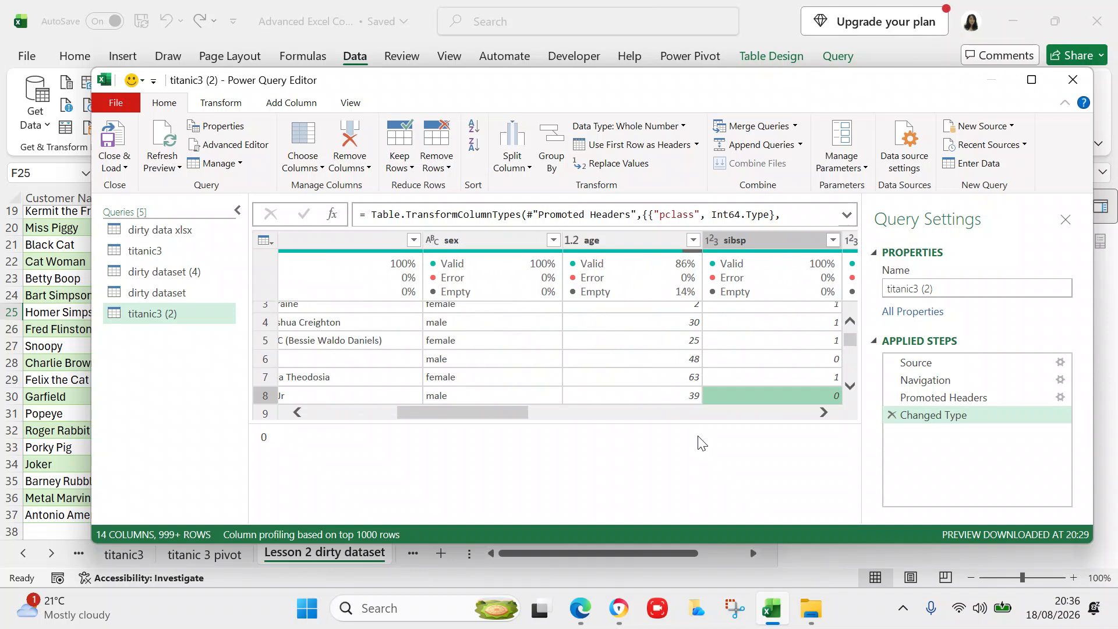
{"action": "key", "text": "Right"}
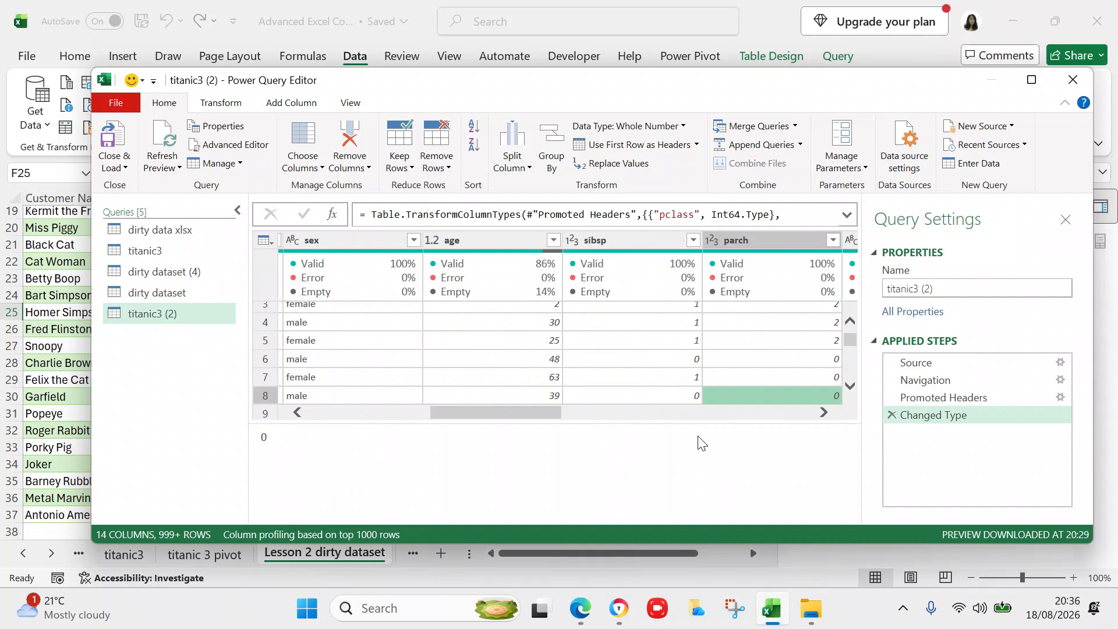
{"action": "key", "text": "Right"}
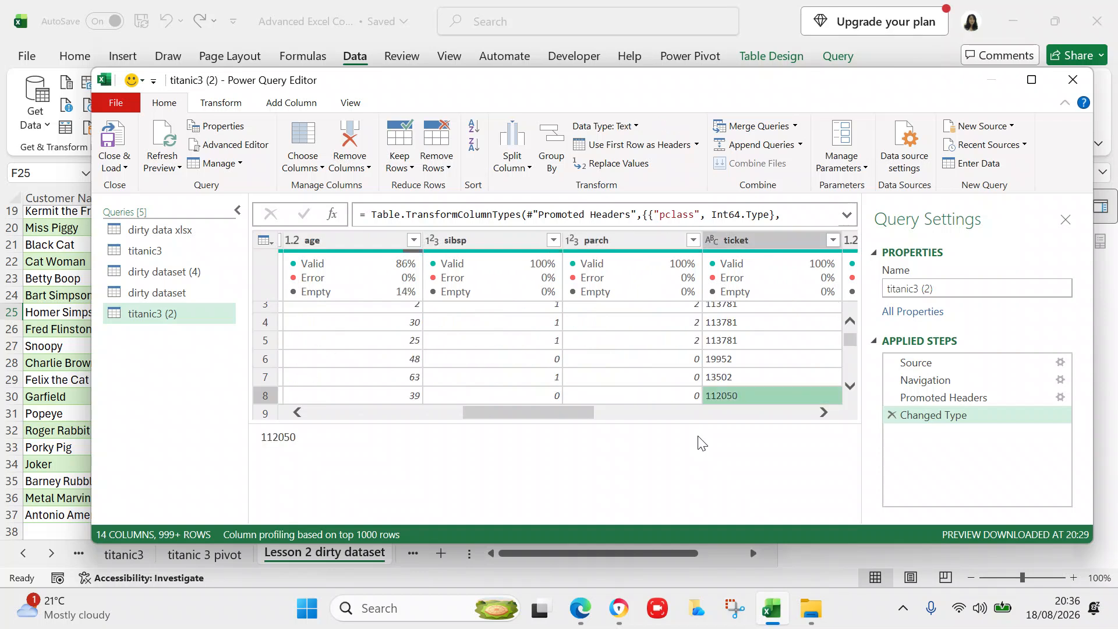
{"action": "key", "text": "Right"}
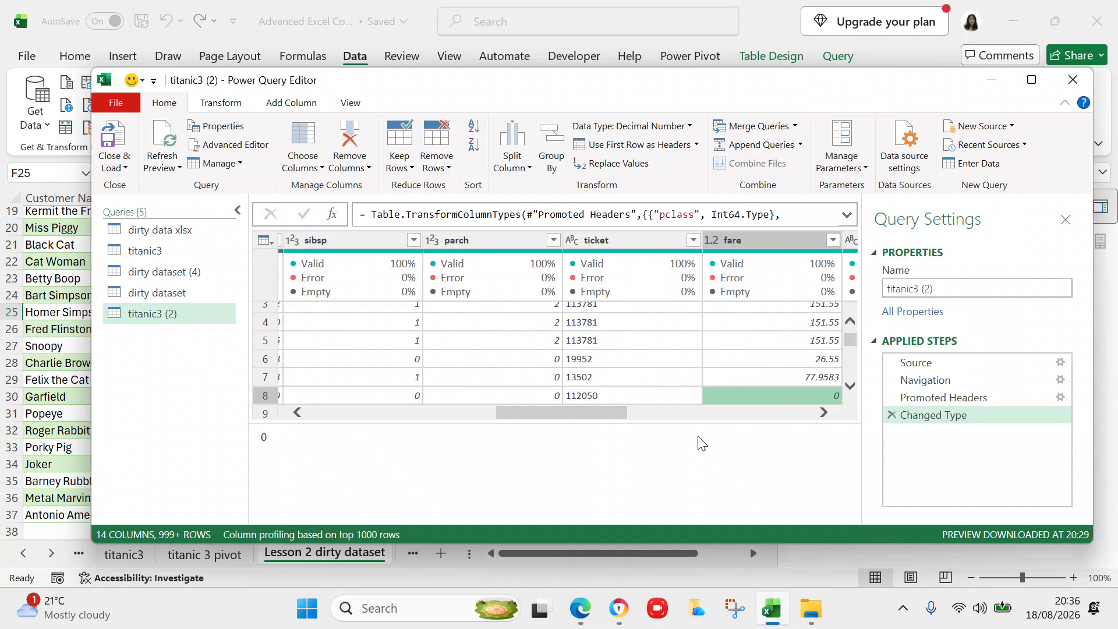
{"action": "left_click", "coordinate": [822, 412]}
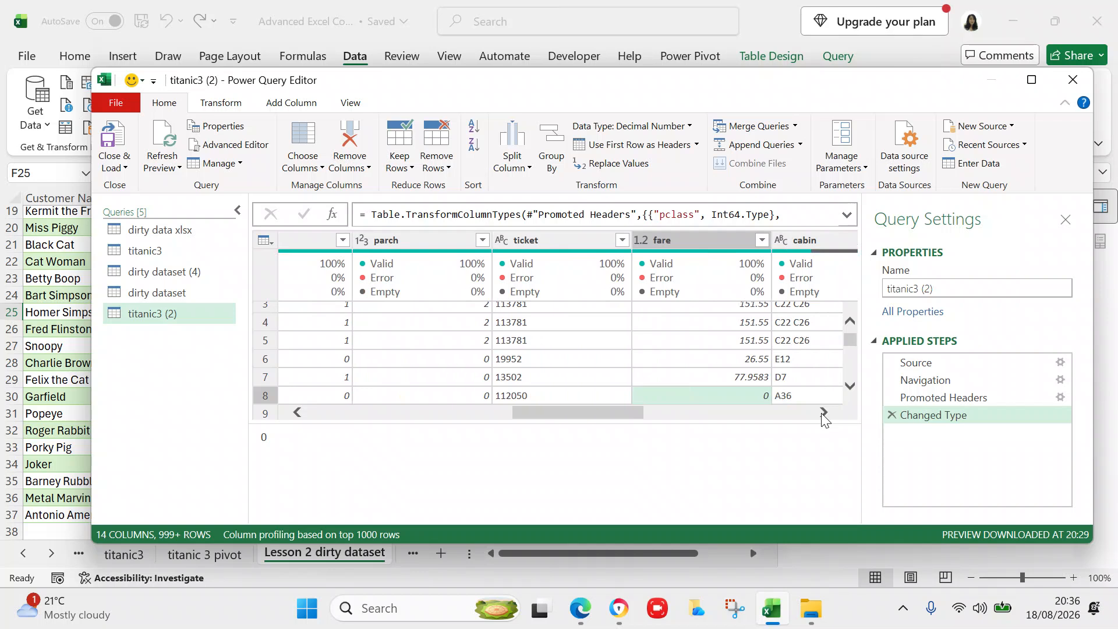
{"action": "left_click", "coordinate": [824, 413]}
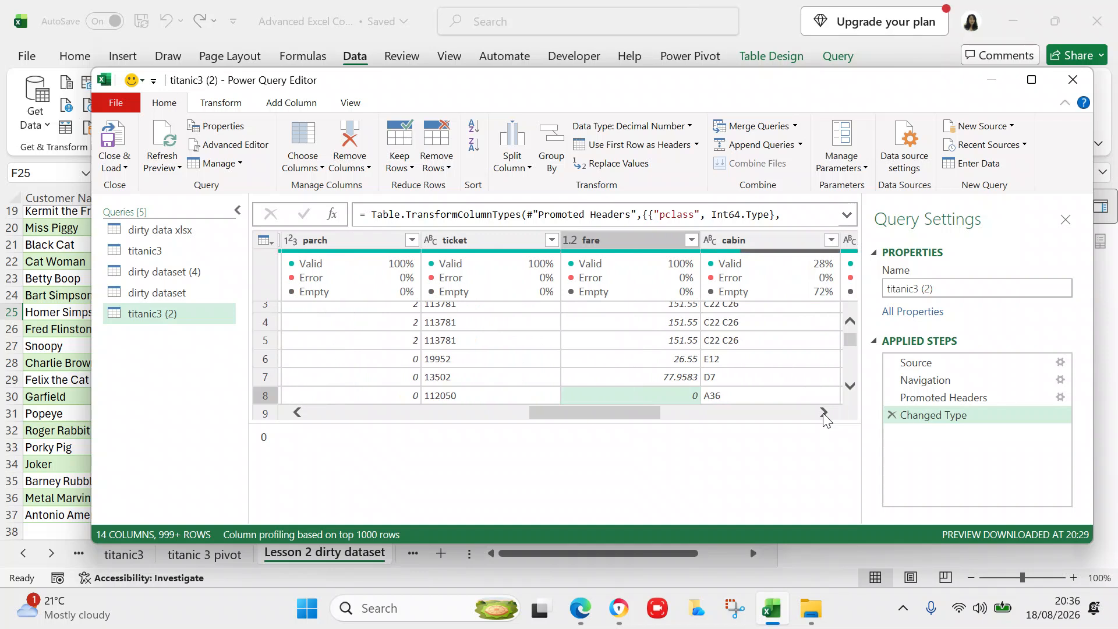
{"action": "left_click", "coordinate": [822, 412]}
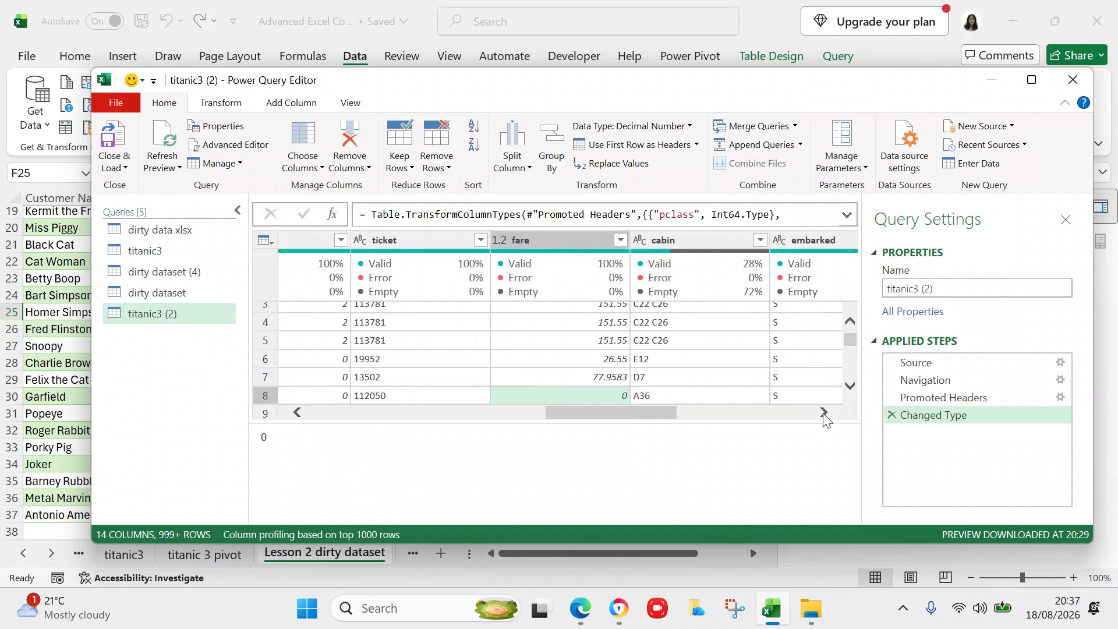
{"action": "left_click", "coordinate": [823, 412]}
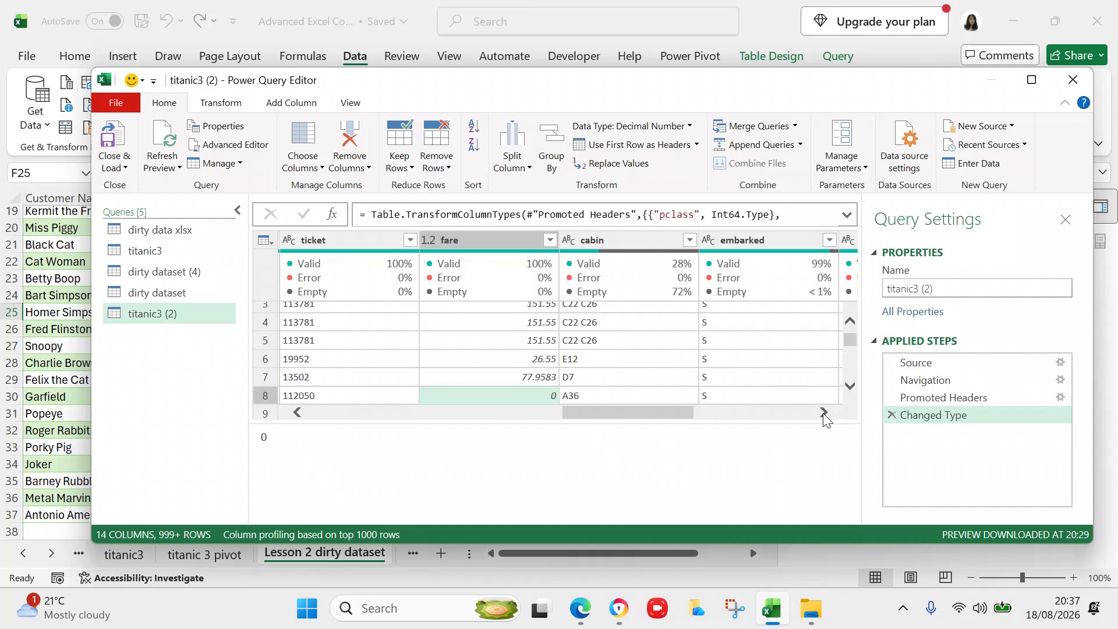
{"action": "left_click", "coordinate": [849, 337]}
{"action": "left_click_drag", "start_coordinate": [849, 337], "coordinate": [842, 404]}
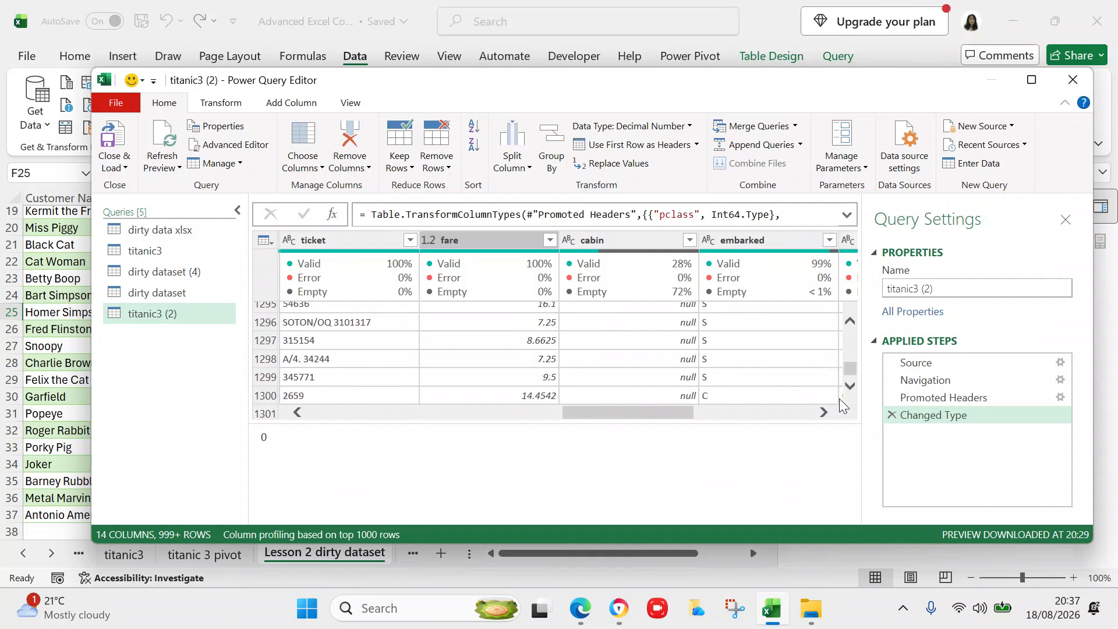
{"action": "mouse_move", "coordinate": [847, 367]}
{"action": "left_mouse_down"}
{"action": "mouse_move", "coordinate": [848, 383]}
{"action": "mouse_move", "coordinate": [849, 369]}
{"action": "left_mouse_up"}
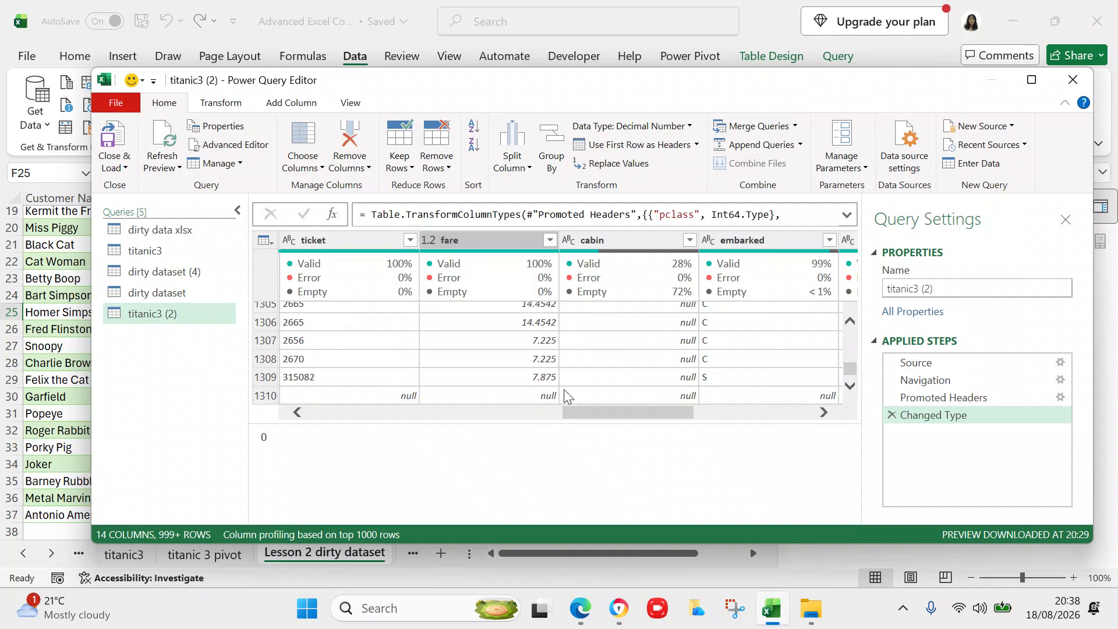
{"action": "left_click", "coordinate": [823, 412]}
{"action": "left_click", "coordinate": [824, 412]}
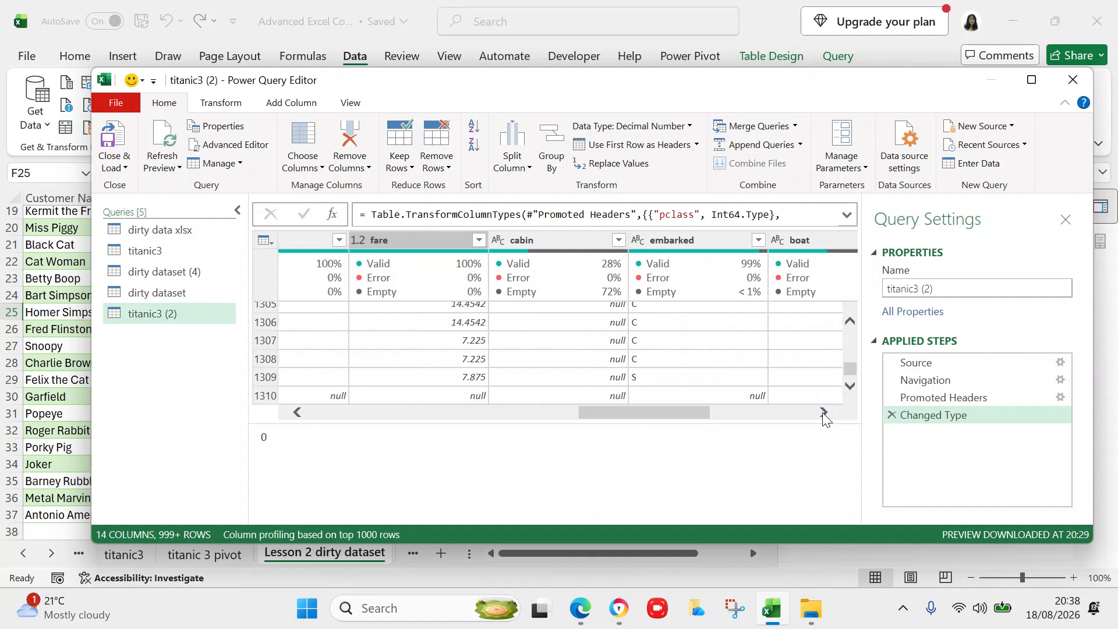
{"action": "left_click", "coordinate": [823, 412]}
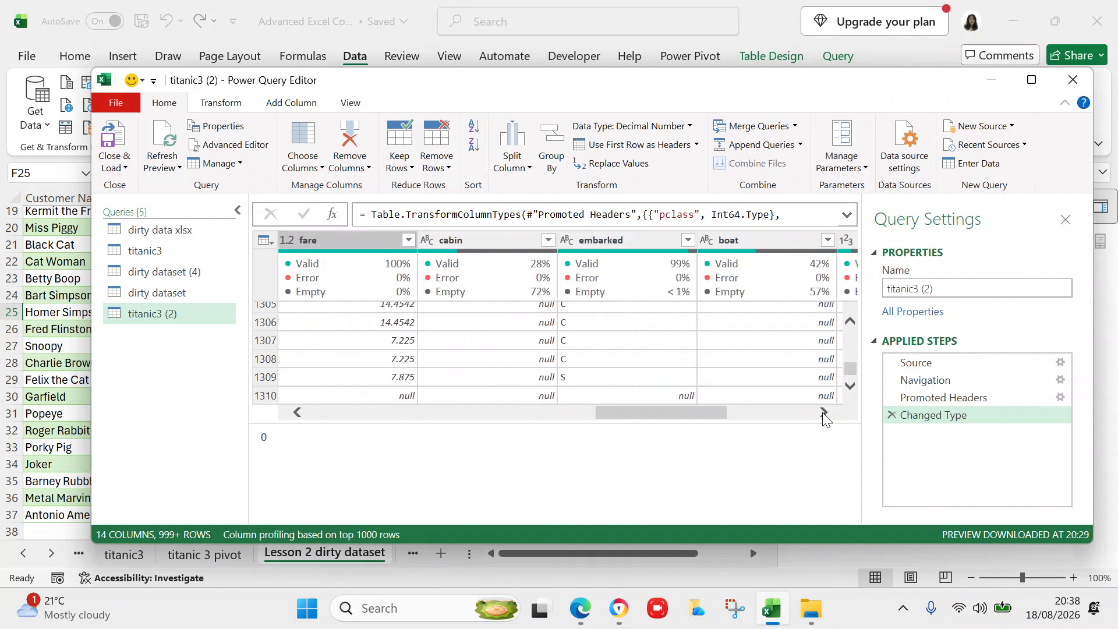
{"action": "left_click", "coordinate": [823, 413]}
{"action": "left_click", "coordinate": [717, 412]}
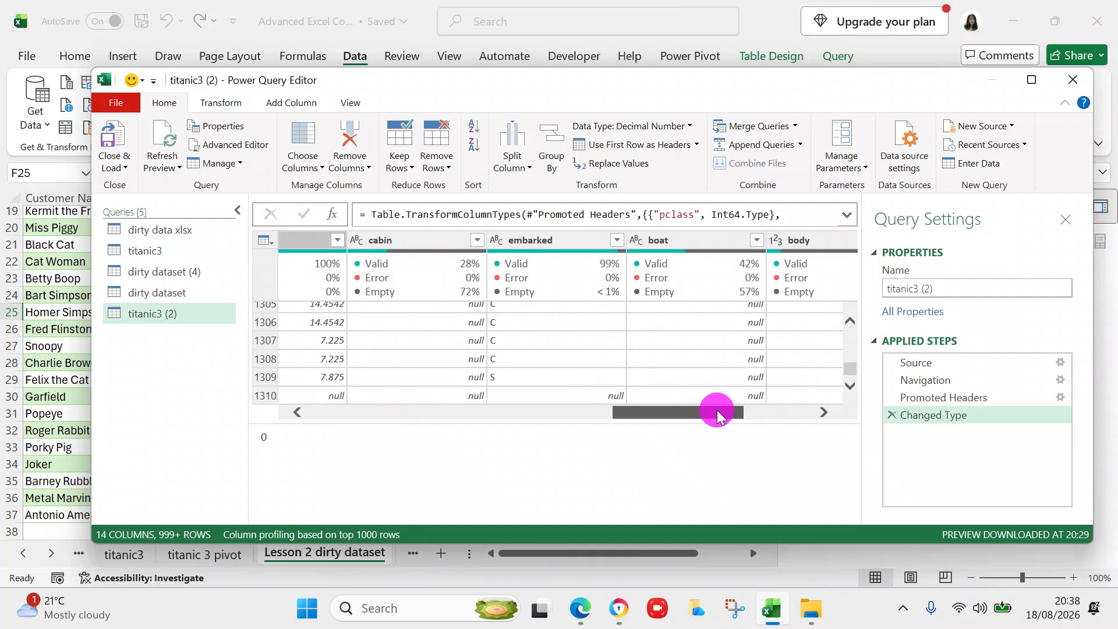
{"action": "left_click", "coordinate": [823, 412]}
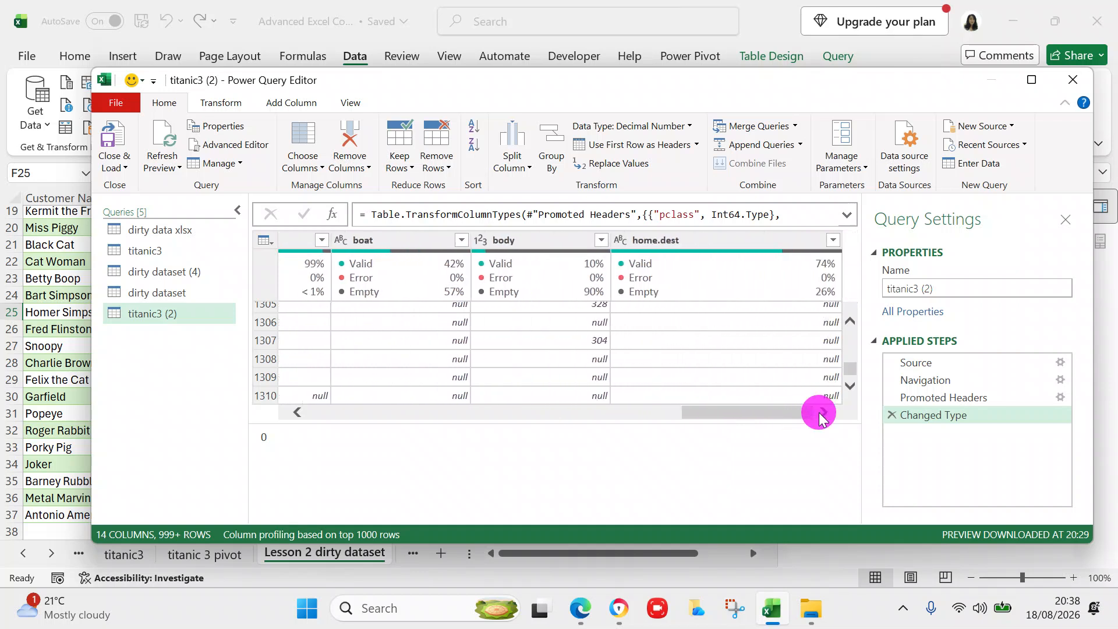
{"action": "left_click_drag", "start_coordinate": [686, 411], "coordinate": [266, 401]}
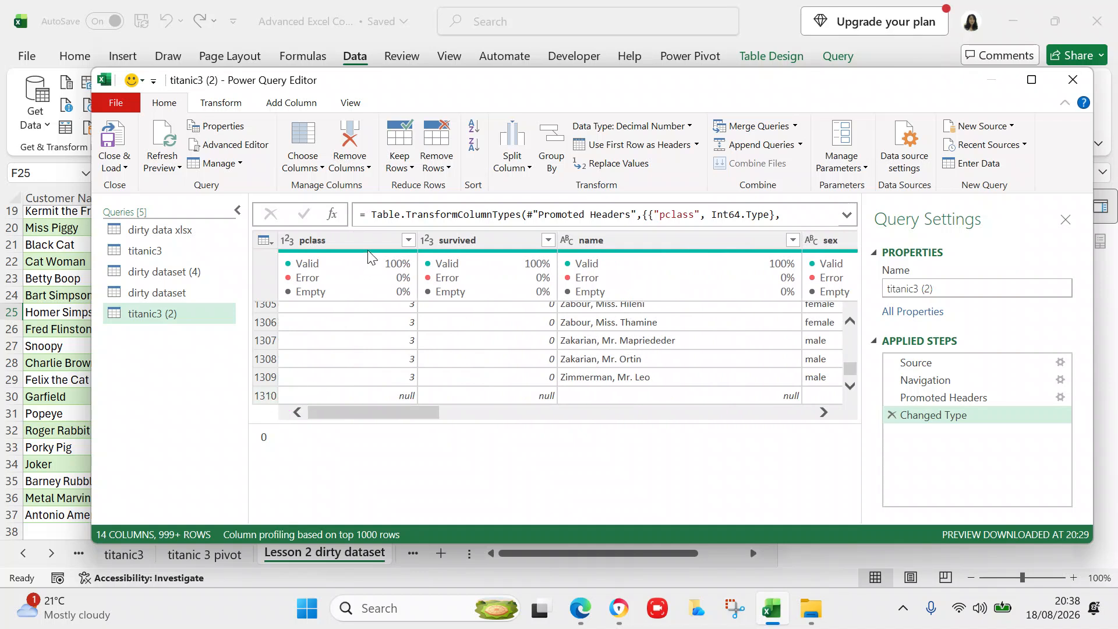
- Remove the bottom 1 row from titanic3 (2) with Remove Bottom Rows
{"action": "left_click", "coordinate": [443, 168]}
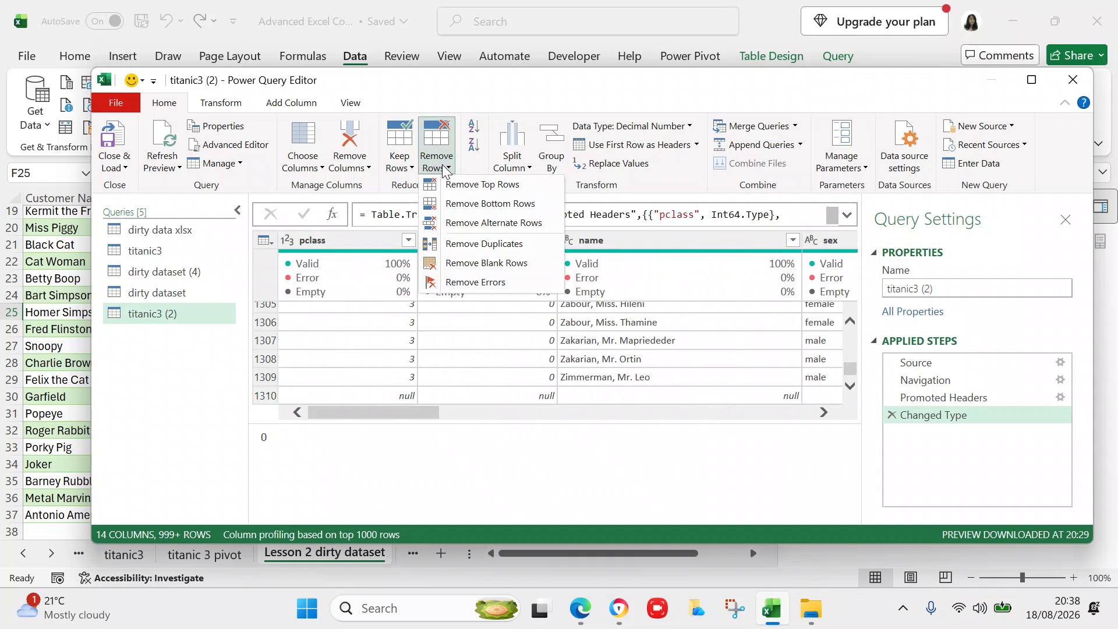
{"action": "left_click", "coordinate": [454, 211]}
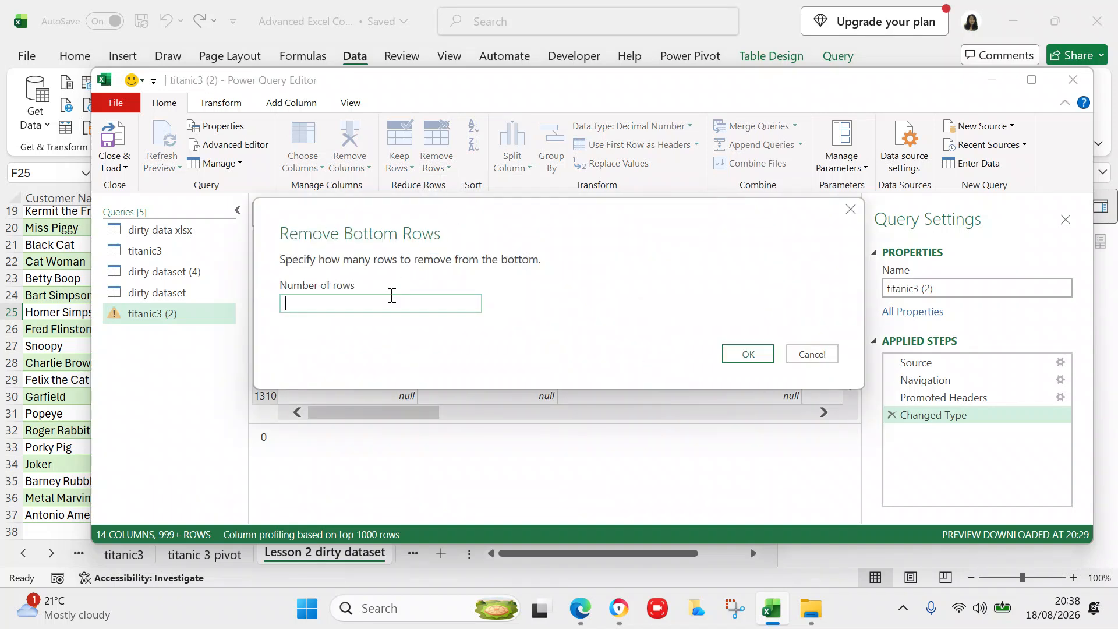
{"action": "left_click", "coordinate": [390, 298]}
{"action": "type", "text": "1"}
{"action": "left_click", "coordinate": [735, 354]}
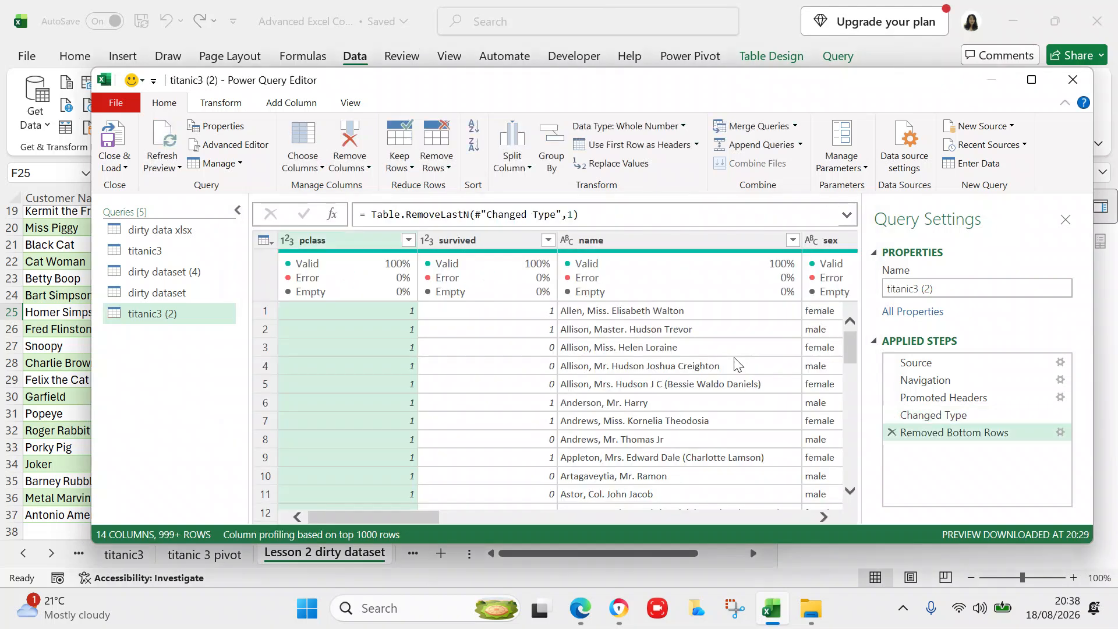
{"action": "left_click", "coordinate": [823, 517]}
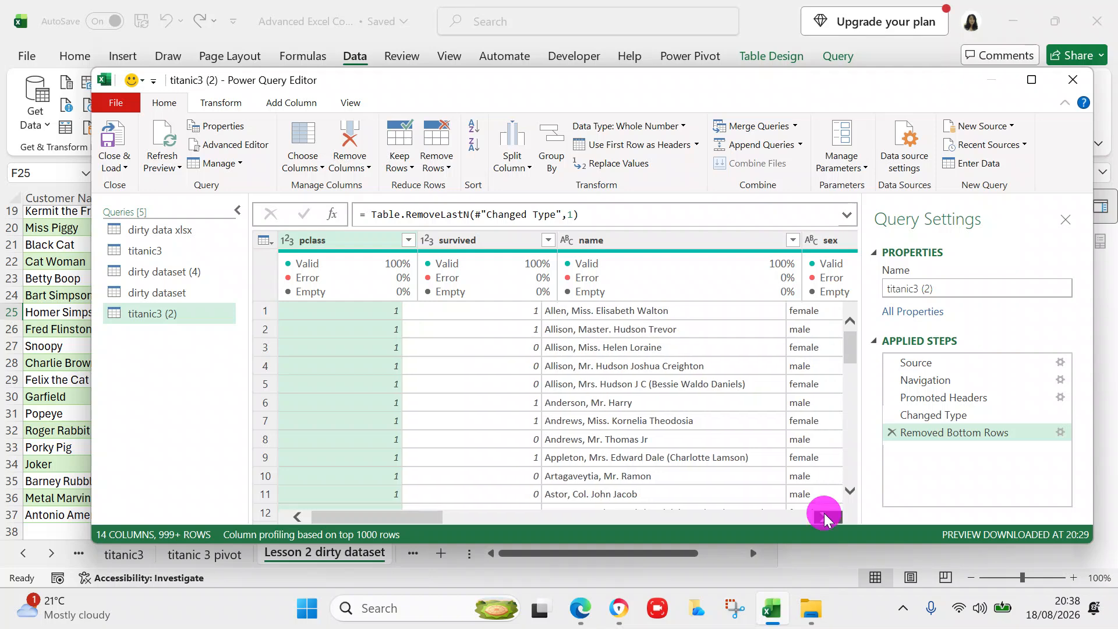
{"action": "left_click_drag", "start_coordinate": [823, 516], "coordinate": [823, 517]}
{"action": "left_click", "coordinate": [823, 516]}
{"action": "left_click", "coordinate": [823, 516]}
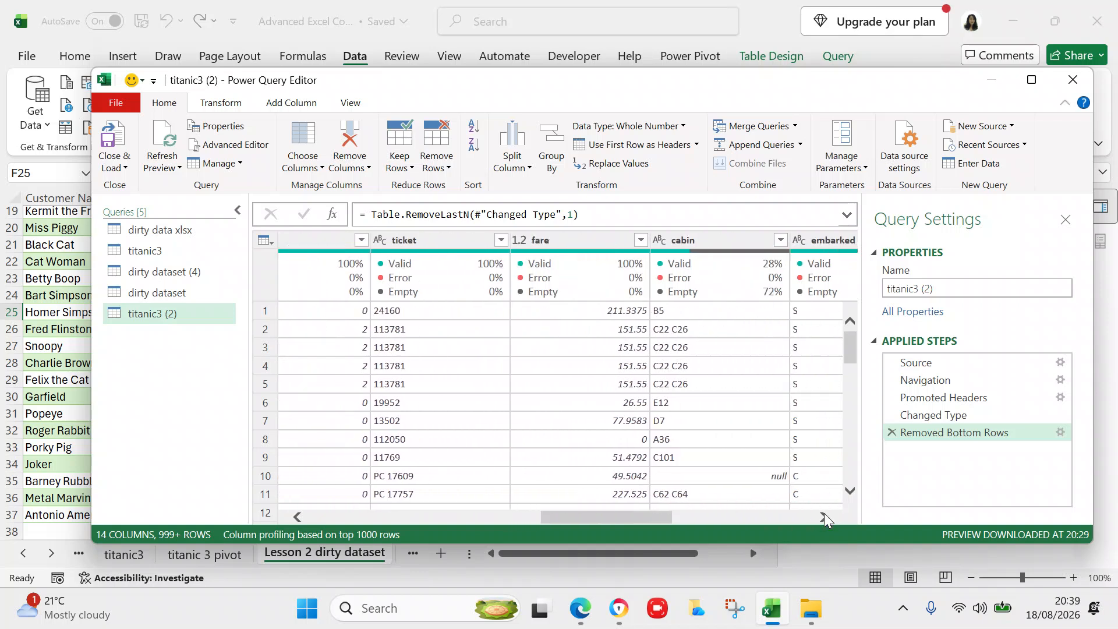
{"action": "left_click", "coordinate": [823, 516]}
{"action": "left_click", "coordinate": [824, 516]}
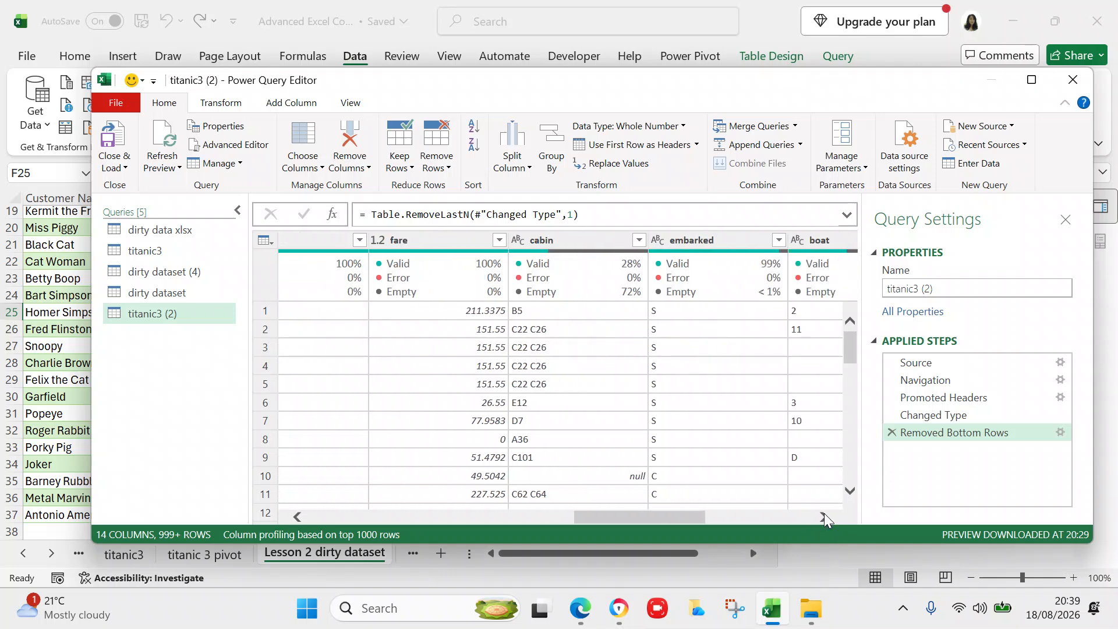
{"action": "left_click", "coordinate": [852, 343]}
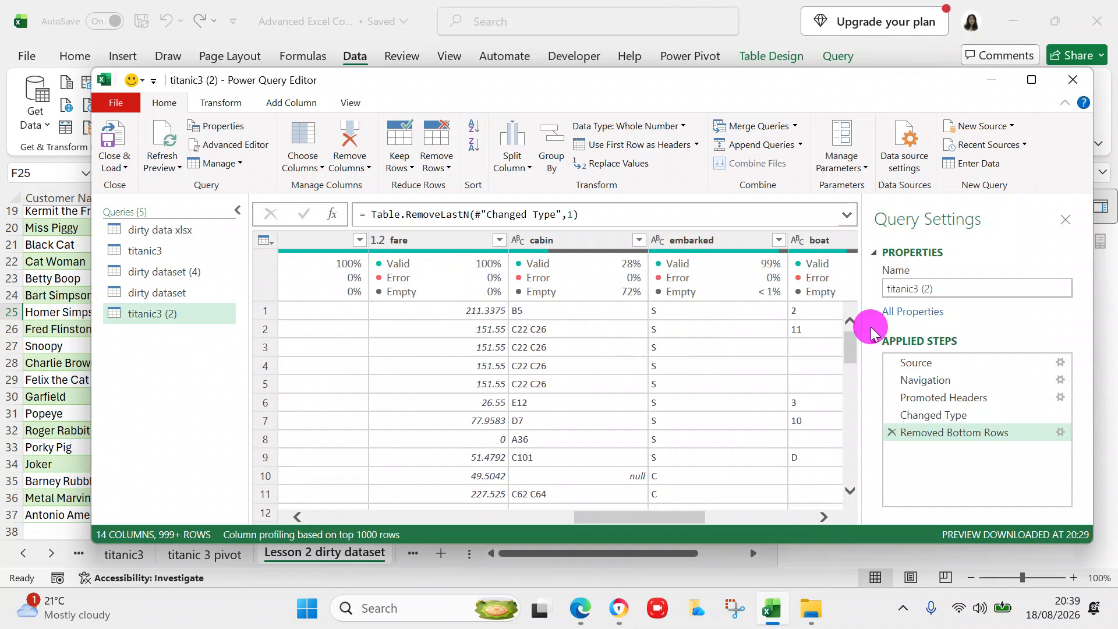
{"action": "left_click", "coordinate": [857, 338]}
{"action": "left_click_drag", "start_coordinate": [857, 344], "coordinate": [853, 483]}
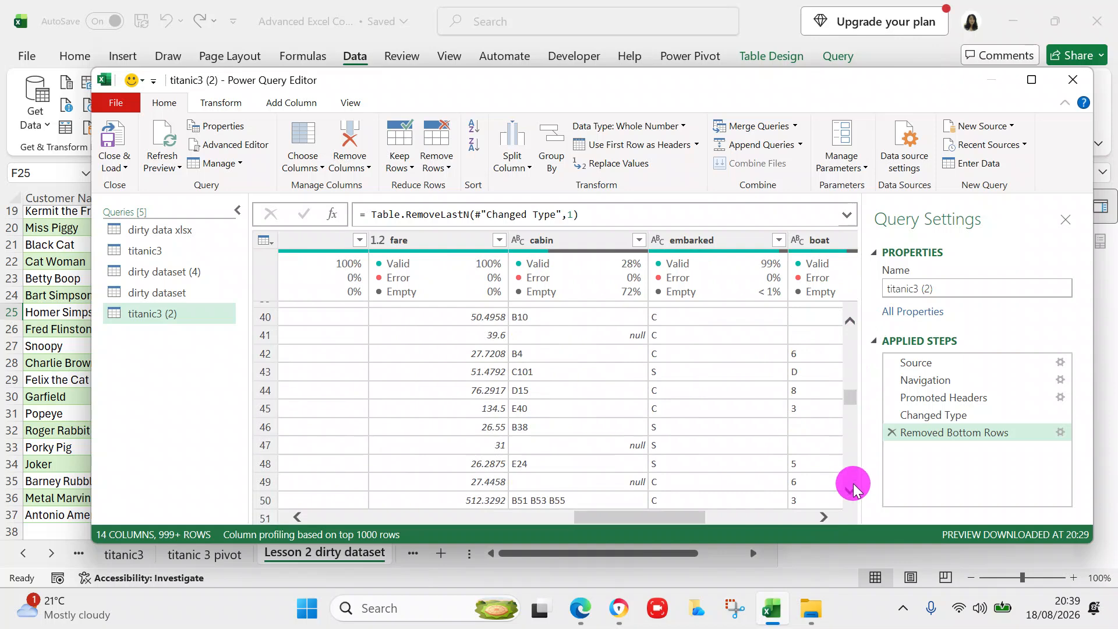
{"action": "left_click_drag", "start_coordinate": [850, 397], "coordinate": [852, 478]}
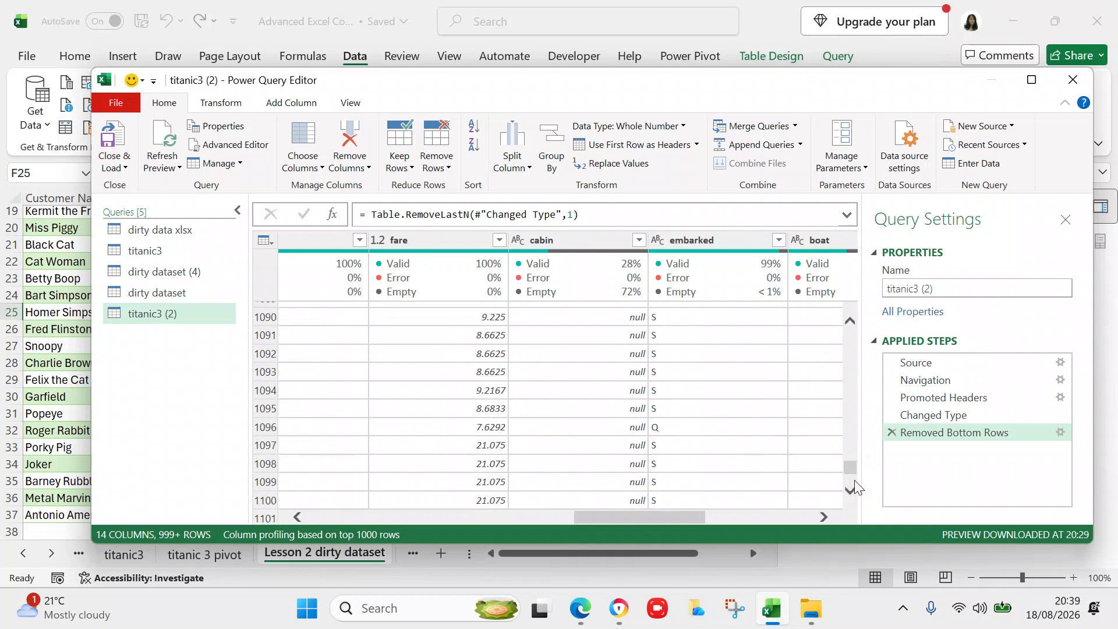
{"action": "left_click", "coordinate": [823, 517]}
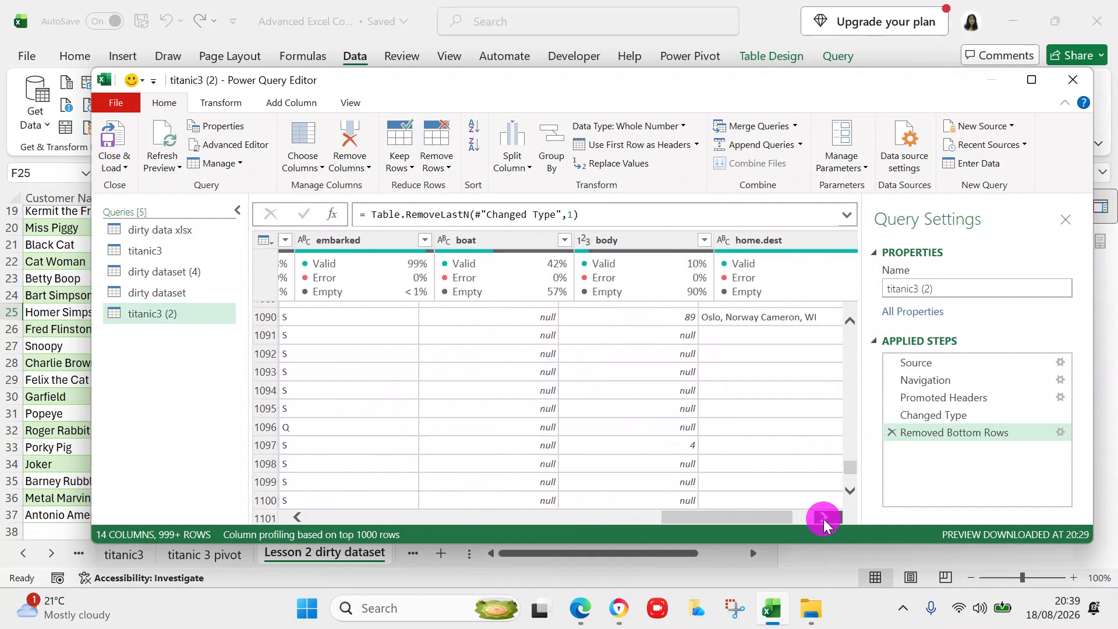
{"action": "left_click", "coordinate": [823, 517]}
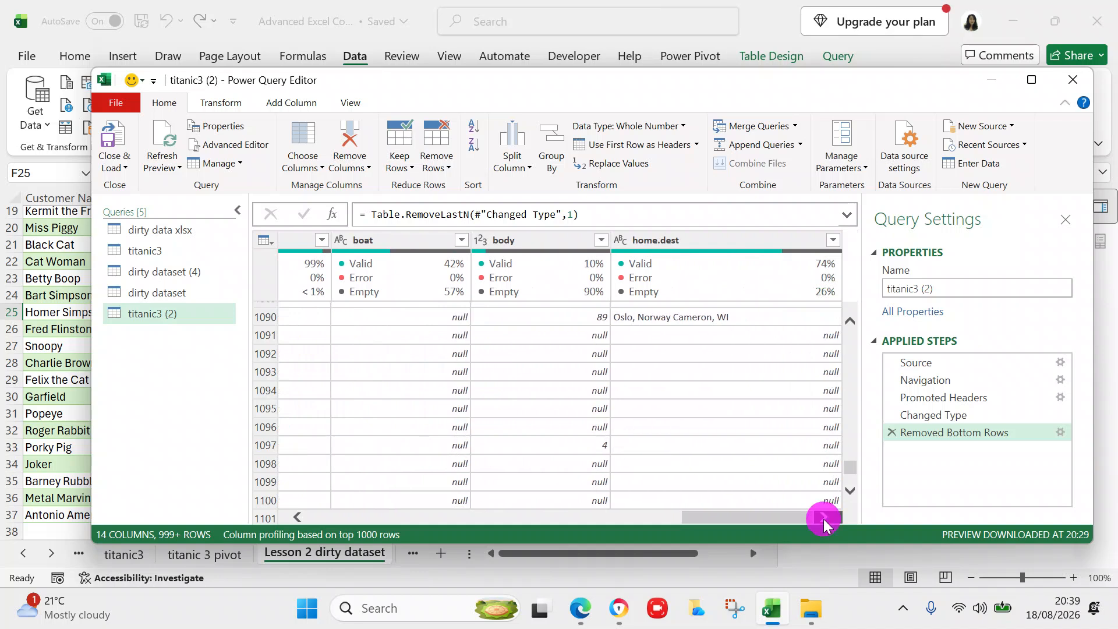
{"action": "left_click", "coordinate": [299, 517]}
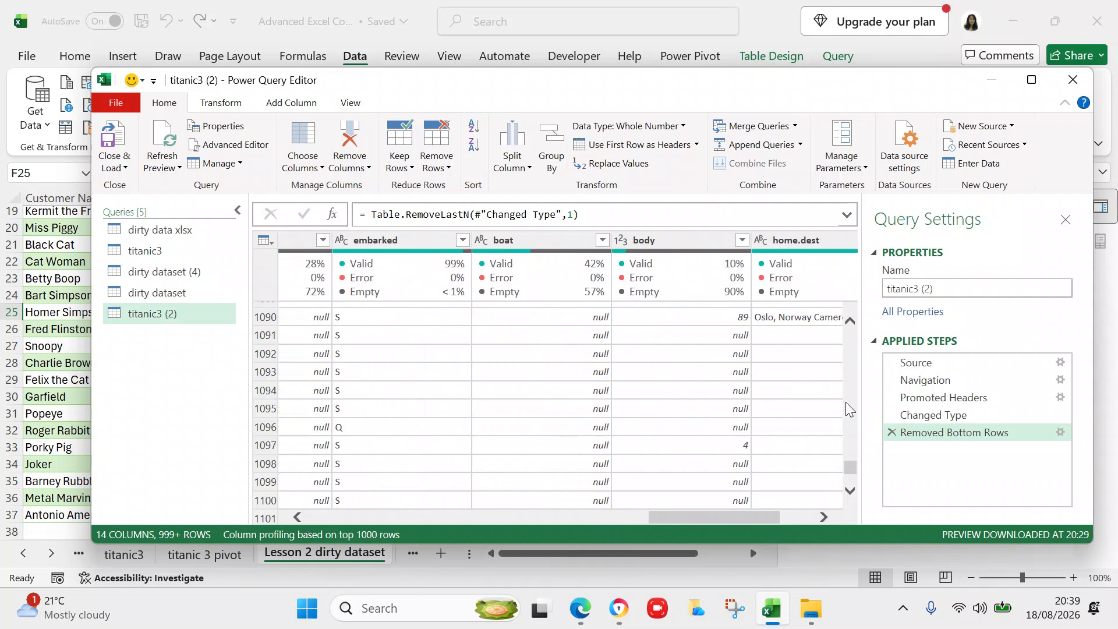
{"action": "left_click_drag", "start_coordinate": [850, 467], "coordinate": [851, 492]}
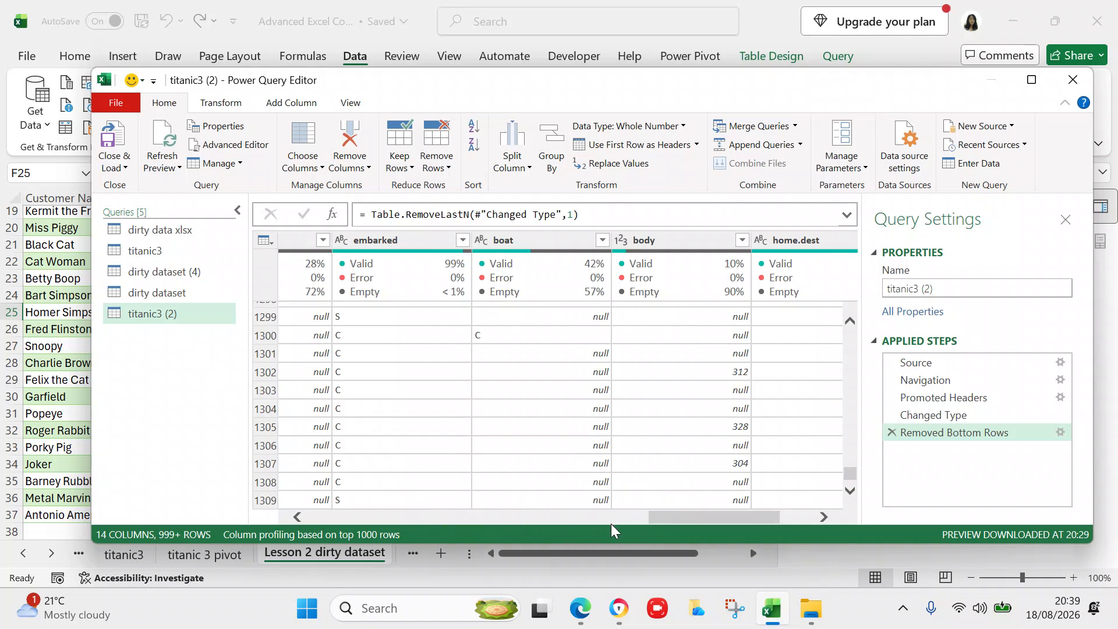
{"action": "left_click_drag", "start_coordinate": [693, 517], "coordinate": [289, 509]}
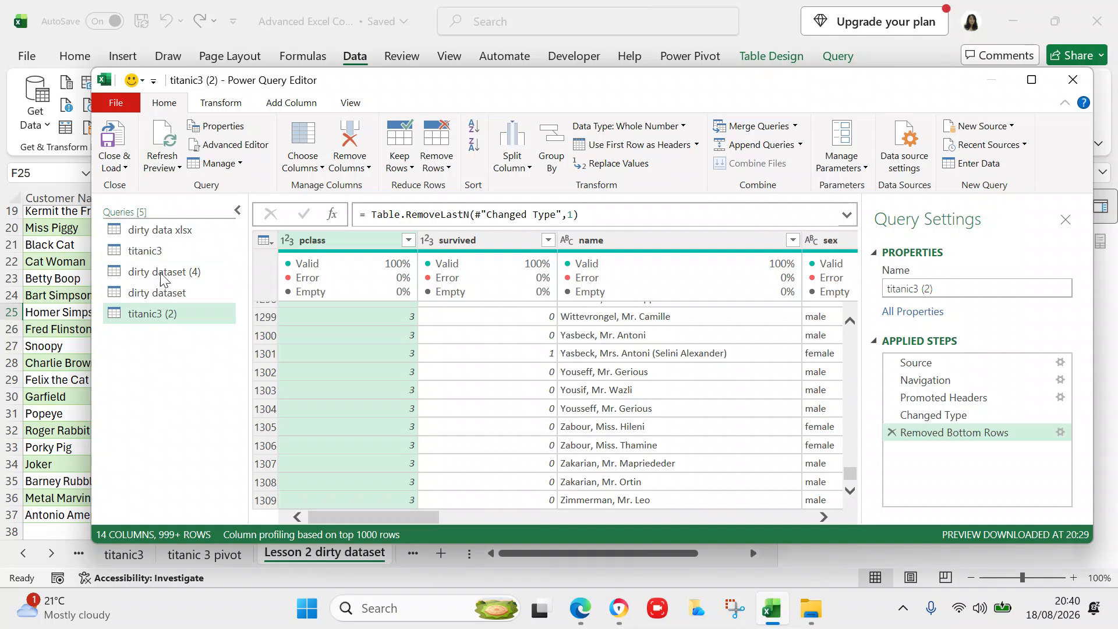
- Refresh all query previews and scroll down to confirm passenger row 1309 is last
{"action": "left_click", "coordinate": [178, 169]}
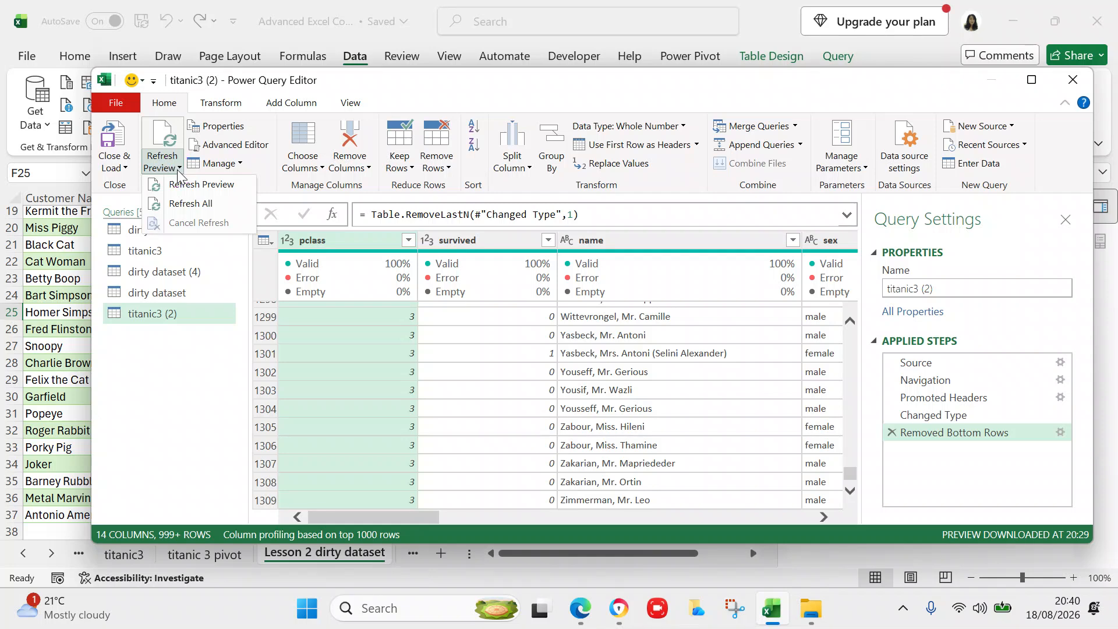
{"action": "left_click", "coordinate": [181, 205]}
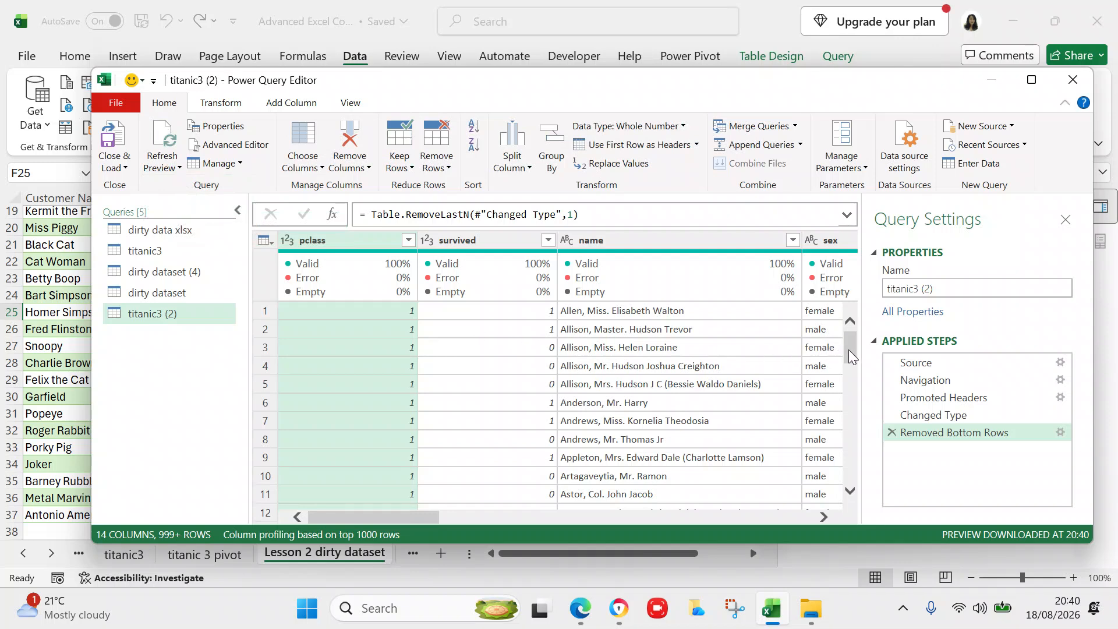
{"action": "left_click_drag", "start_coordinate": [849, 350], "coordinate": [849, 503]}
{"action": "mouse_move", "coordinate": [849, 437]}
{"action": "left_mouse_down"}
{"action": "mouse_move", "coordinate": [842, 505]}
{"action": "mouse_move", "coordinate": [849, 467]}
{"action": "mouse_move", "coordinate": [847, 492]}
{"action": "left_mouse_up"}
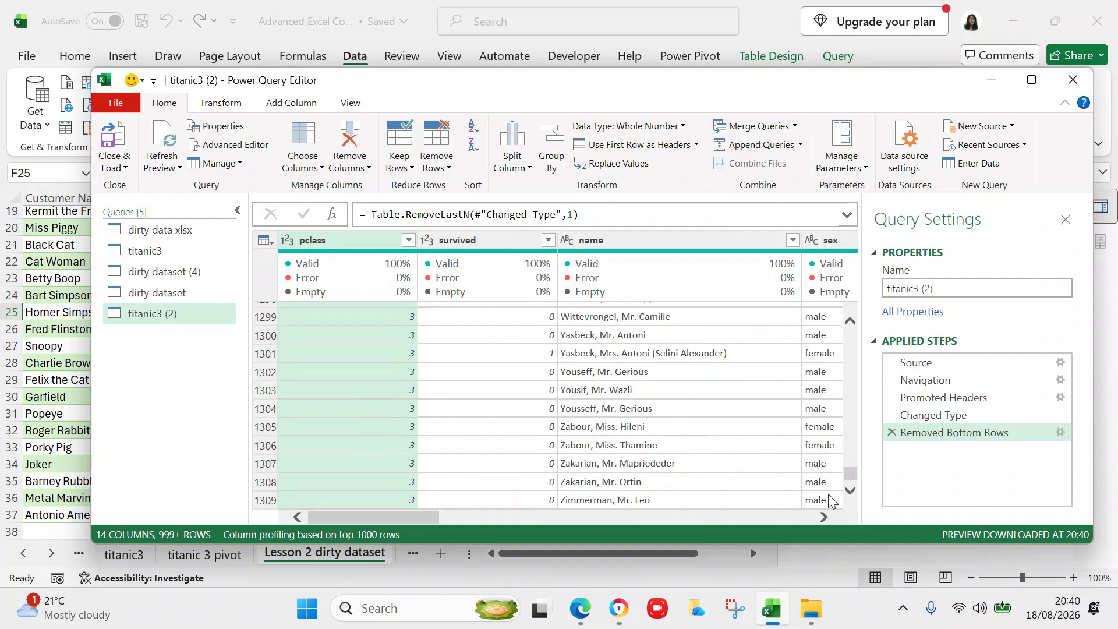
{"action": "left_click", "coordinate": [849, 492]}
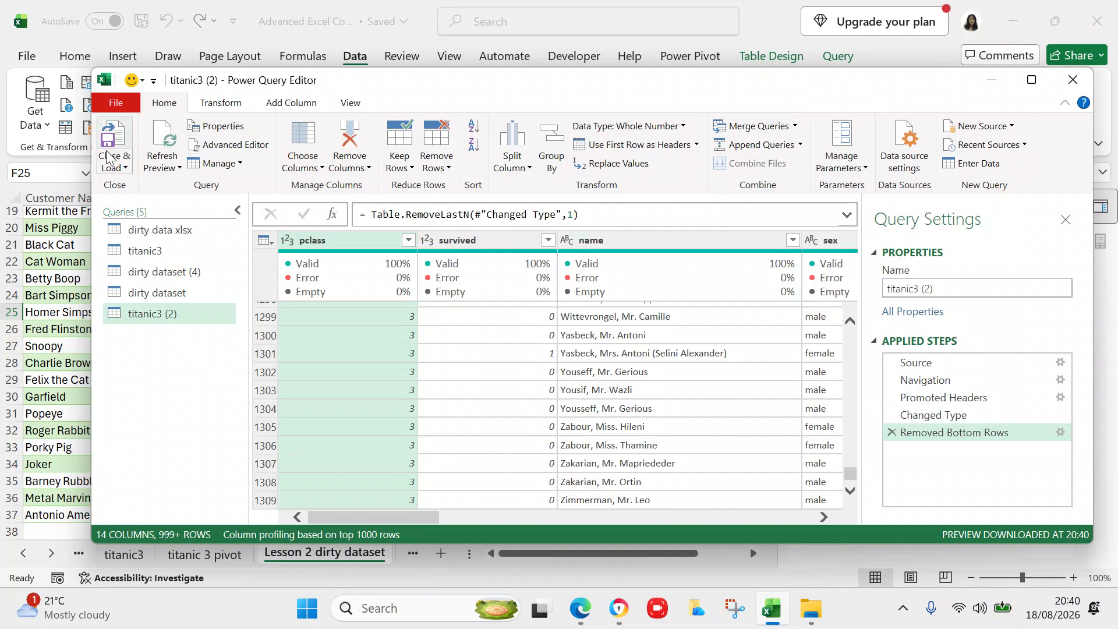
- Close & Load titanic3 (2), then scroll its new sheet to check the 1,309 rows
{"action": "left_click", "coordinate": [109, 169]}
{"action": "left_click", "coordinate": [142, 191]}
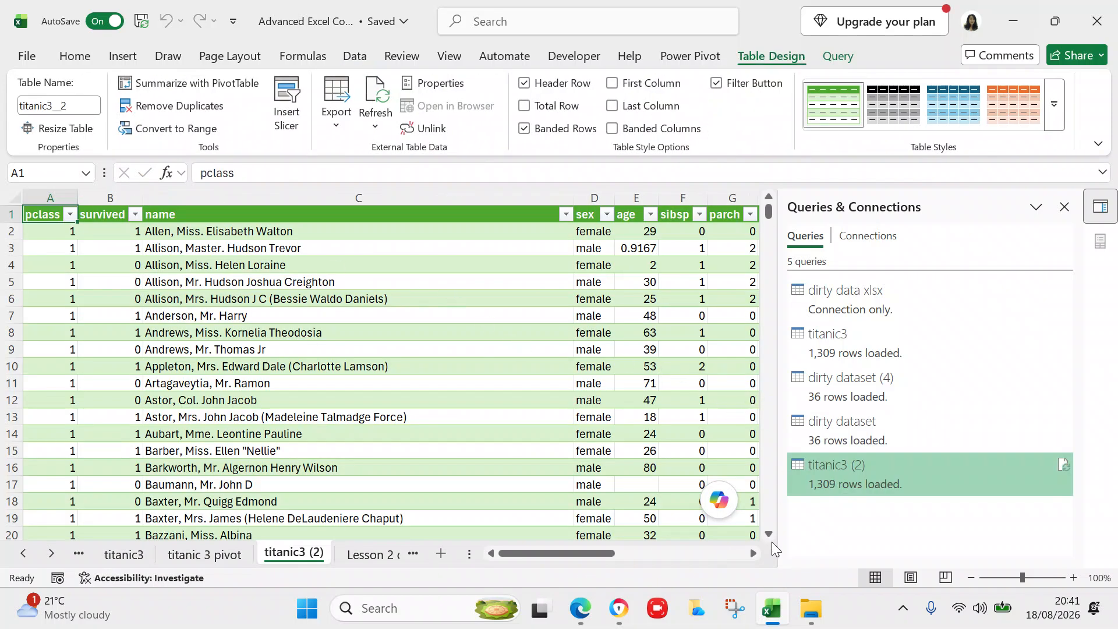
{"action": "left_click_drag", "start_coordinate": [769, 213], "coordinate": [738, 554]}
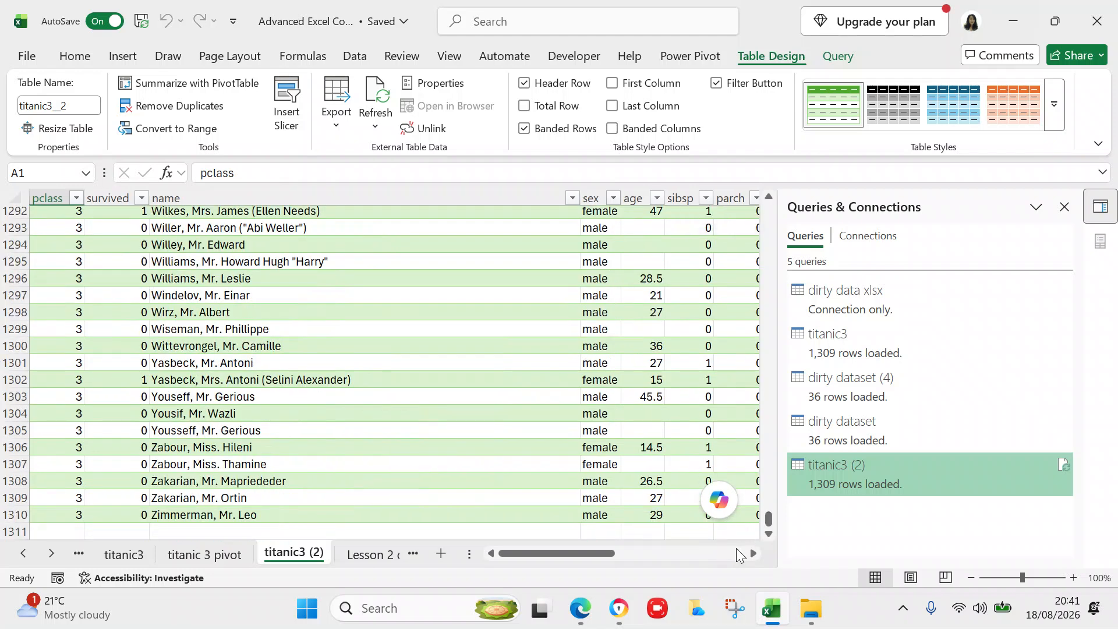
{"action": "left_click_drag", "start_coordinate": [769, 521], "coordinate": [767, 203]}
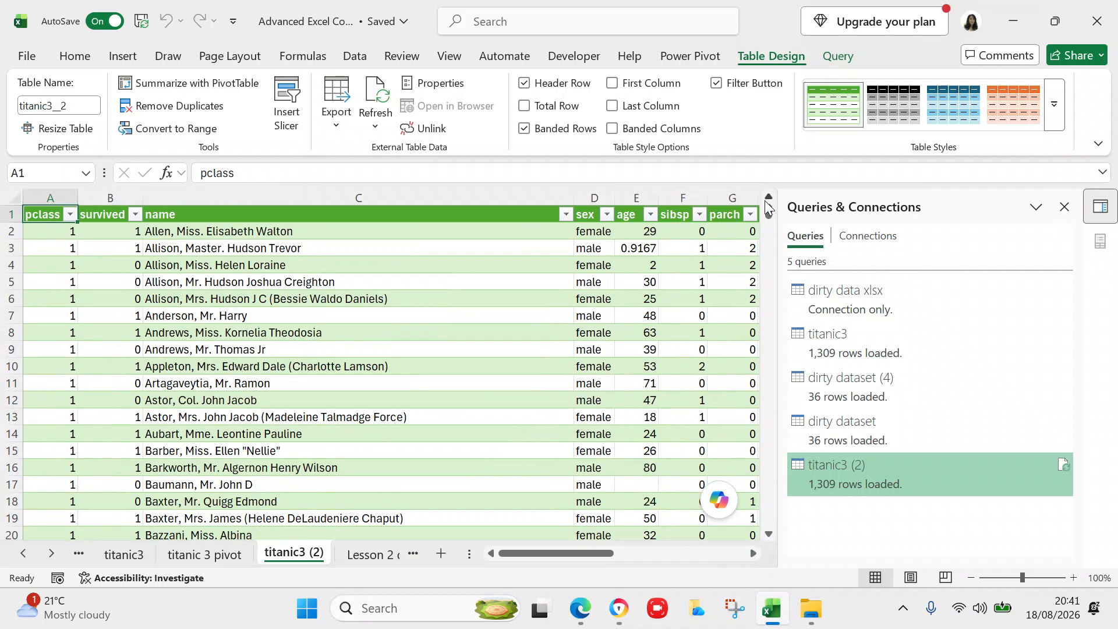
{"action": "left_click_drag", "start_coordinate": [766, 211], "coordinate": [734, 555]}
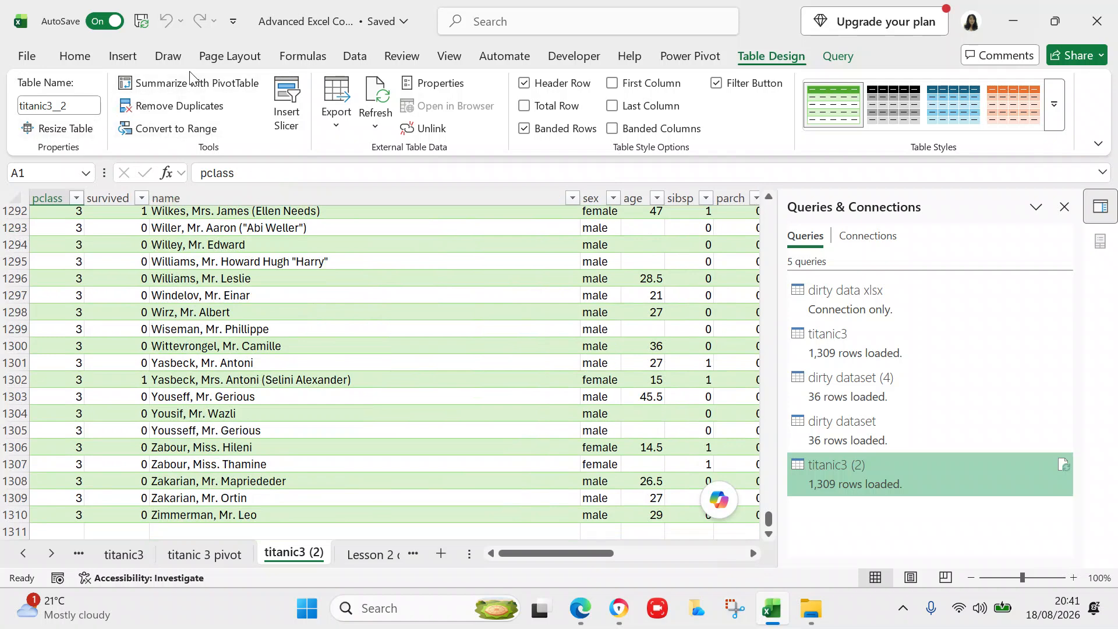
- Run Data > Refresh All so all five queries reload, titanic3 (2) included
{"action": "left_click", "coordinate": [175, 56]}
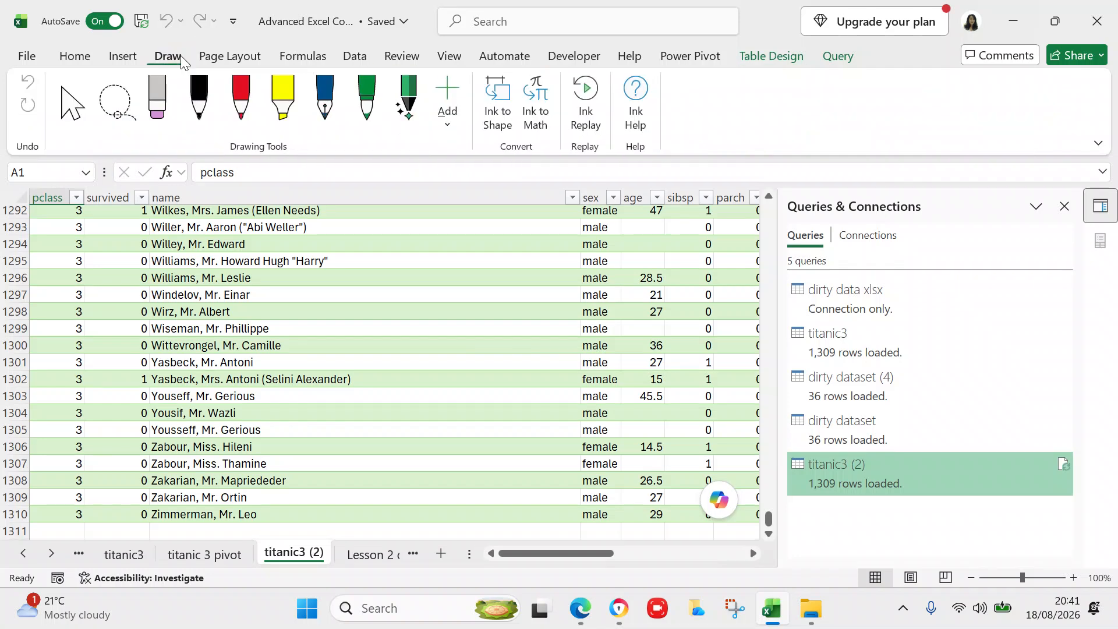
{"action": "left_click", "coordinate": [354, 55]}
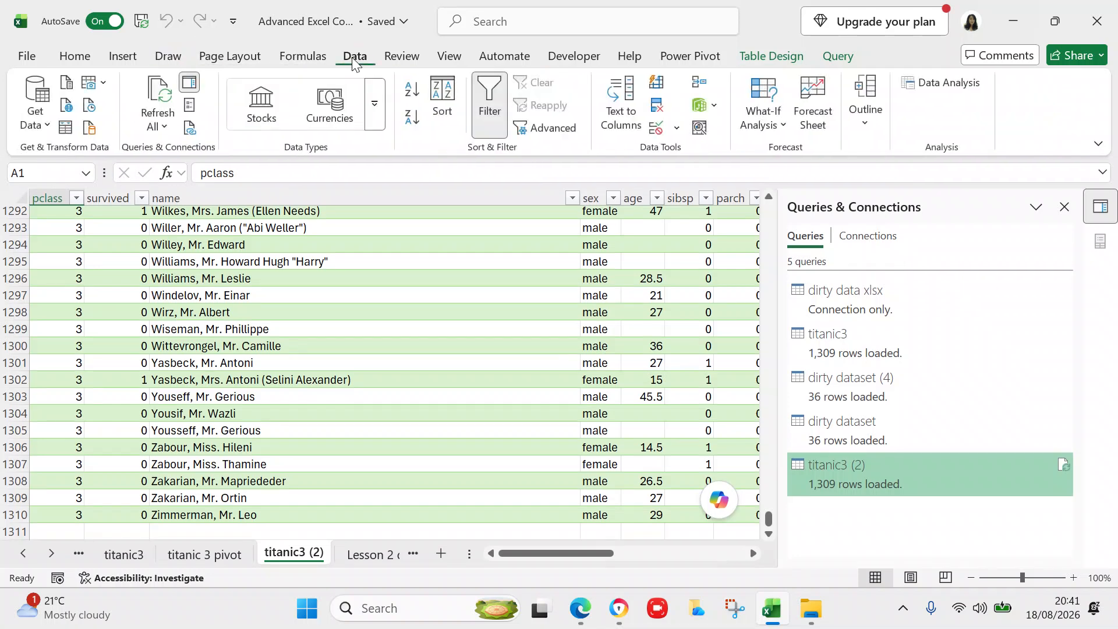
{"action": "left_click", "coordinate": [165, 127]}
{"action": "left_click", "coordinate": [169, 152]}
{"action": "left_click_drag", "start_coordinate": [769, 516], "coordinate": [771, 549]}
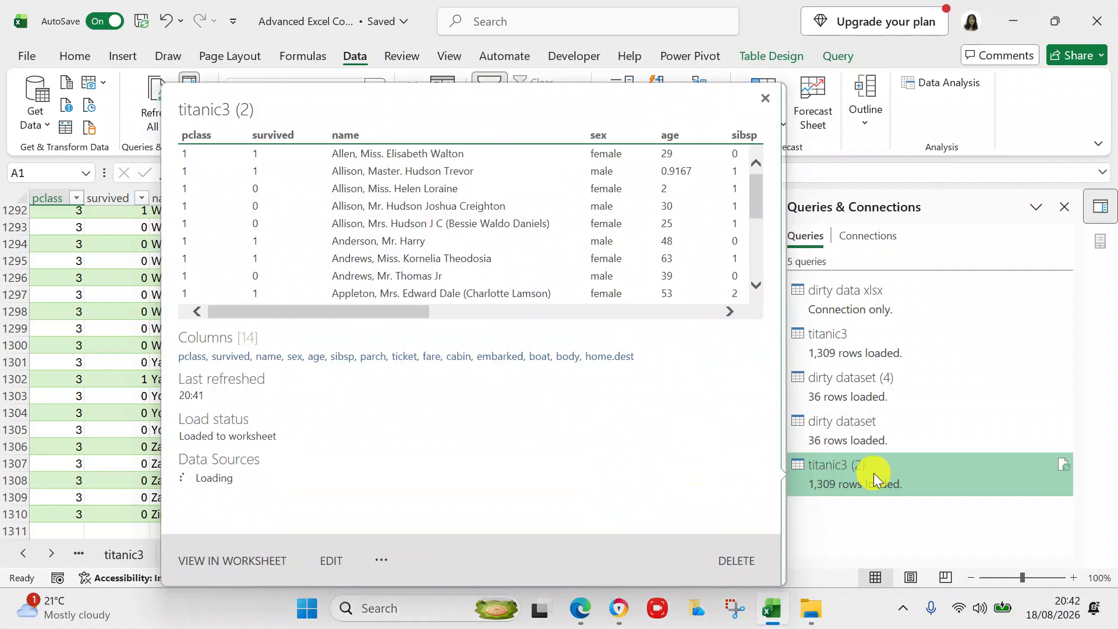
- Edit titanic3 (2) from Queries & Connections and scroll its preview to passenger row 1309
{"action": "right_click", "coordinate": [873, 473]}
{"action": "left_click", "coordinate": [851, 470]}
{"action": "double_click", "coordinate": [853, 469]}
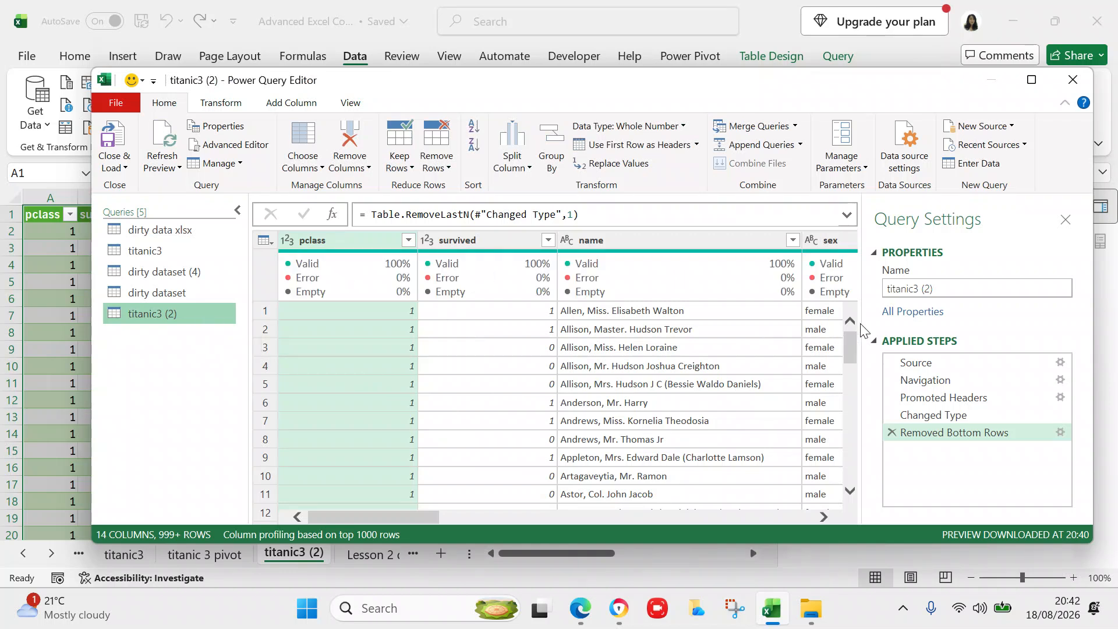
{"action": "left_click_drag", "start_coordinate": [855, 338], "coordinate": [847, 494]}
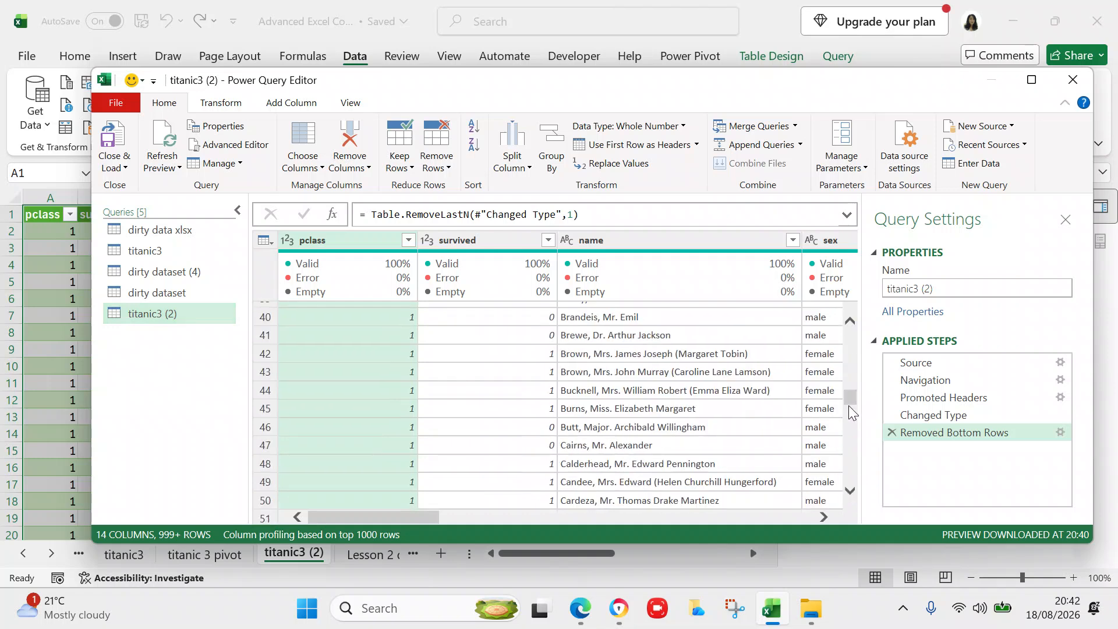
{"action": "left_click_drag", "start_coordinate": [849, 400], "coordinate": [850, 489]}
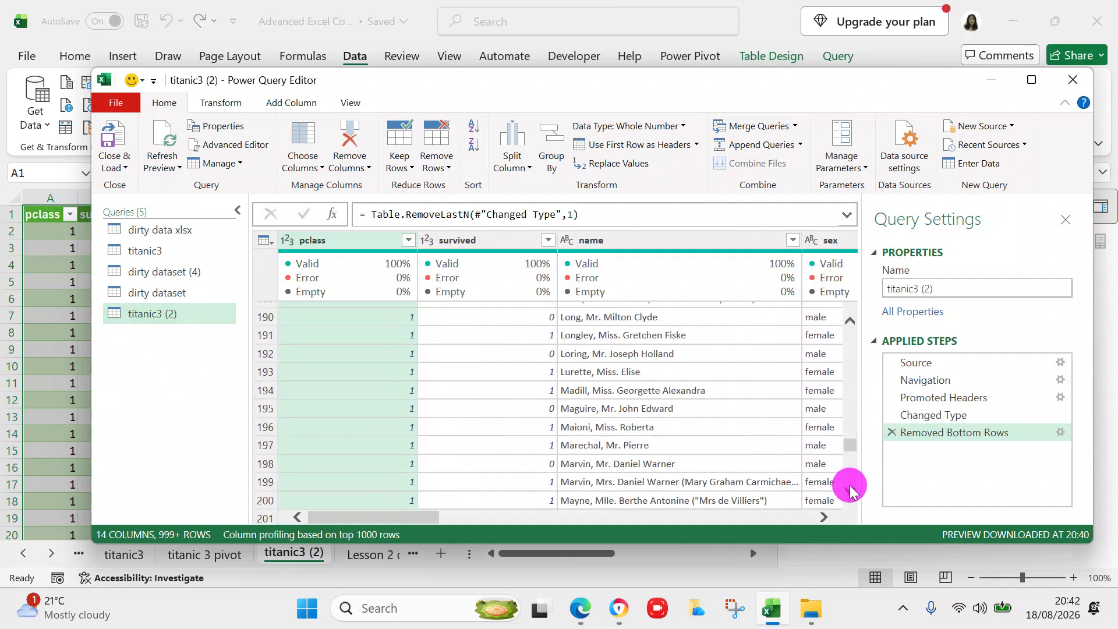
{"action": "left_click_drag", "start_coordinate": [848, 447], "coordinate": [849, 512]}
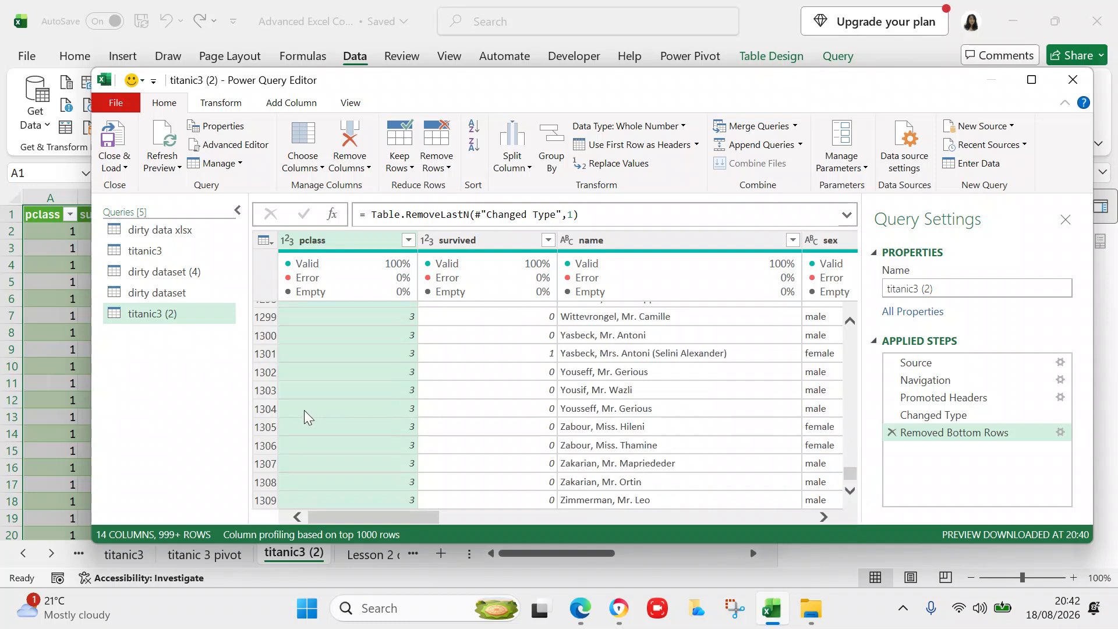
- Start renaming titanic3 (2) in the Queries list, but leave its name unchanged
{"action": "left_click", "coordinate": [199, 321]}
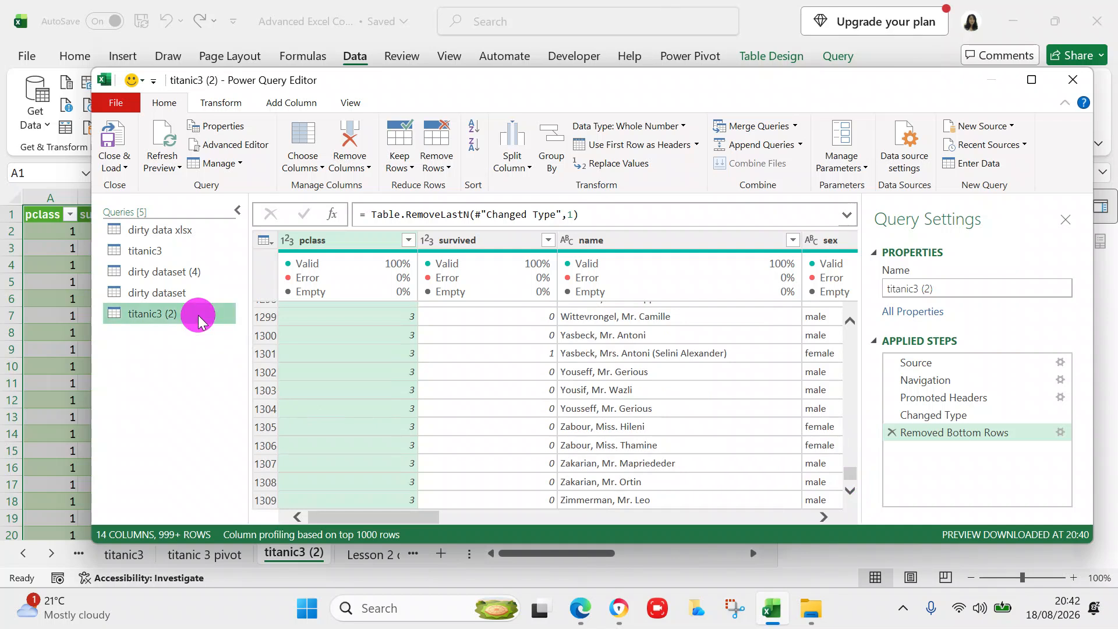
{"action": "double_click", "coordinate": [198, 316]}
{"action": "left_click", "coordinate": [159, 358]}
- Run Refresh Preview > Refresh All, then Close & Load titanic3 (2) back to its sheet
{"action": "right_click", "coordinate": [118, 320]}
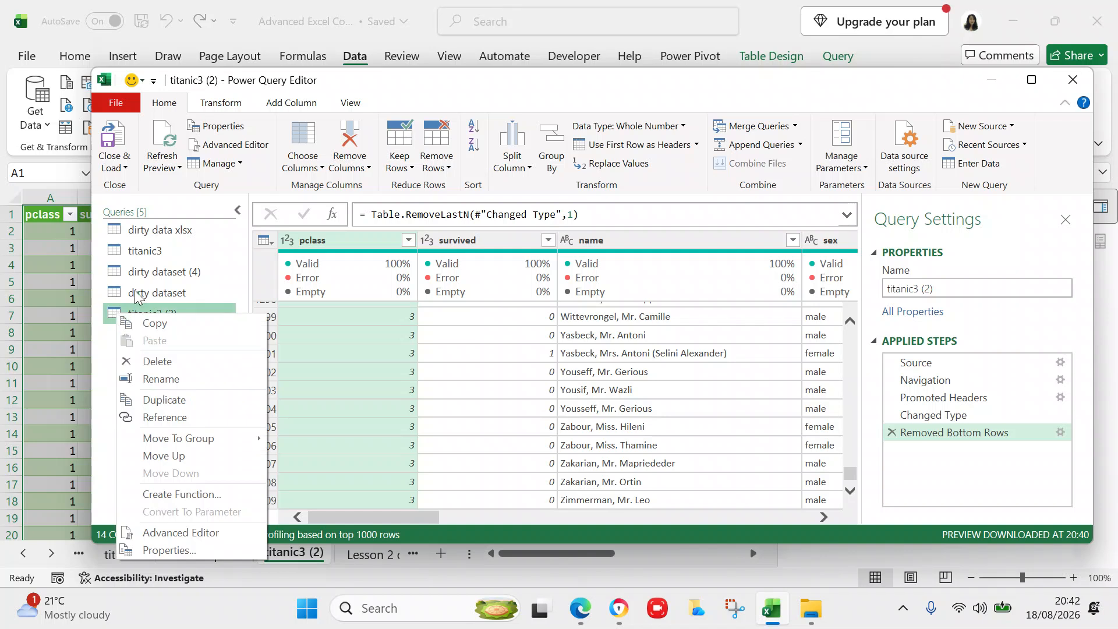
{"action": "left_click", "coordinate": [202, 208]}
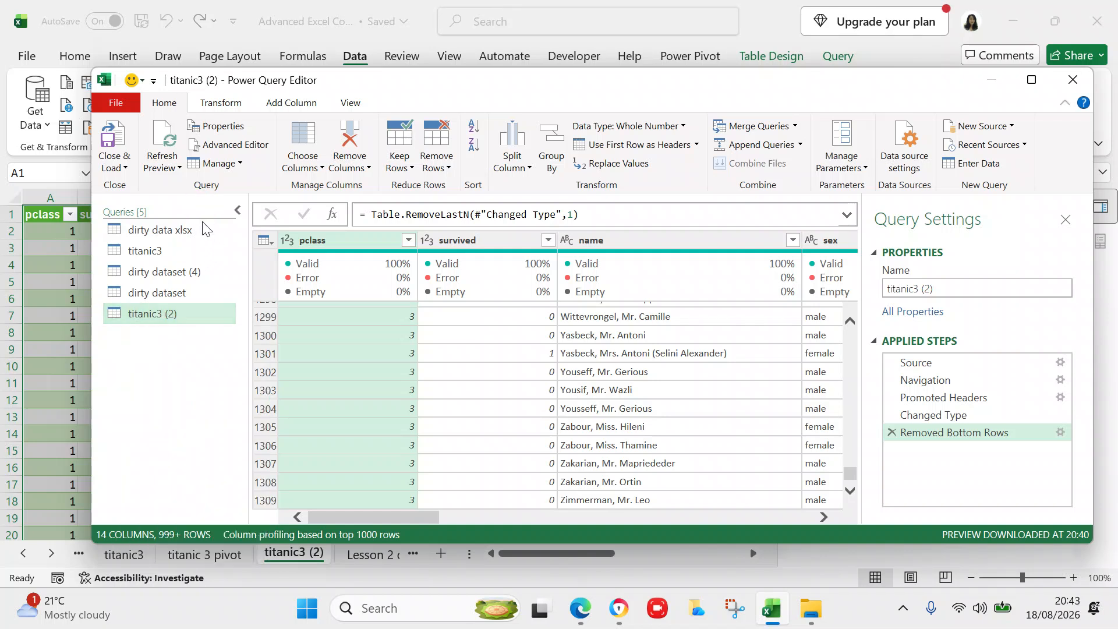
{"action": "left_click", "coordinate": [179, 169]}
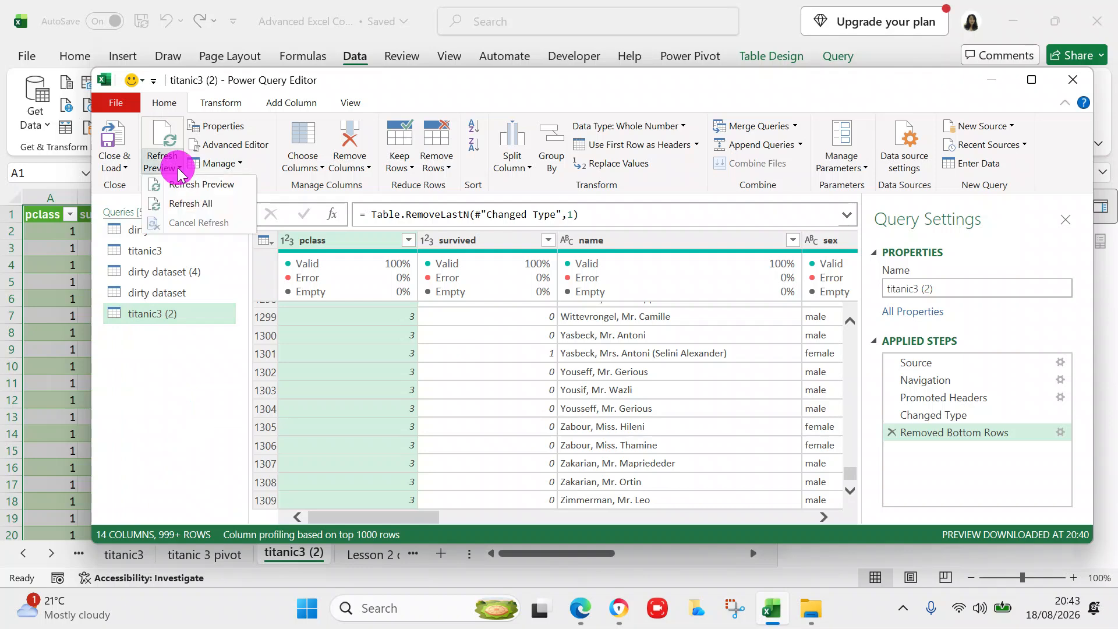
{"action": "left_click", "coordinate": [185, 205]}
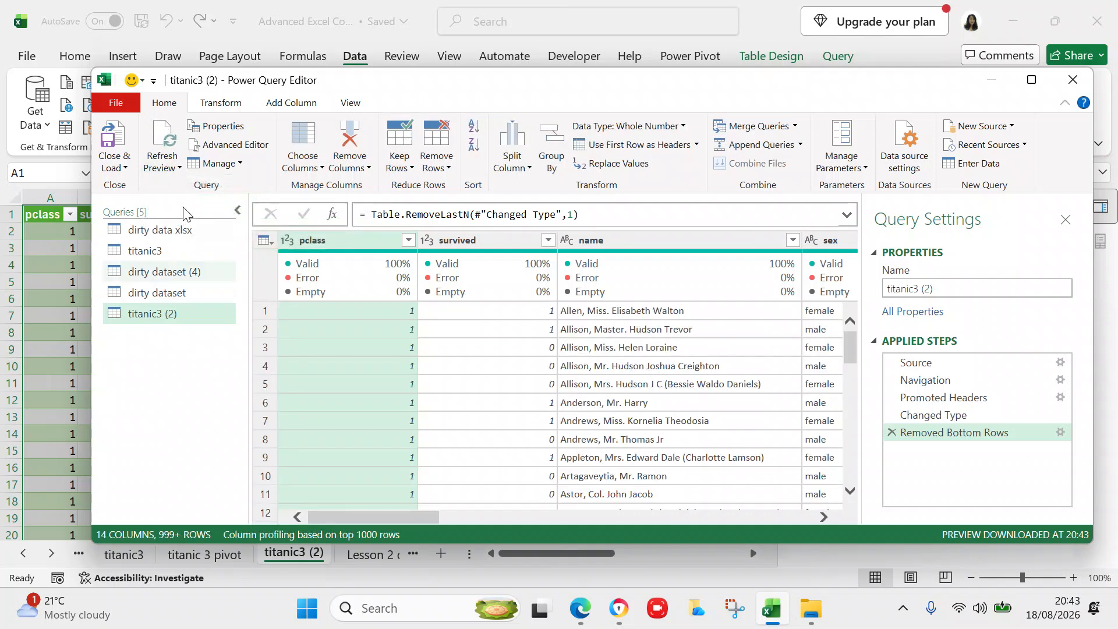
{"action": "left_click", "coordinate": [118, 167]}
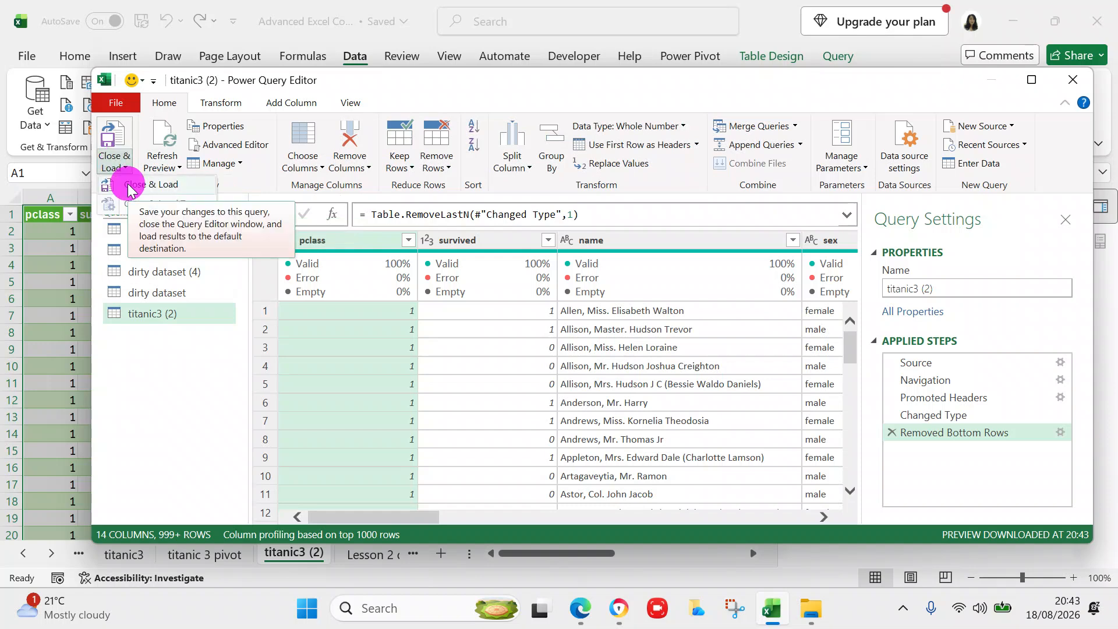
{"action": "left_click", "coordinate": [130, 187]}
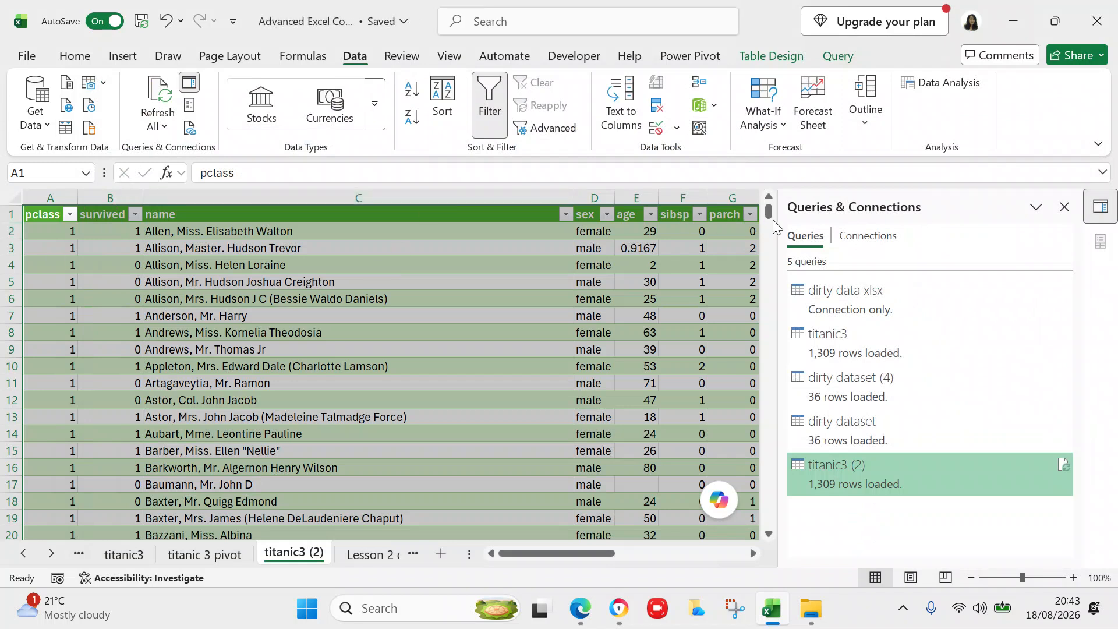
- Select the whole titanic3 (2) data table and scroll through to check the selection
{"action": "mouse_move", "coordinate": [865, 470]}
{"action": "key", "text": "ctrl+q"}
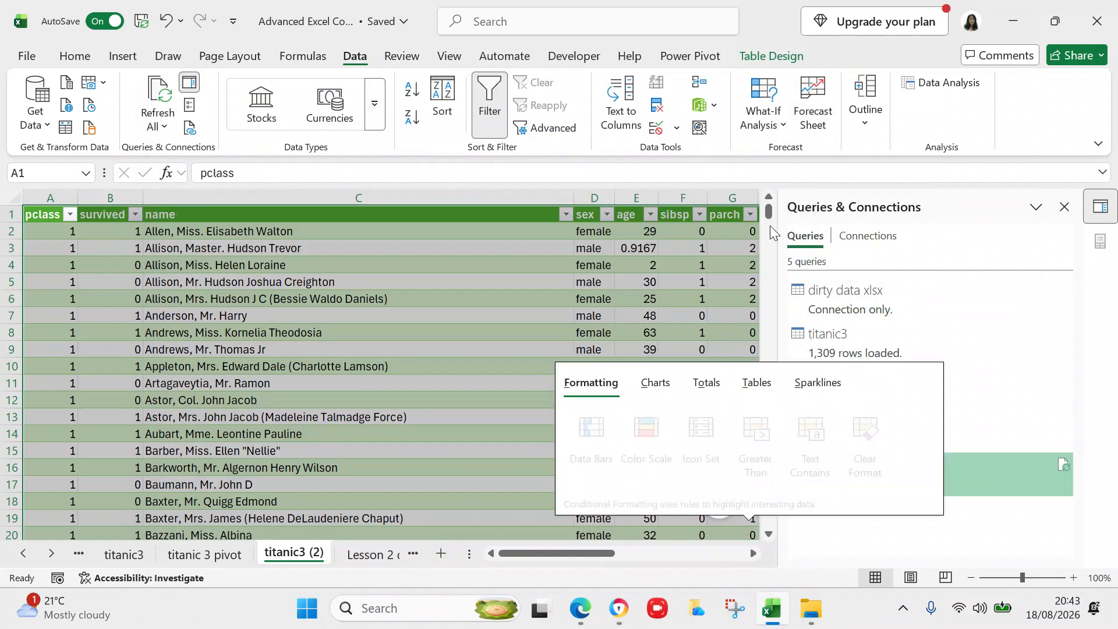
{"action": "left_click_drag", "start_coordinate": [766, 212], "coordinate": [717, 557]}
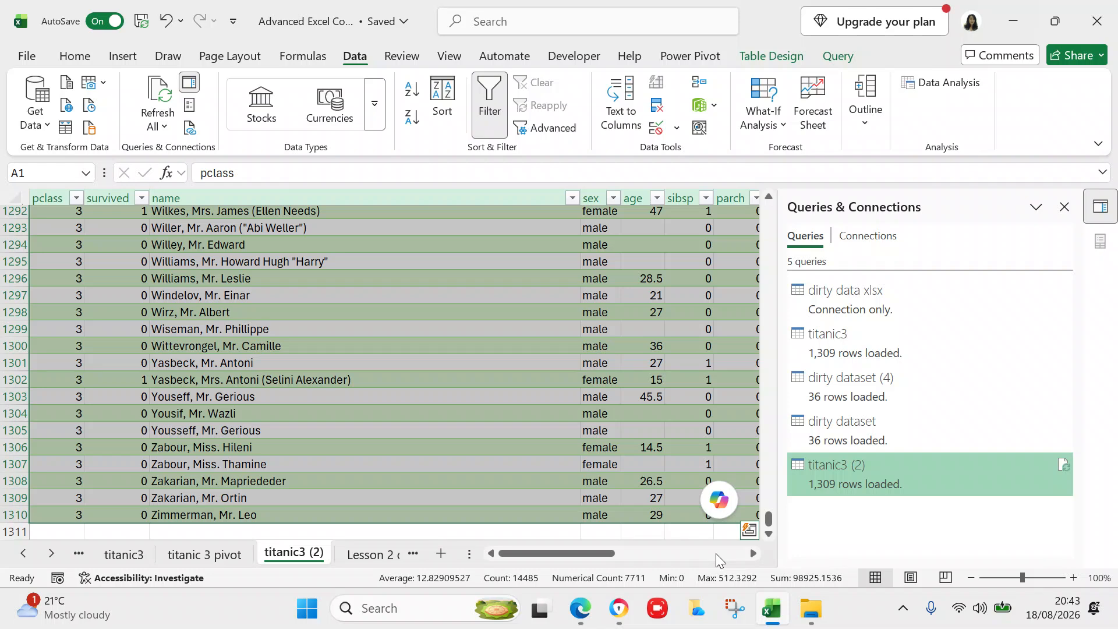
{"action": "left_click_drag", "start_coordinate": [767, 517], "coordinate": [750, 168]}
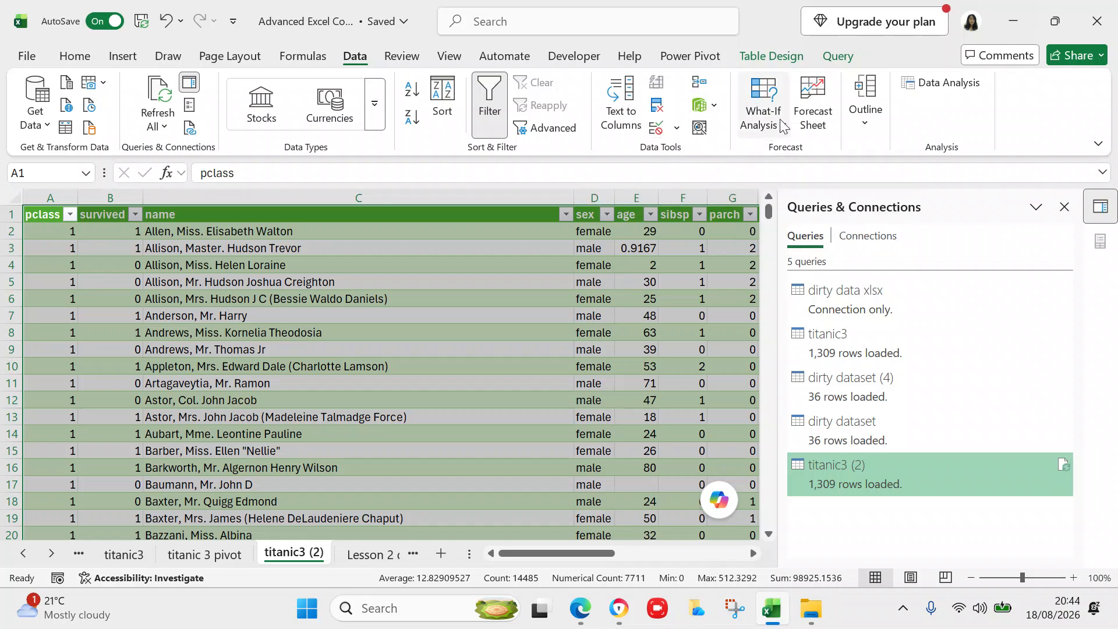
- Use Table Design > Summarize with PivotTable to build a PivotTable on a new worksheet
{"action": "left_click", "coordinate": [836, 56]}
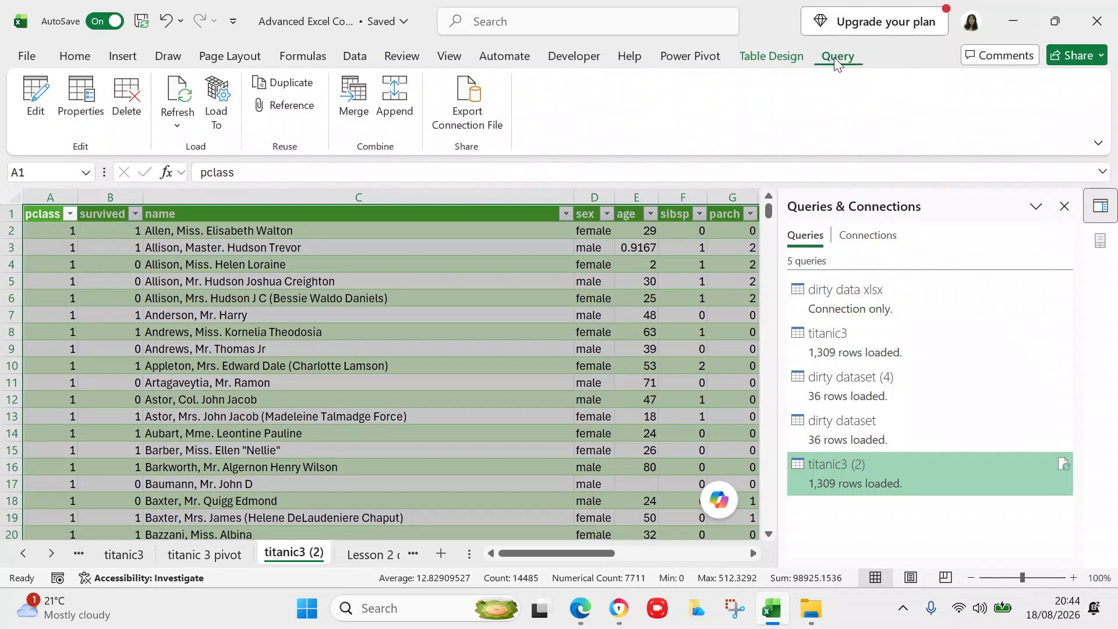
{"action": "left_click", "coordinate": [784, 56]}
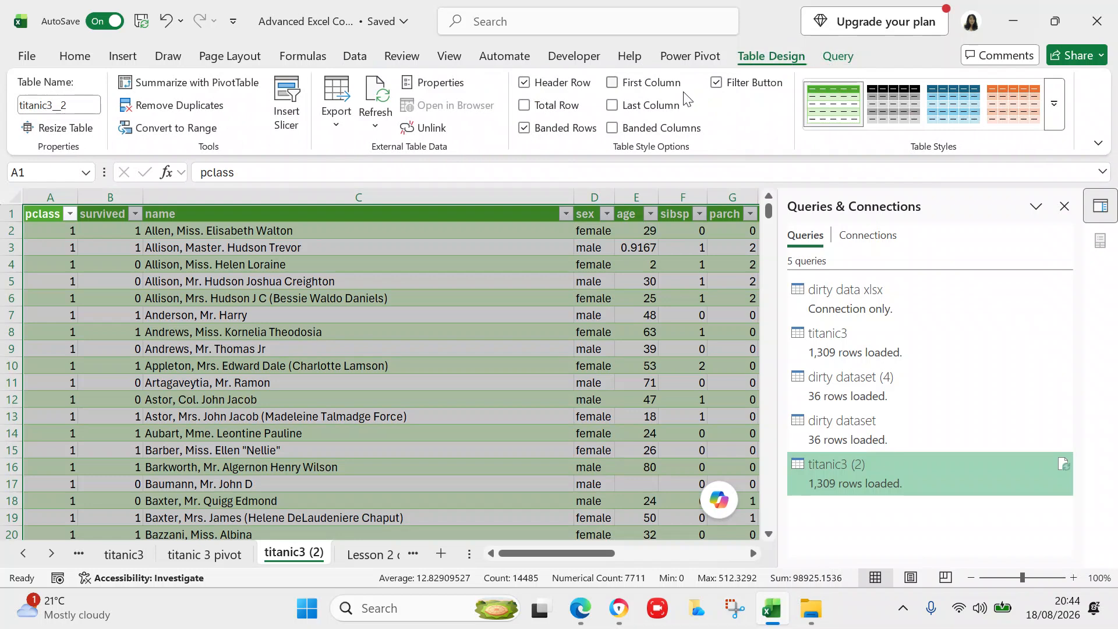
{"action": "left_click", "coordinate": [232, 86]}
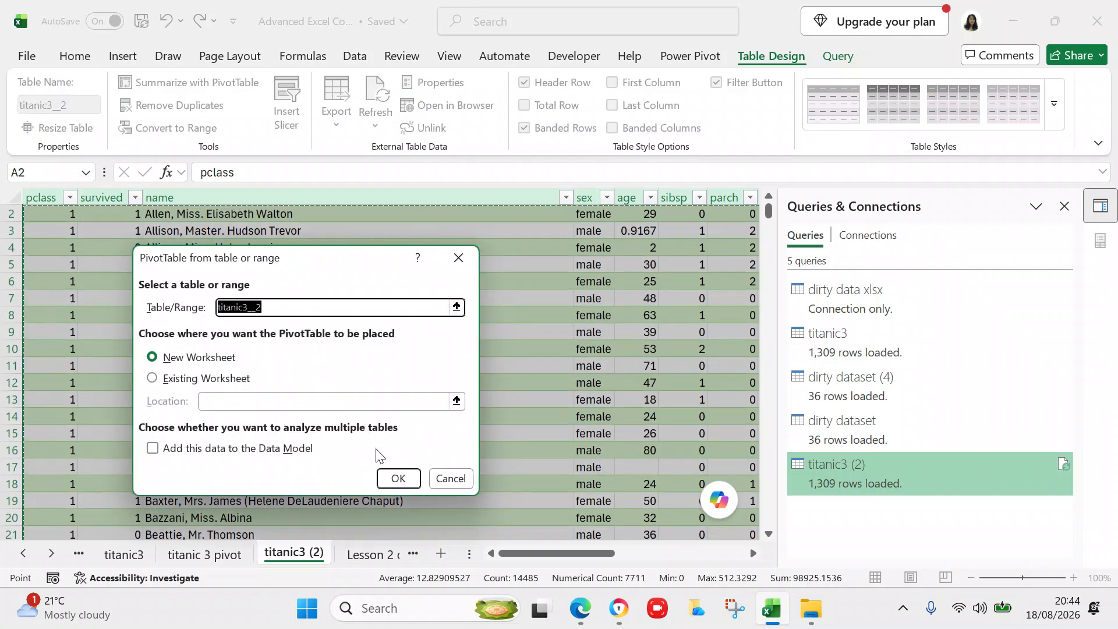
{"action": "left_click", "coordinate": [397, 479]}
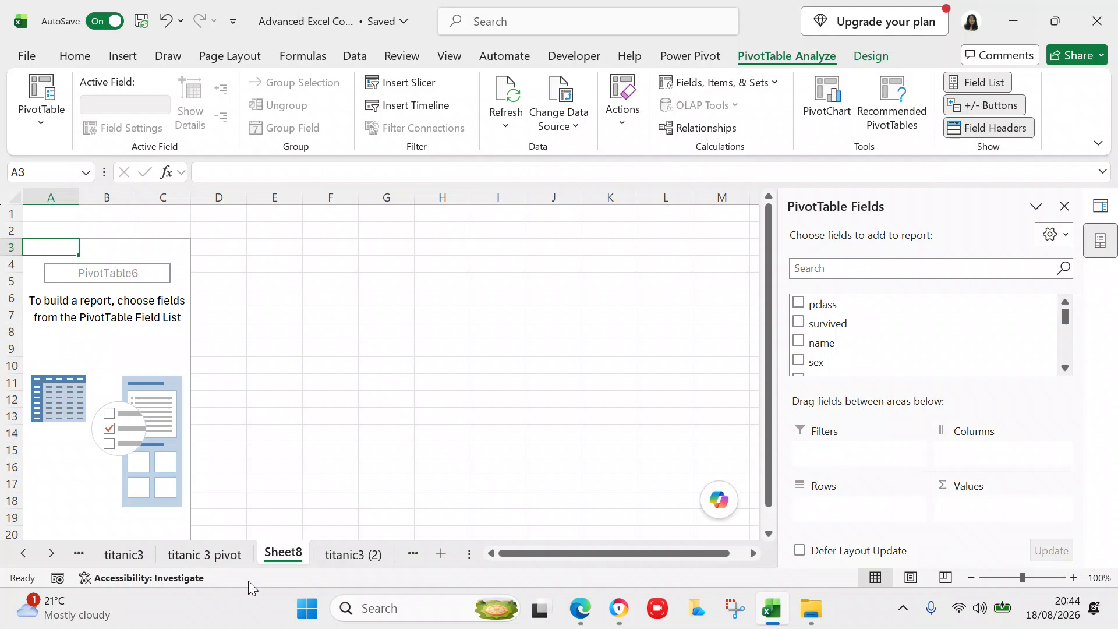
- Prefix the titanic3 (2) sheet name with 'Lesson 2'
{"action": "left_click", "coordinate": [326, 559]}
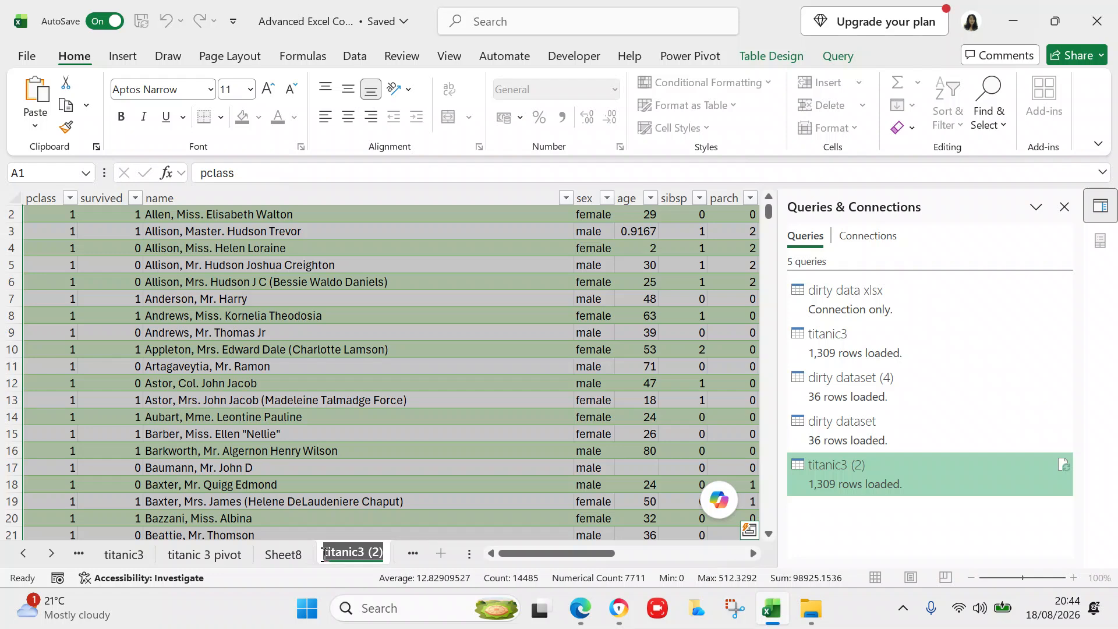
{"action": "left_click", "coordinate": [327, 554]}
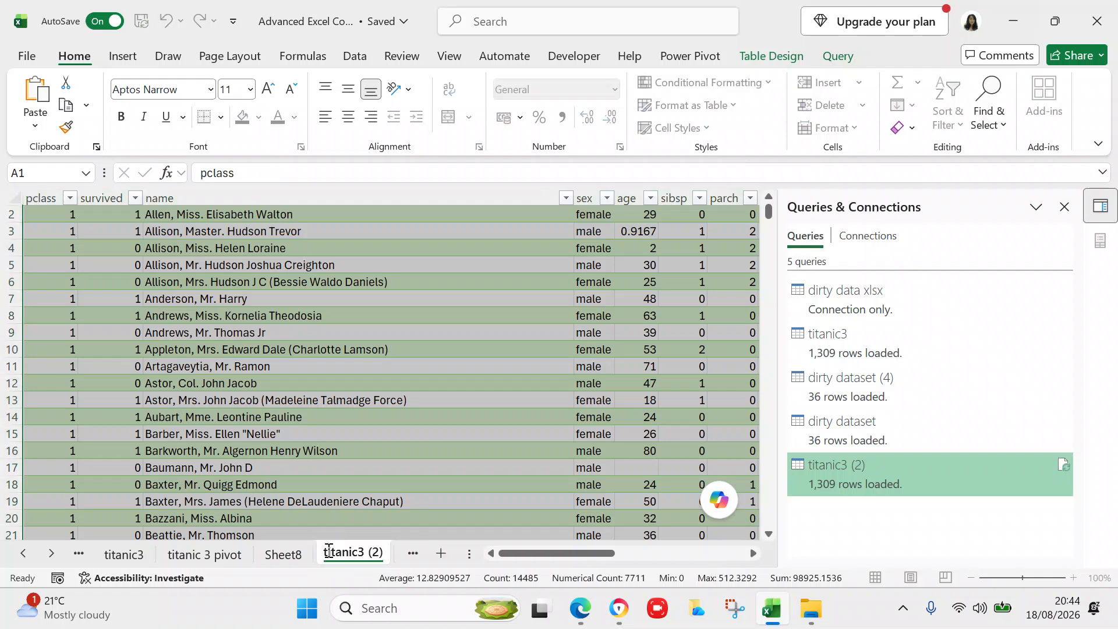
{"action": "double_click", "coordinate": [329, 552]}
{"action": "key", "text": "Home"}
{"action": "type", "text": "Lesson 2"}
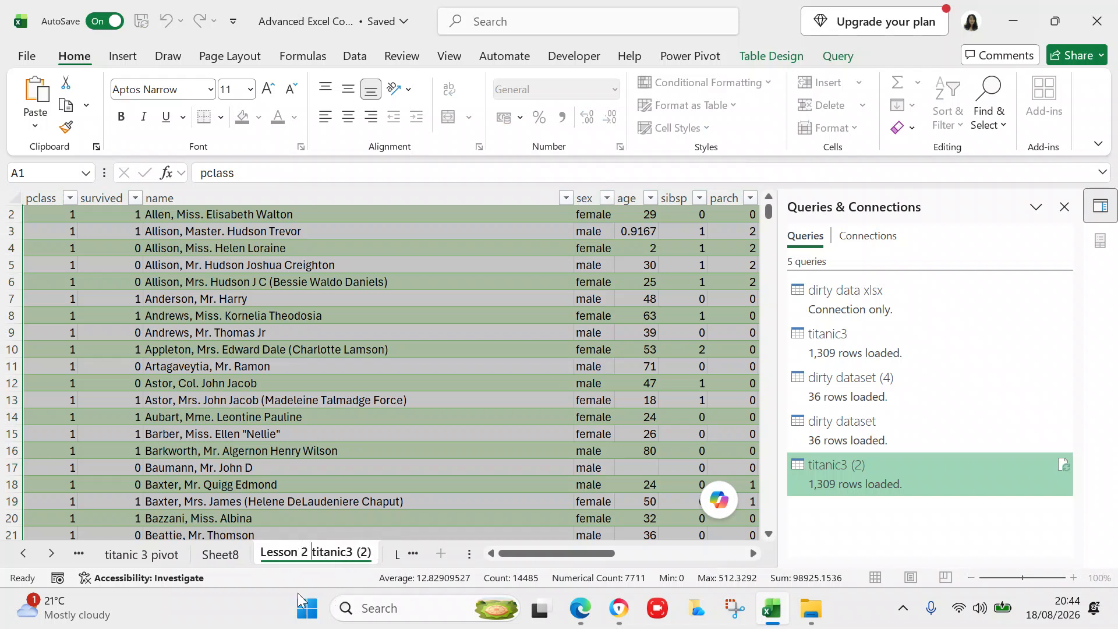
{"action": "left_click", "coordinate": [233, 560]}
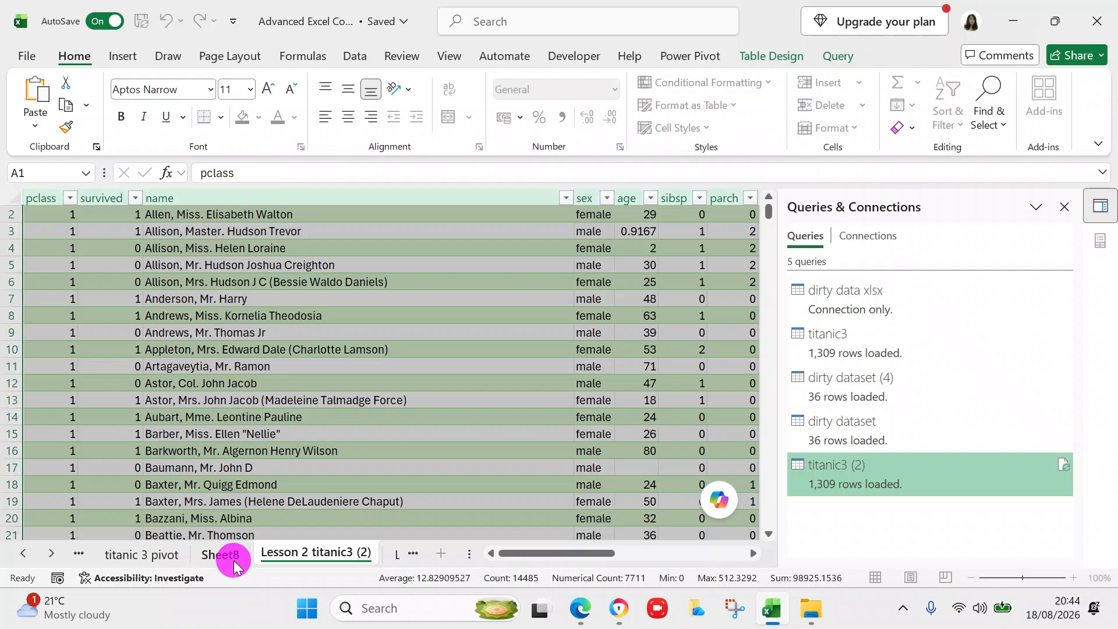
- Rename Sheet8 to 'Lesson 2 titanic pivot'
{"action": "double_click", "coordinate": [233, 556]}
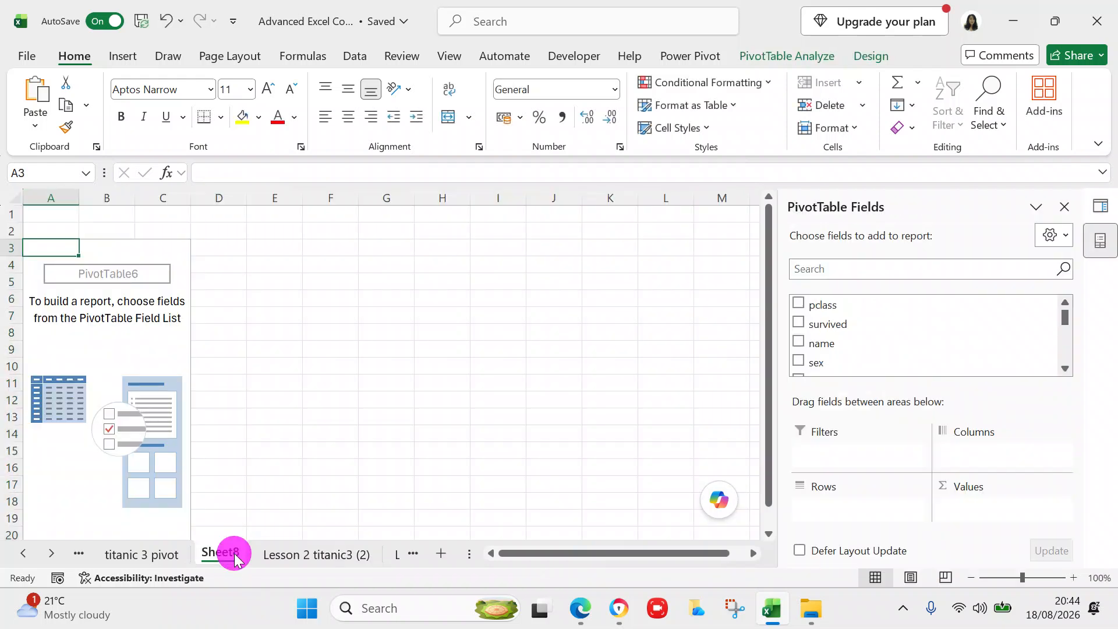
{"action": "left_click", "coordinate": [238, 551]}
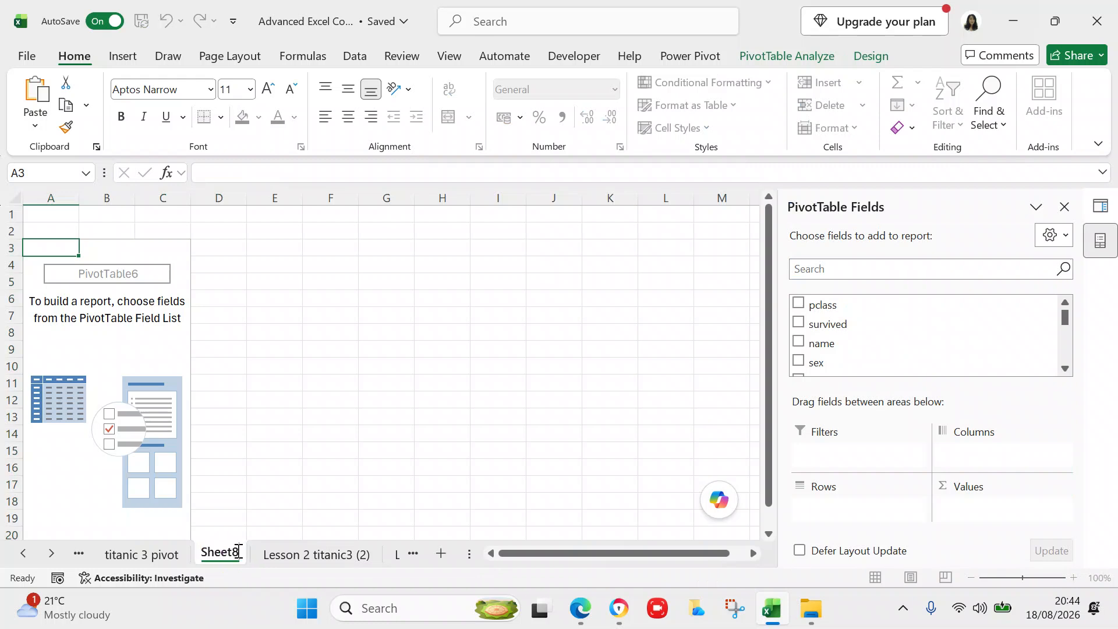
{"action": "key", "text": "BackSpace"}
{"action": "key", "text": "BackSpace"}
{"action": "key", "text": "BackSpace"}
{"action": "key", "text": "BackSpace"}
{"action": "key", "text": "BackSpace"}
{"action": "key", "text": "BackSpace"}
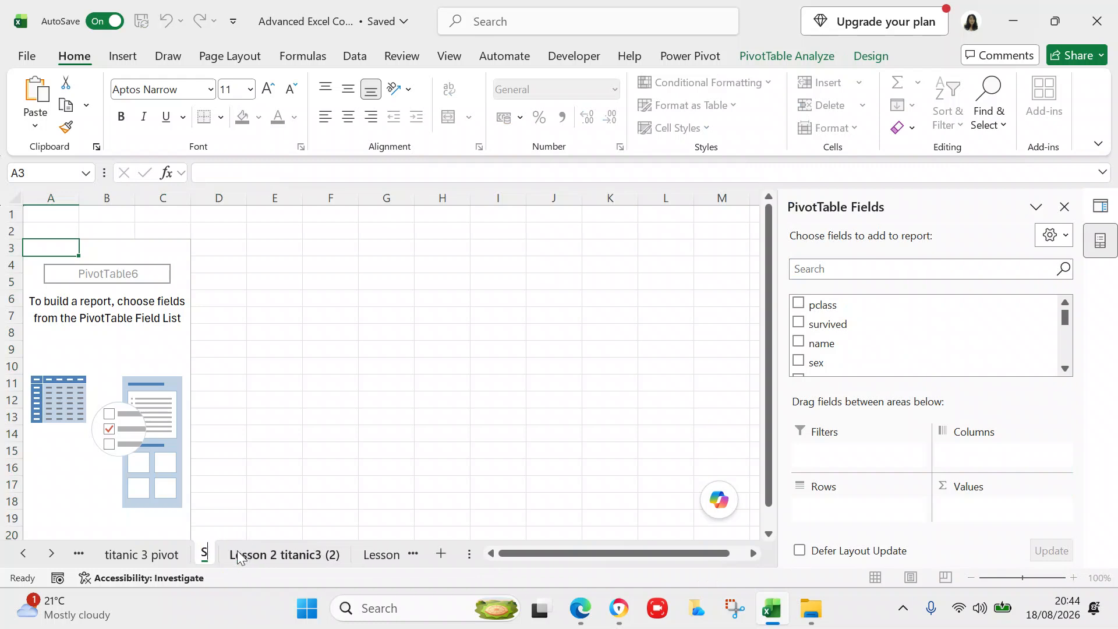
{"action": "type", "text": "Less"}
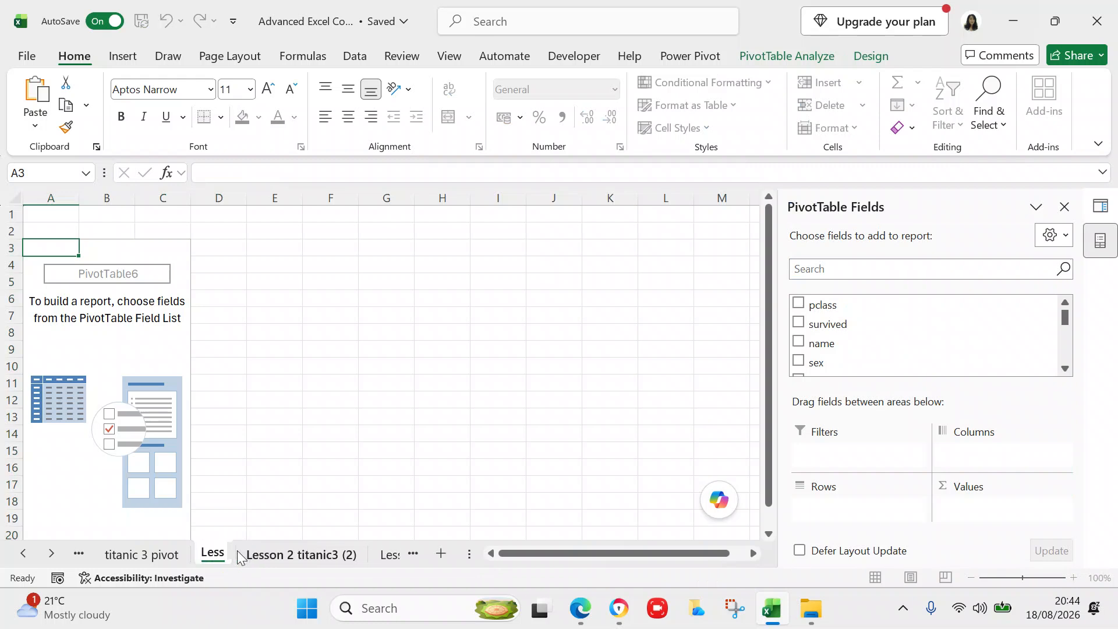
{"action": "type", "text": "on 2"}
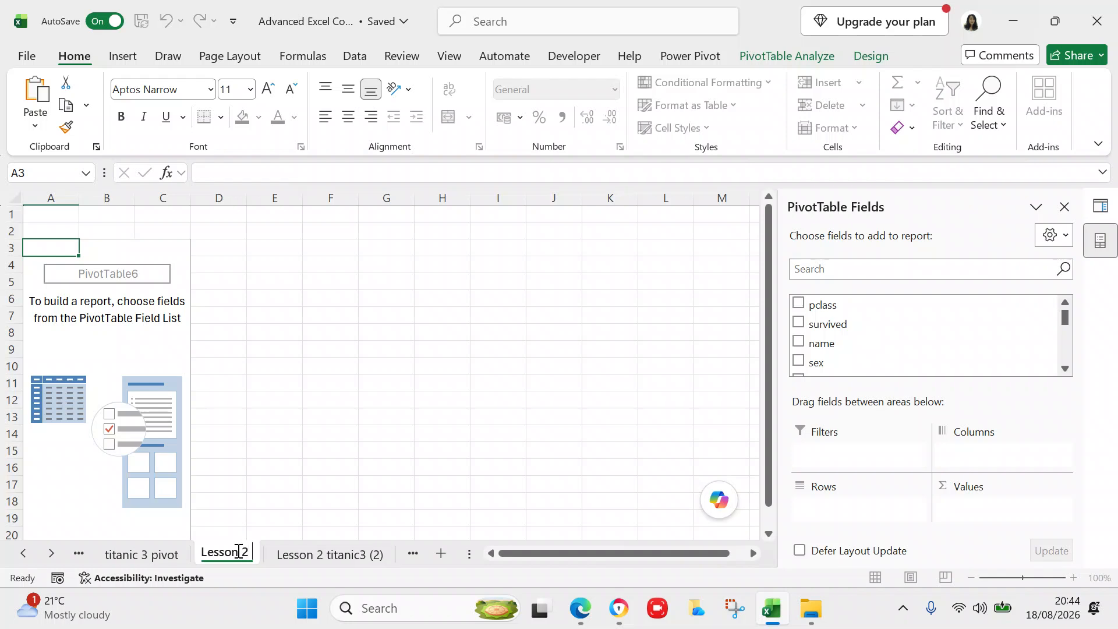
{"action": "type", "text": " tita"}
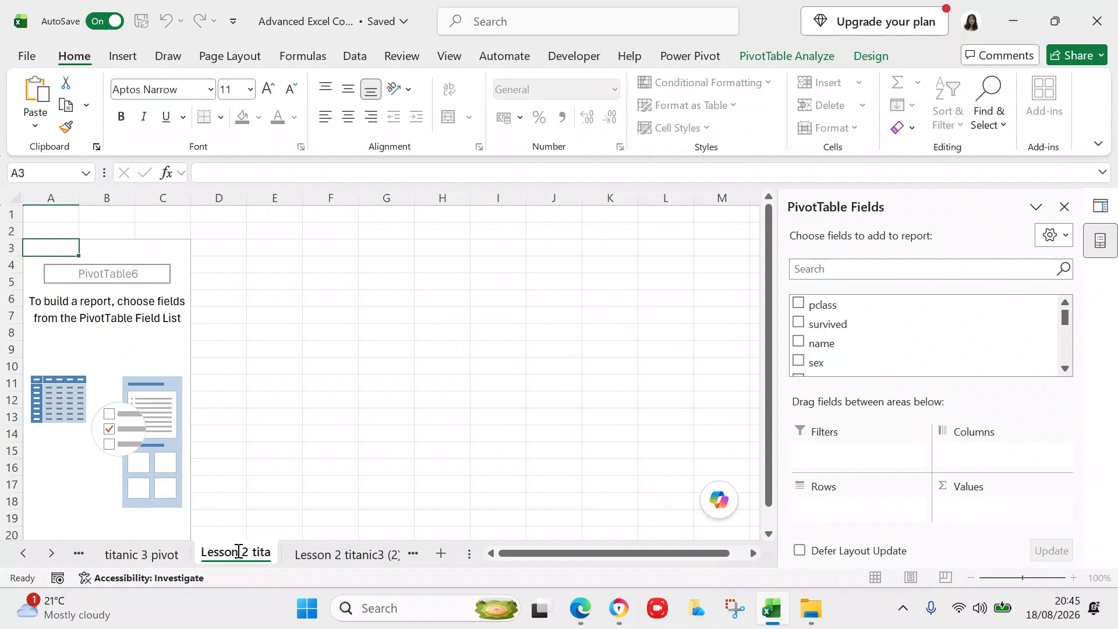
{"action": "type", "text": "nic pivot"}
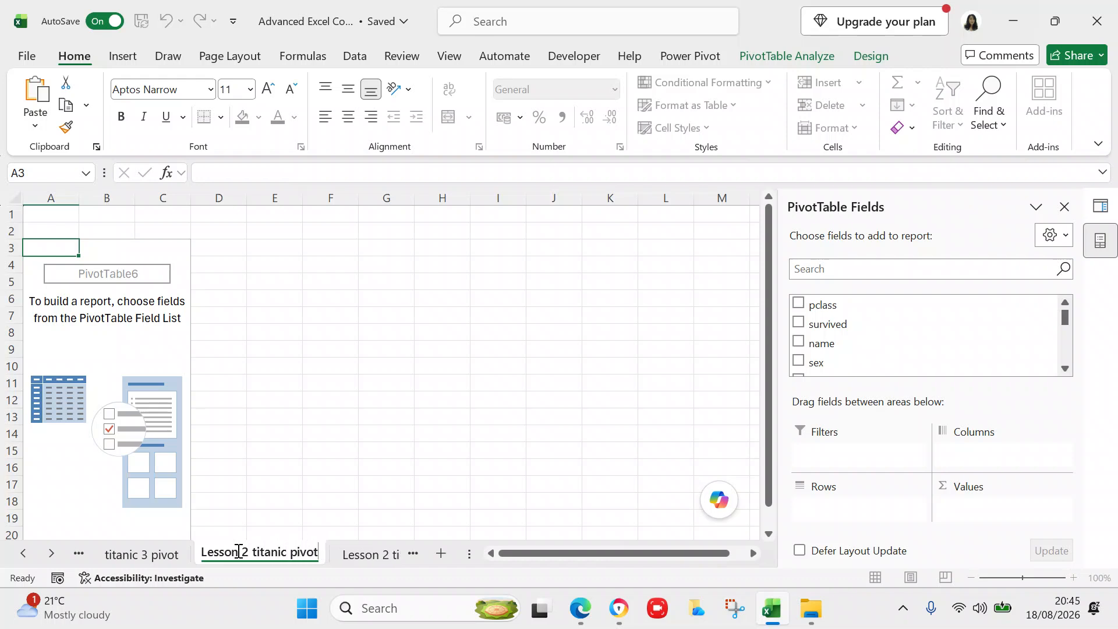
{"action": "left_click", "coordinate": [98, 366]}
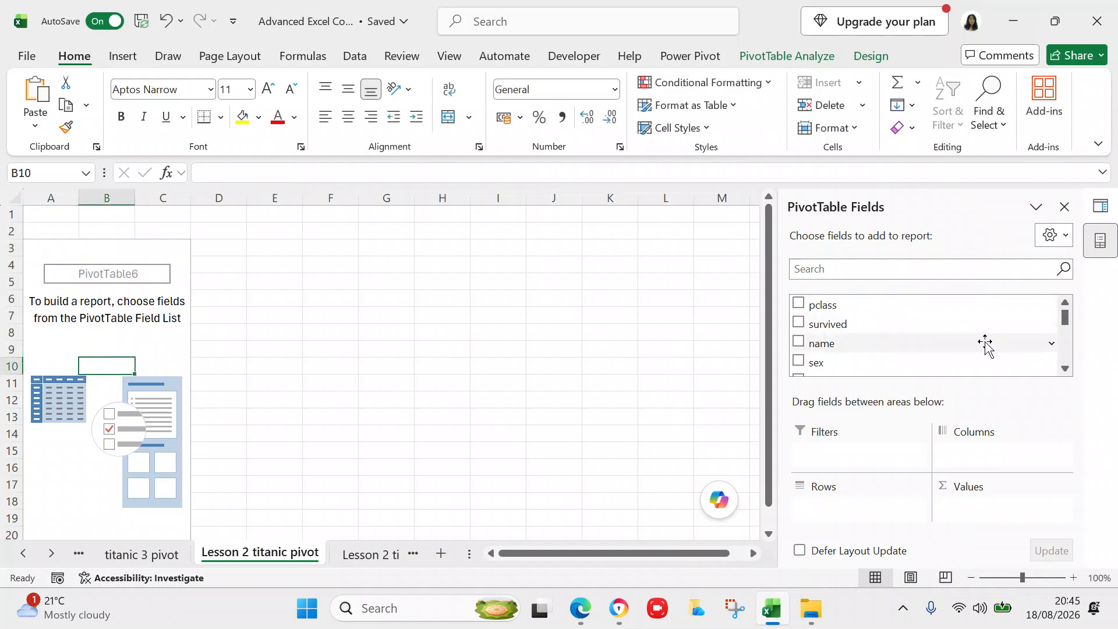
- Add the embarked field to the PivotTable rows, listing C, Q, S and (blank)
{"action": "left_click", "coordinate": [1065, 367]}
{"action": "left_click", "coordinate": [1065, 368]}
{"action": "left_click", "coordinate": [1065, 368]}
{"action": "left_click", "coordinate": [1065, 368]}
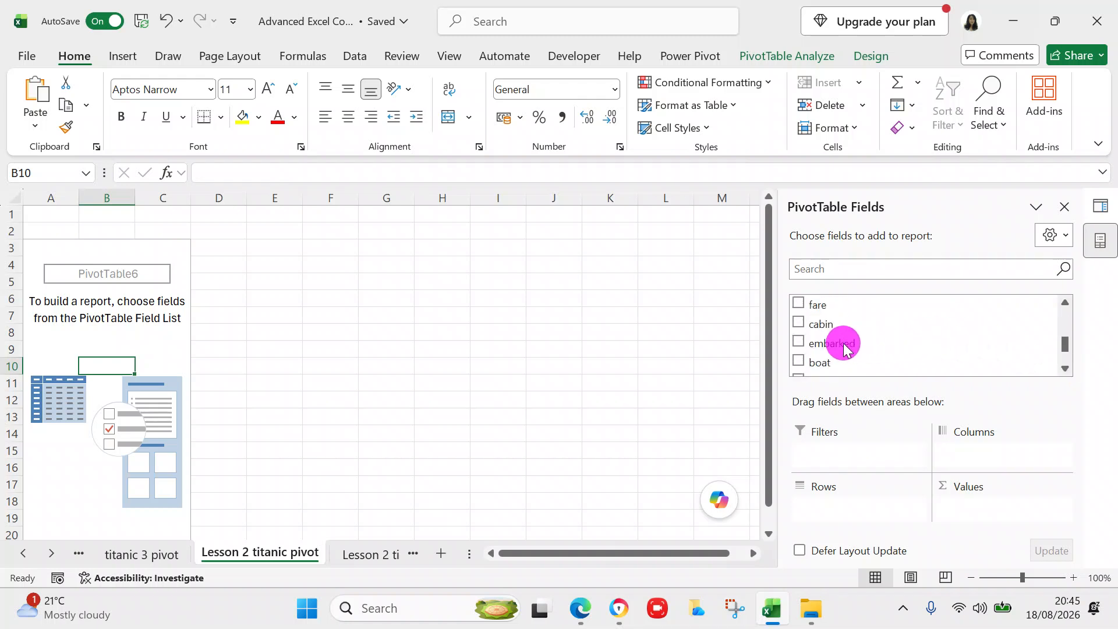
{"action": "left_click", "coordinate": [798, 342]}
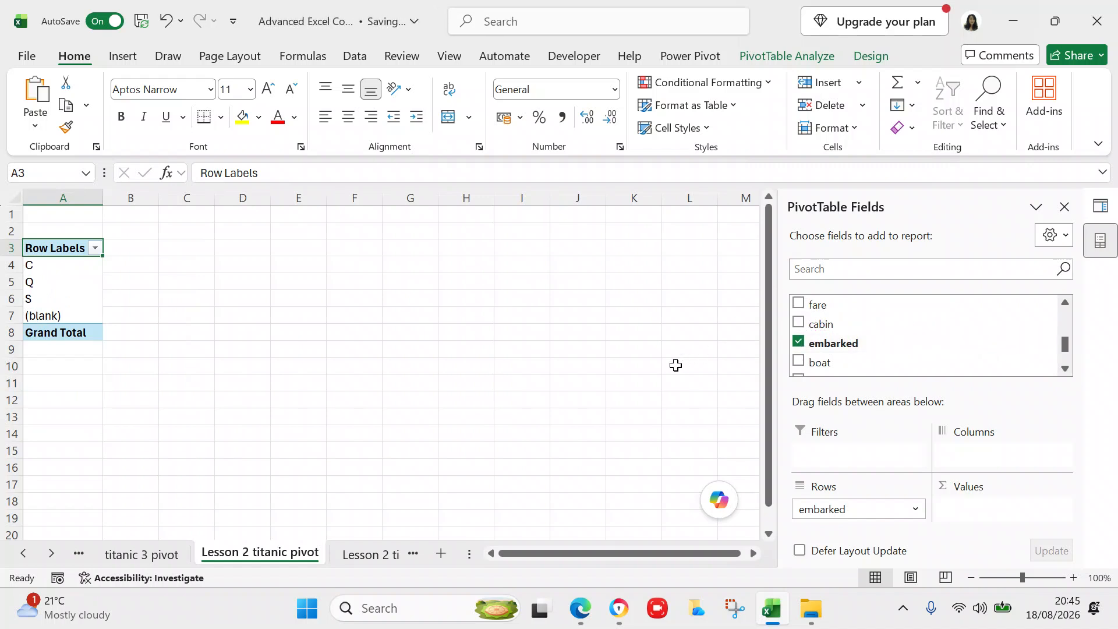
- Delete the Lesson 2 titanic pivot sheet
{"action": "left_click", "coordinate": [291, 550]}
{"action": "right_click", "coordinate": [291, 549]}
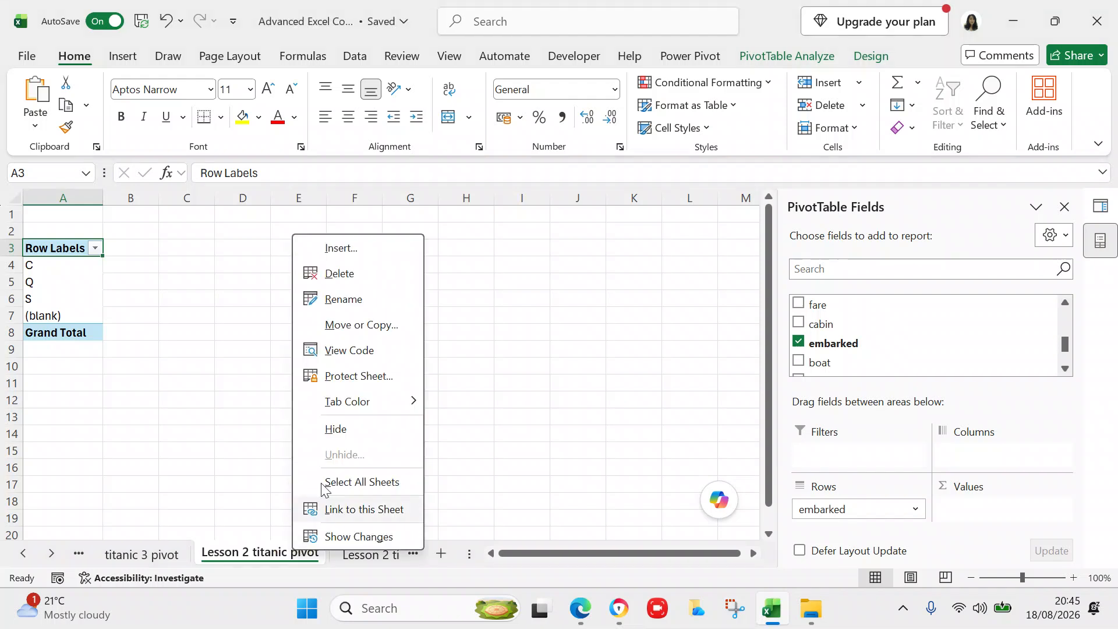
{"action": "left_click", "coordinate": [333, 273]}
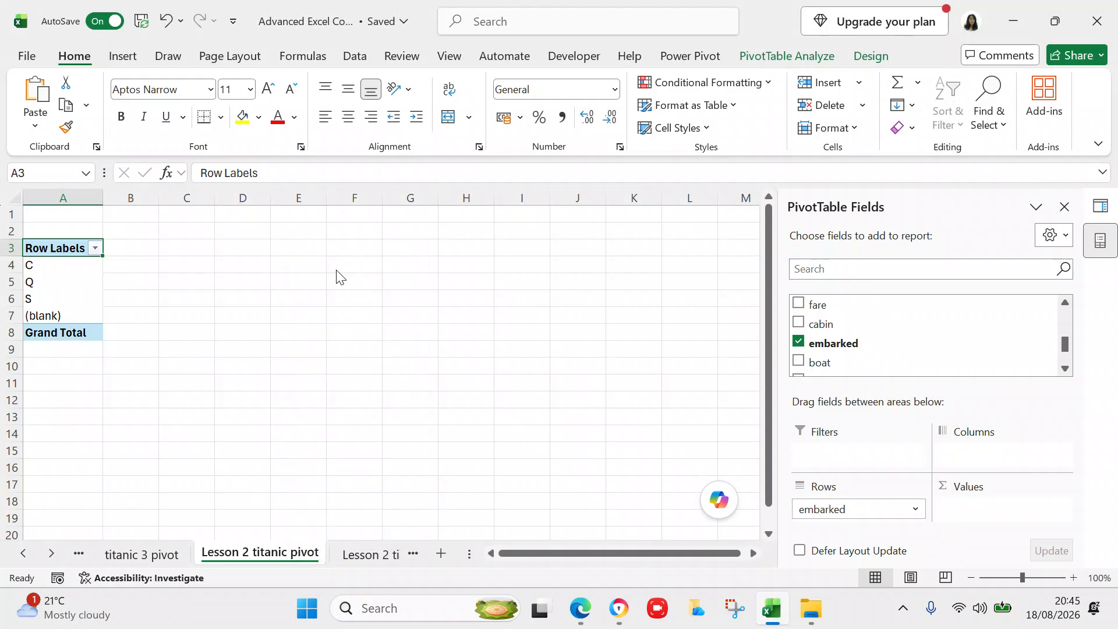
- Confirm the sheet deletion and return to the titanic3 (2) data sheet
{"action": "left_click", "coordinate": [601, 338]}
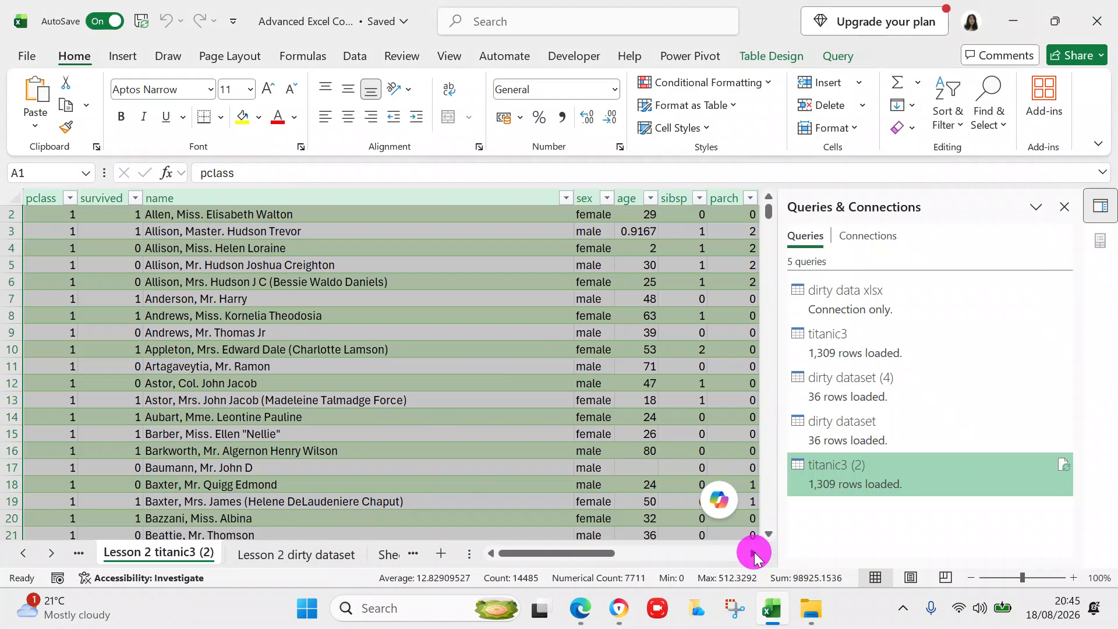
{"action": "left_click", "coordinate": [754, 554]}
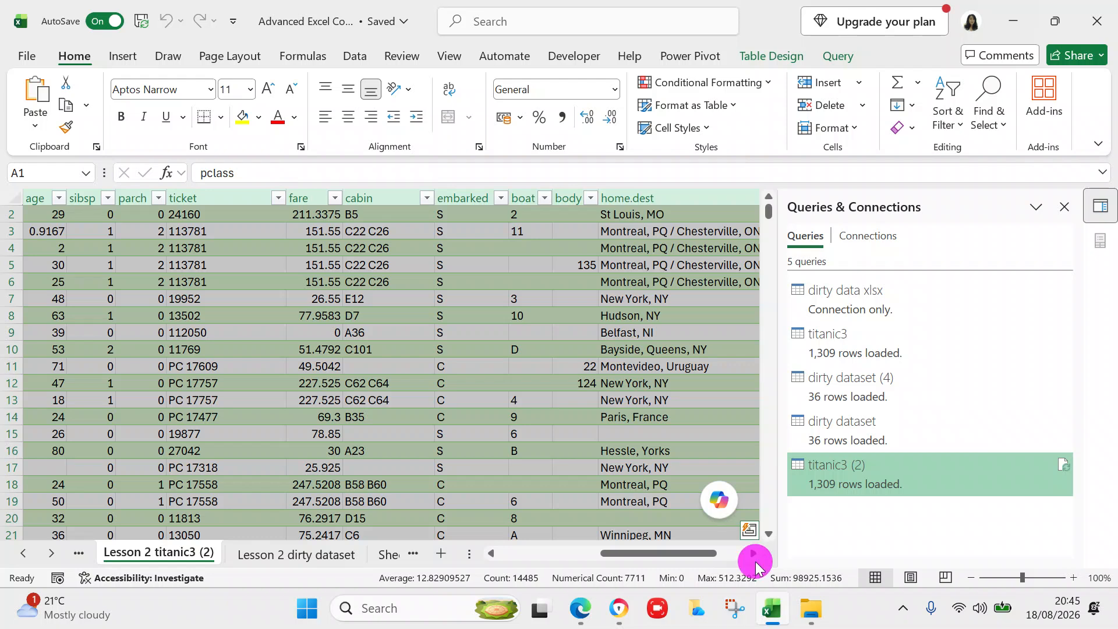
{"action": "left_click", "coordinate": [753, 553]}
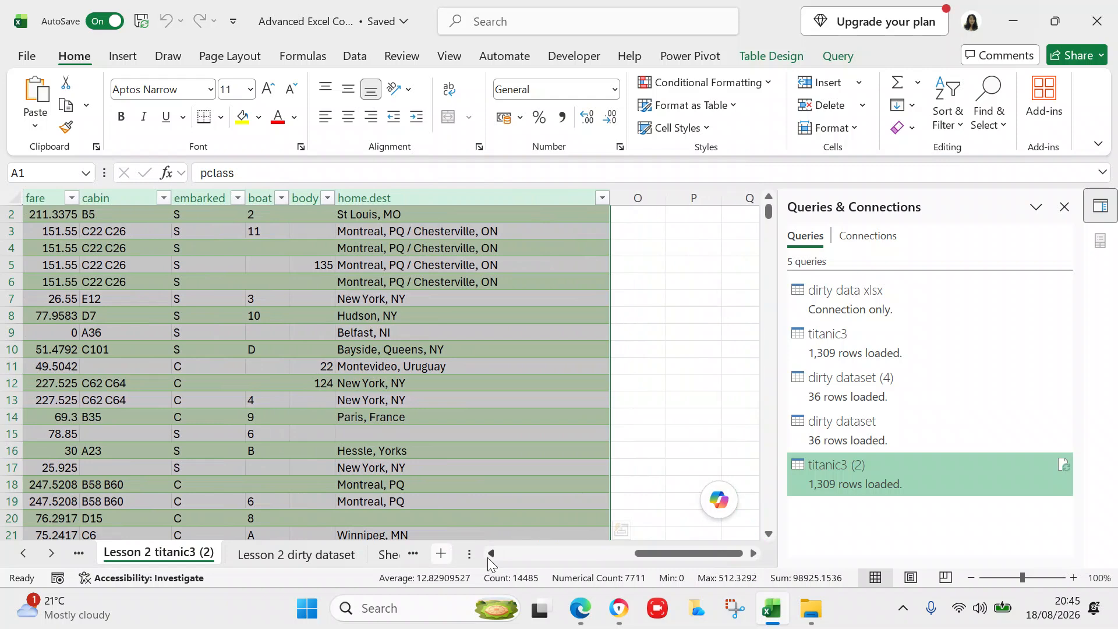
{"action": "left_click", "coordinate": [491, 553]}
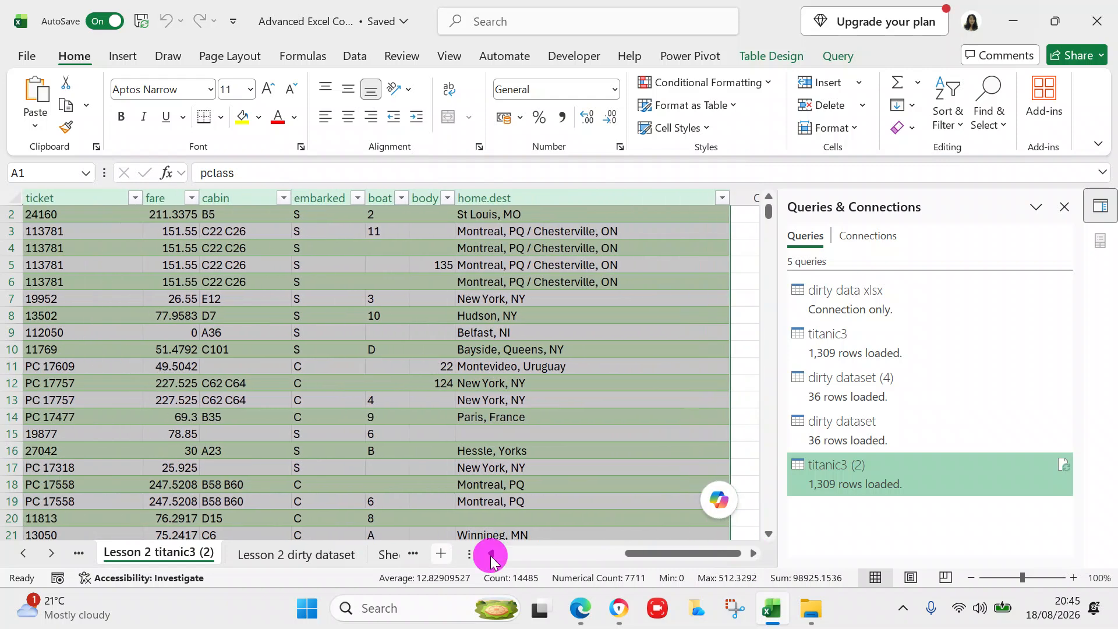
- Filter the embarked column to (Blanks) only, leaving 2 of 1,309 records
{"action": "left_click", "coordinate": [372, 201]}
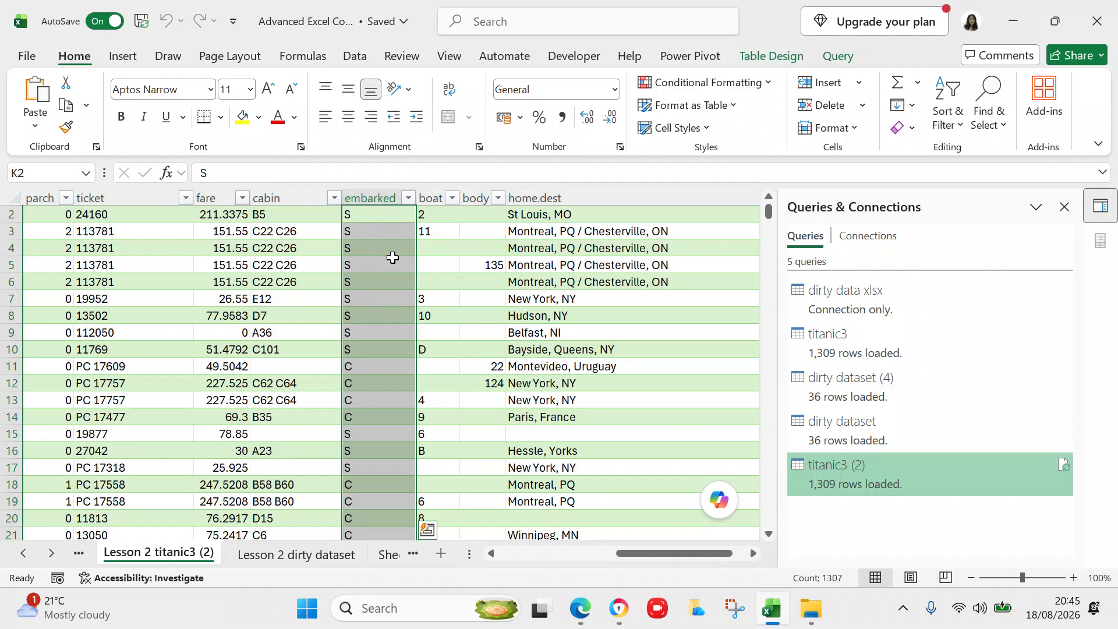
{"action": "left_click", "coordinate": [410, 199]}
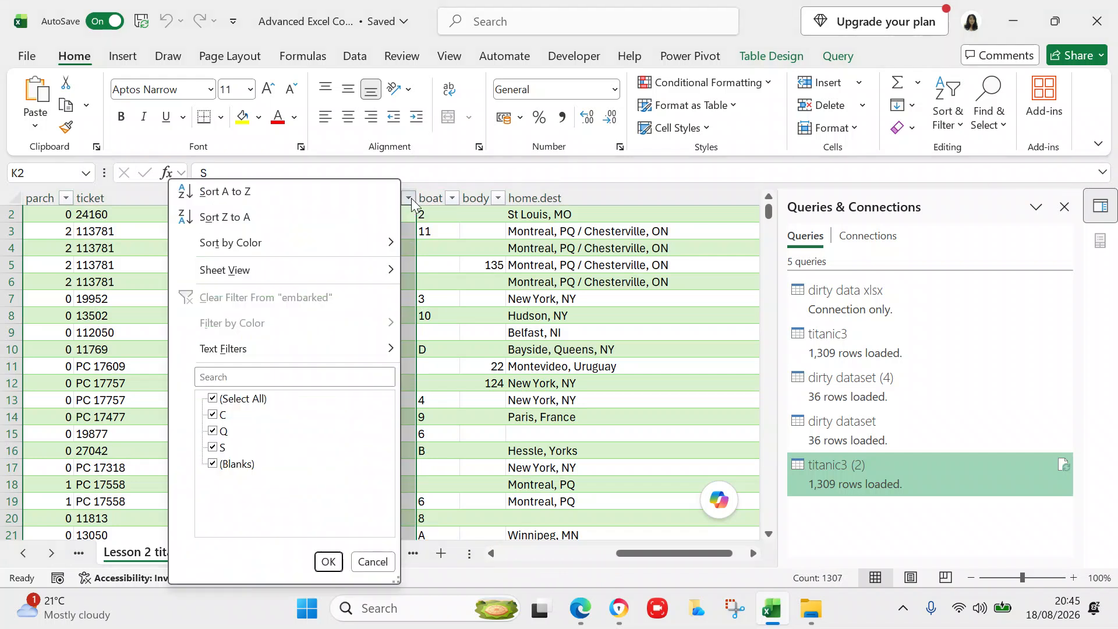
{"action": "left_click", "coordinate": [443, 348]}
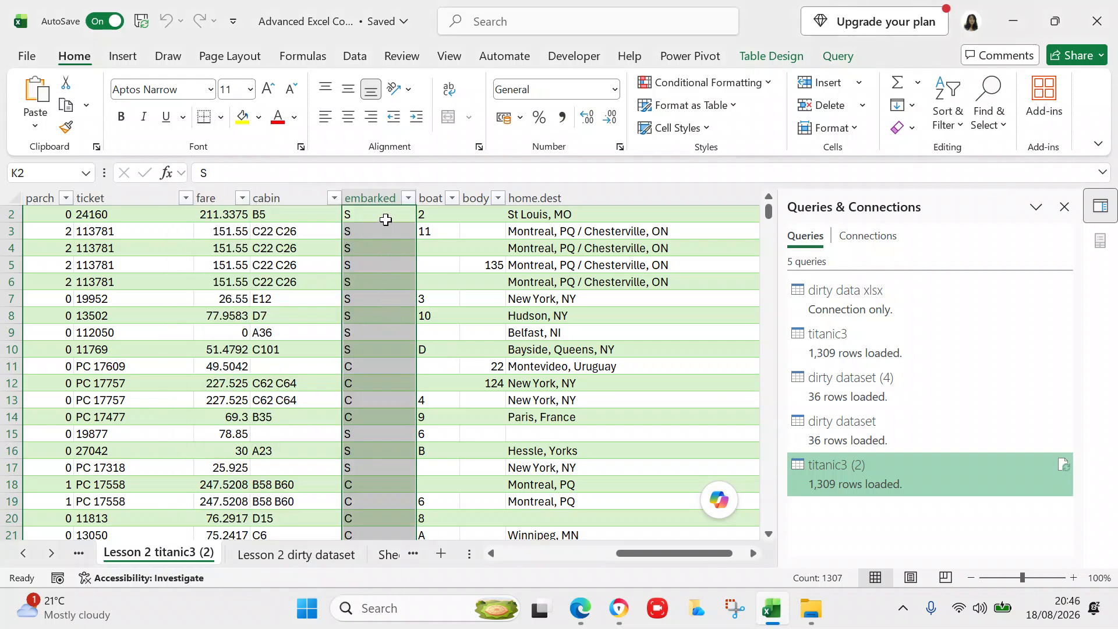
{"action": "left_click", "coordinate": [409, 198]}
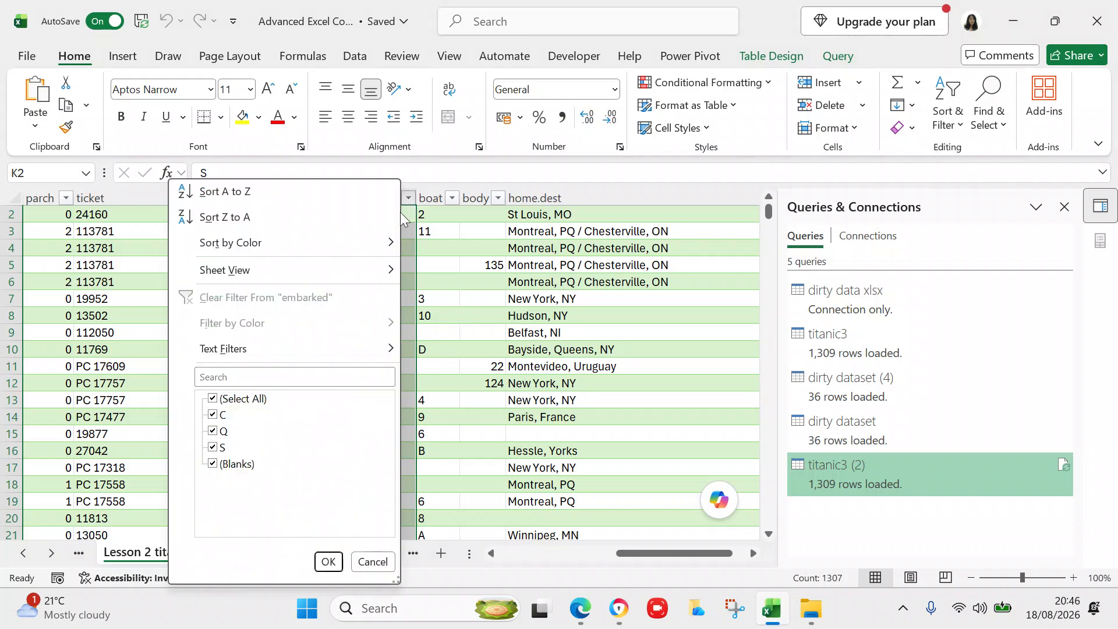
{"action": "left_click", "coordinate": [213, 399]}
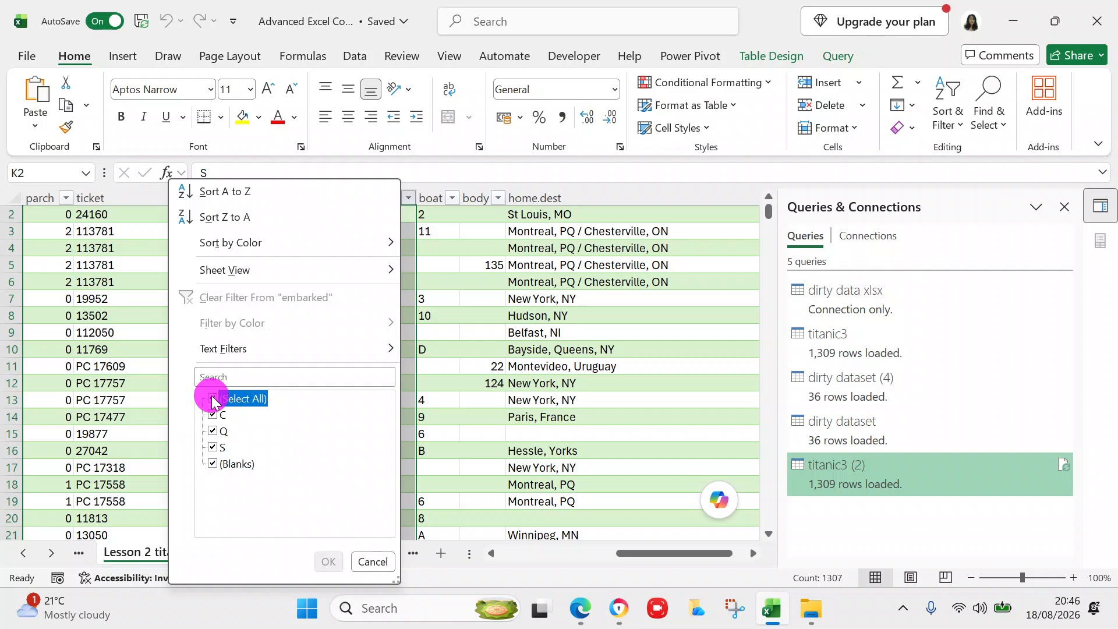
{"action": "left_click", "coordinate": [213, 464]}
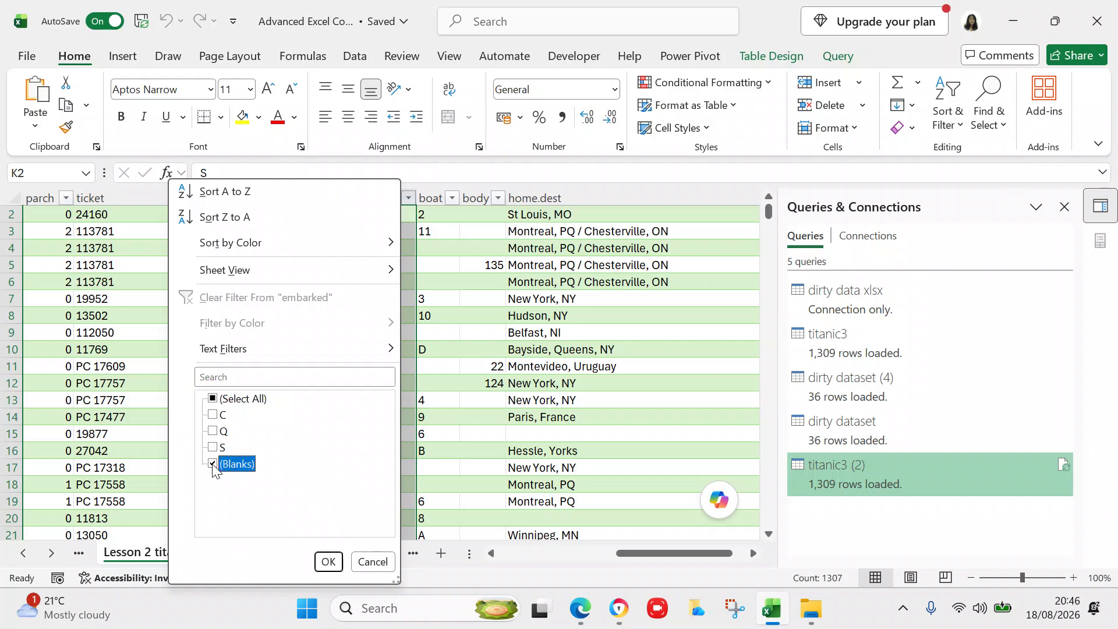
{"action": "left_click", "coordinate": [327, 561]}
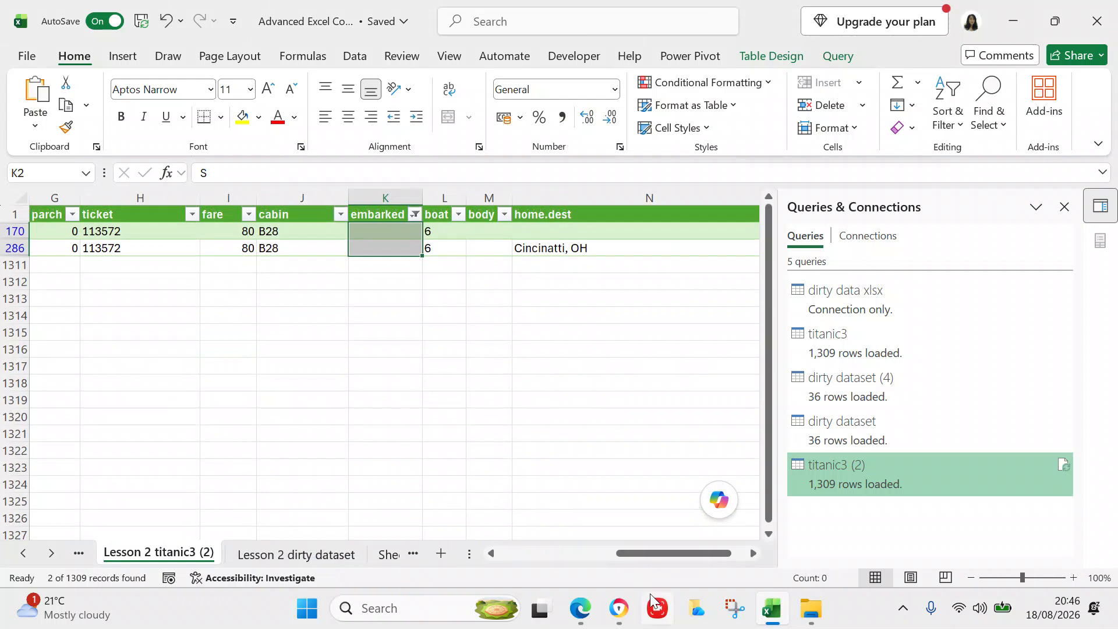
{"action": "left_click_drag", "start_coordinate": [649, 552], "coordinate": [449, 535]}
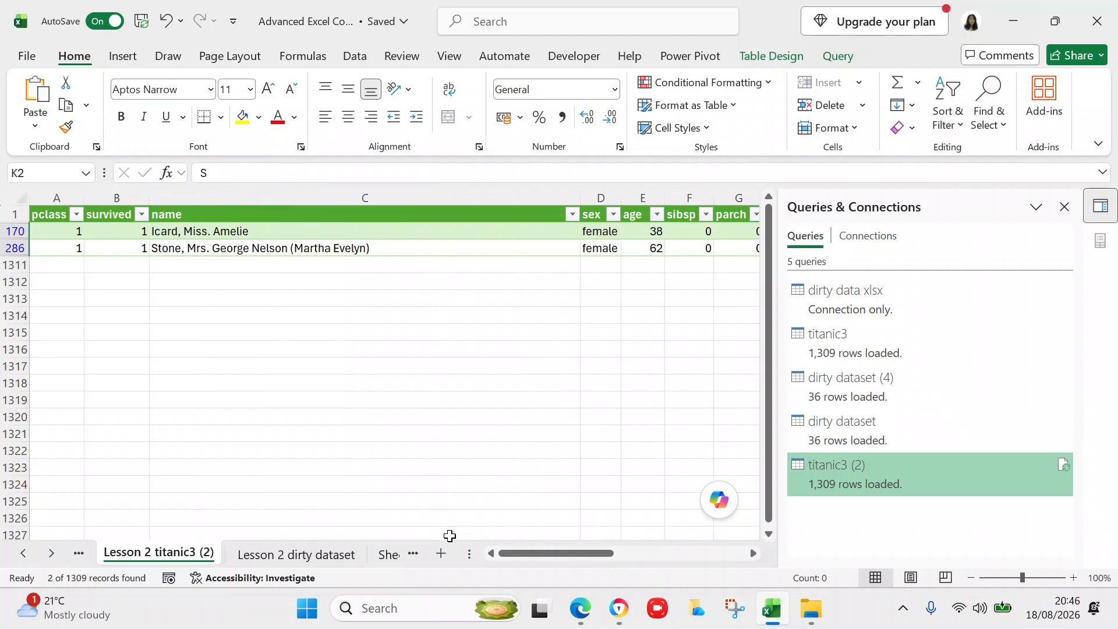
- Back on the titanic3 (2) sheet, clear the embarked filter with (Select All) so every row shows
{"action": "left_click", "coordinate": [752, 554]}
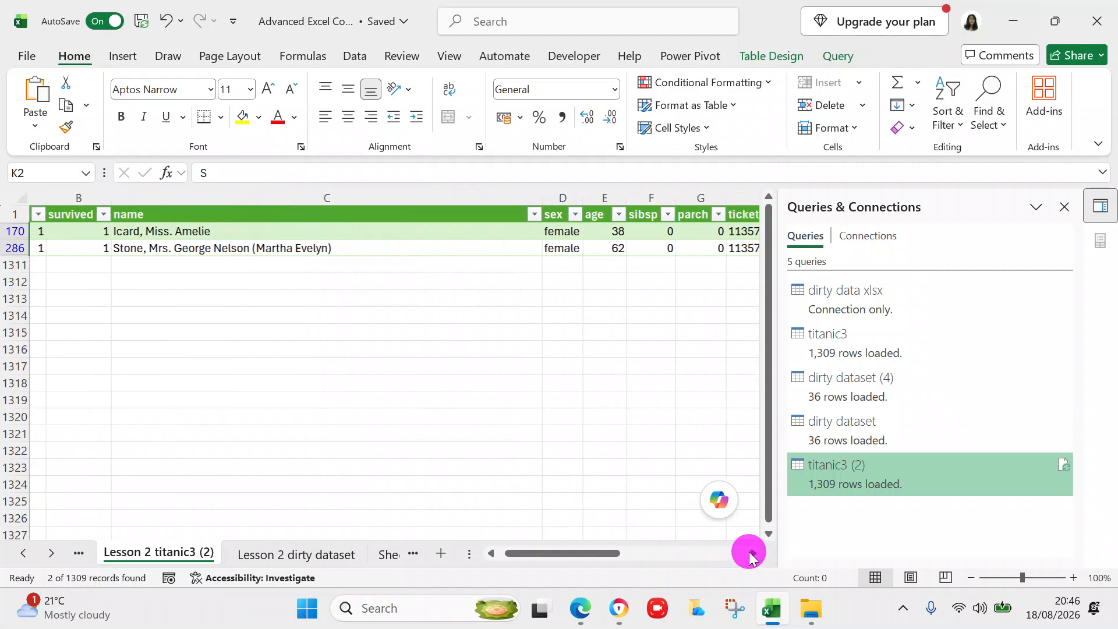
{"action": "left_click", "coordinate": [751, 554]}
{"action": "left_click", "coordinate": [751, 554]}
{"action": "left_click", "coordinate": [752, 553]}
{"action": "left_click", "coordinate": [752, 553]}
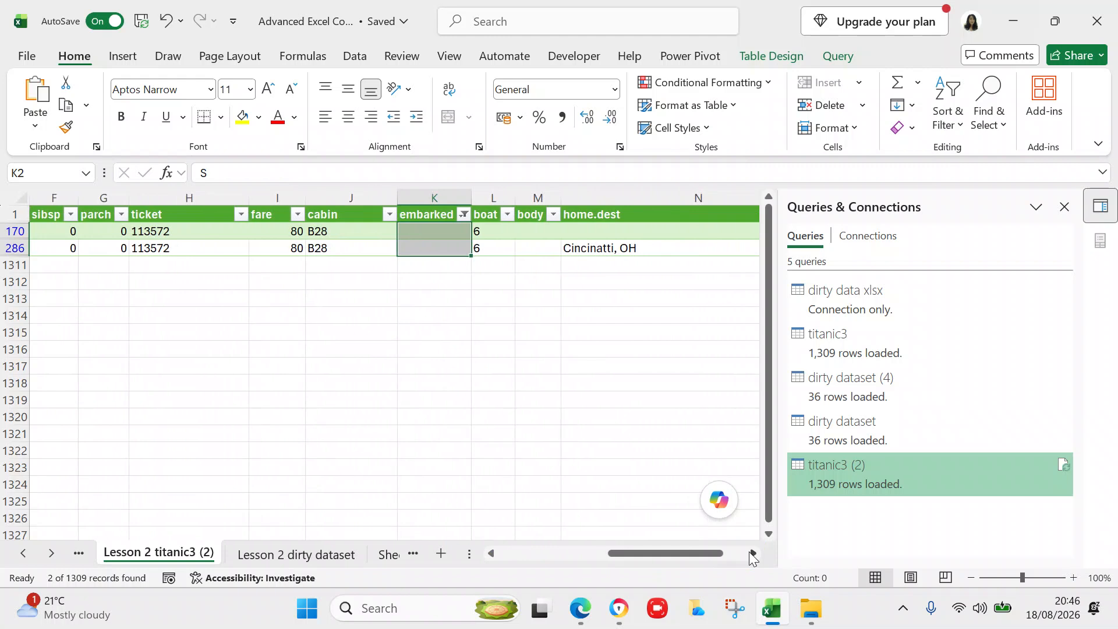
{"action": "left_click", "coordinate": [494, 554]}
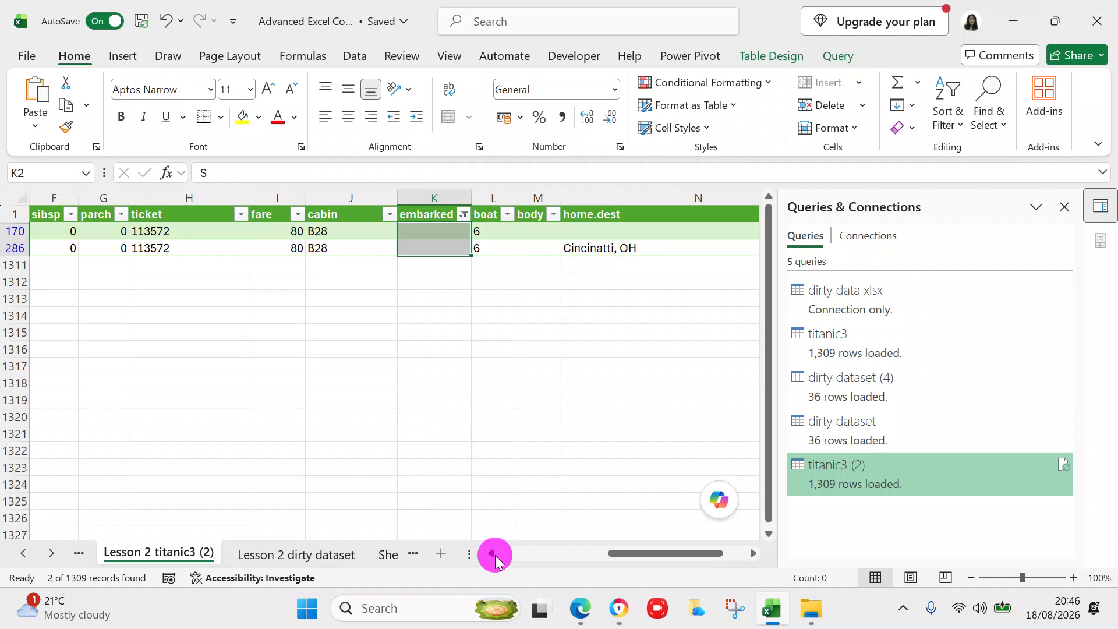
{"action": "left_click", "coordinate": [495, 553]}
{"action": "left_click", "coordinate": [494, 554]}
{"action": "left_click", "coordinate": [494, 553]}
{"action": "left_click", "coordinate": [494, 554]}
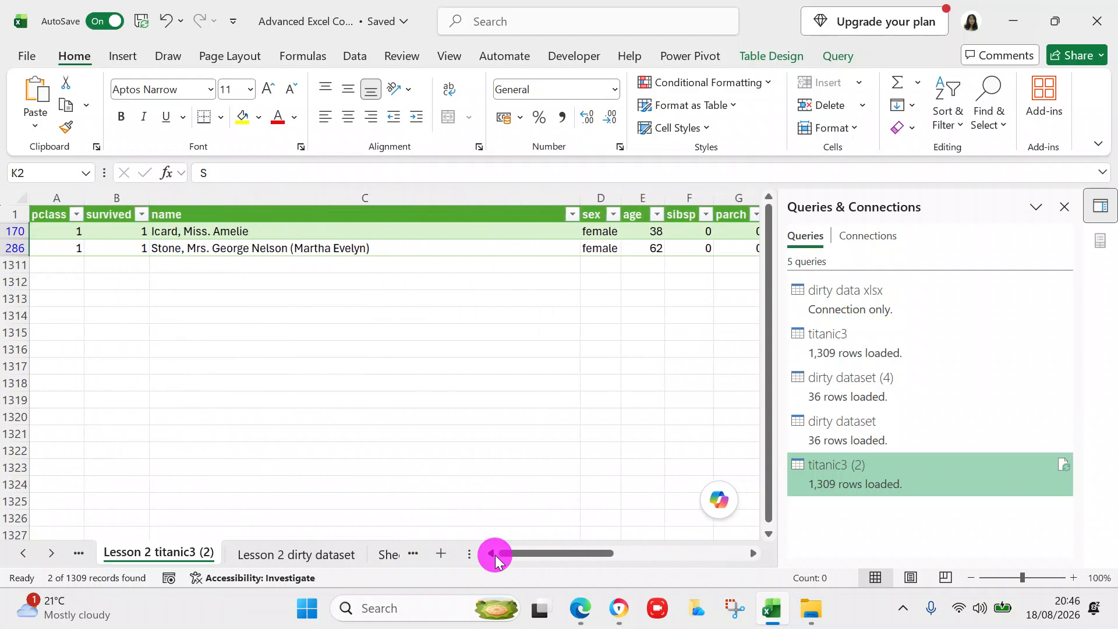
{"action": "left_click", "coordinate": [495, 555]}
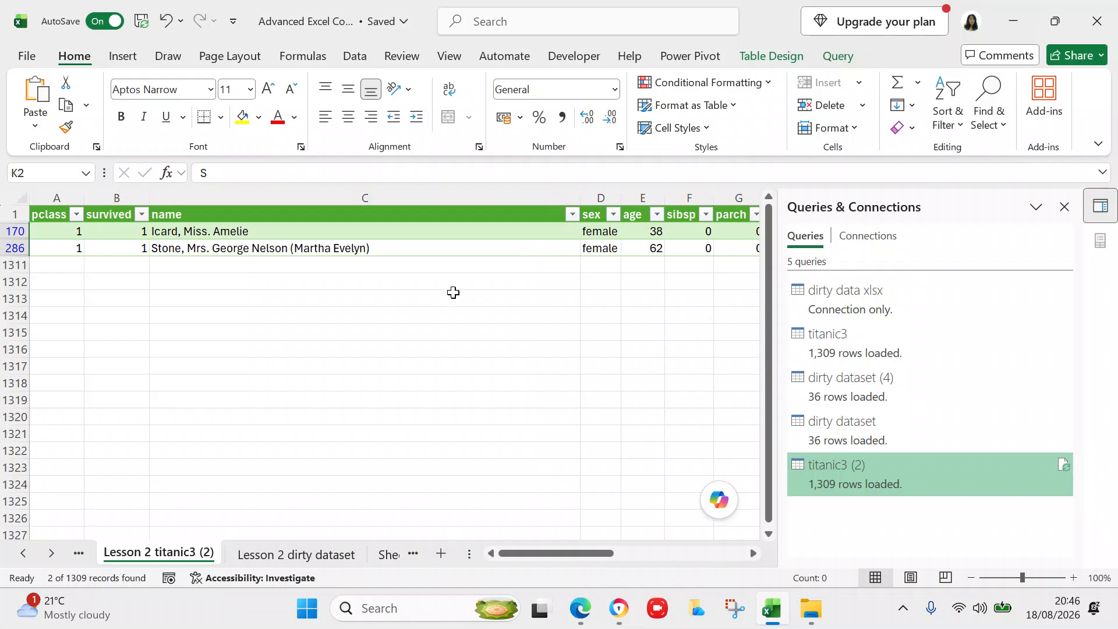
{"action": "left_click", "coordinate": [752, 553]}
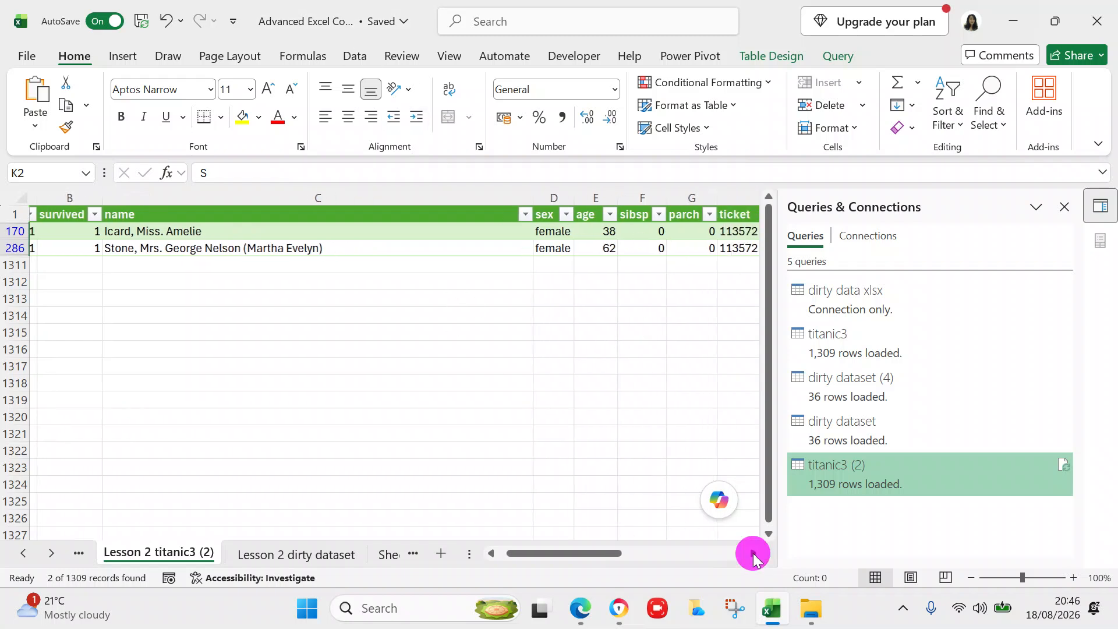
{"action": "left_click", "coordinate": [508, 214]}
{"action": "left_click", "coordinate": [319, 399]}
{"action": "left_click", "coordinate": [427, 560]}
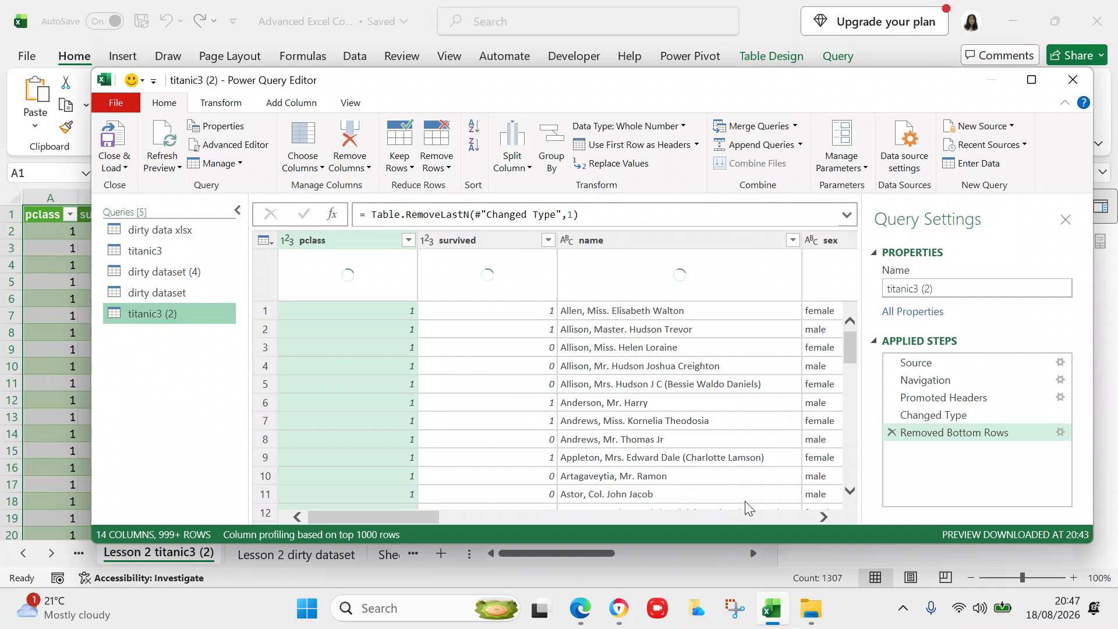
- Scroll the Power Query preview right and select the embarked column header
{"action": "left_click", "coordinate": [823, 517]}
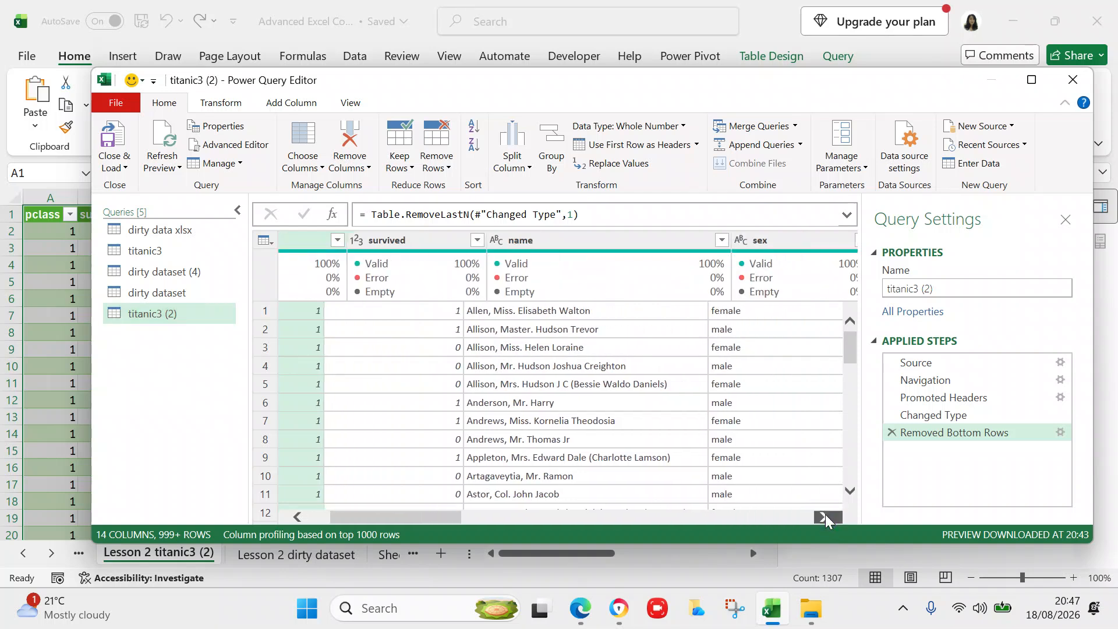
{"action": "left_click", "coordinate": [823, 517]}
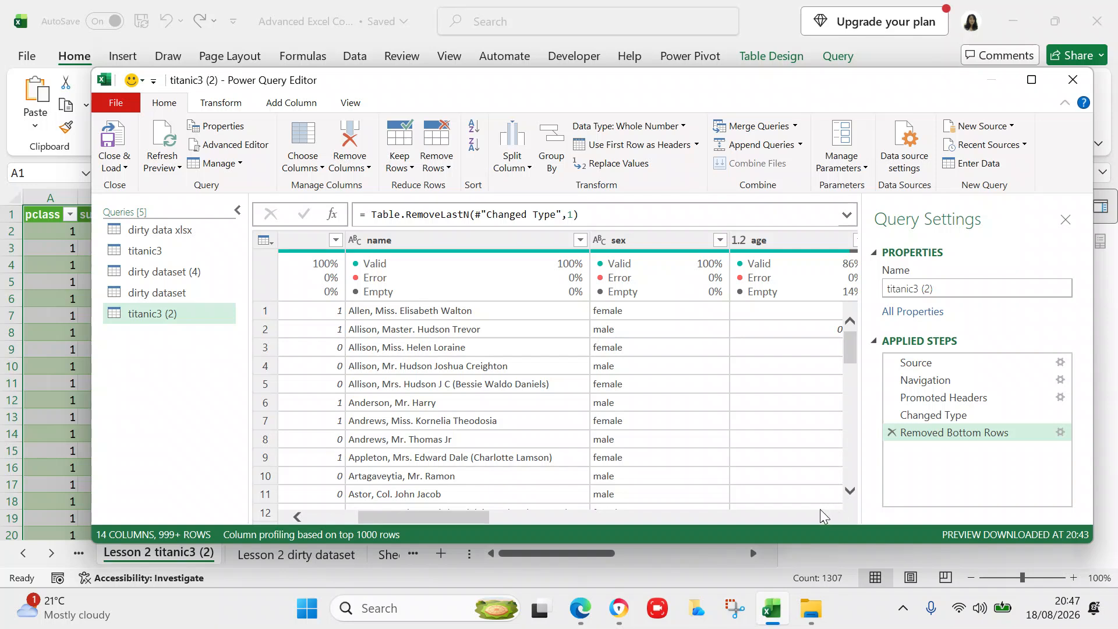
{"action": "left_click_drag", "start_coordinate": [484, 517], "coordinate": [699, 494]}
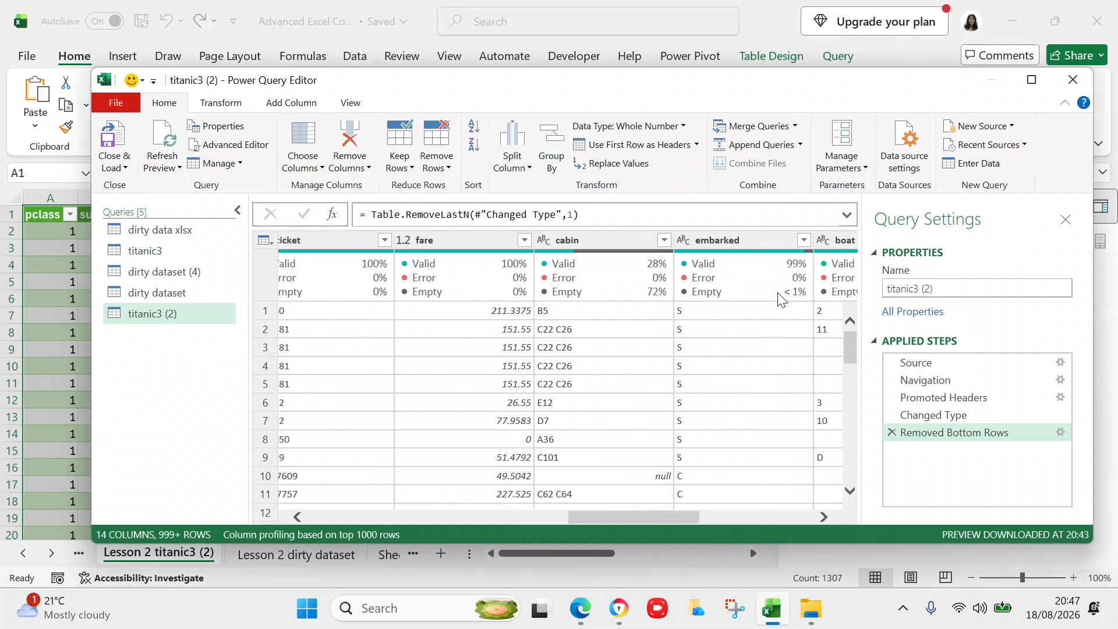
{"action": "left_click", "coordinate": [778, 299]}
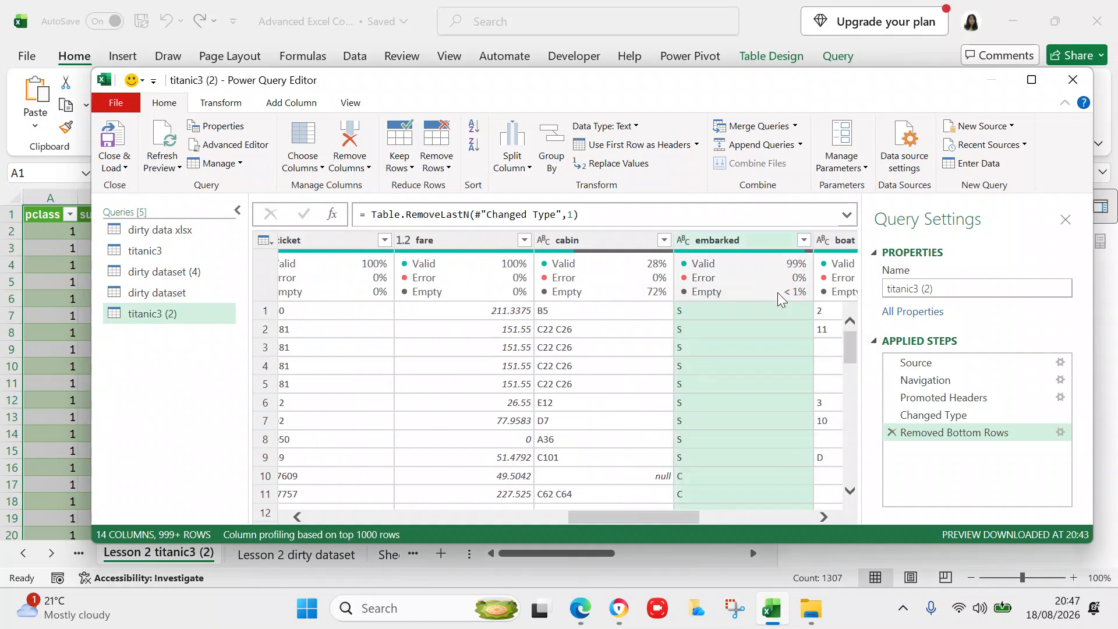
- Use Replace Values on embarked to turn empty entries into S, adding a Replaced Value step
{"action": "right_click", "coordinate": [743, 238]}
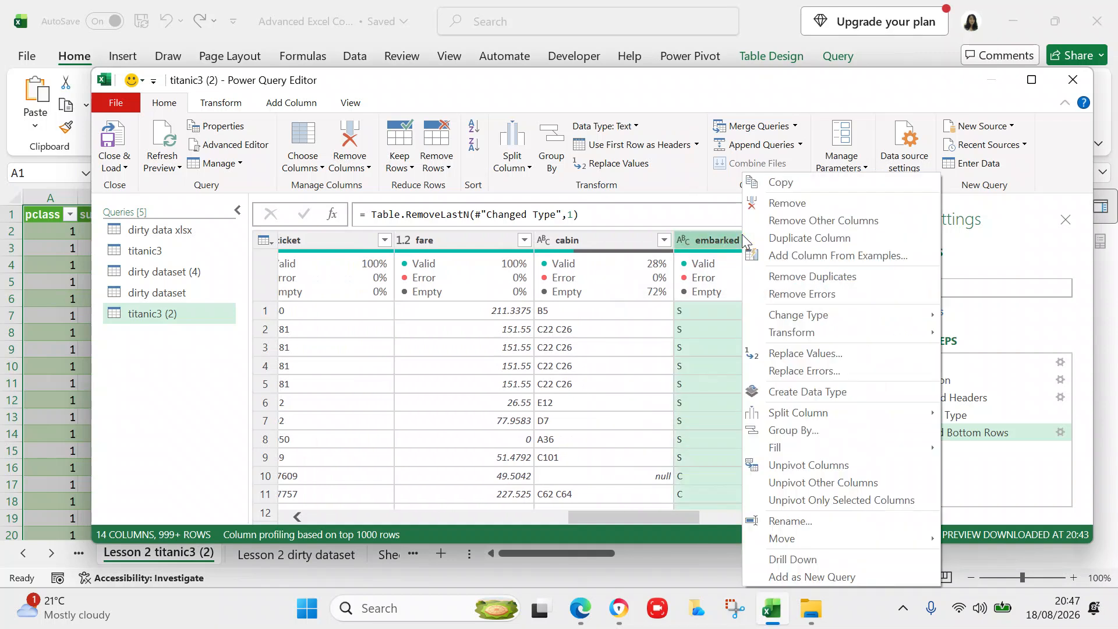
{"action": "left_click", "coordinate": [839, 355]}
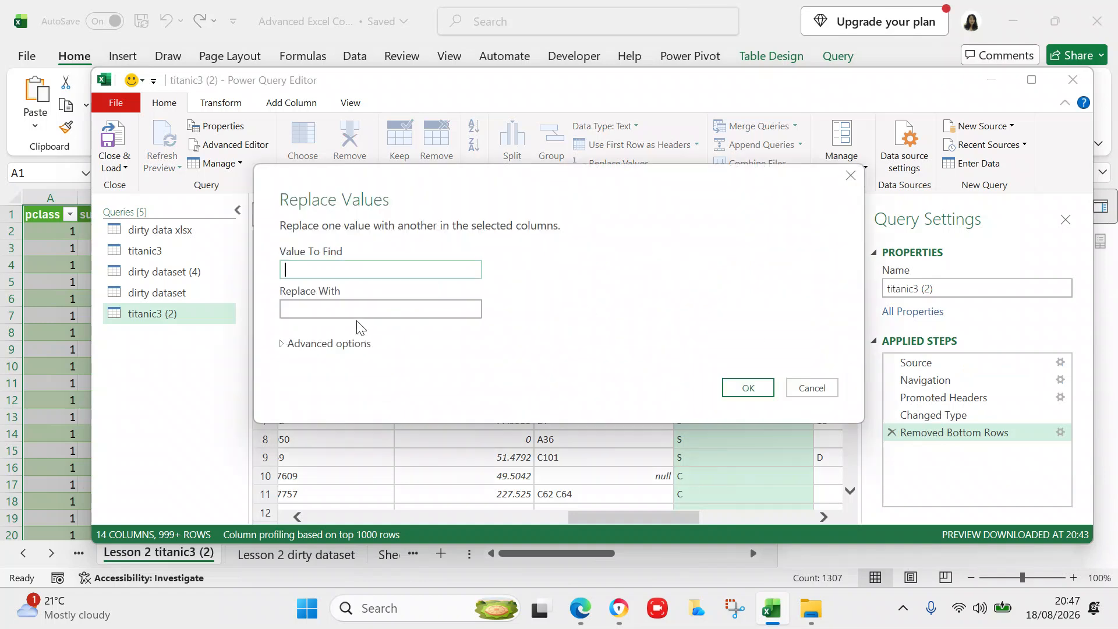
{"action": "left_click", "coordinate": [356, 311]}
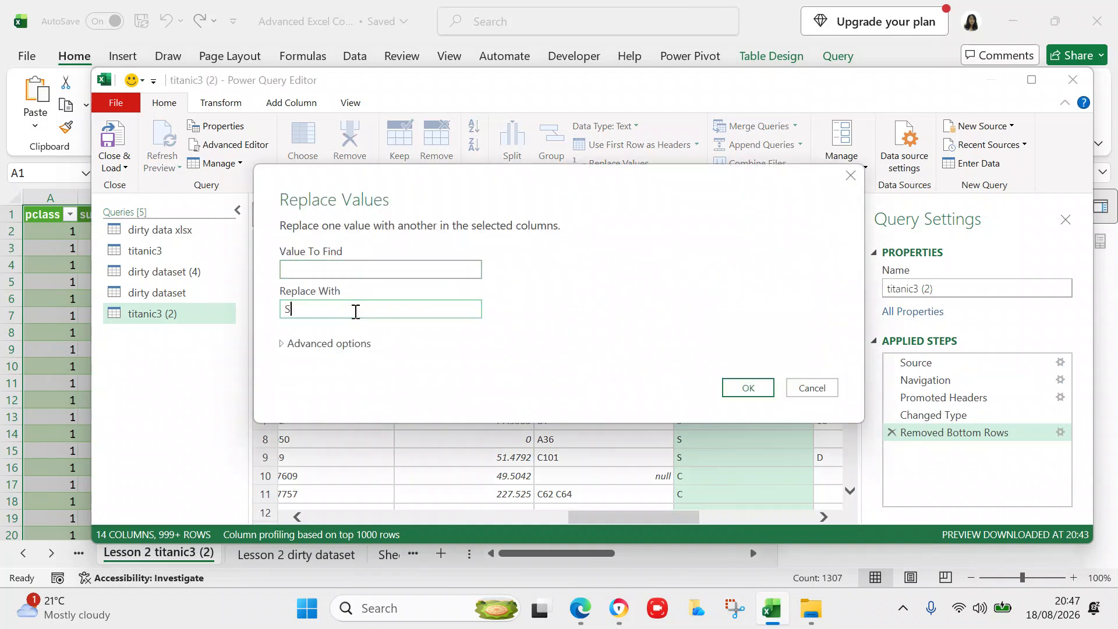
{"action": "left_click", "coordinate": [748, 389]}
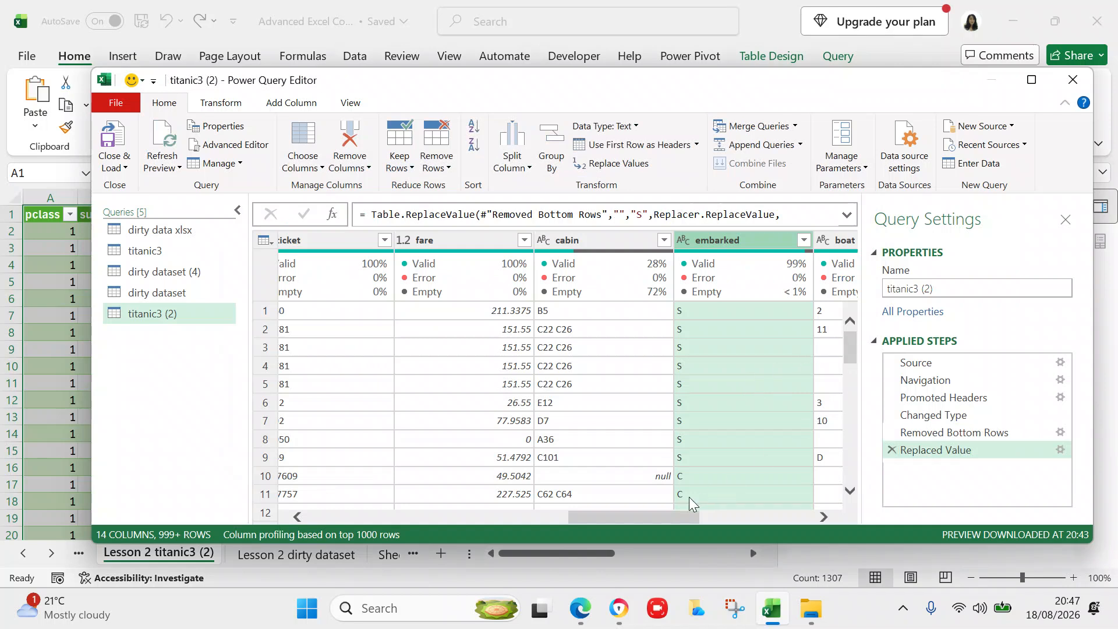
{"action": "left_click", "coordinate": [851, 348]}
{"action": "left_click_drag", "start_coordinate": [851, 348], "coordinate": [849, 502]}
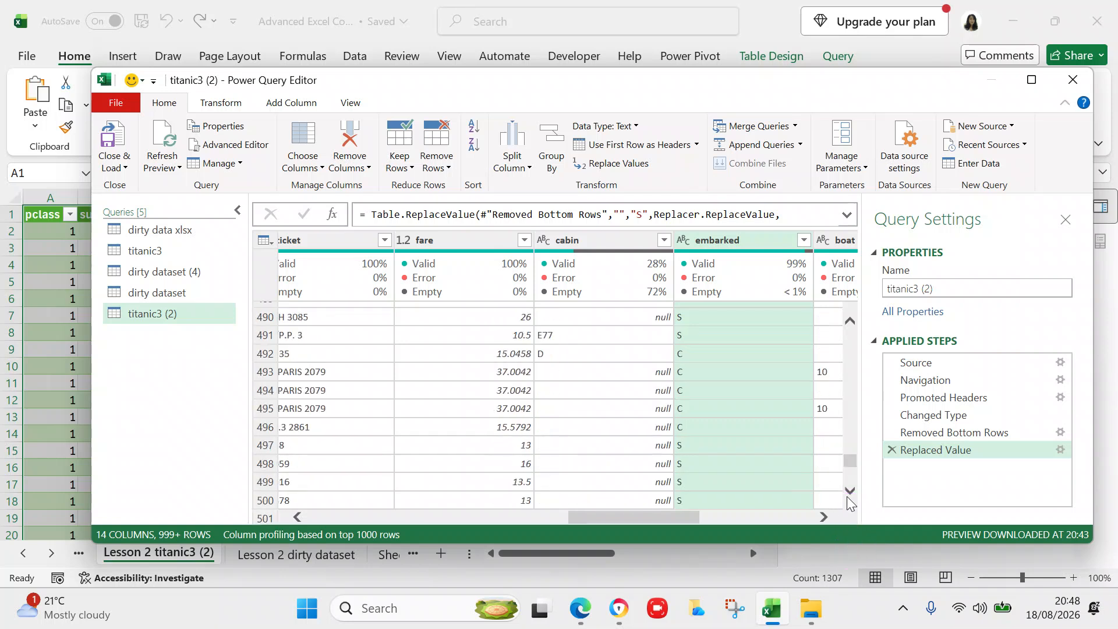
{"action": "left_click_drag", "start_coordinate": [848, 460], "coordinate": [841, 250]}
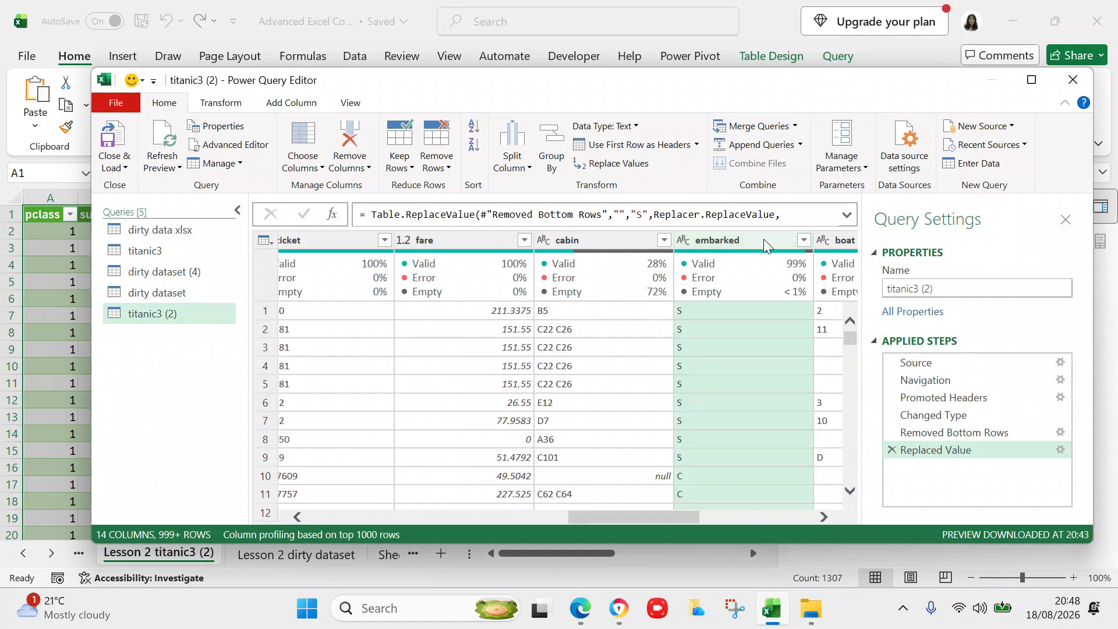
- Replace null embarked entries with S so the column is 100% valid
{"action": "right_click", "coordinate": [722, 239]}
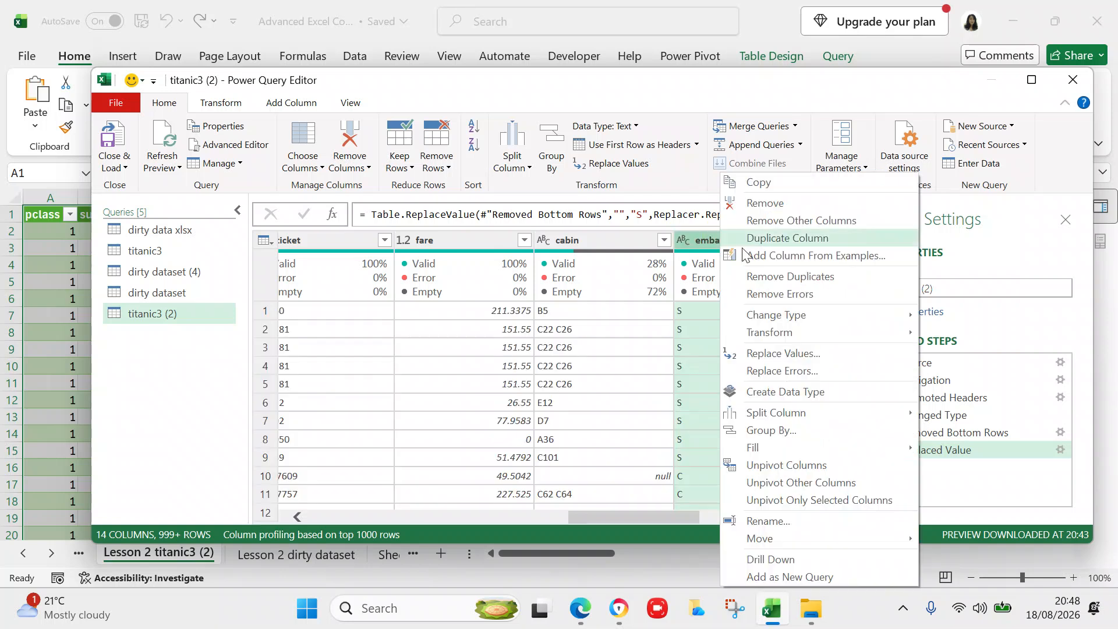
{"action": "left_click", "coordinate": [772, 354]}
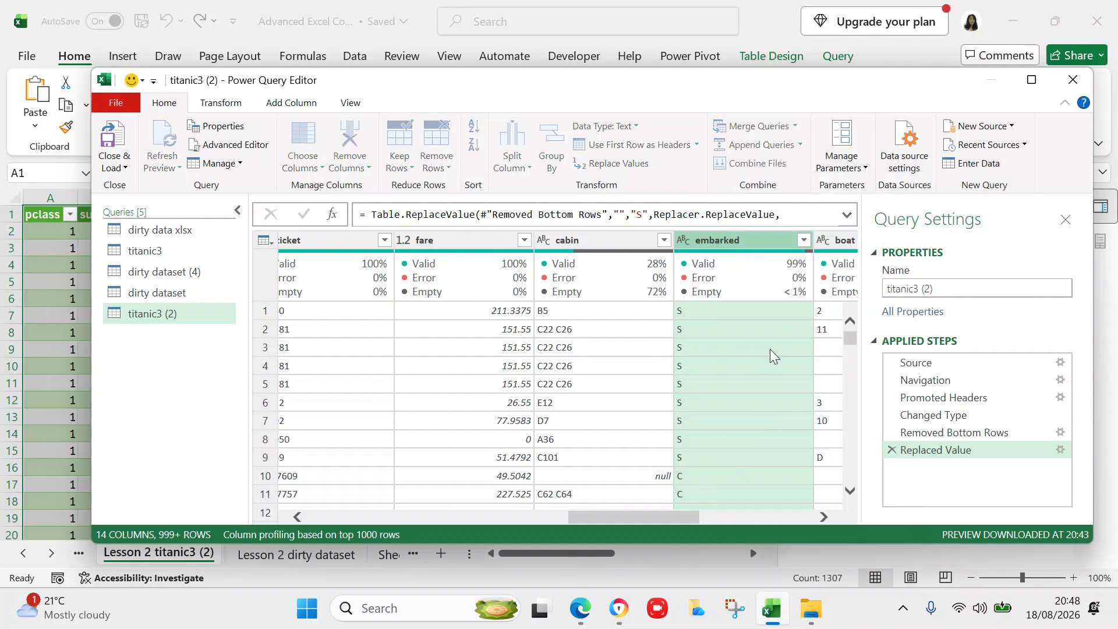
{"action": "left_click", "coordinate": [367, 268]}
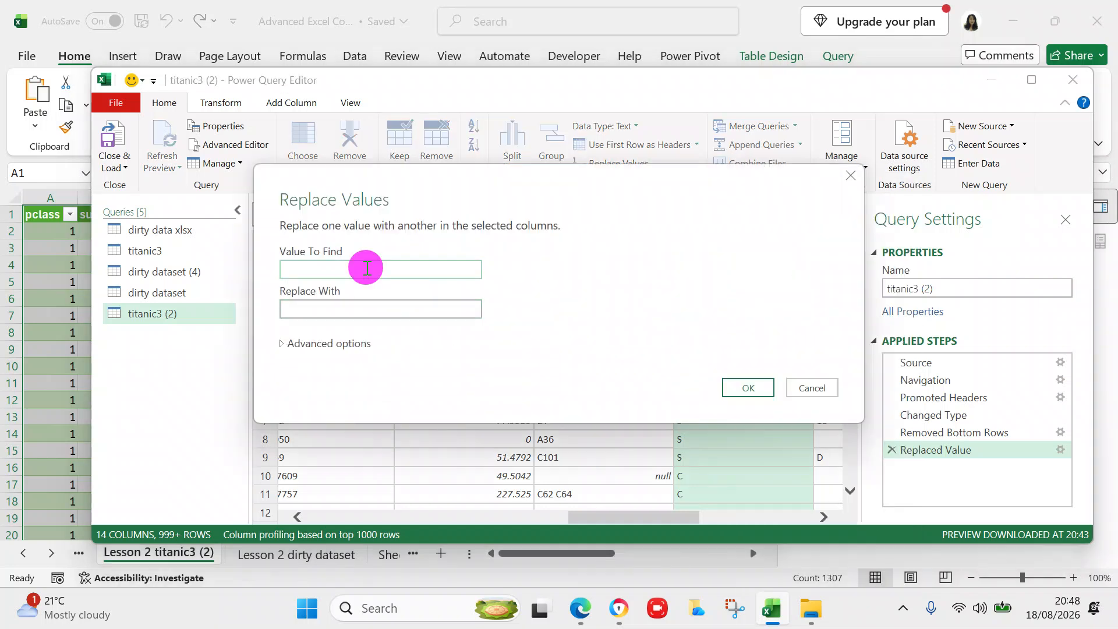
{"action": "type", "text": "null"}
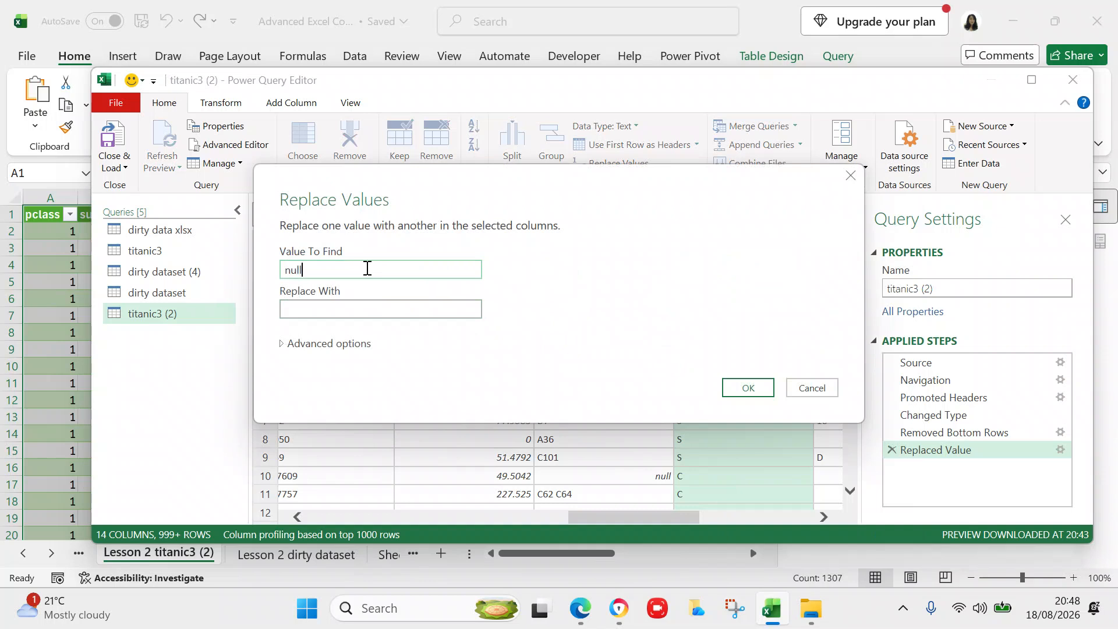
{"action": "left_click", "coordinate": [362, 304]}
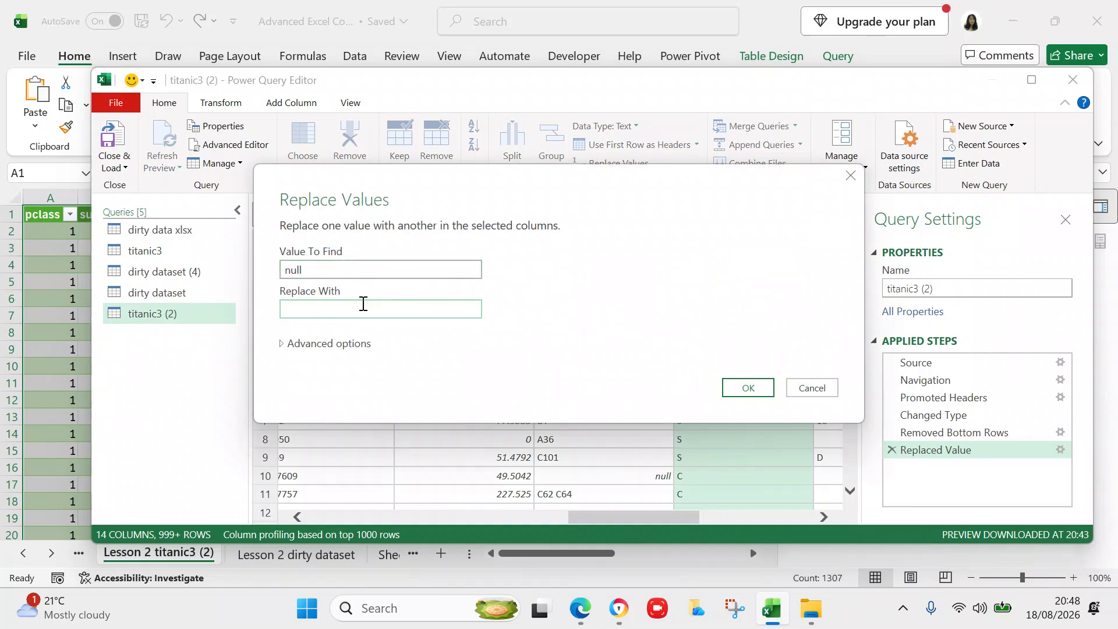
{"action": "left_click", "coordinate": [745, 387]}
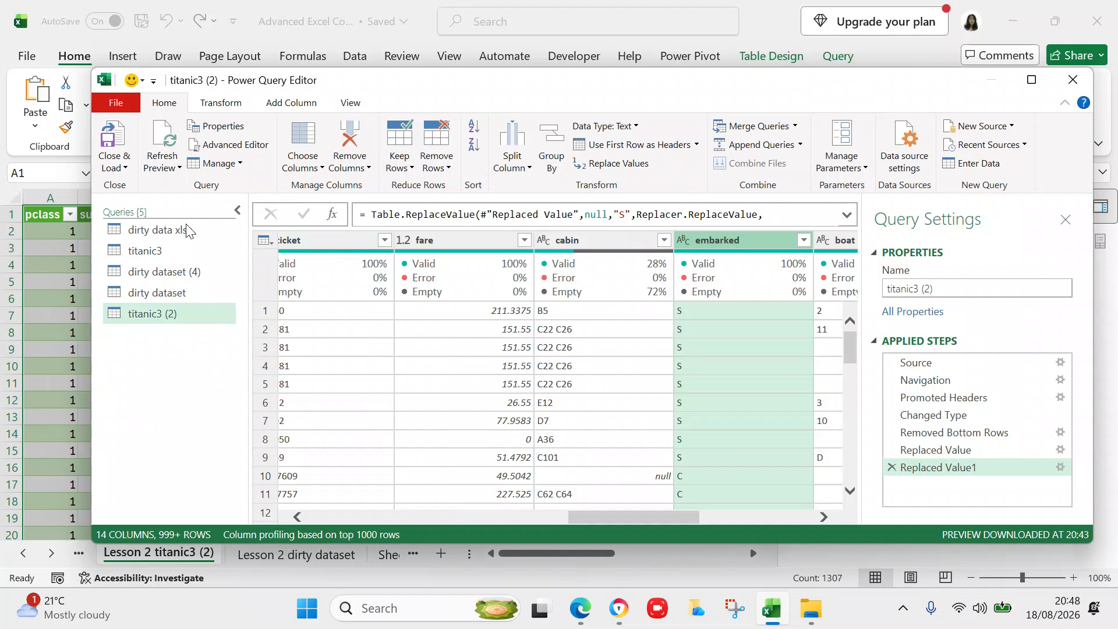
- Refresh all previews, then Close & Load titanic3 (2) back to its worksheet (1,309 rows)
{"action": "left_click", "coordinate": [169, 173]}
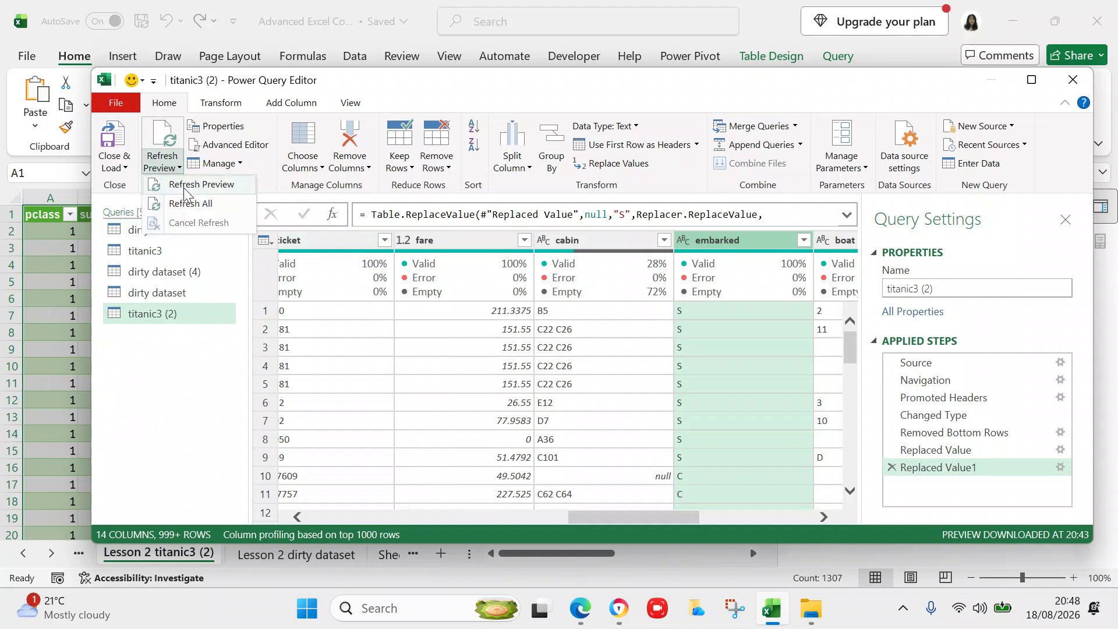
{"action": "left_click", "coordinate": [189, 204]}
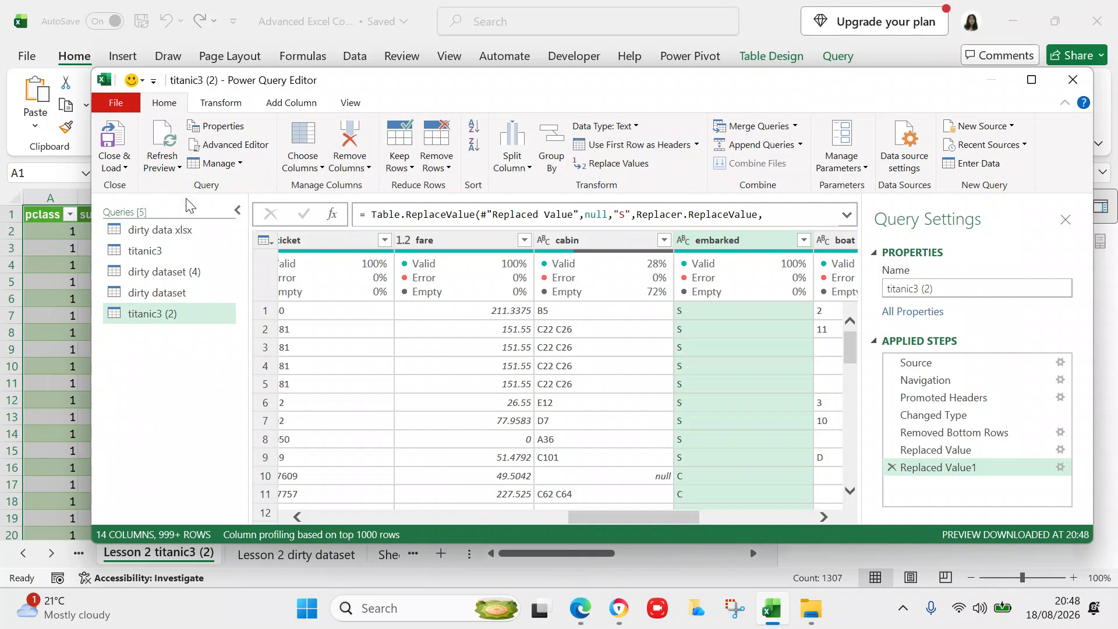
{"action": "left_click", "coordinate": [123, 167]}
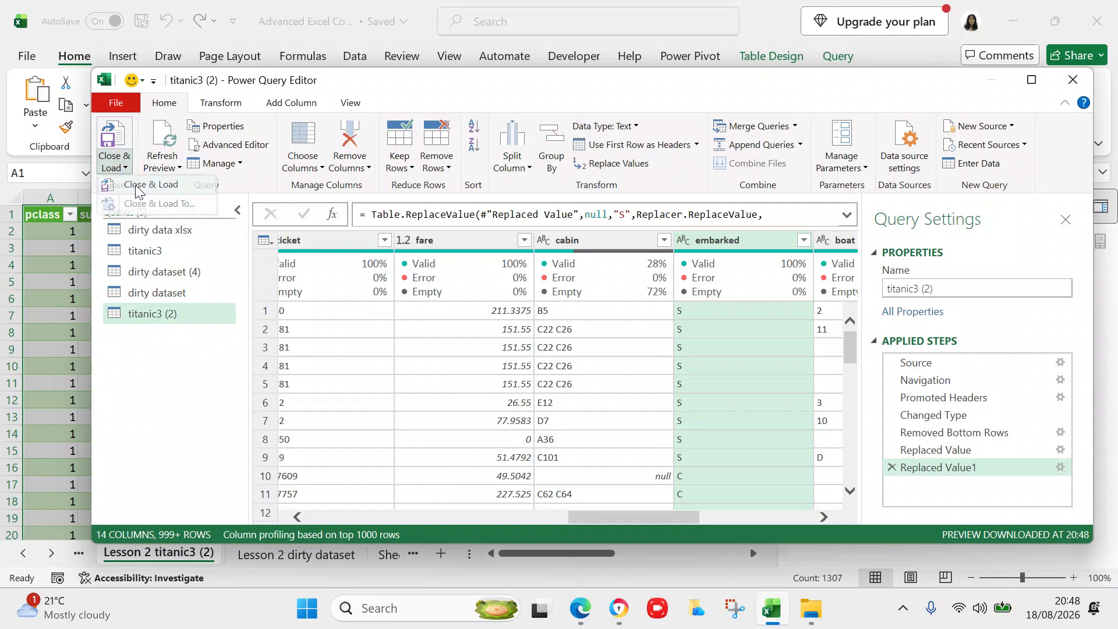
{"action": "left_click", "coordinate": [136, 184]}
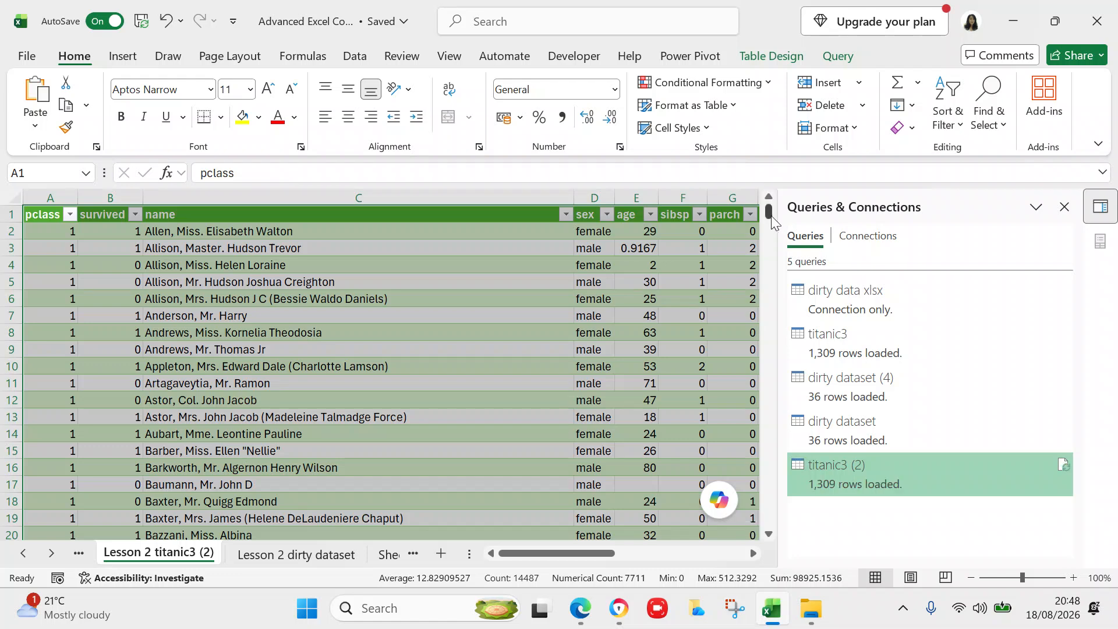
{"action": "left_click_drag", "start_coordinate": [771, 215], "coordinate": [765, 250]}
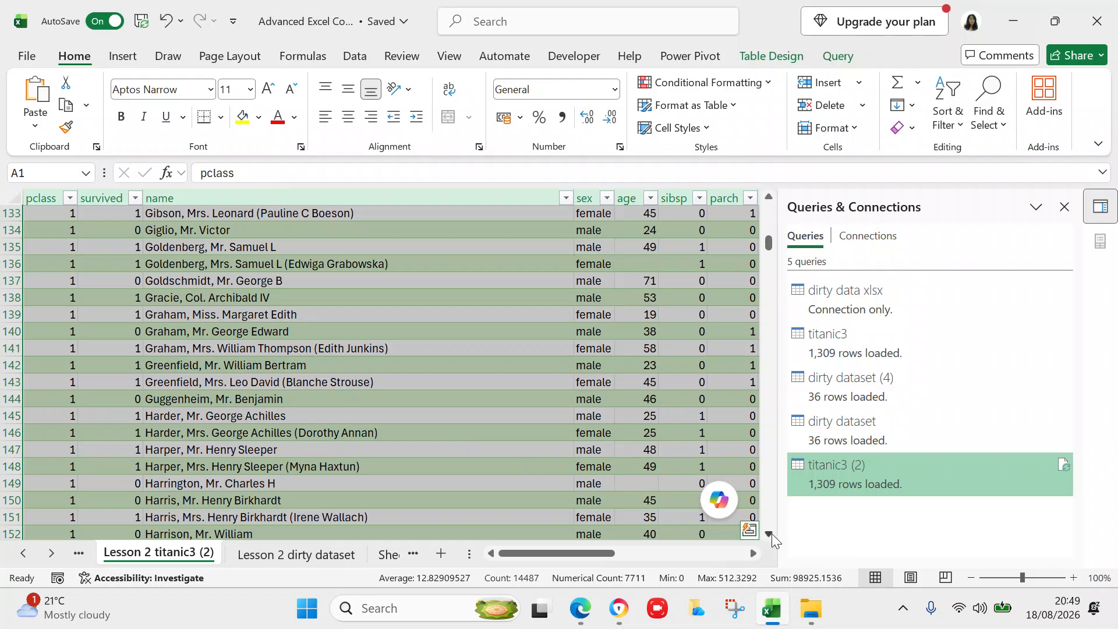
{"action": "left_click", "coordinate": [770, 534]}
{"action": "left_click_drag", "start_coordinate": [771, 536], "coordinate": [771, 536]}
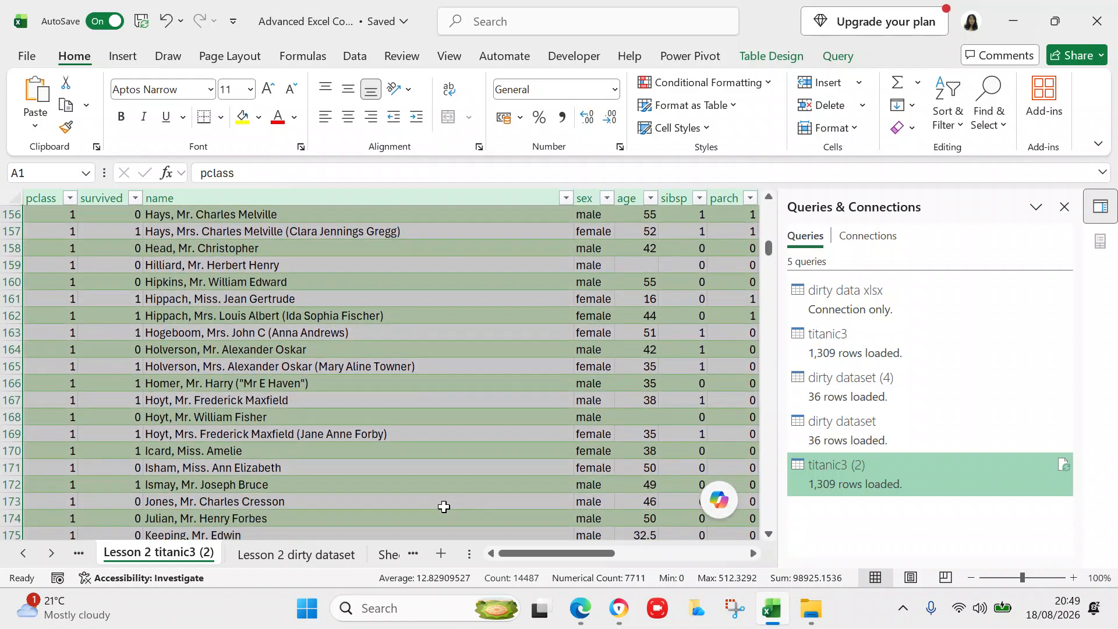
{"action": "left_click", "coordinate": [389, 452]}
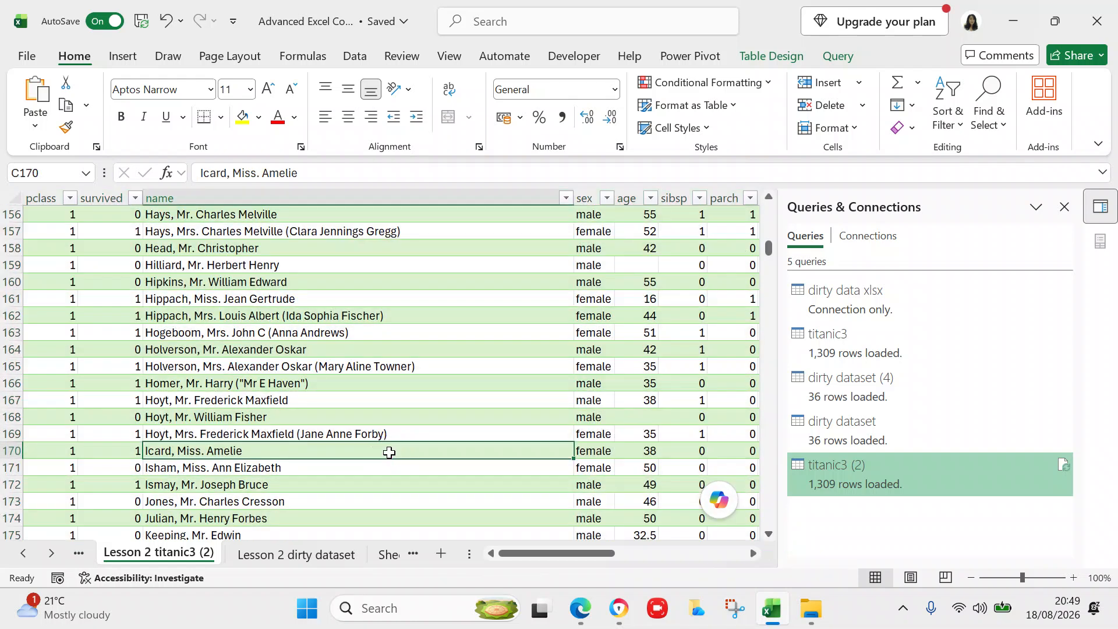
{"action": "key", "text": "Right"}
{"action": "key", "text": "Right"}
{"action": "key", "text": "Right"}
{"action": "key", "text": "Right"}
{"action": "key", "text": "Right"}
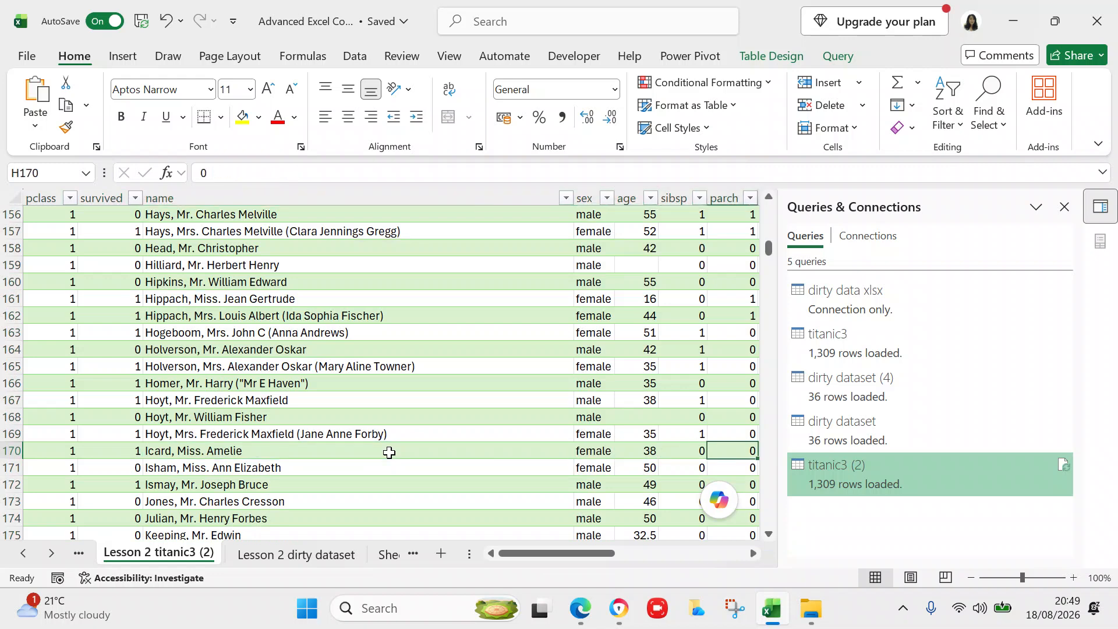
{"action": "key", "text": "Right"}
{"action": "key", "text": "Right"}
{"action": "key", "text": "Right"}
{"action": "key", "text": "Right"}
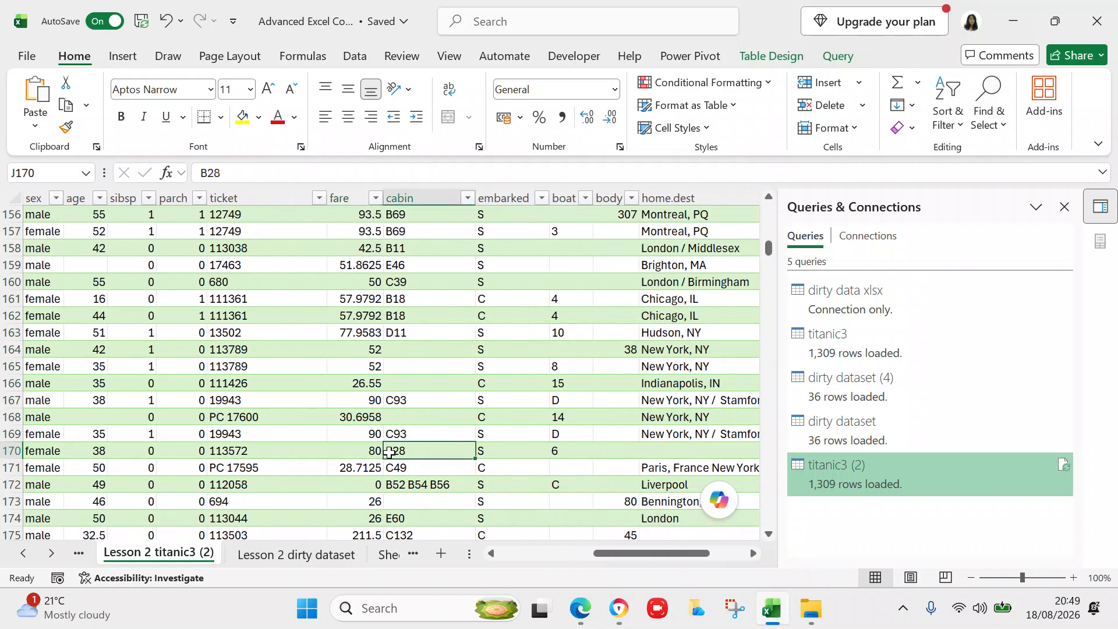
{"action": "key", "text": "Right"}
{"action": "key", "text": "Right"}
{"action": "key", "text": "Right"}
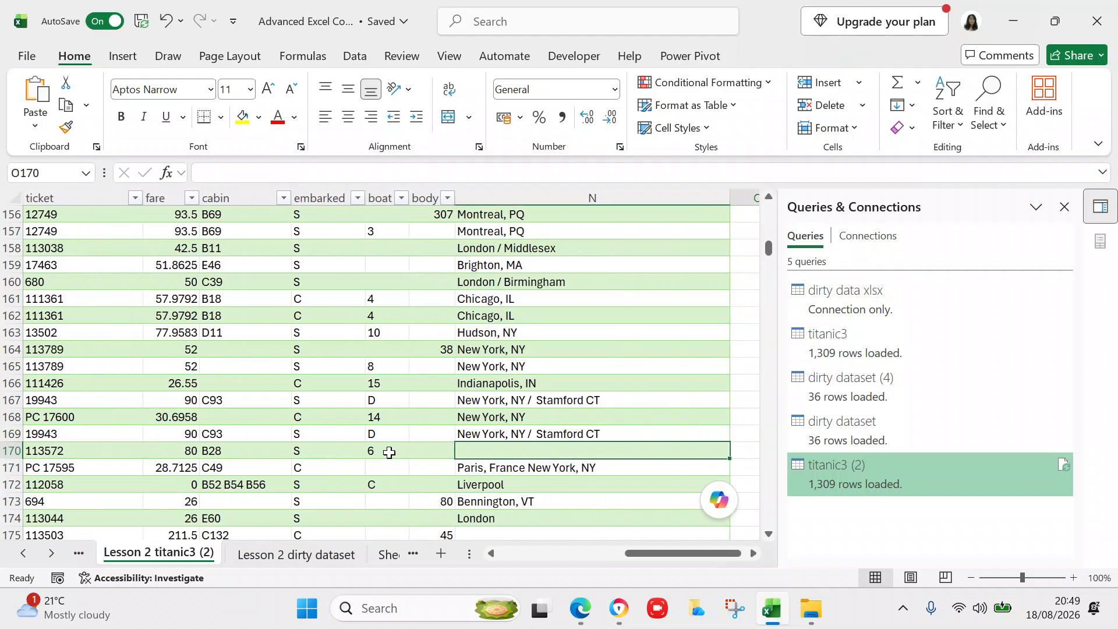
{"action": "key", "text": "Left"}
{"action": "key", "text": "Left"}
{"action": "key", "text": "Left"}
{"action": "key", "text": "Left"}
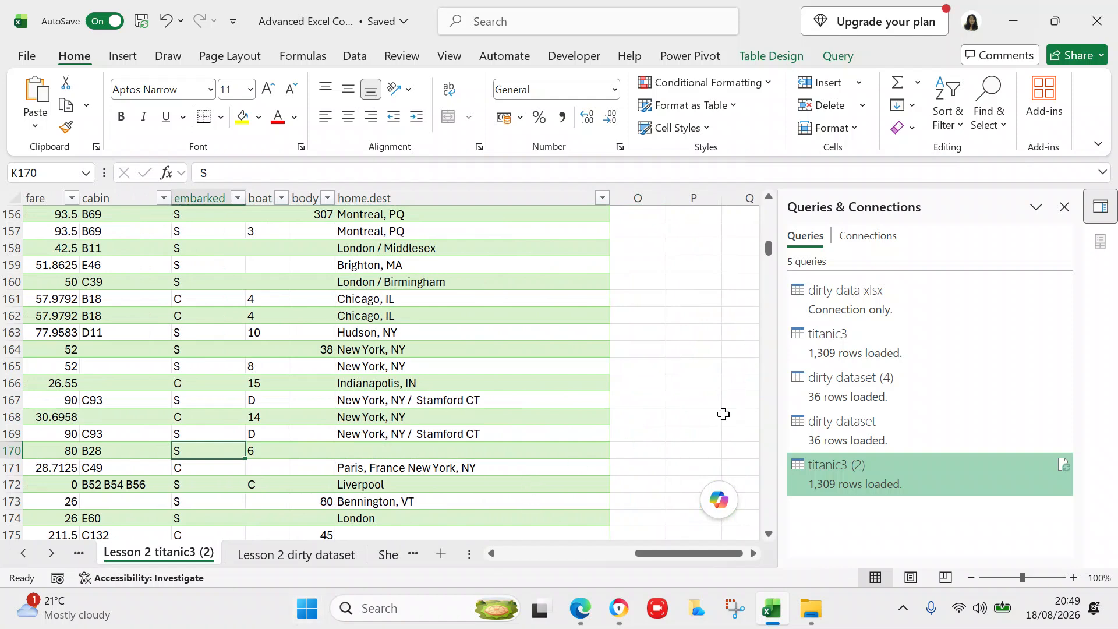
{"action": "left_click_drag", "start_coordinate": [680, 553], "coordinate": [530, 545]}
{"action": "left_click_drag", "start_coordinate": [769, 248], "coordinate": [736, 505]}
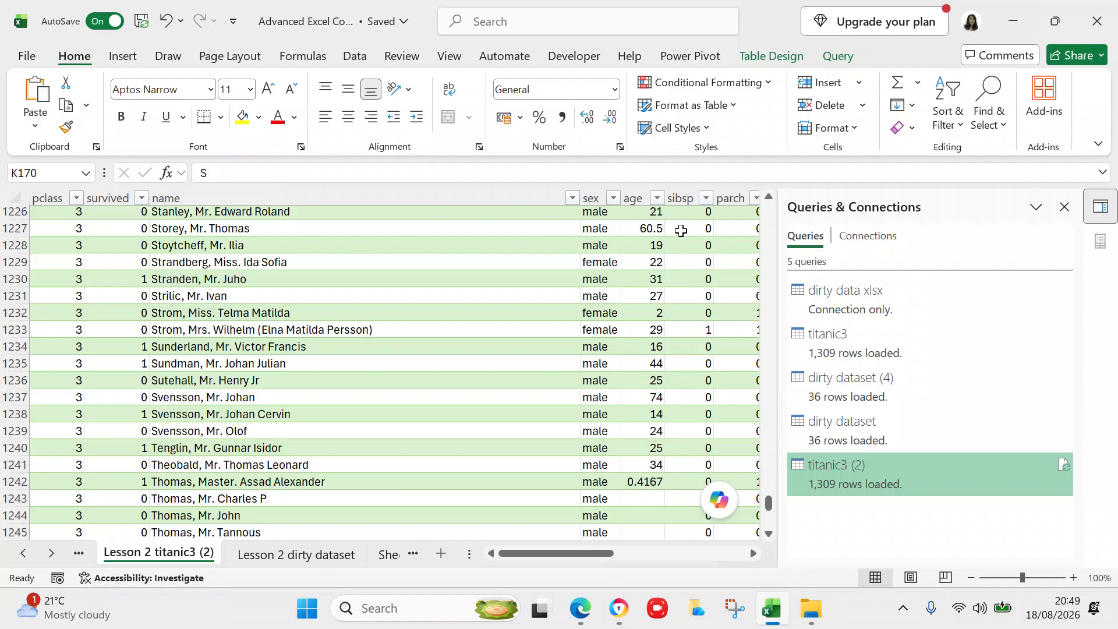
{"action": "left_click", "coordinate": [768, 198]}
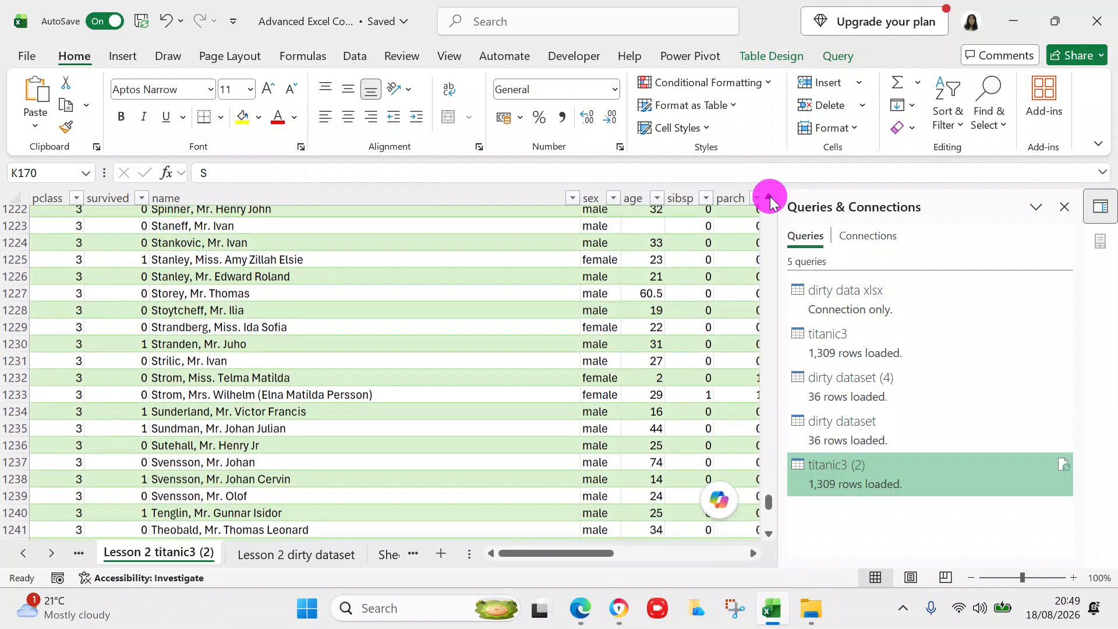
{"action": "left_click_drag", "start_coordinate": [770, 197], "coordinate": [770, 197]}
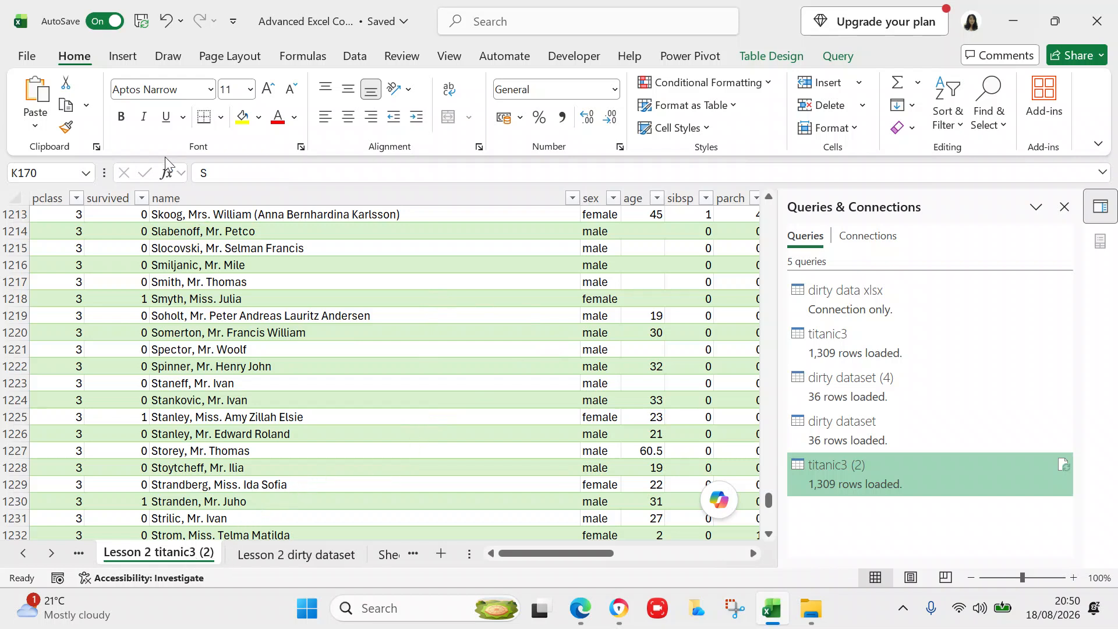
- Refresh all queries in the workbook from the Data tab
{"action": "left_click", "coordinate": [356, 57]}
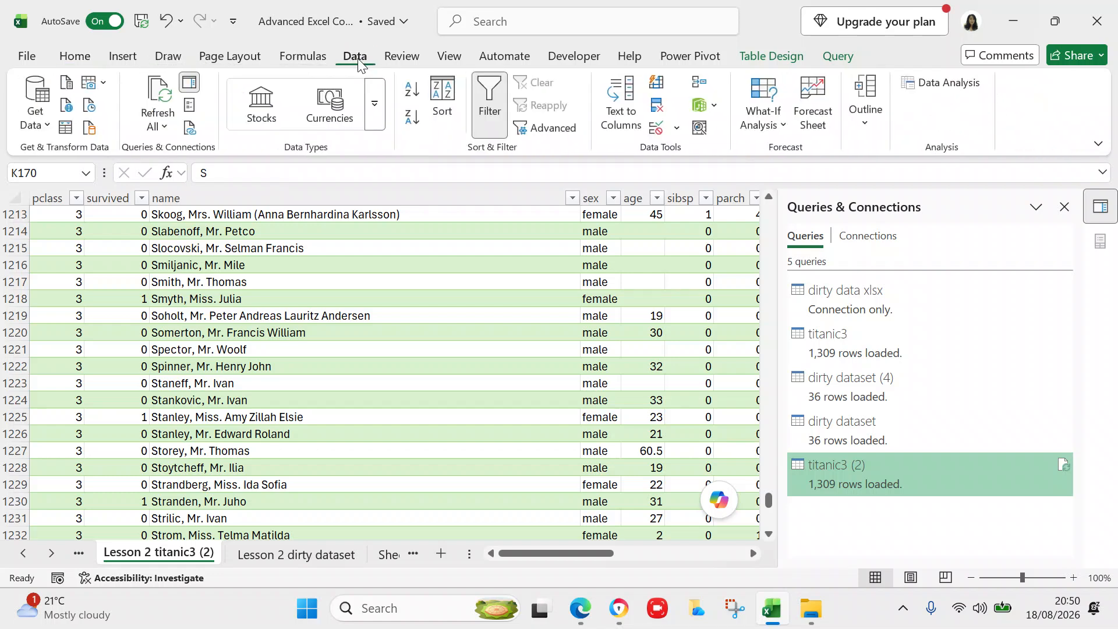
{"action": "left_click", "coordinate": [157, 130]}
{"action": "left_click", "coordinate": [176, 154]}
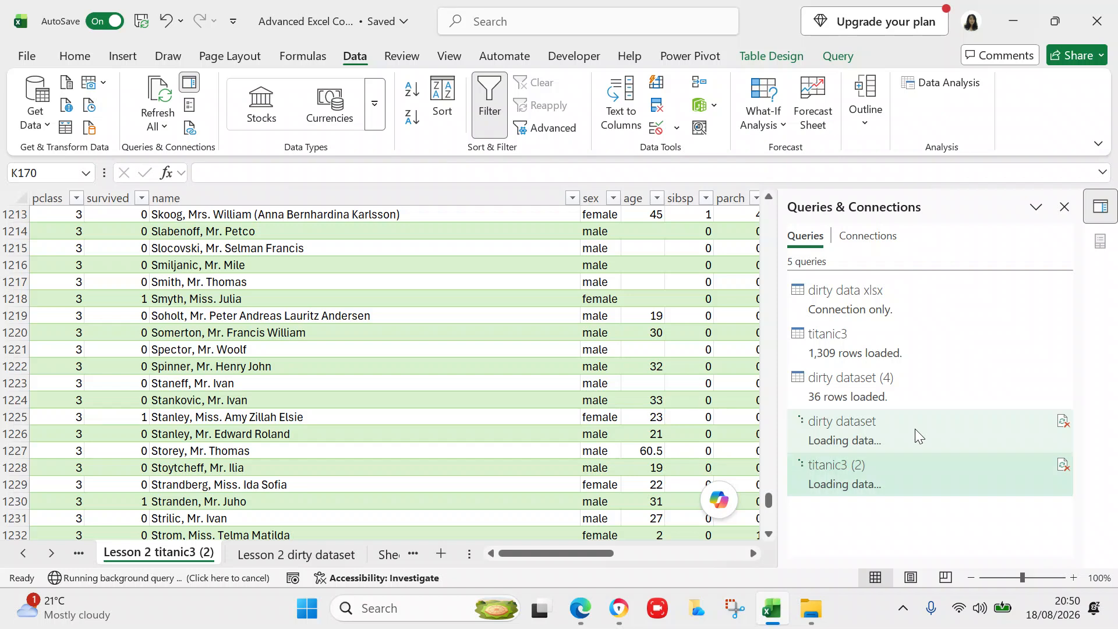
- Refresh the titanic3 (2) query itself in Queries & Connections, reloading 1,309 rows
{"action": "right_click", "coordinate": [905, 474]}
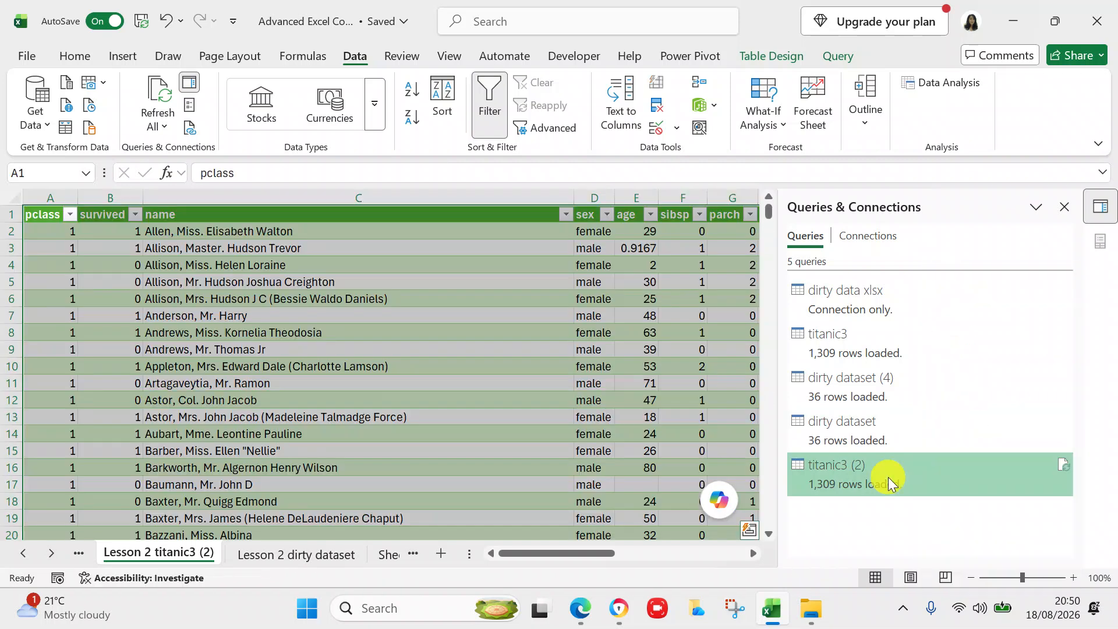
{"action": "right_click", "coordinate": [889, 481]}
{"action": "left_click", "coordinate": [868, 475]}
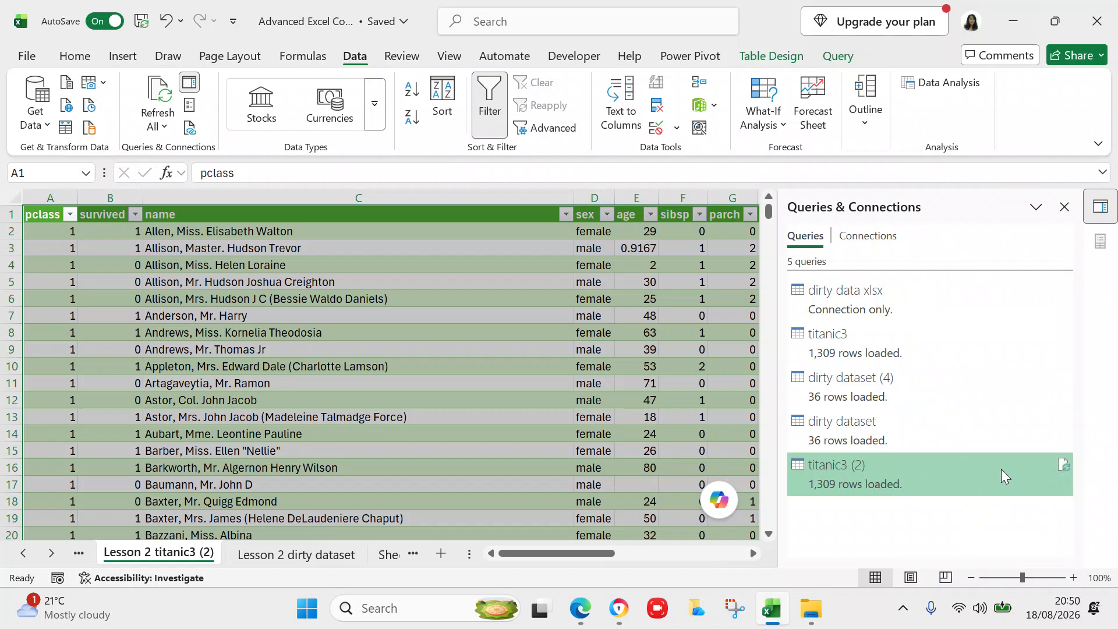
{"action": "left_click", "coordinate": [1063, 469]}
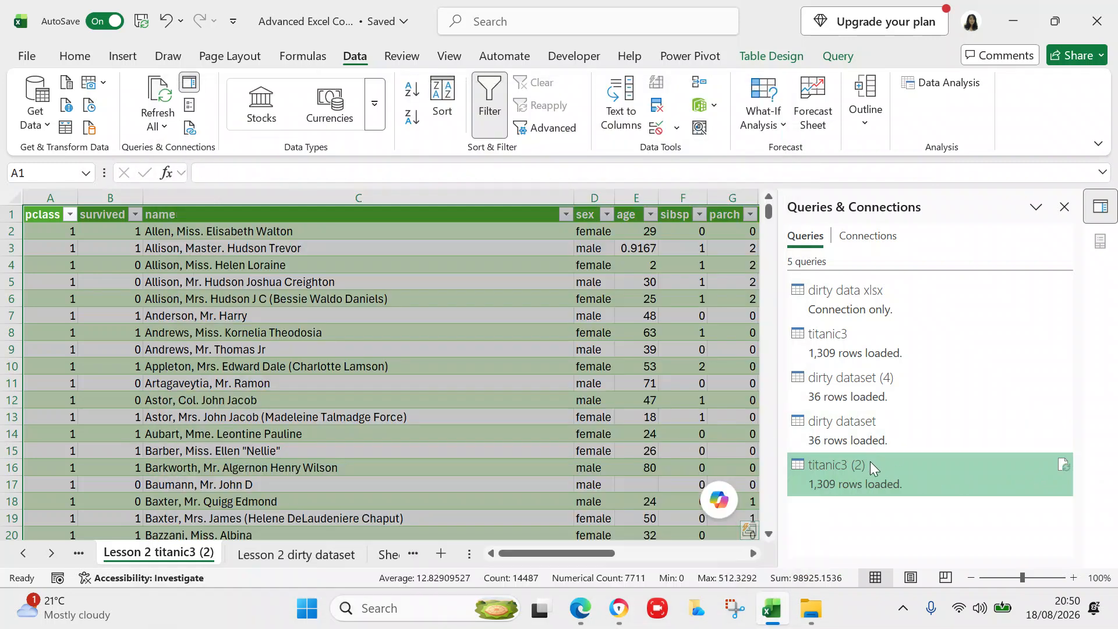
{"action": "mouse_move", "coordinate": [827, 463]}
- Summarize the titanic3__2 table with an empty PivotTable on a new worksheet
{"action": "left_click", "coordinate": [759, 58]}
{"action": "left_click", "coordinate": [205, 87]}
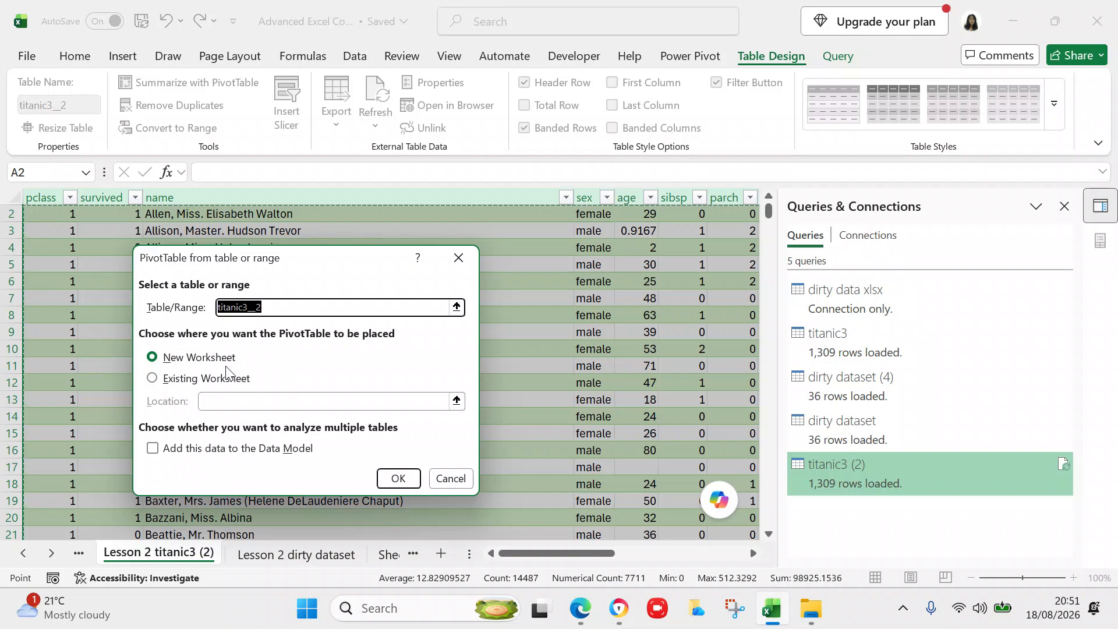
{"action": "left_click", "coordinate": [394, 480]}
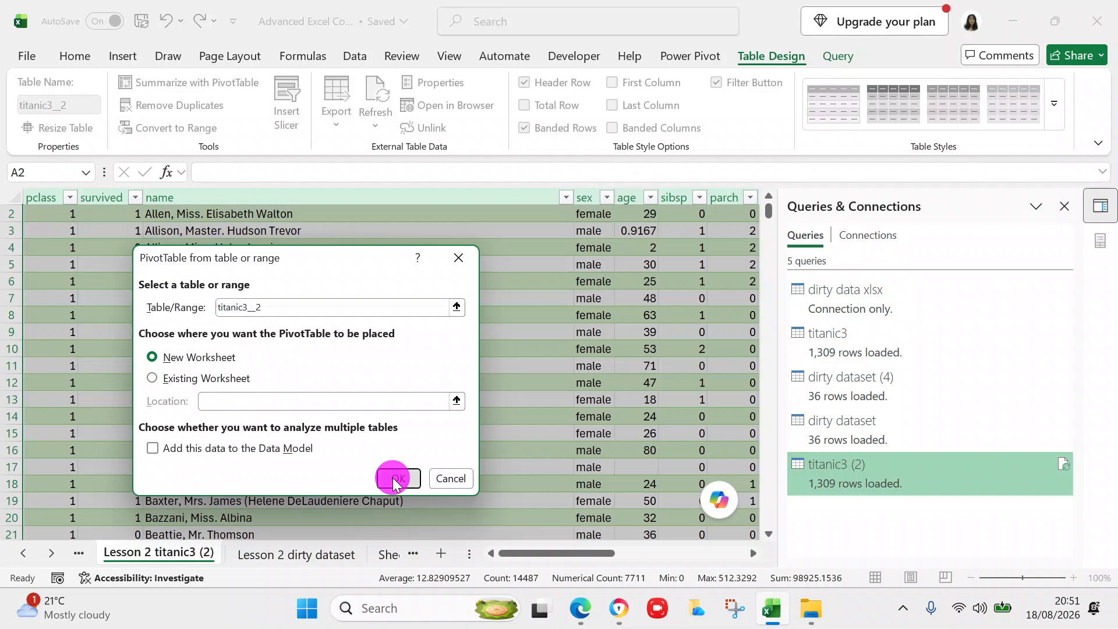
{"action": "left_click", "coordinate": [395, 479]}
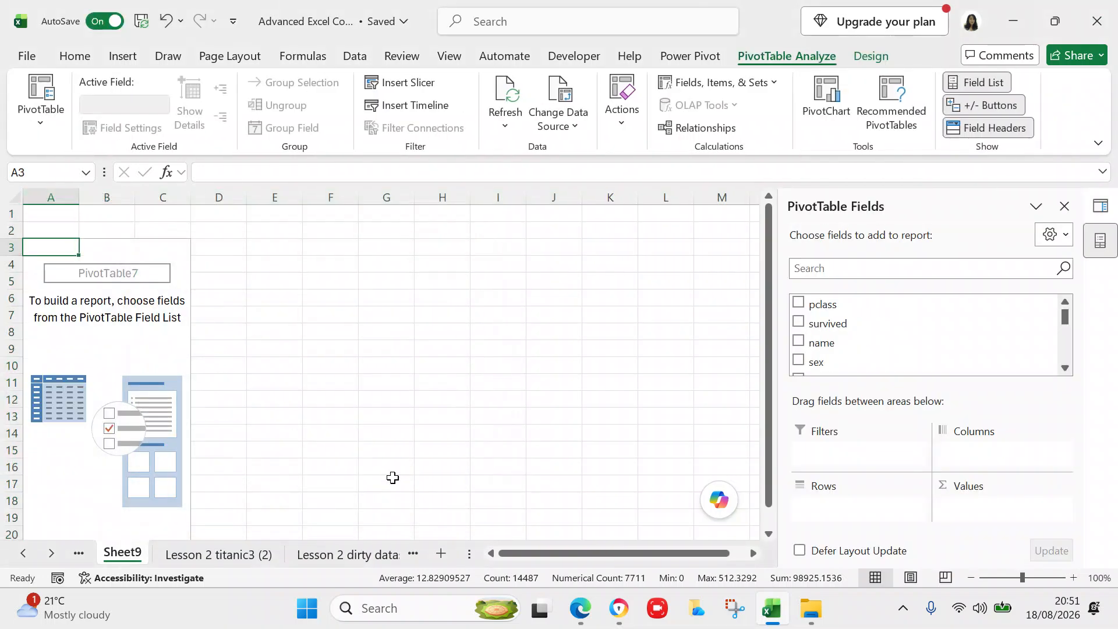
- Rename the new Sheet9 to 'Lesson 2 titanic pivot'
{"action": "left_click", "coordinate": [136, 560]}
{"action": "double_click", "coordinate": [136, 561]}
{"action": "type", "text": "Lesson 2"}
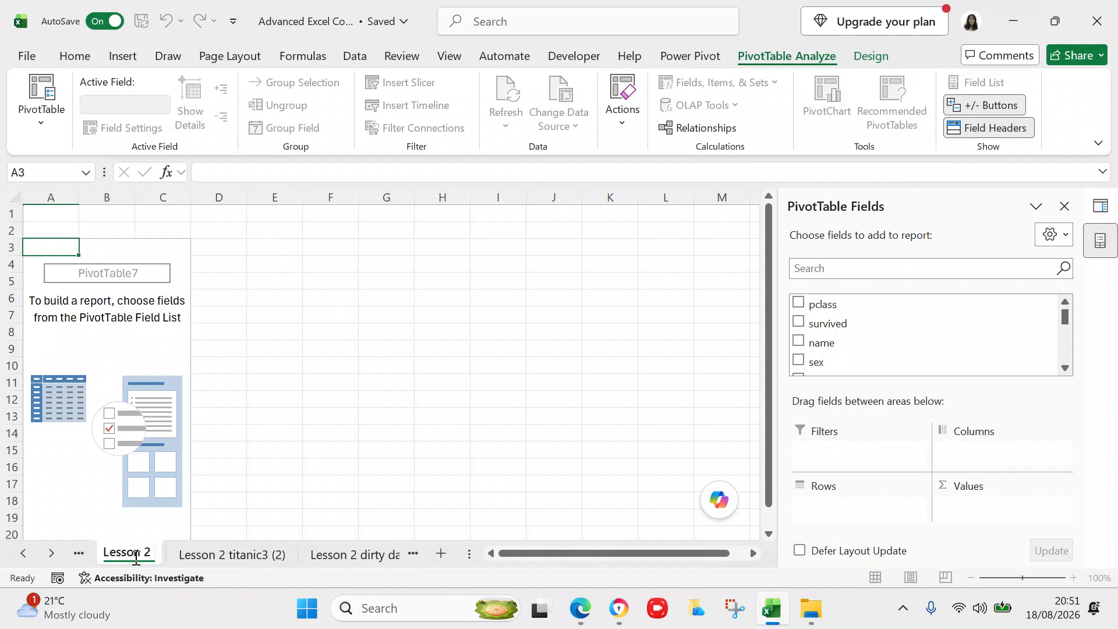
{"action": "type", "text": " tit"}
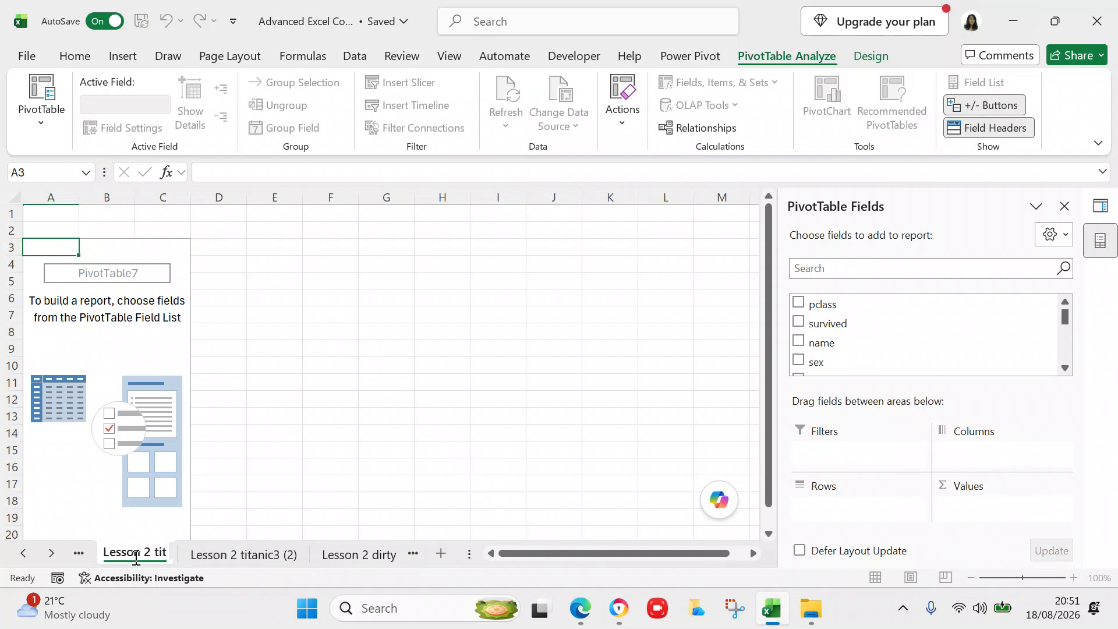
{"action": "type", "text": "anic"}
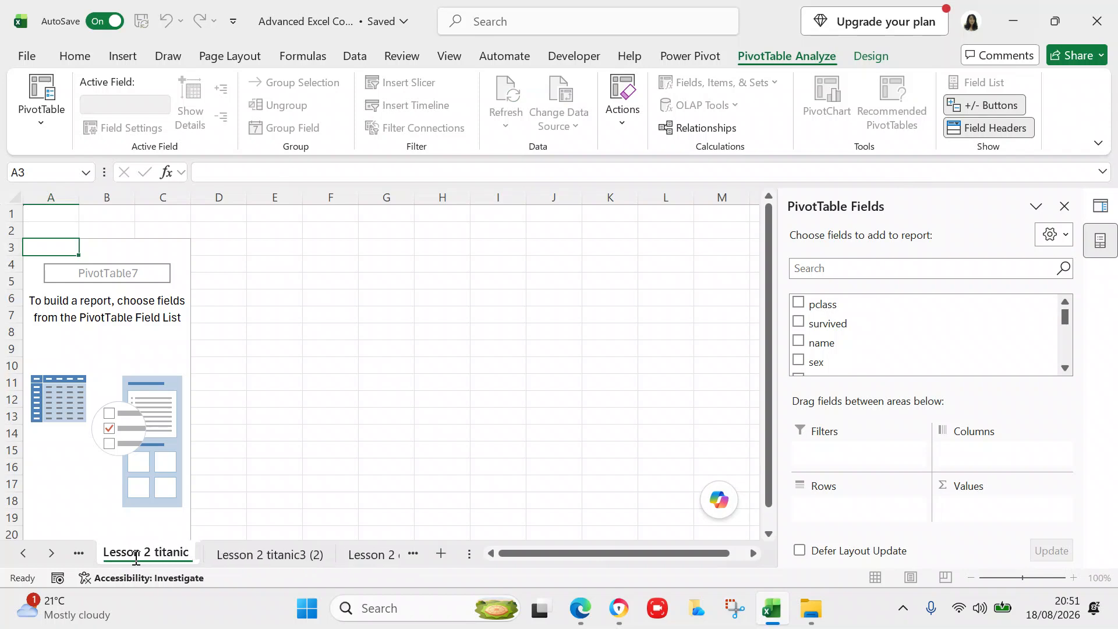
{"action": "type", "text": " pivot"}
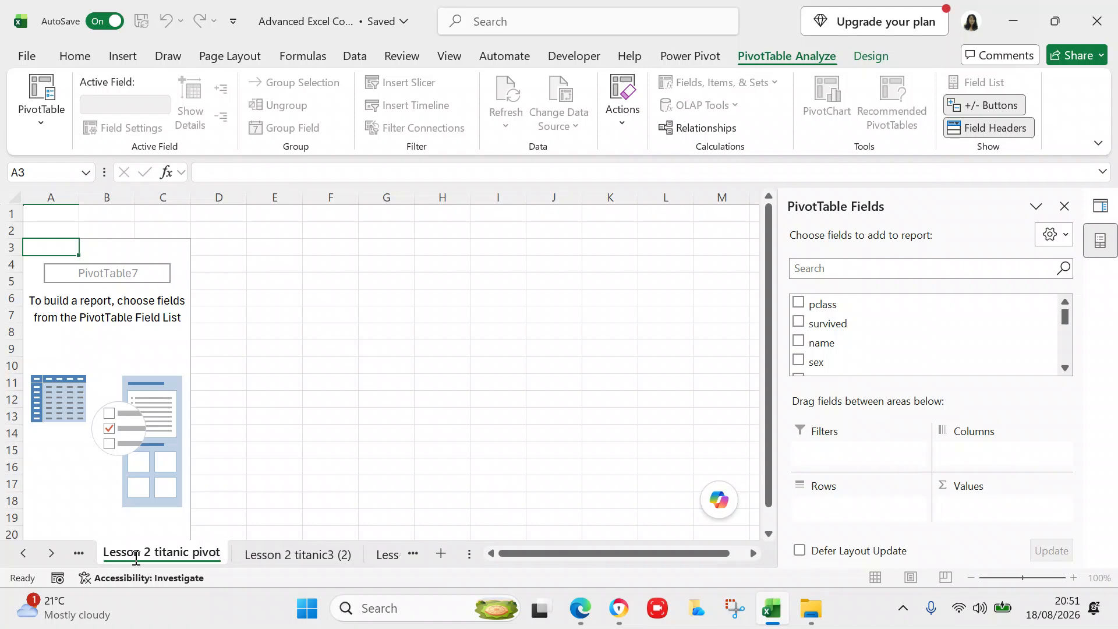
{"action": "left_click", "coordinate": [284, 466]}
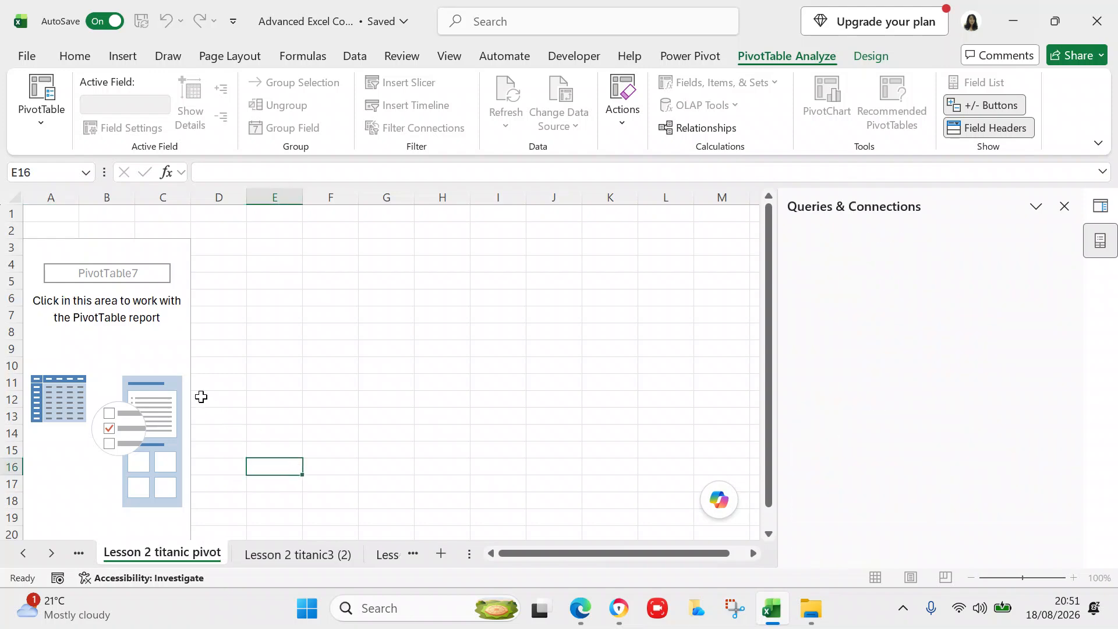
- Add embarked as the PivotTable's row labels, listing ports C, Q and S
{"action": "left_click", "coordinate": [175, 364]}
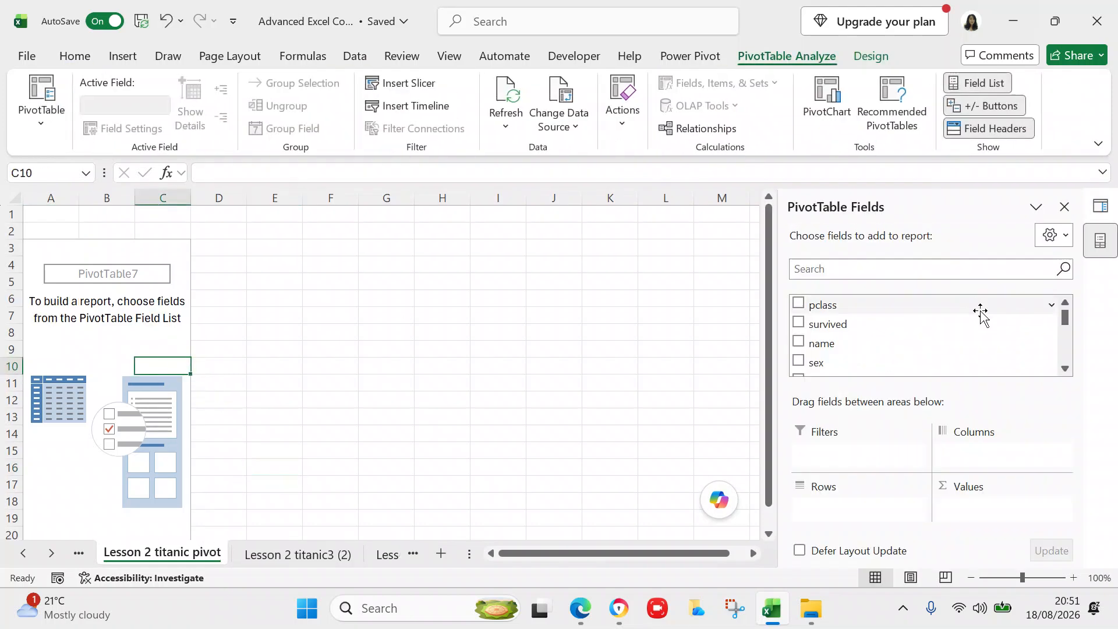
{"action": "left_click", "coordinate": [1065, 369]}
{"action": "left_click", "coordinate": [1065, 368]}
{"action": "left_click", "coordinate": [1065, 369]}
{"action": "left_click", "coordinate": [1065, 369]}
{"action": "left_click", "coordinate": [1064, 369]}
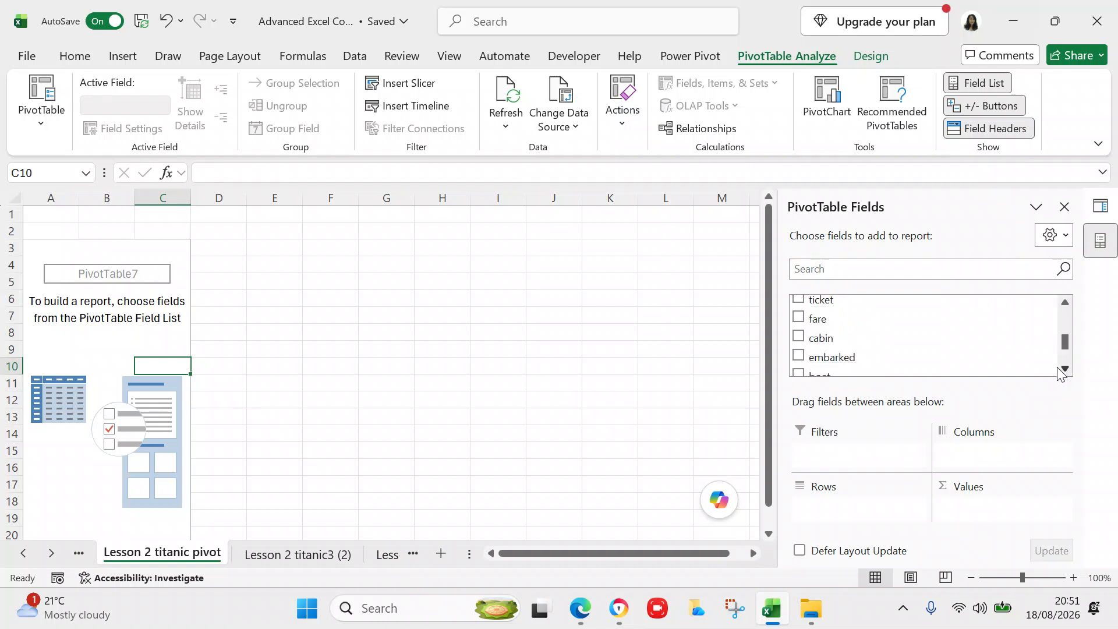
{"action": "left_click", "coordinate": [799, 356]}
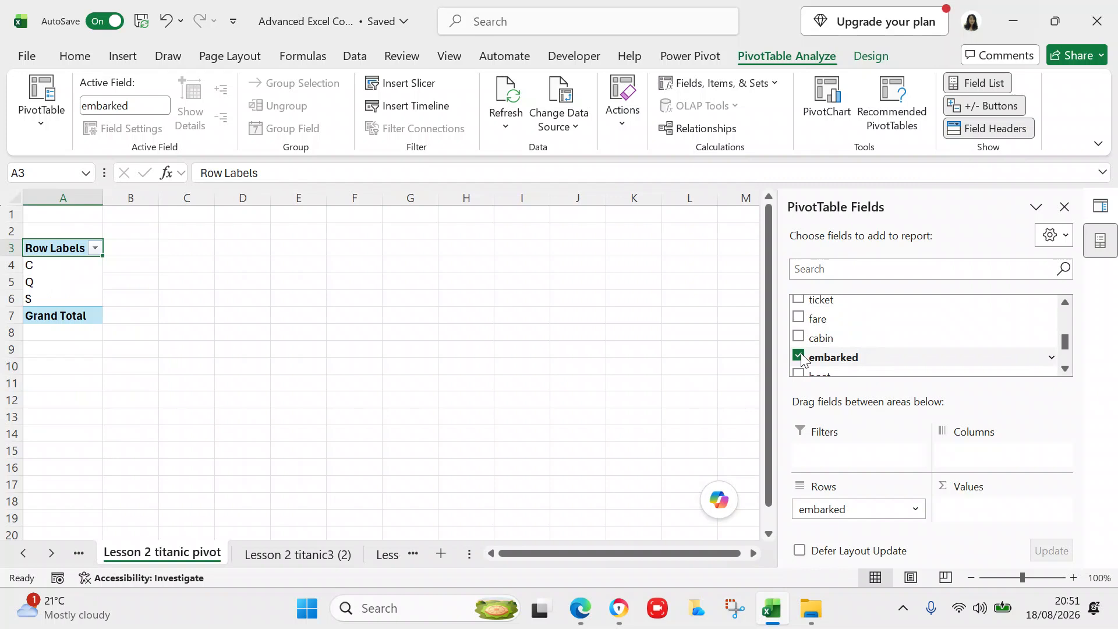
- Add pclass to the values, showing Sum of pclass 500, 356, 2148 (total 3004)
{"action": "left_click", "coordinate": [1063, 302]}
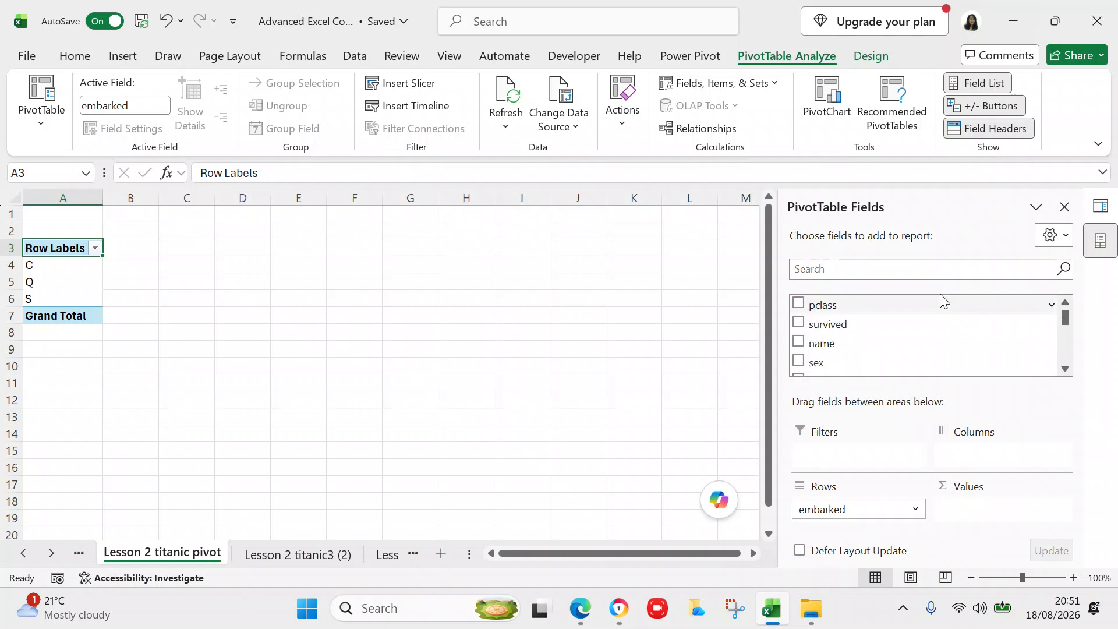
{"action": "left_click", "coordinate": [799, 304]}
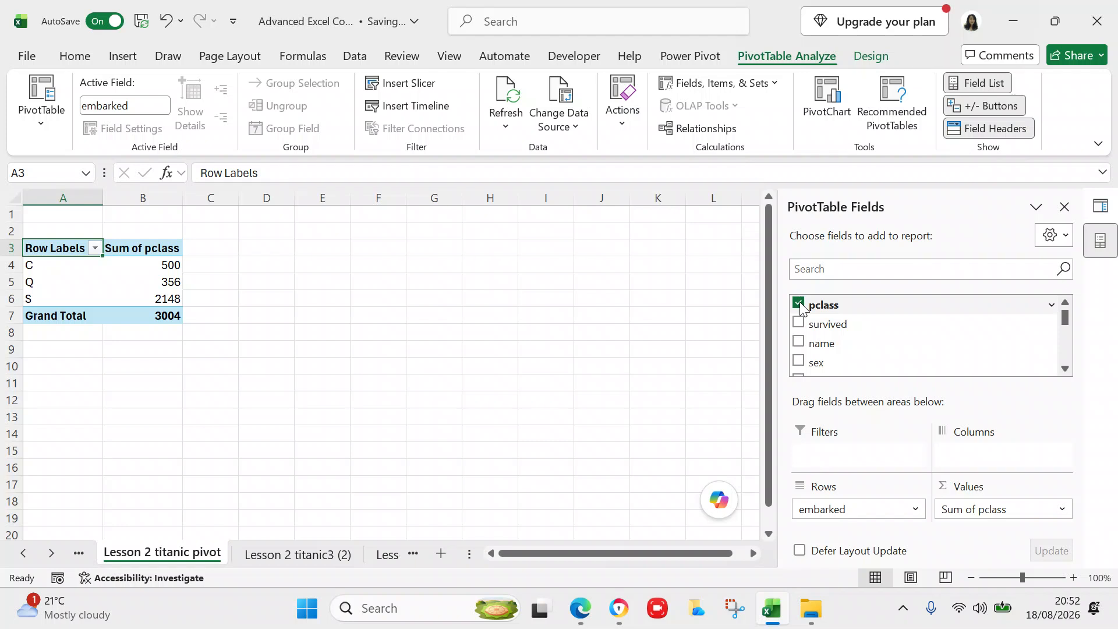
{"action": "left_click_drag", "start_coordinate": [801, 306], "coordinate": [931, 356]}
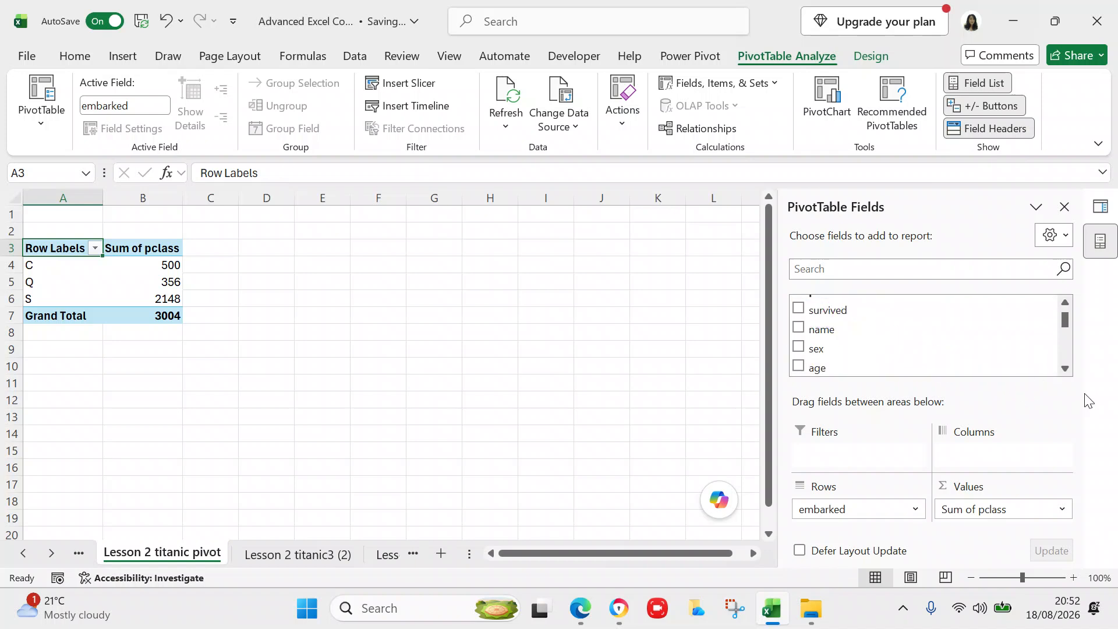
{"action": "left_click", "coordinate": [1066, 368]}
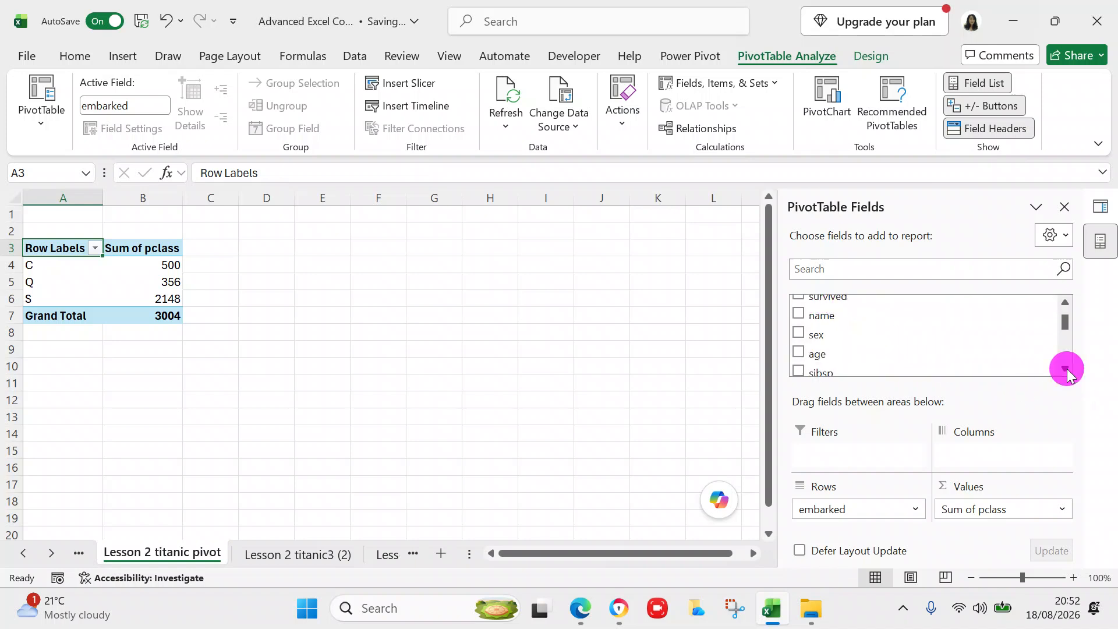
- Switch the pclass summary from Sum to Count, giving C 270, Q 123, S 916, total 1309
{"action": "left_click", "coordinate": [1063, 510]}
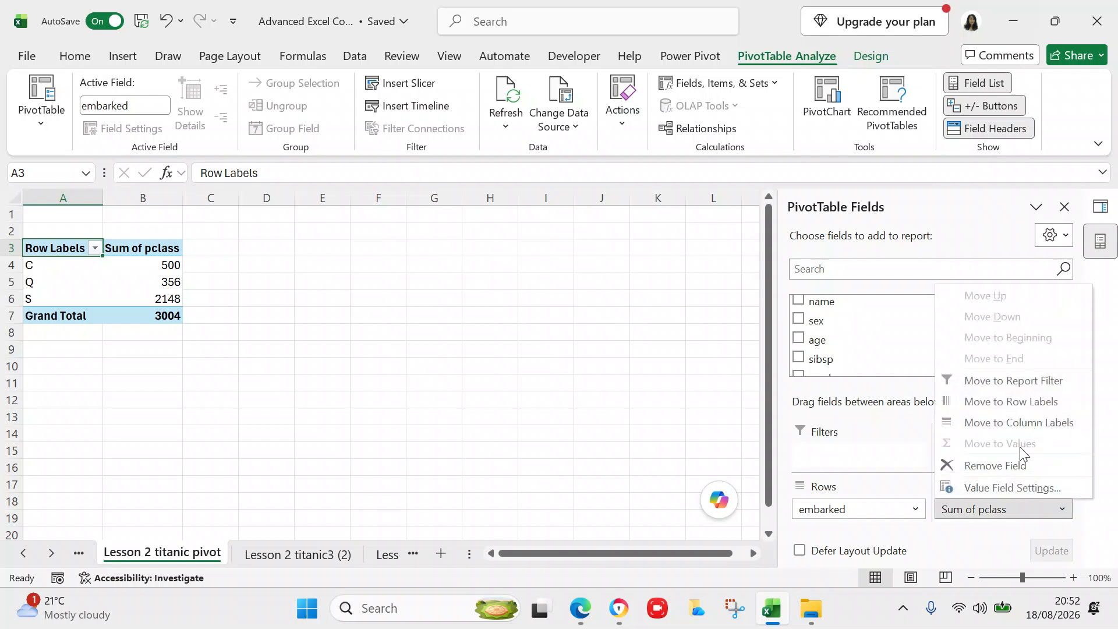
{"action": "left_click", "coordinate": [1007, 488]}
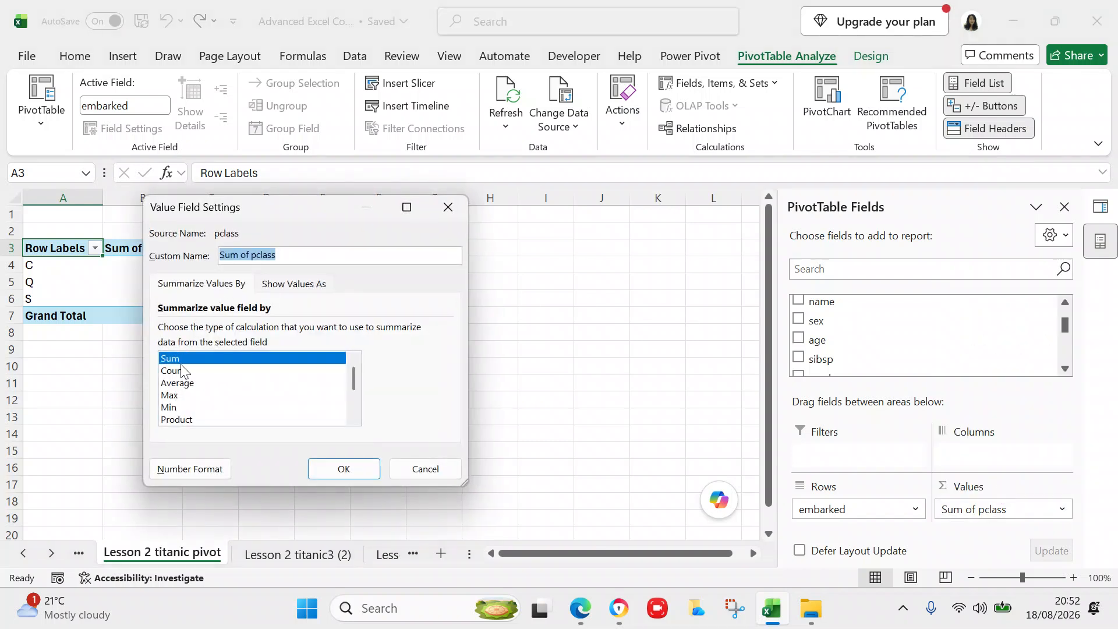
{"action": "left_click", "coordinate": [179, 372]}
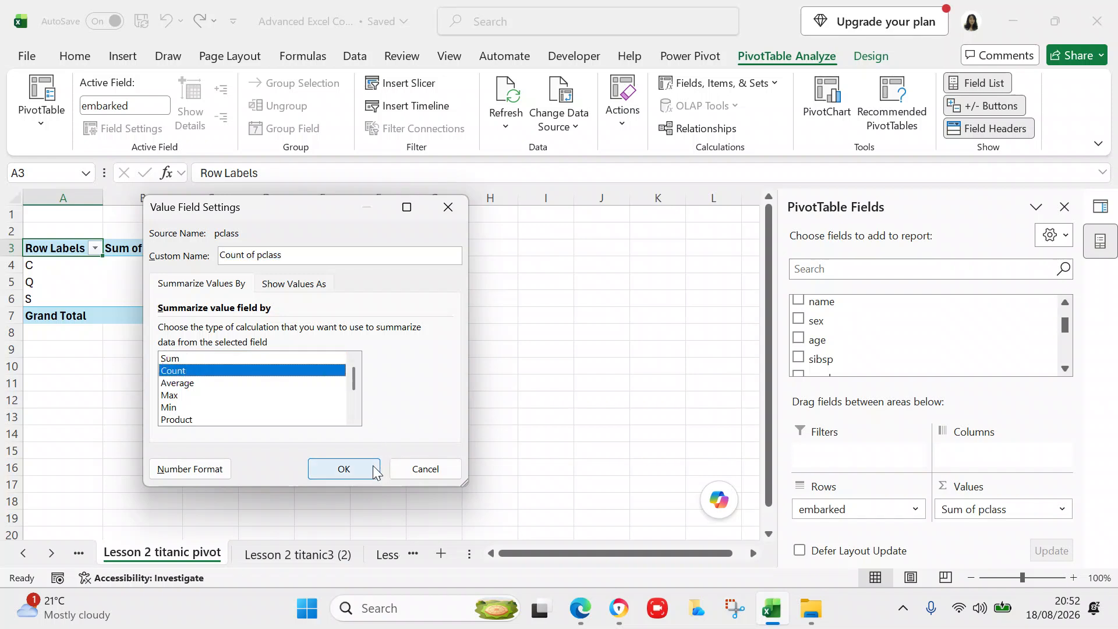
{"action": "left_click", "coordinate": [344, 470]}
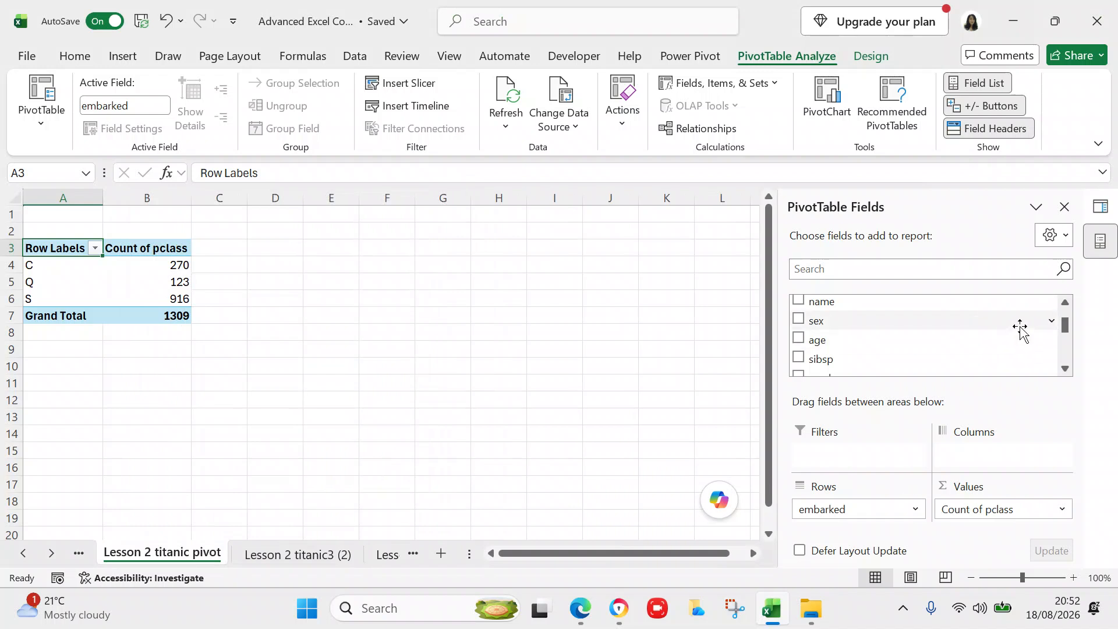
{"action": "left_click", "coordinate": [1064, 309]}
{"action": "left_click", "coordinate": [1064, 309]}
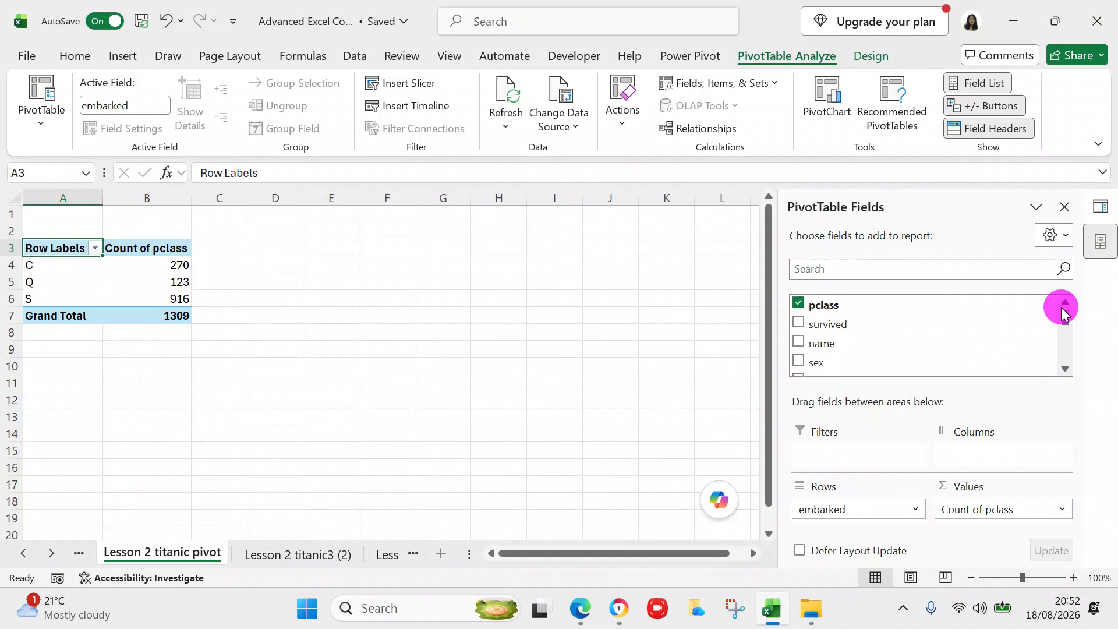
- Swap pclass for survived in the values and summarize survived as Count
{"action": "left_click", "coordinate": [801, 307]}
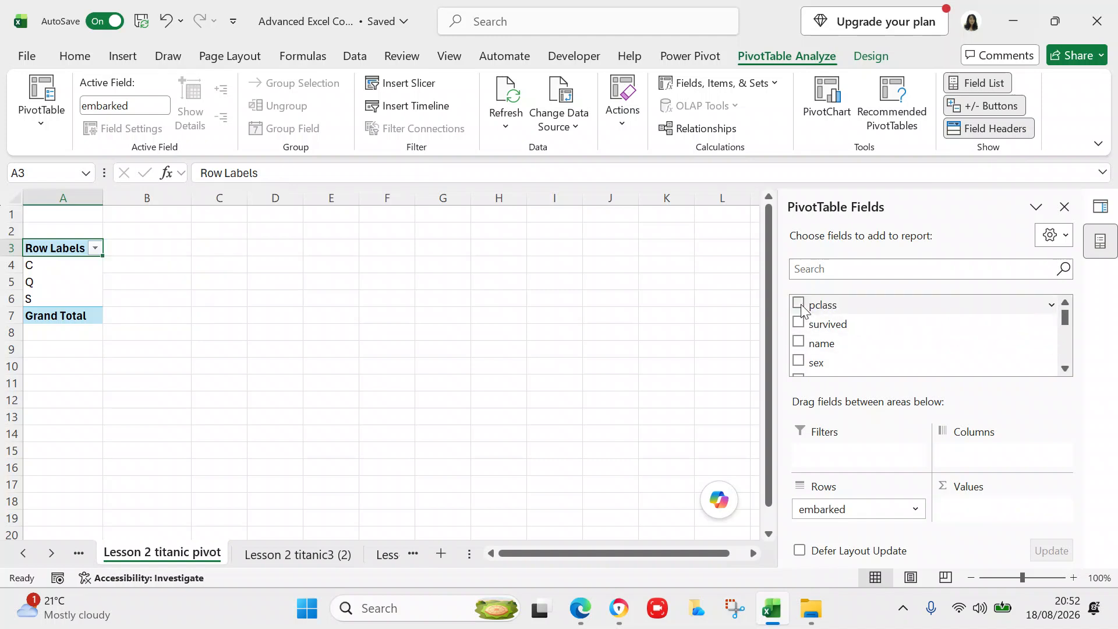
{"action": "left_click", "coordinate": [799, 323]}
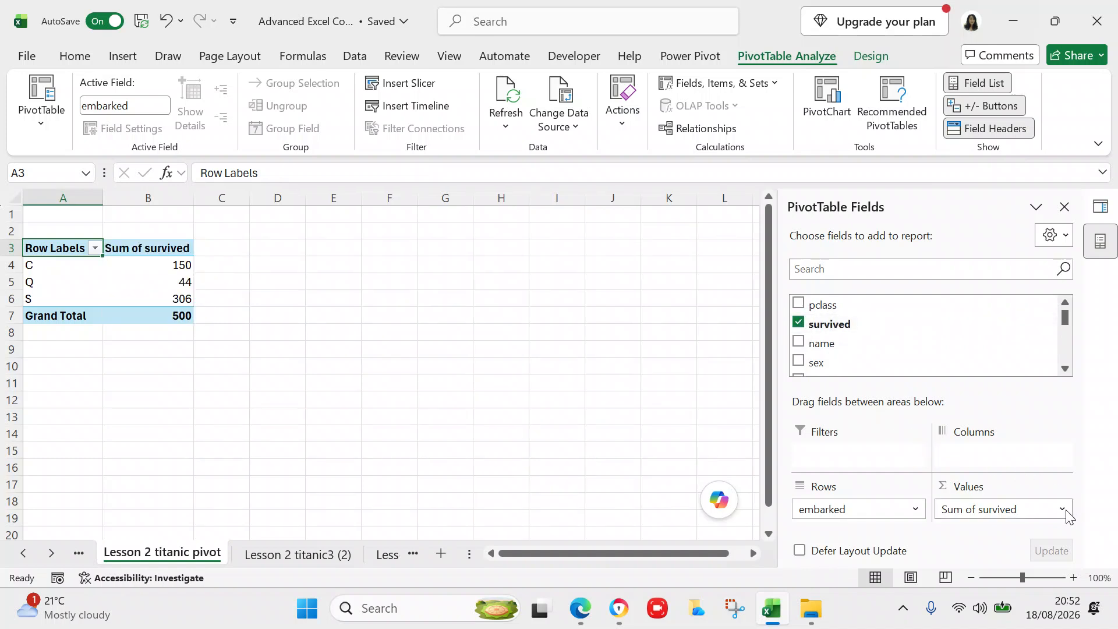
{"action": "left_click", "coordinate": [1062, 509]}
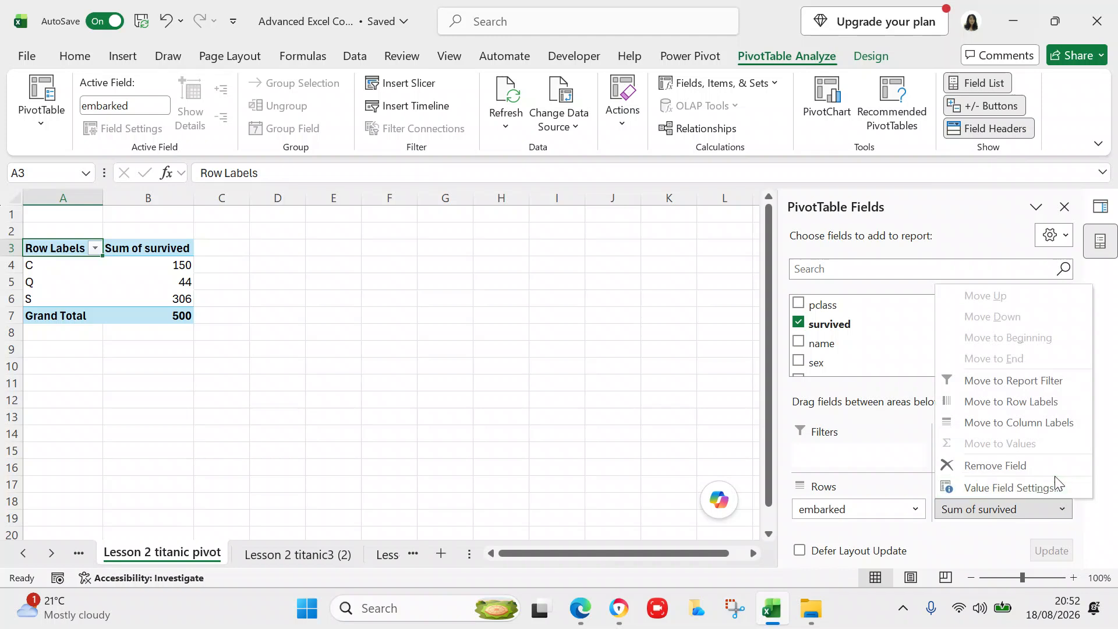
{"action": "left_click", "coordinate": [1052, 492]}
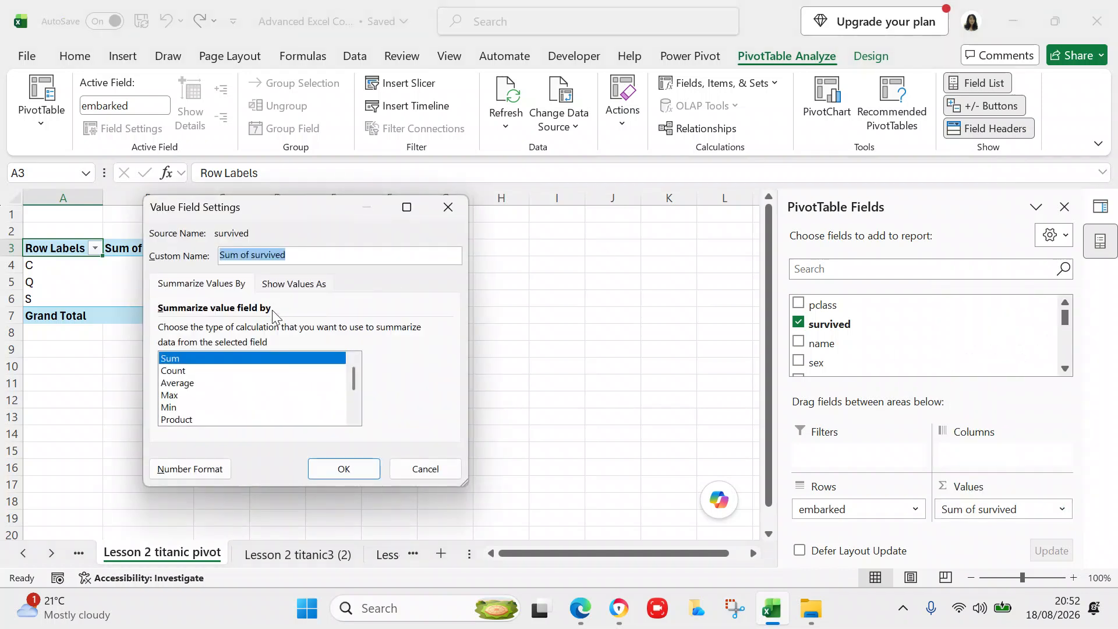
{"action": "left_click", "coordinate": [189, 371]}
{"action": "left_click", "coordinate": [362, 469]}
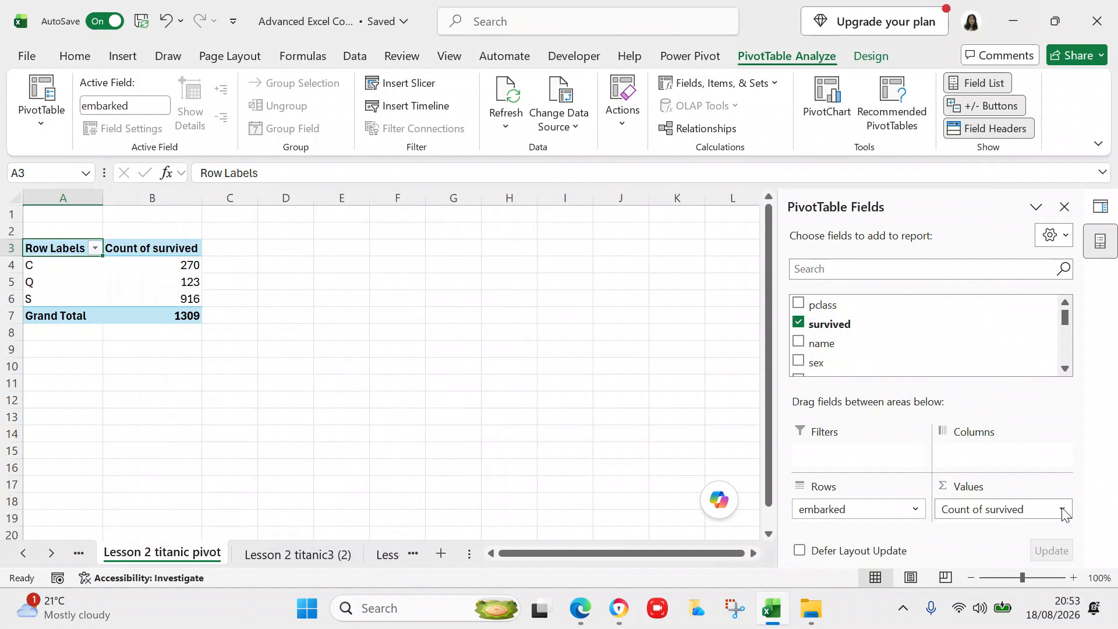
- Summarize survived as Sum (C 150, Q 44, S 306, total 500) and add sex under each port
{"action": "left_click", "coordinate": [1029, 511]}
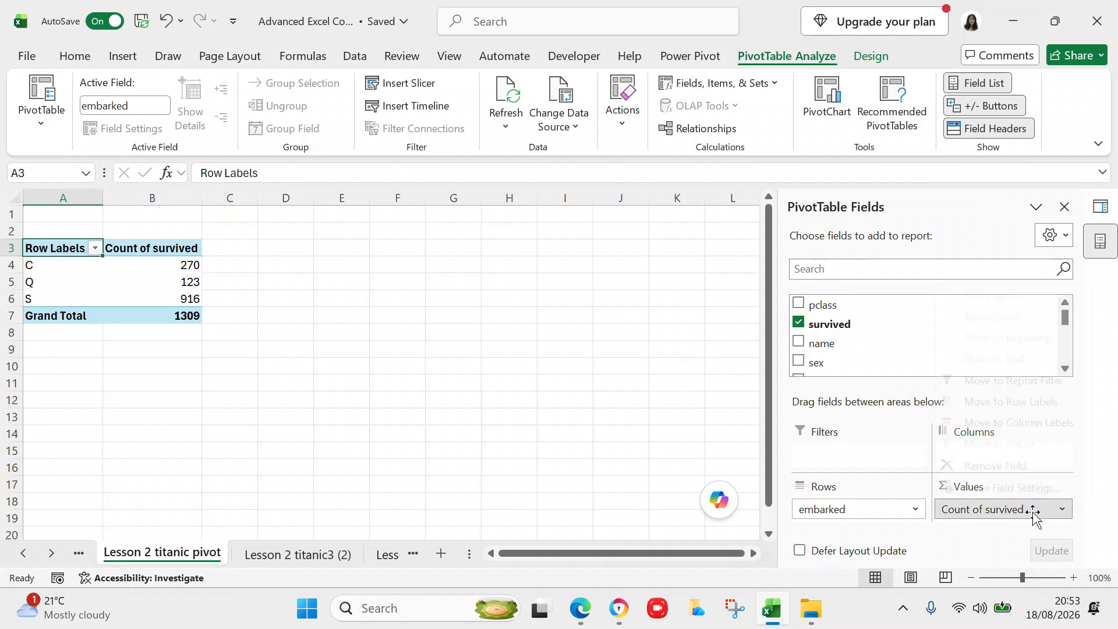
{"action": "left_click", "coordinate": [1012, 489]}
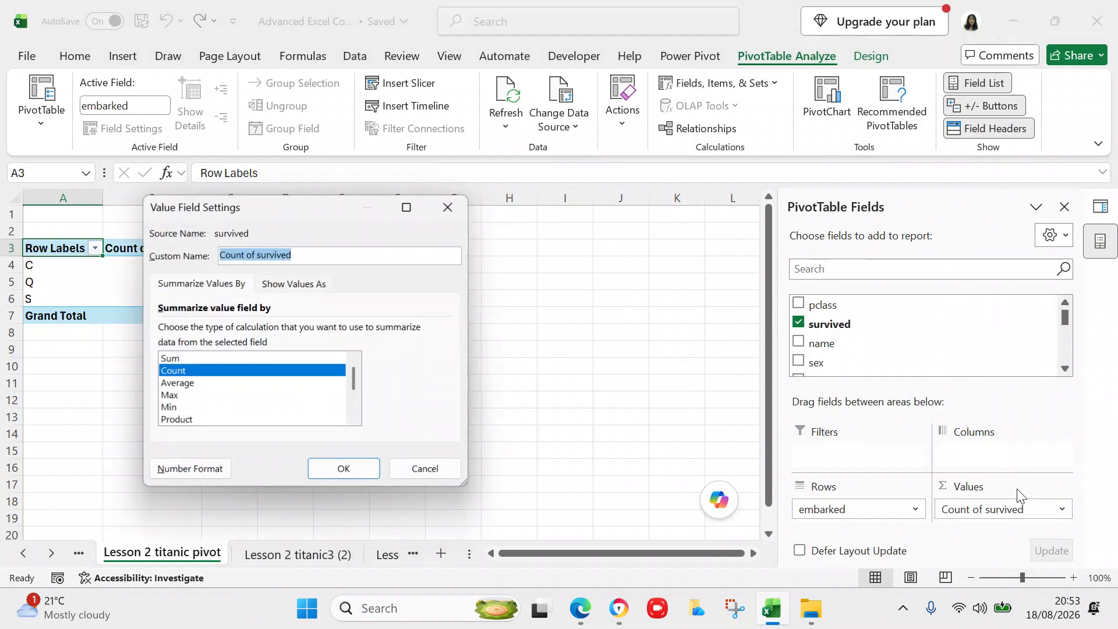
{"action": "left_click", "coordinate": [249, 358]}
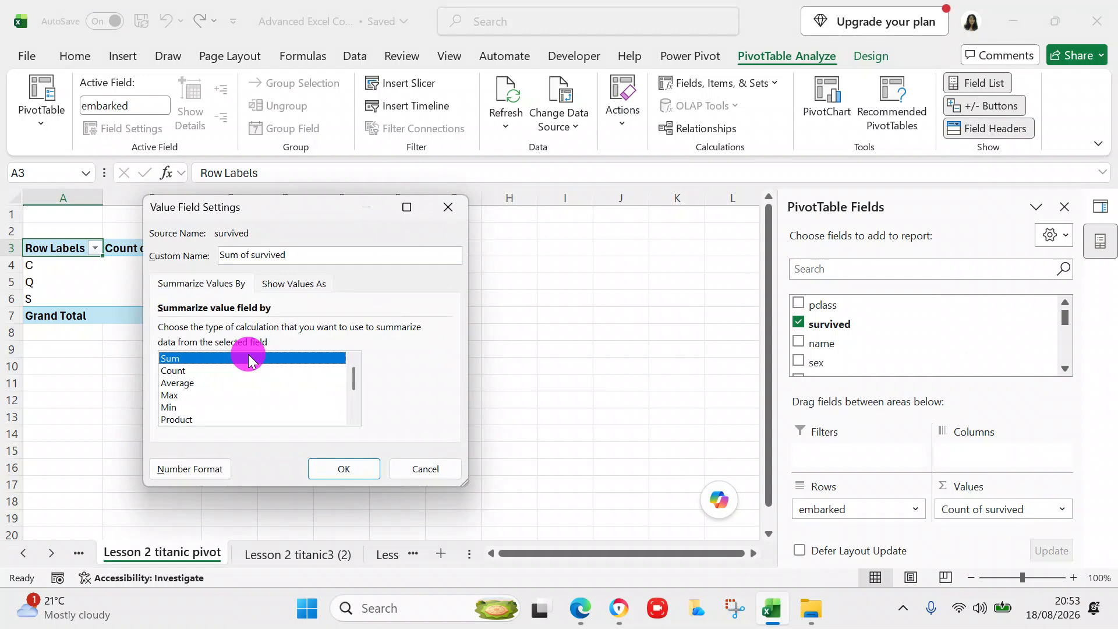
{"action": "left_click", "coordinate": [350, 469]}
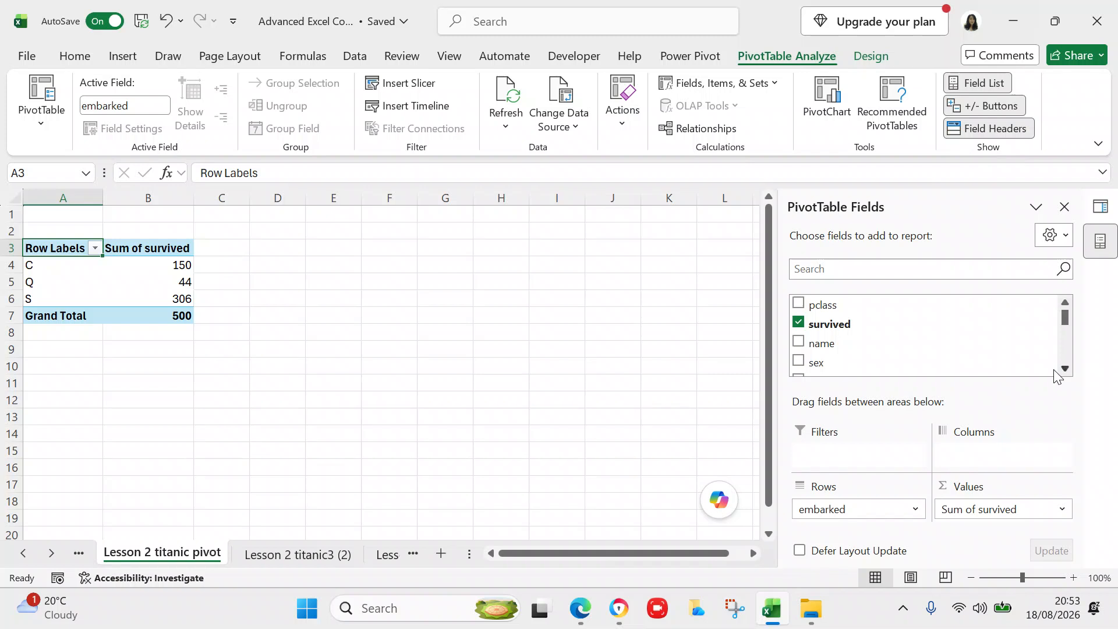
{"action": "left_click", "coordinate": [799, 359]}
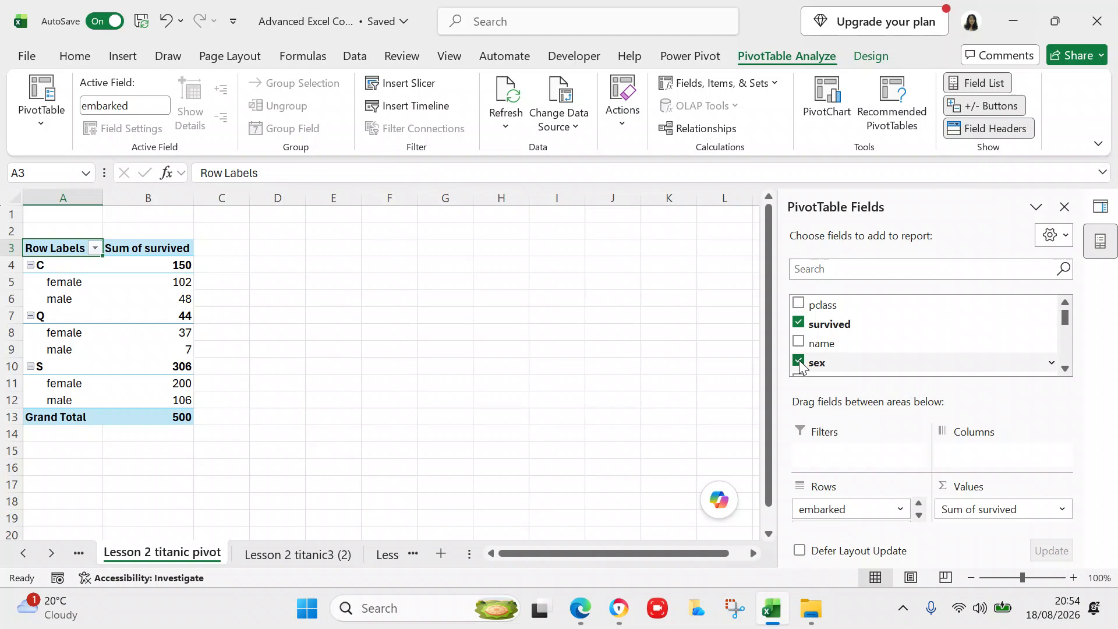
- Add pclass to the values beside survived, showing Sum of pclass C 500, Q 356, S 2148
{"action": "left_click", "coordinate": [798, 304]}
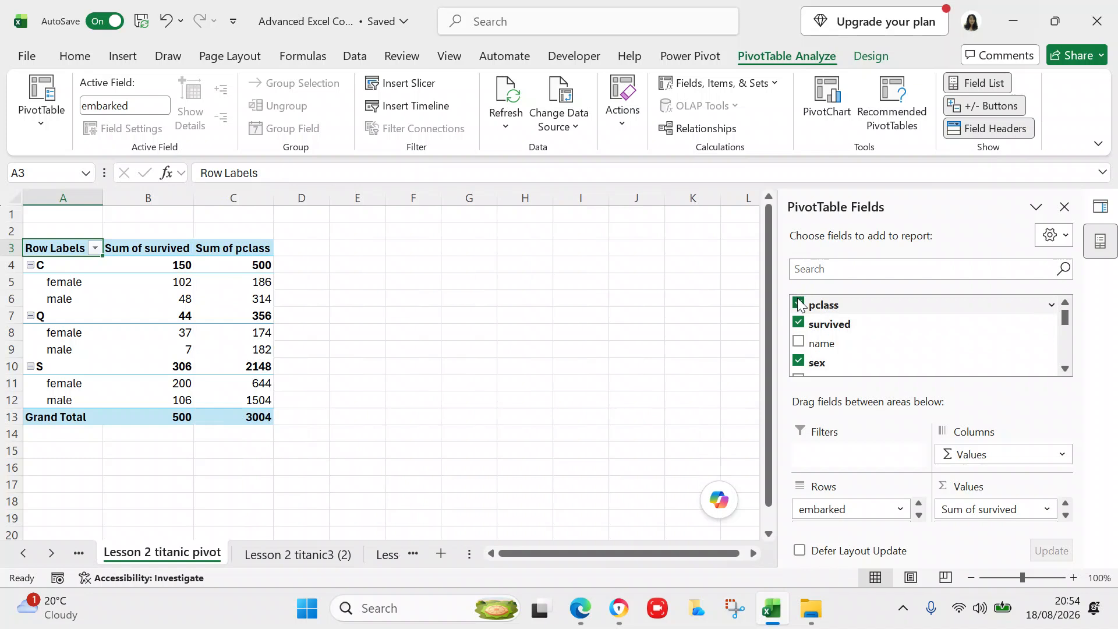
{"action": "left_click", "coordinate": [1066, 515]}
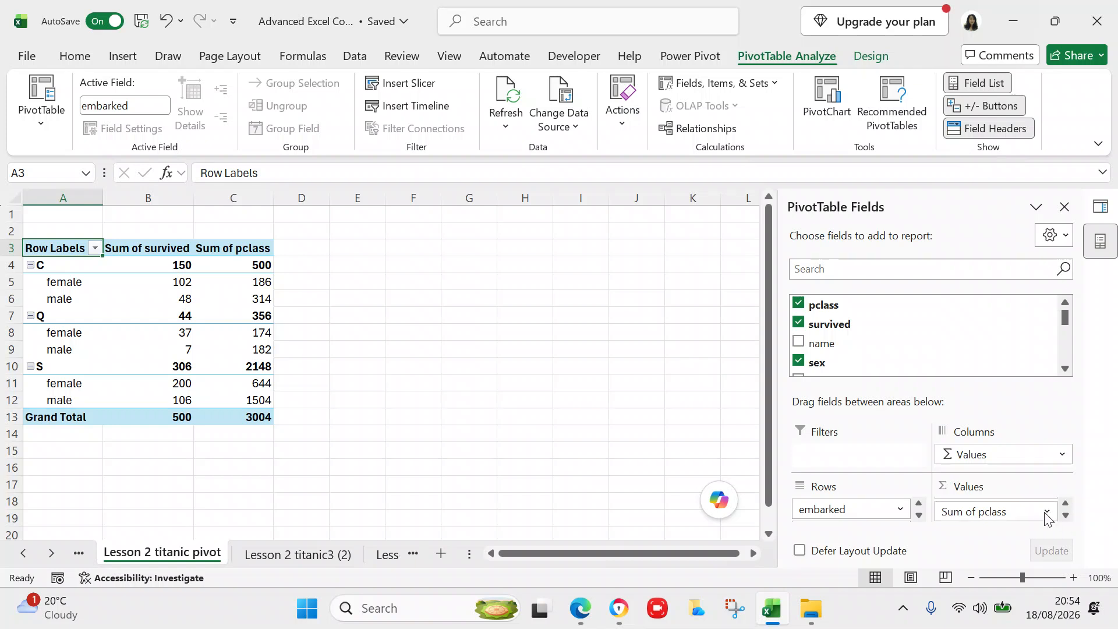
{"action": "left_click", "coordinate": [1046, 512]}
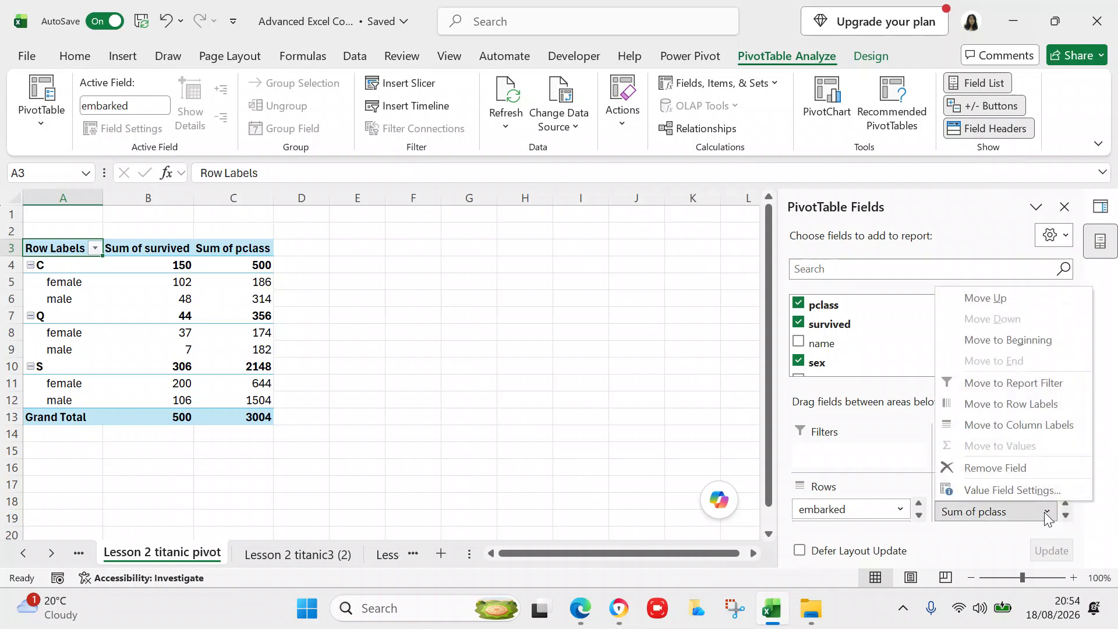
{"action": "left_click", "coordinate": [687, 436]}
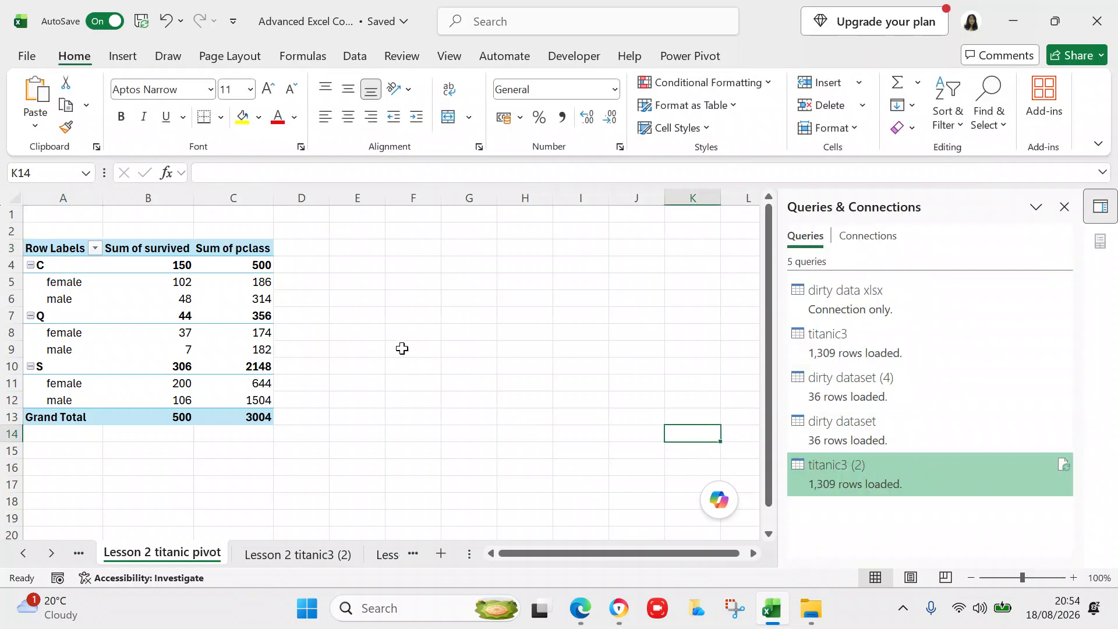
- Move Sum of pclass into Columns, splitting survivor sums into classes 1, 2, 3 (200, 119, 181)
{"action": "left_click", "coordinate": [174, 317]}
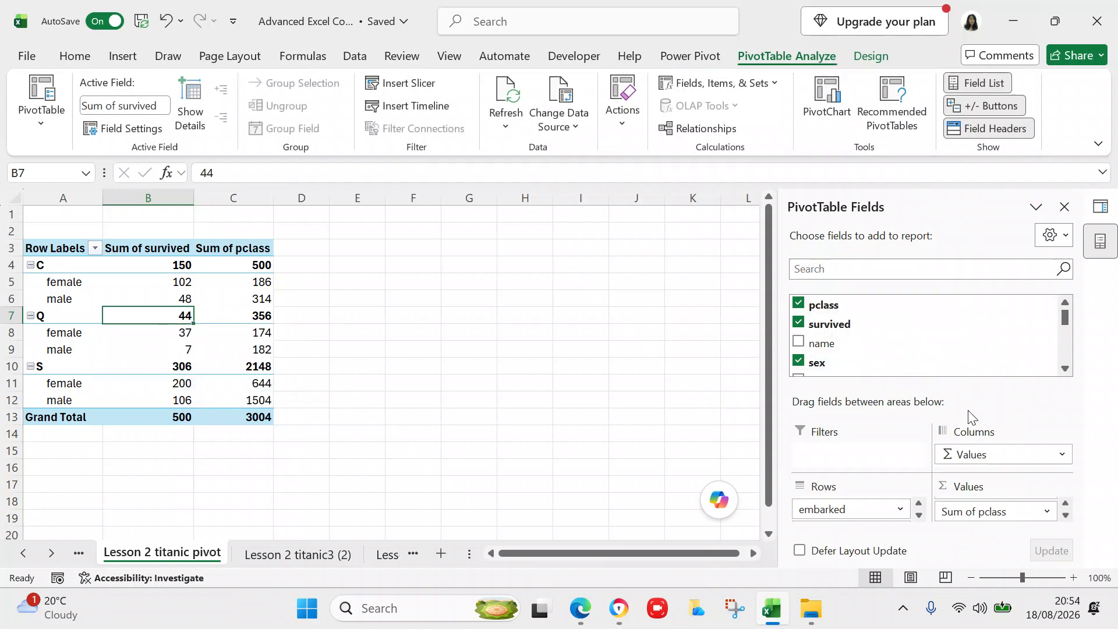
{"action": "left_click", "coordinate": [984, 515]}
{"action": "left_click_drag", "start_coordinate": [984, 515], "coordinate": [989, 455]}
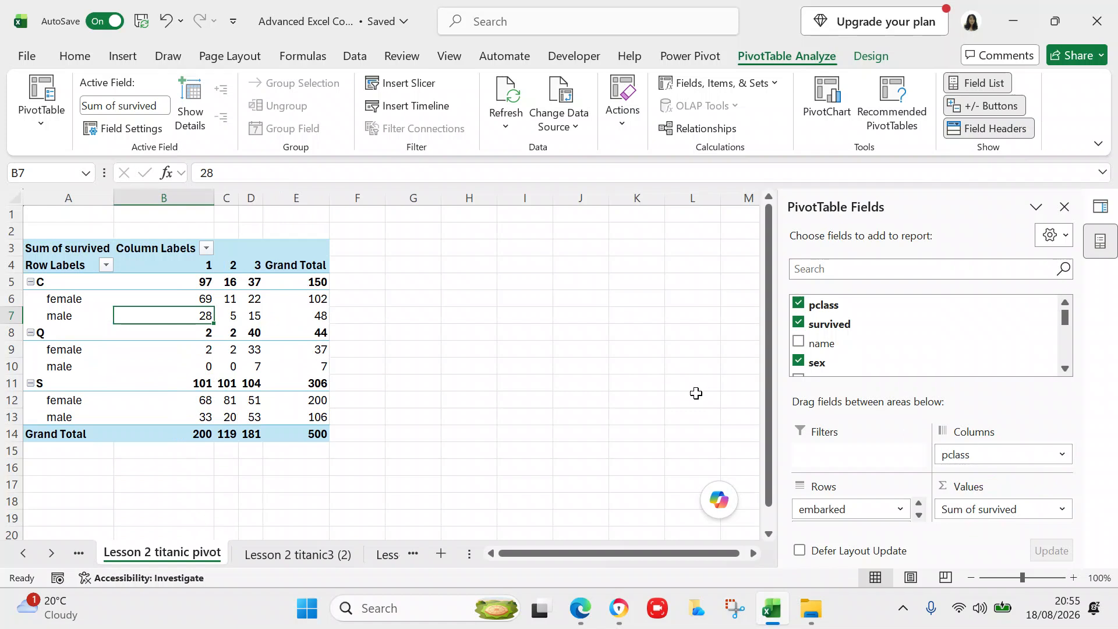
{"action": "left_click", "coordinate": [635, 424]}
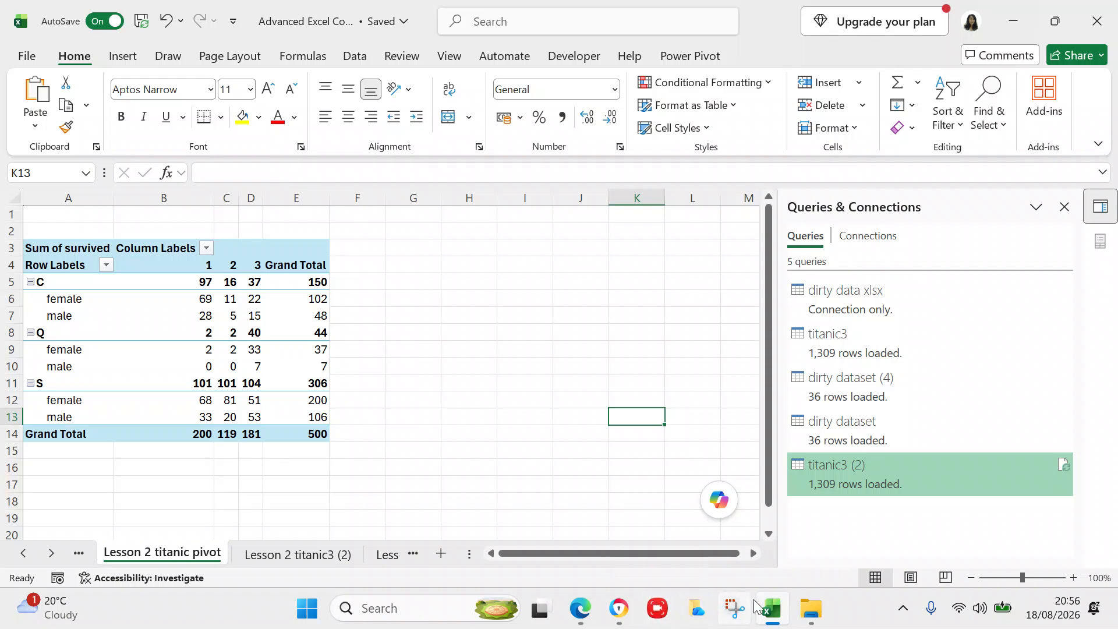
- Delete the titanic3 workbook from Downloads, sending it to the Recycle Bin
{"action": "left_click", "coordinate": [802, 610]}
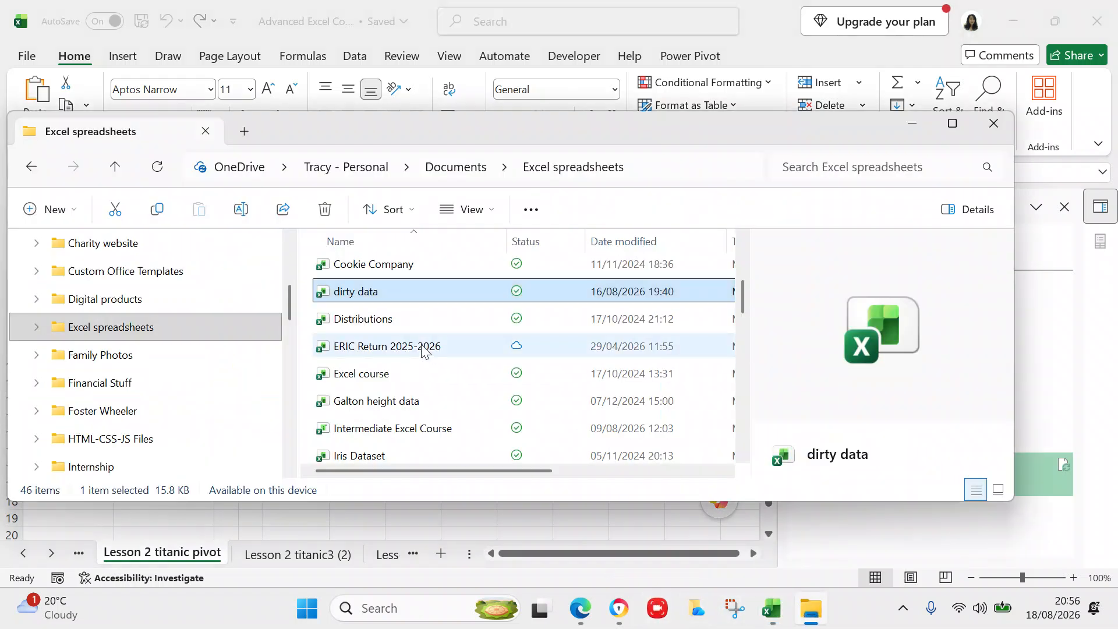
{"action": "scroll", "coordinate": [282, 374], "scroll_direction": "down", "scroll_amount": 10}
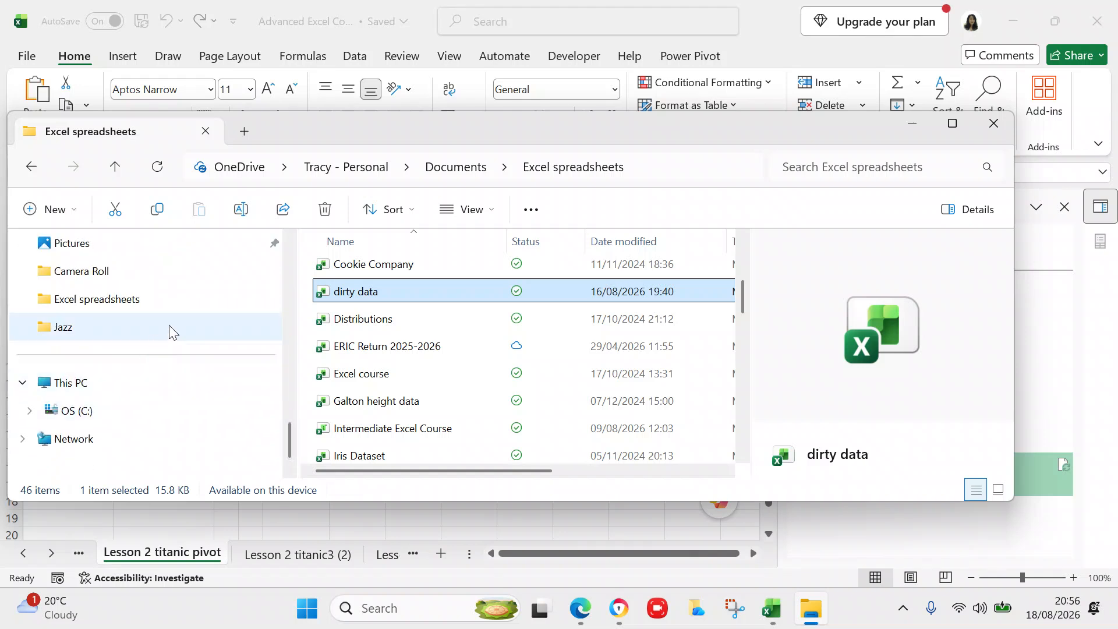
{"action": "left_click_drag", "start_coordinate": [290, 434], "coordinate": [290, 400]}
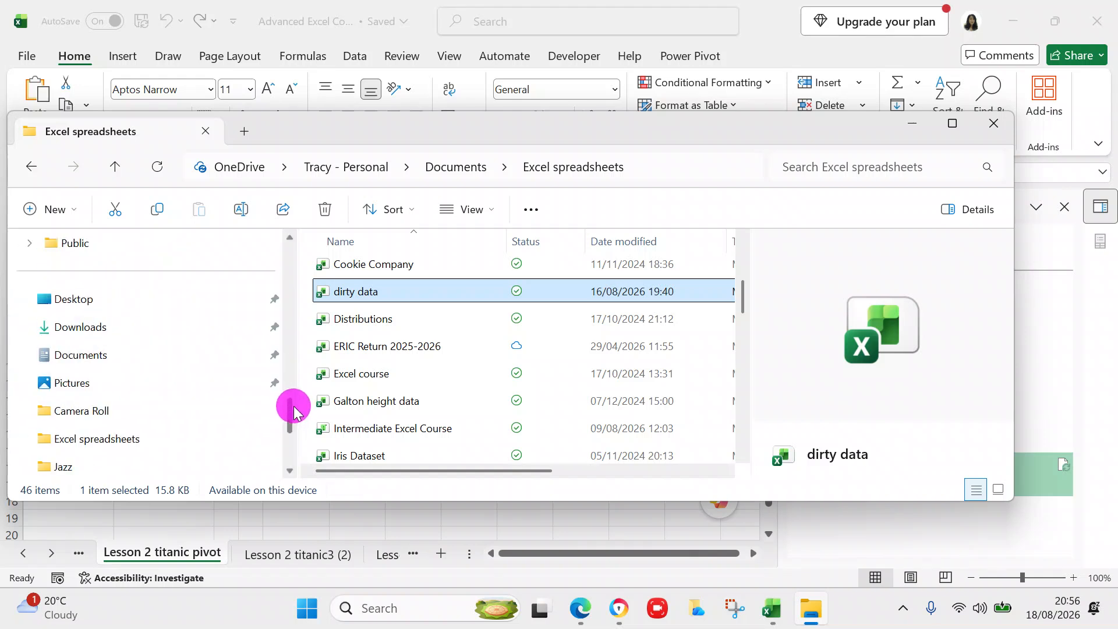
{"action": "left_click", "coordinate": [112, 333]}
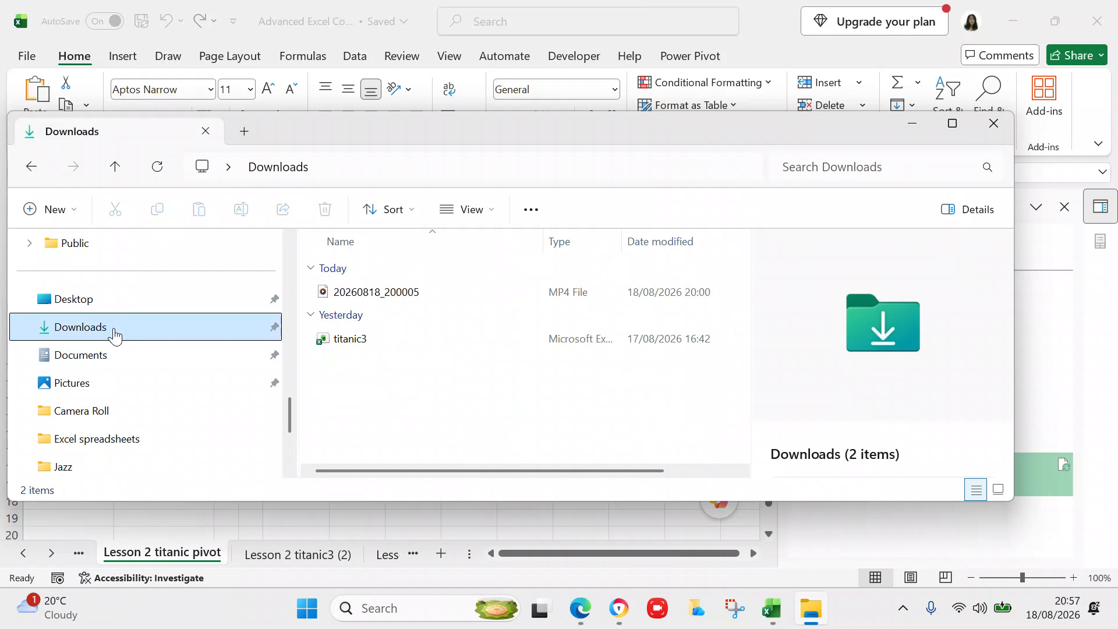
{"action": "left_click", "coordinate": [354, 342]}
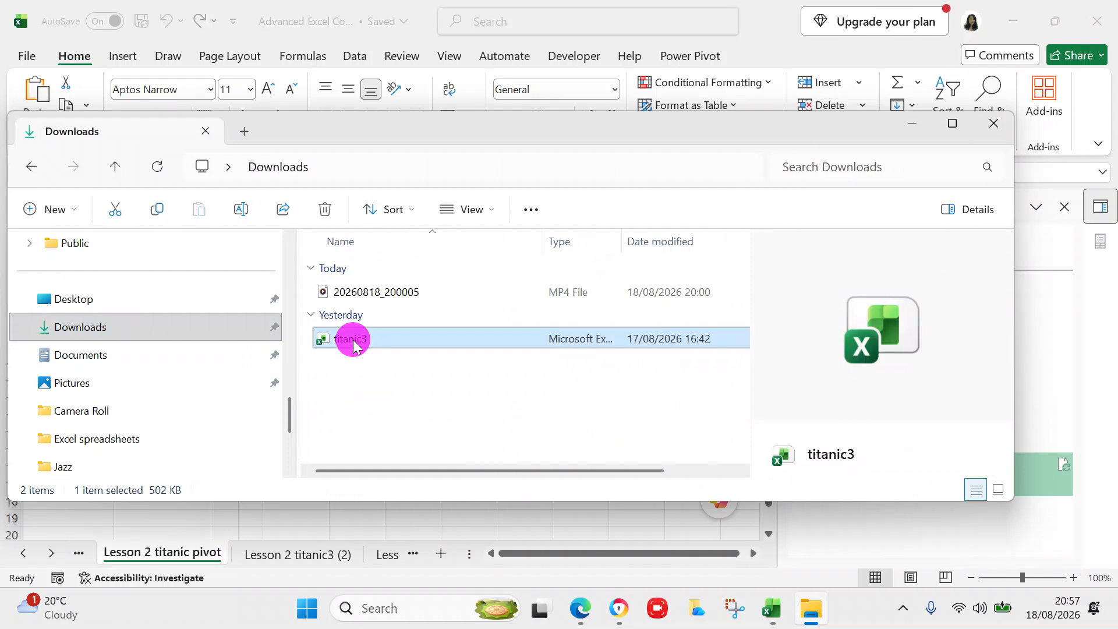
{"action": "key", "text": "Delete"}
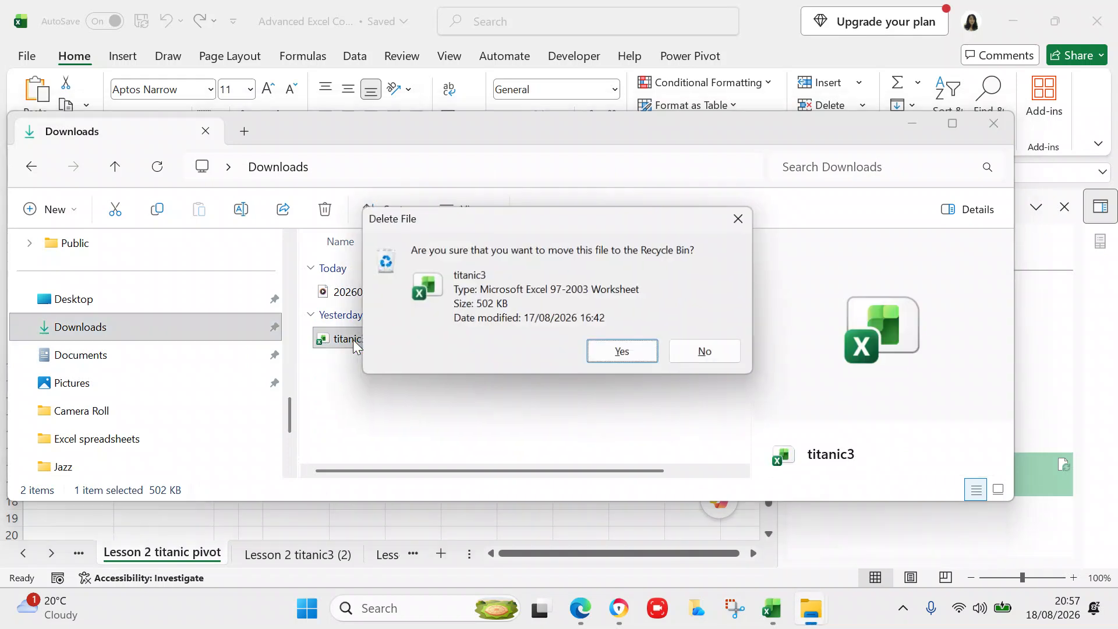
{"action": "left_click", "coordinate": [613, 354]}
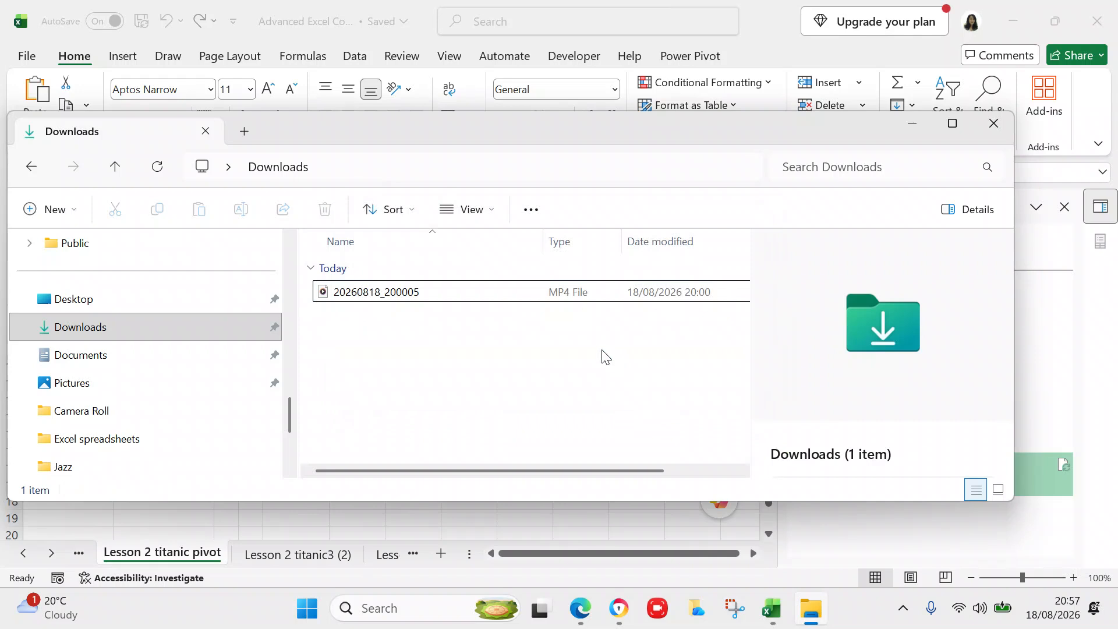
- Close the video player and minimise the Downloads window to return to Excel
{"action": "left_click", "coordinate": [424, 291]}
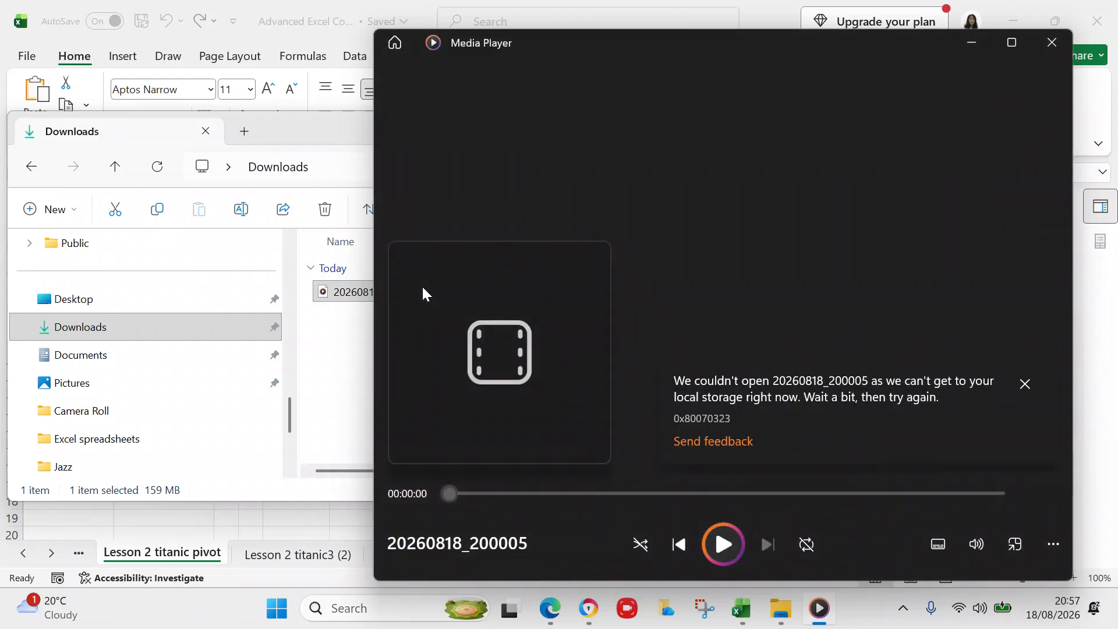
{"action": "left_click", "coordinate": [1049, 44]}
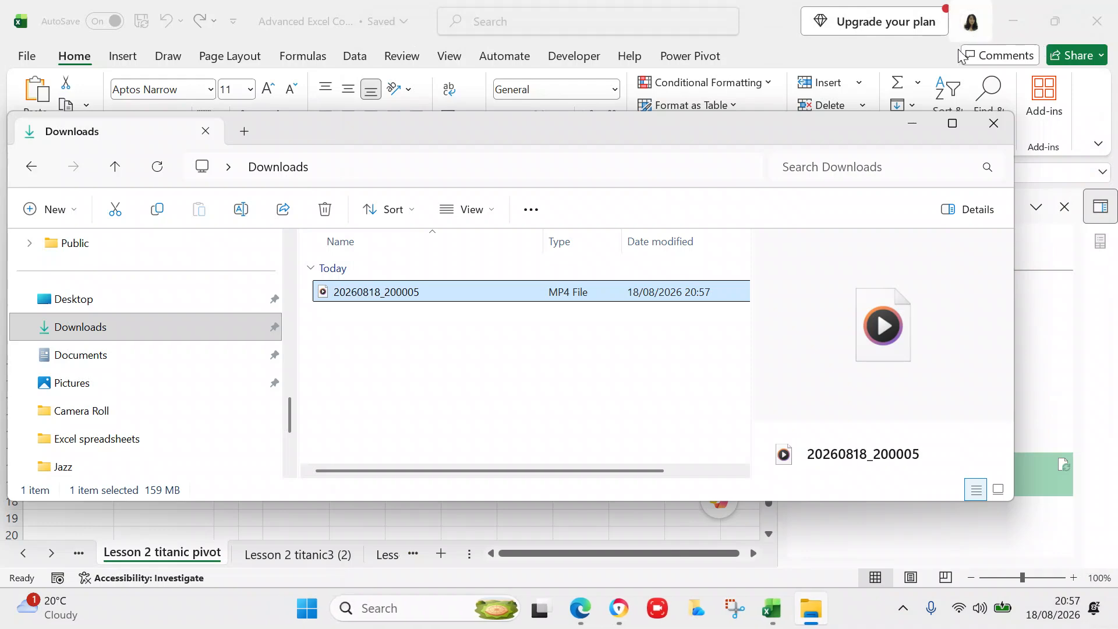
{"action": "left_click", "coordinate": [920, 124]}
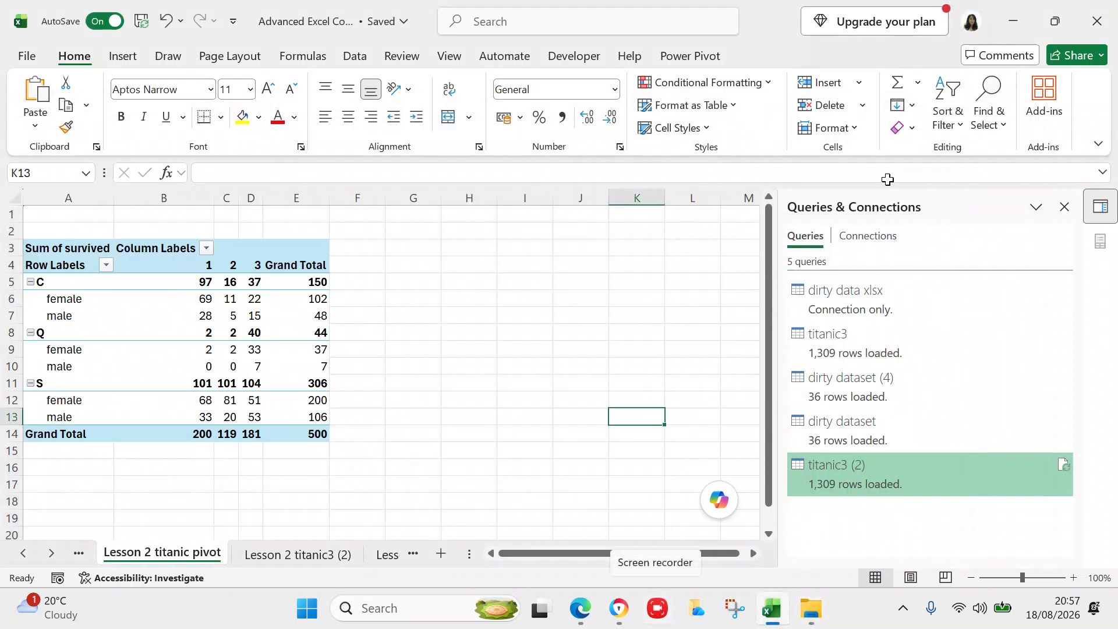
{"action": "left_click", "coordinate": [1013, 24]}
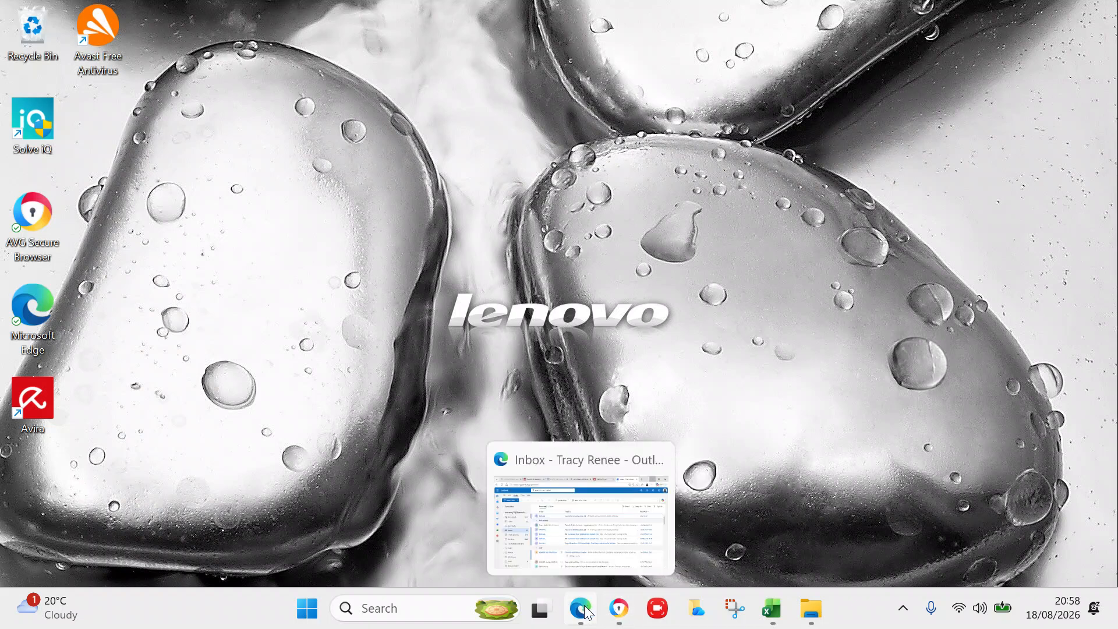
{"action": "left_click", "coordinate": [774, 608]}
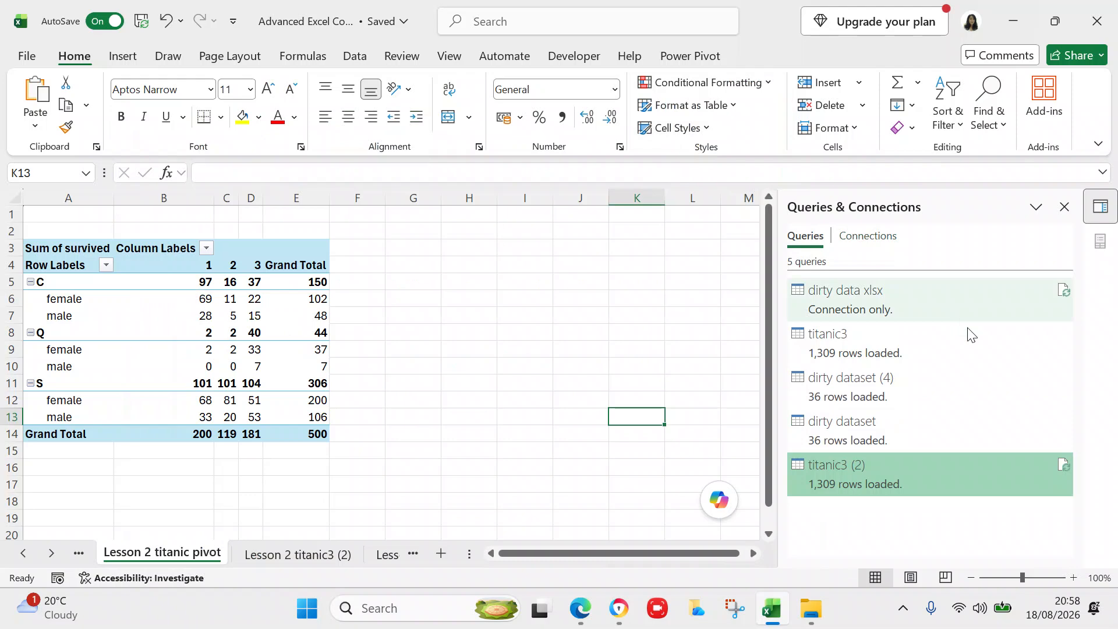
{"action": "mouse_move", "coordinate": [974, 336]}
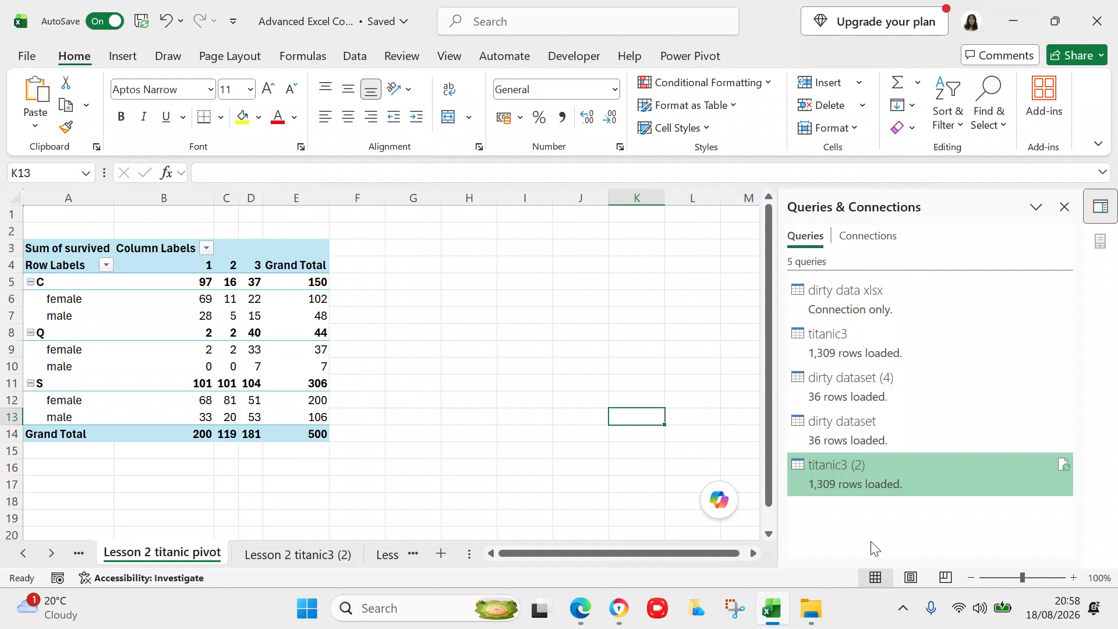
- Send the Excel workbook with the finished survivors pivot to the taskbar, revealing the desktop
{"action": "left_click", "coordinate": [24, 553]}
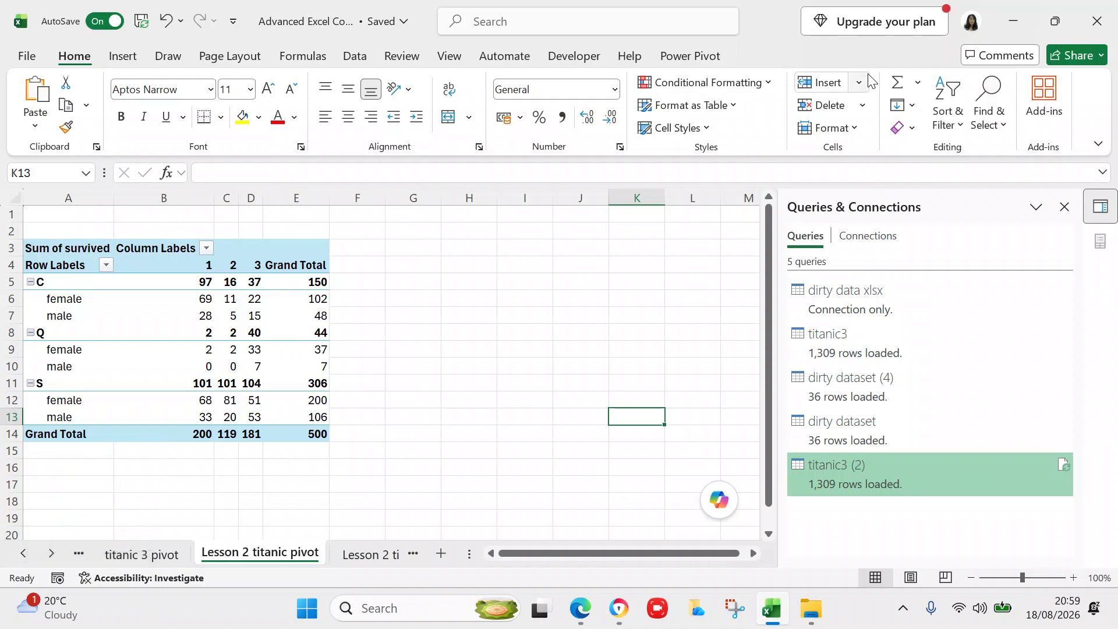
{"action": "left_click", "coordinate": [1010, 23]}
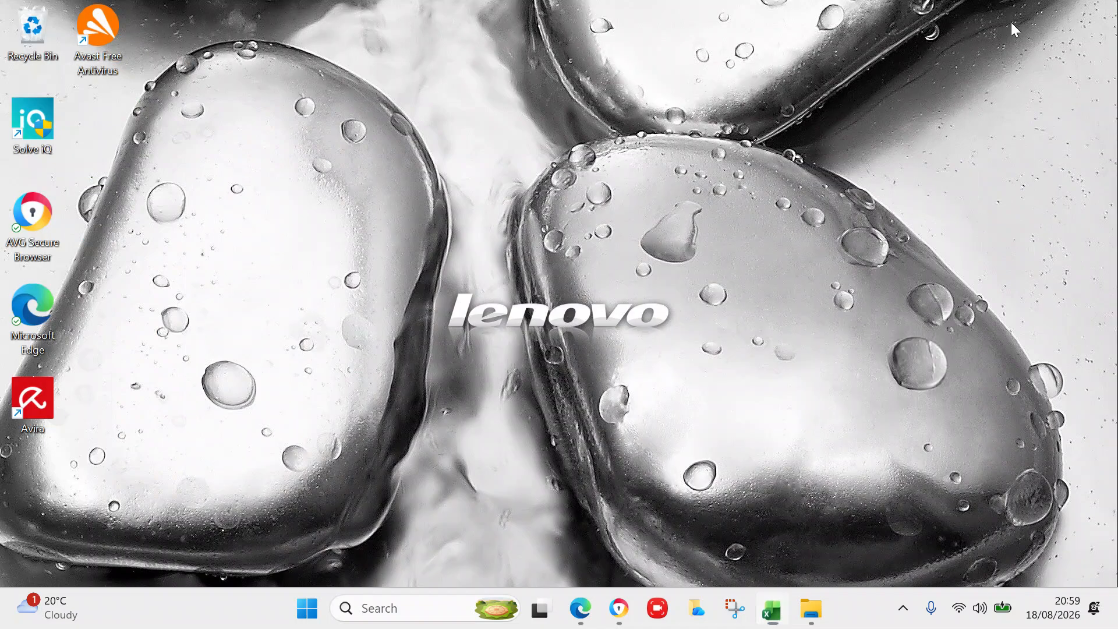